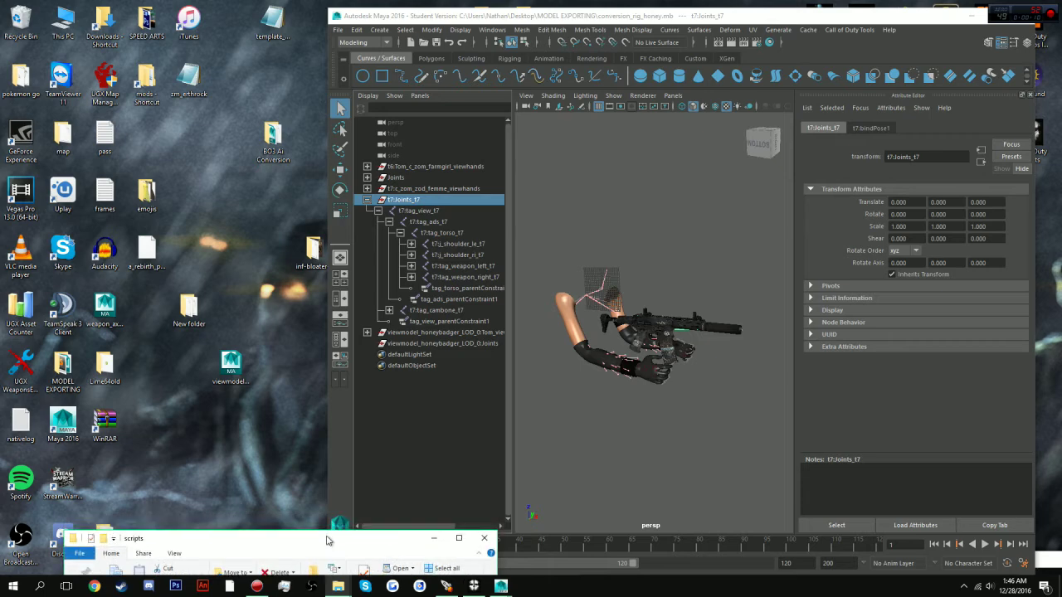
- Open the x86 folder of Lemon inside the desktop's MODEL EXPORTING folder and run Lemon64
mouse_move(337, 586)
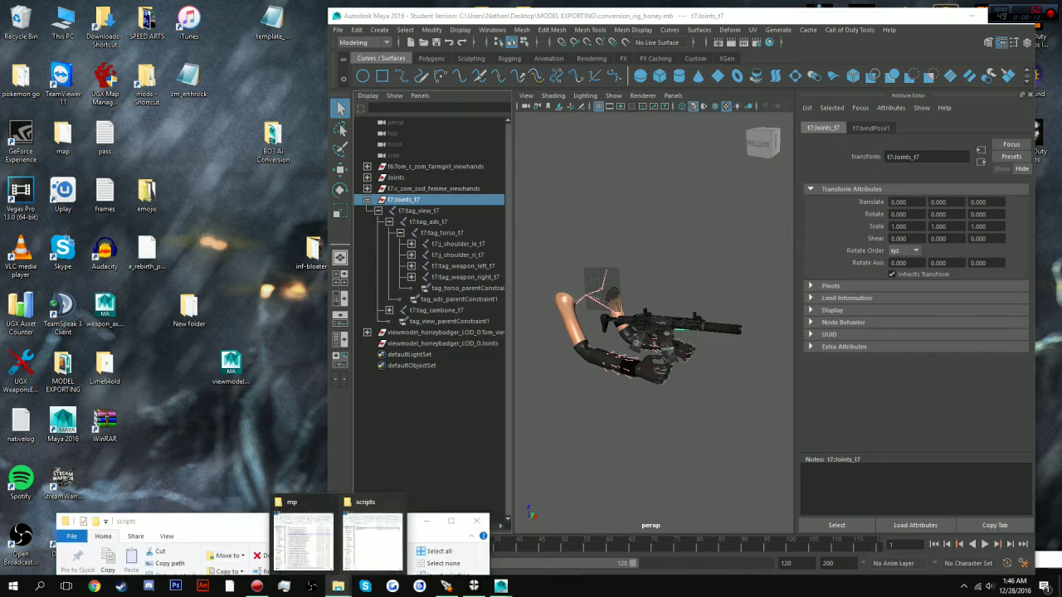
mouse_move(473, 585)
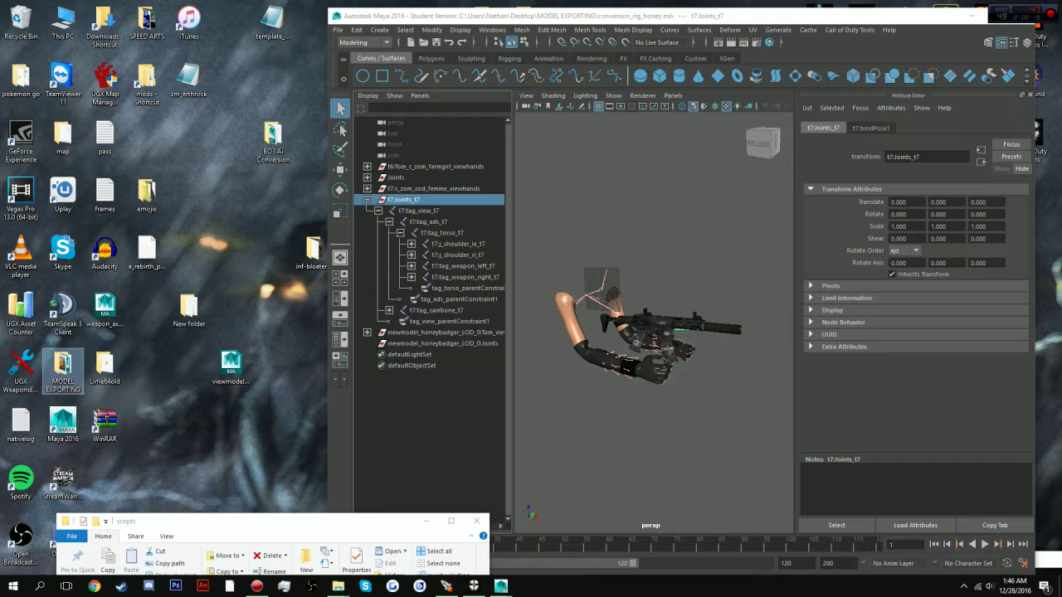
double_click(63, 372)
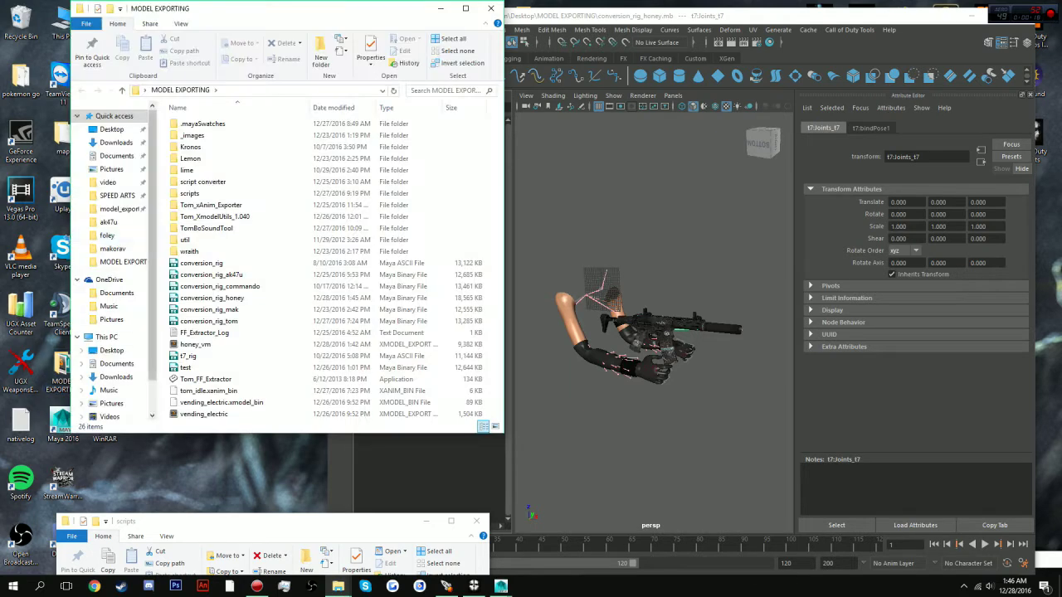
double_click(190, 159)
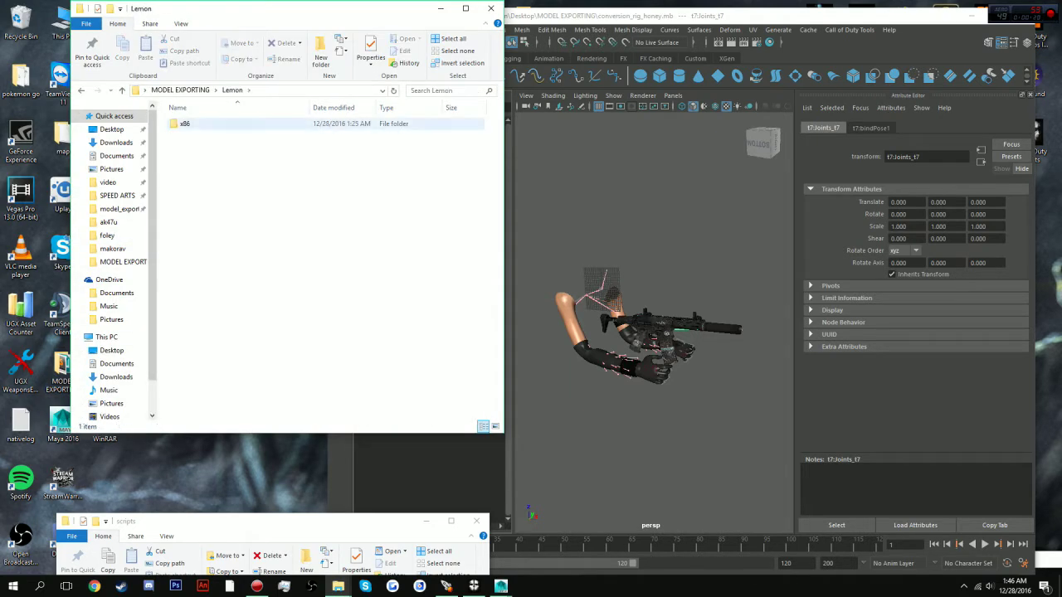
double_click(188, 123)
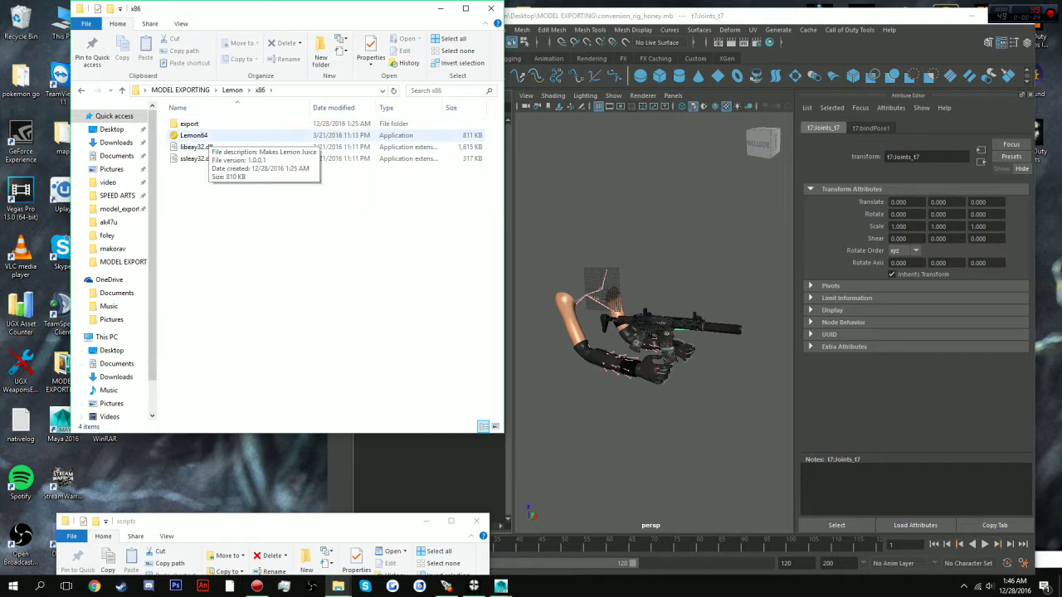
double_click(196, 135)
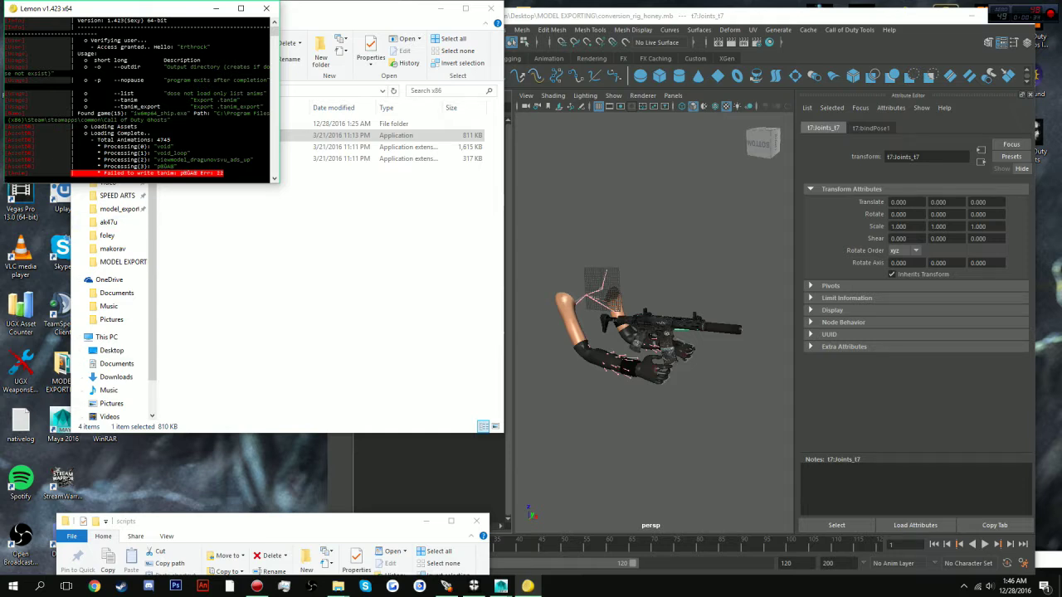
- Switch to Call of Duty Ghosts Multiplayer to view its private match lobby, and close both the game and the Lemon console
left_click(473, 587)
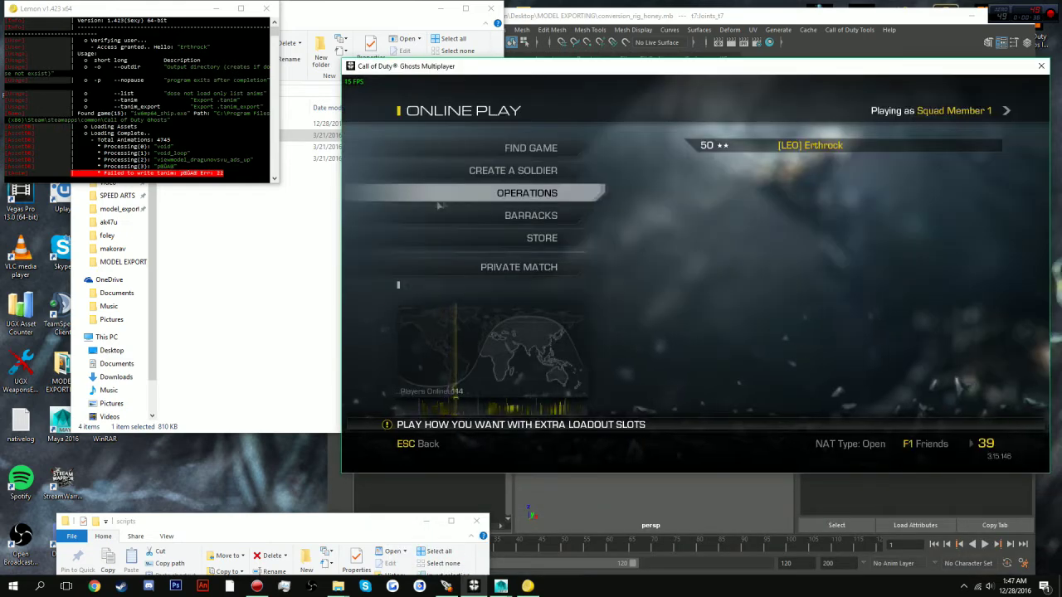
left_click(519, 267)
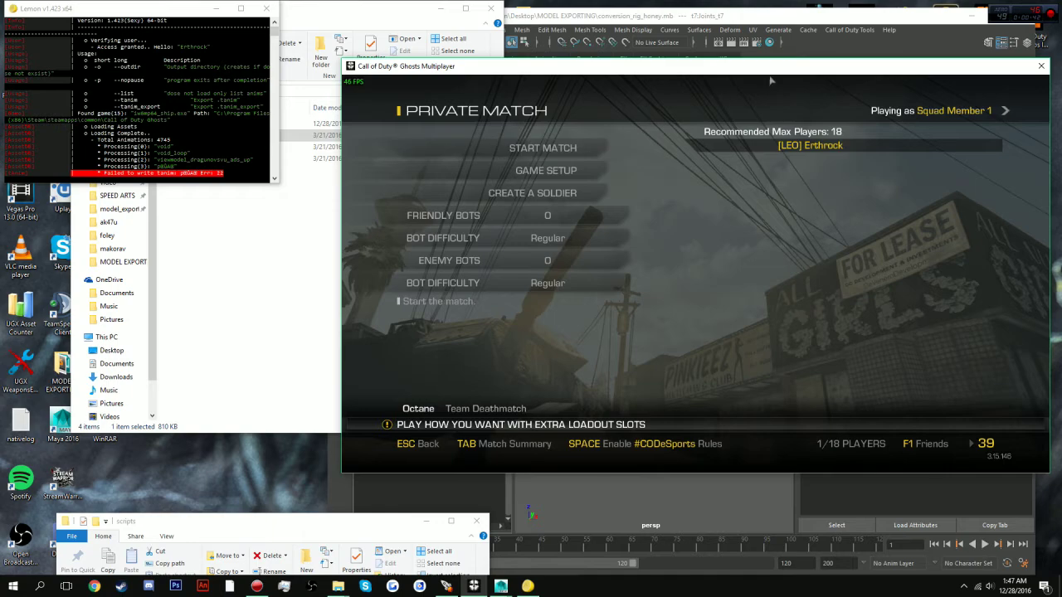
left_click_drag(765, 75, 645, 100)
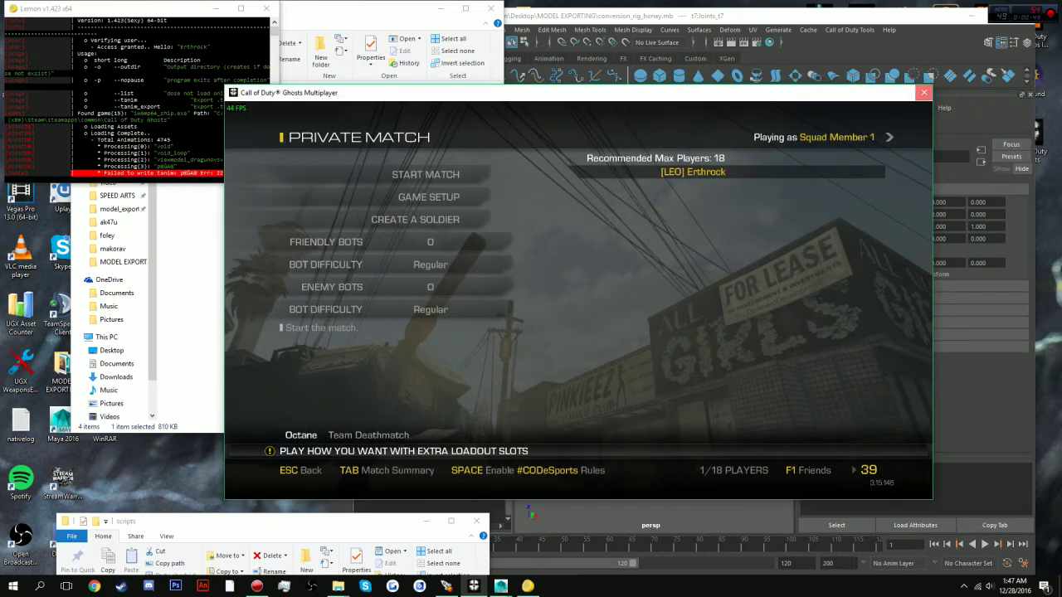
left_click(923, 92)
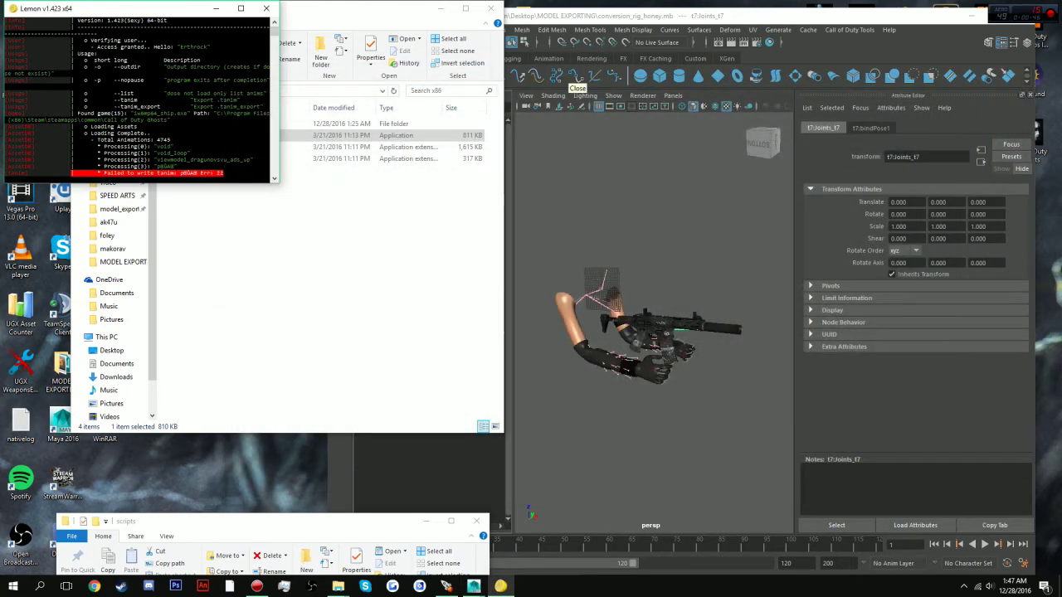
left_click(266, 8)
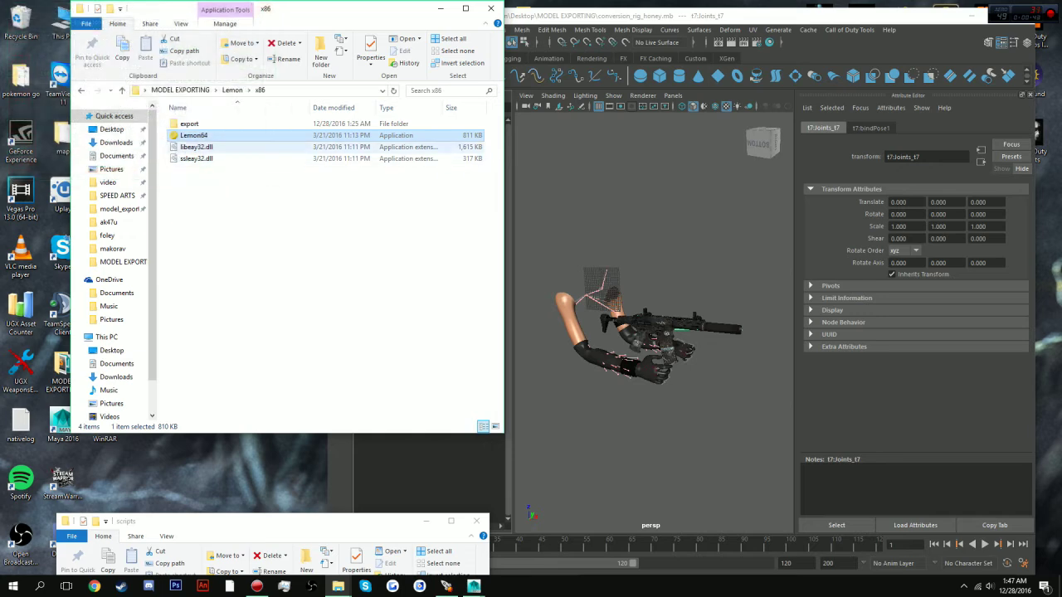
- Open Lemon's export/ghost/mp folder and locate the viewmodel_honeybadger animation files
double_click(189, 123)
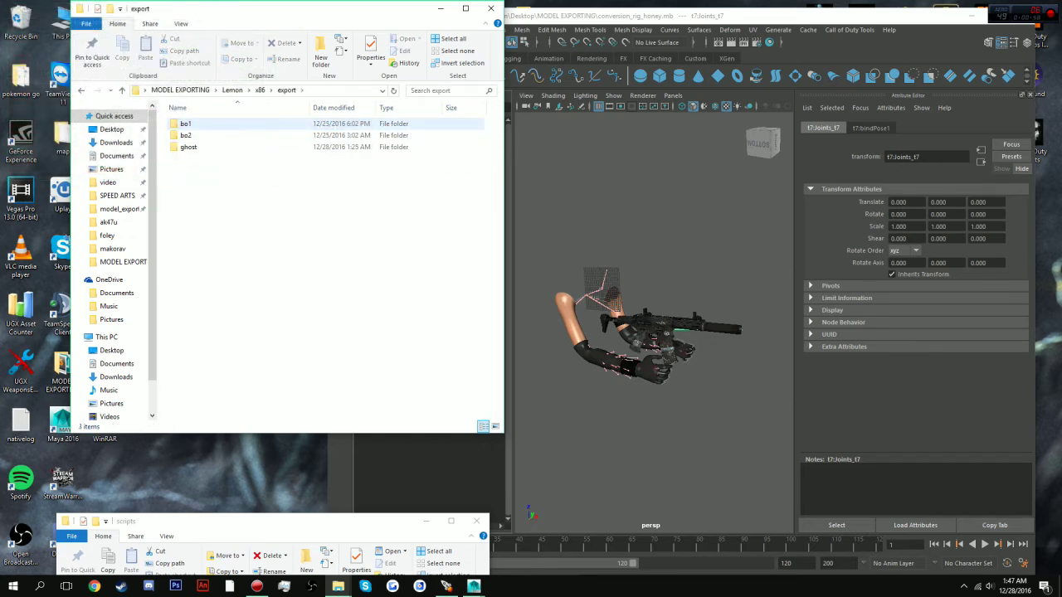
double_click(189, 147)
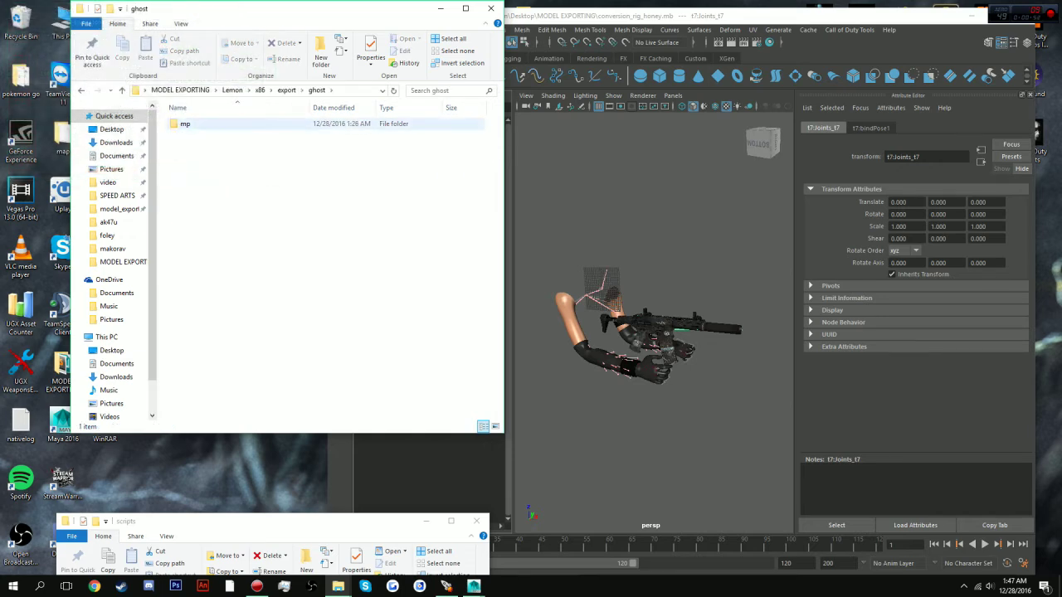
double_click(185, 124)
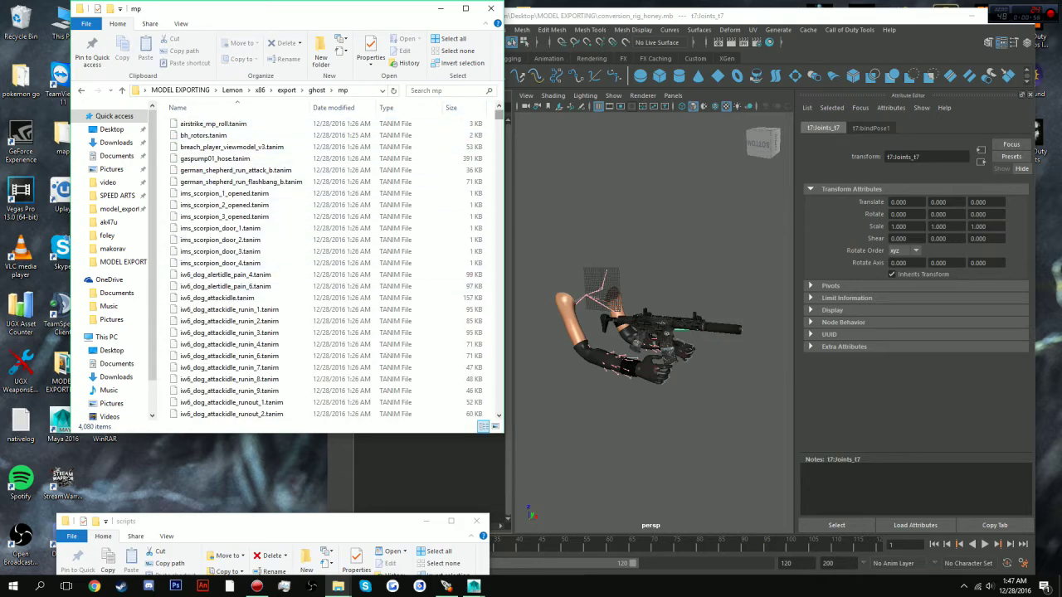
scroll(332, 265, "down", 20)
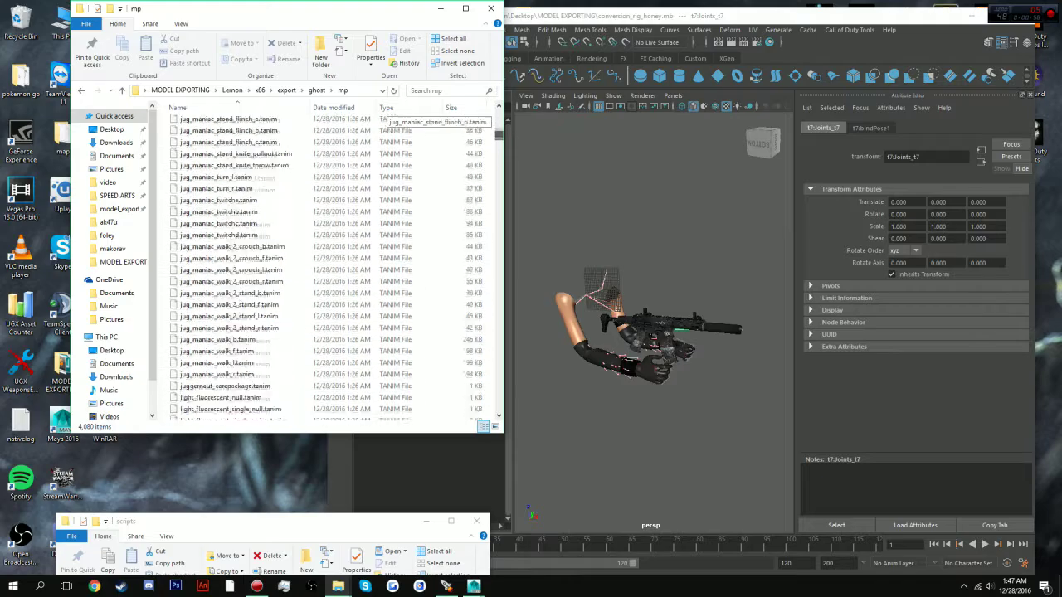
scroll(331, 265, "down", 20)
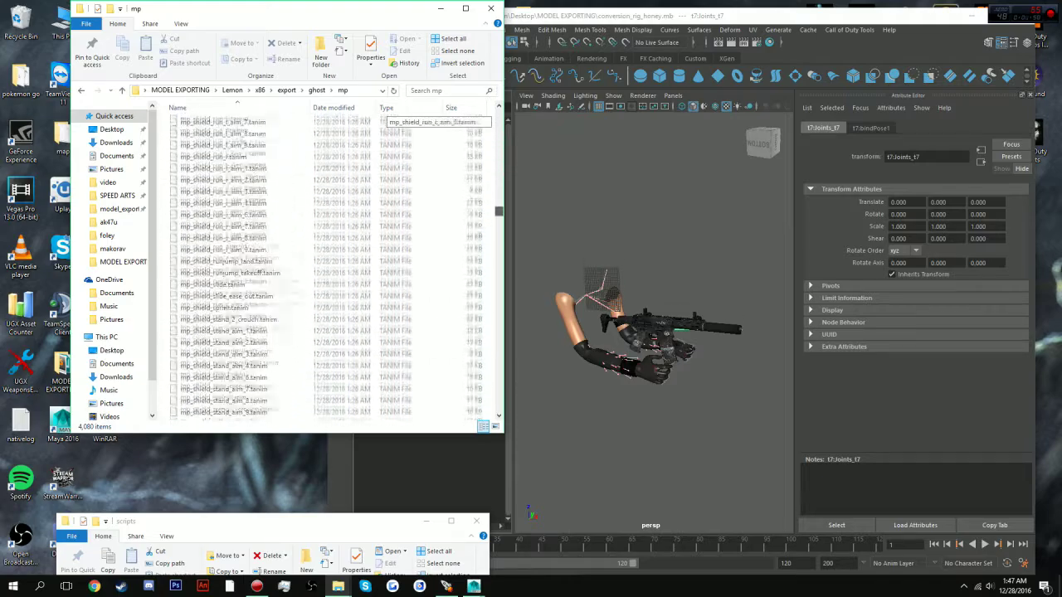
scroll(332, 265, "down", 20)
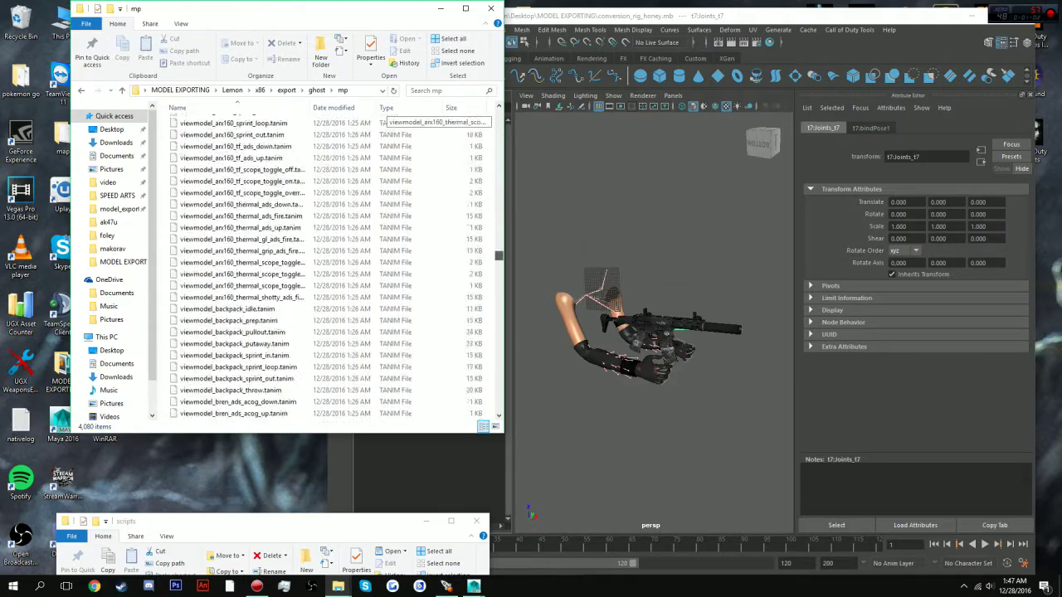
left_click_drag(498, 279, 498, 292)
left_click(349, 206)
key("alt+Tab")
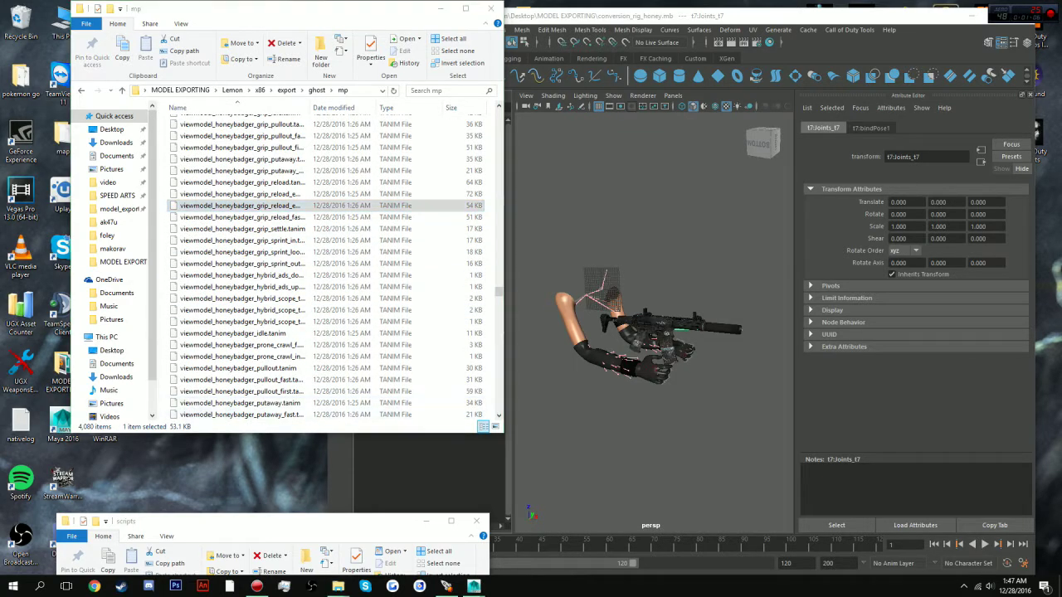
- Select all honeybadger animations in the mp folder, from viewmodel_honeybadger_ads_down.tanim through viewmodel_honeybadger_walk.tanim
left_click_drag(219, 522, 210, 465)
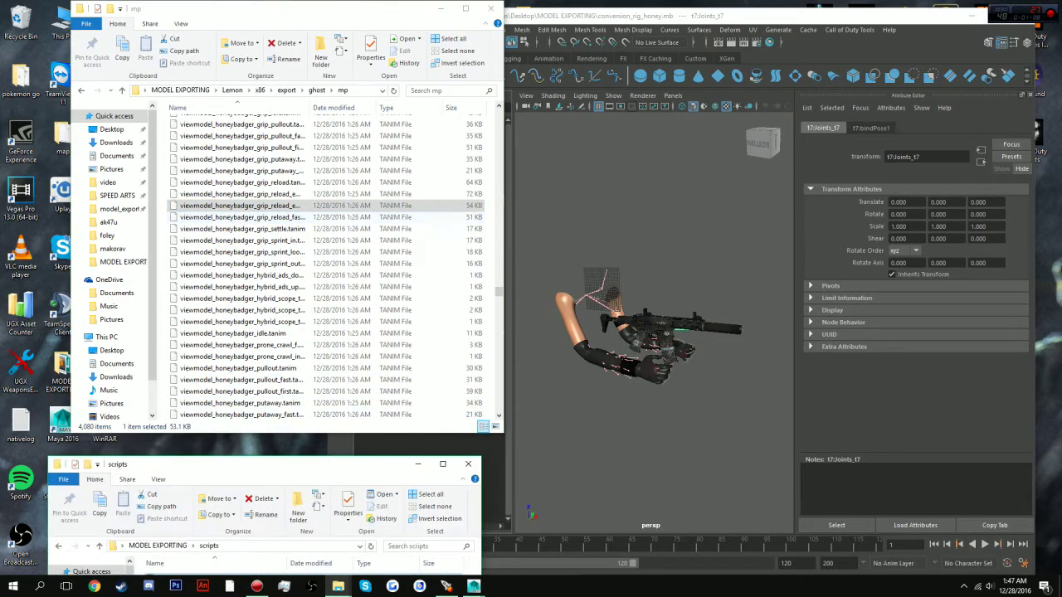
scroll(323, 199, "up", 20)
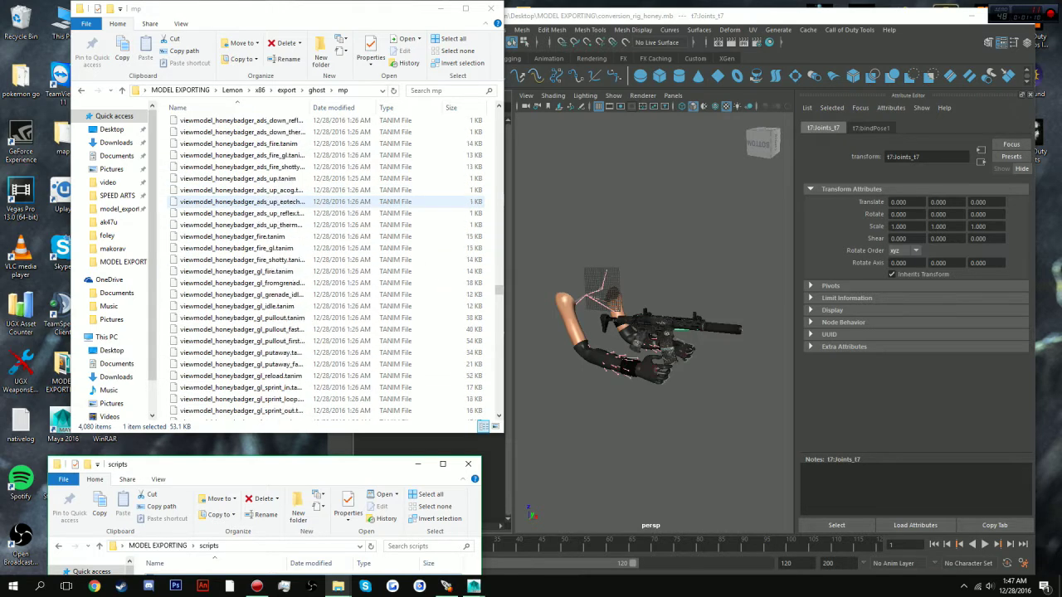
left_click(267, 260)
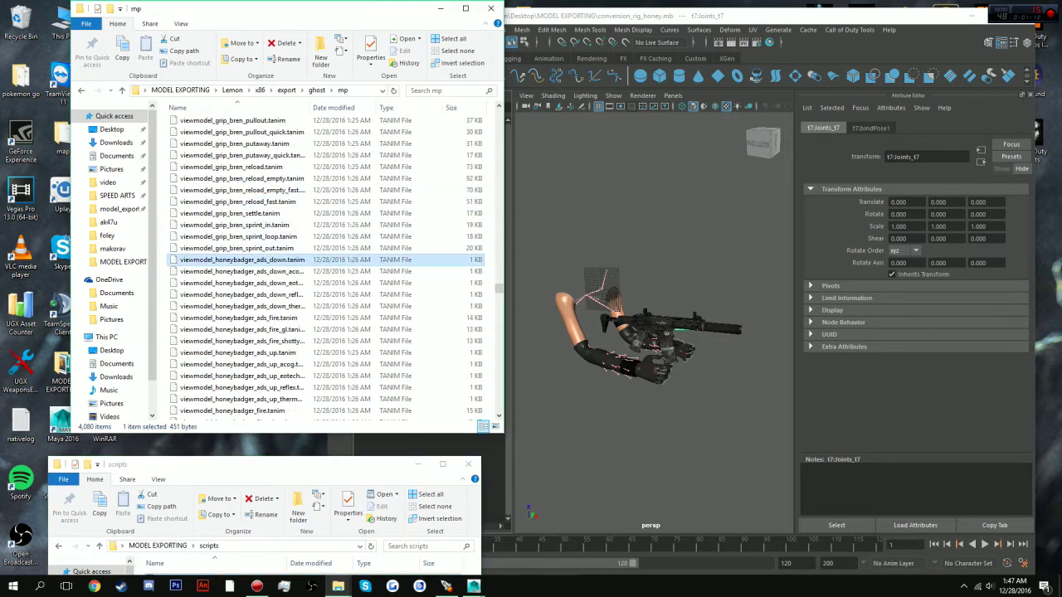
left_click_drag(485, 260, 489, 224)
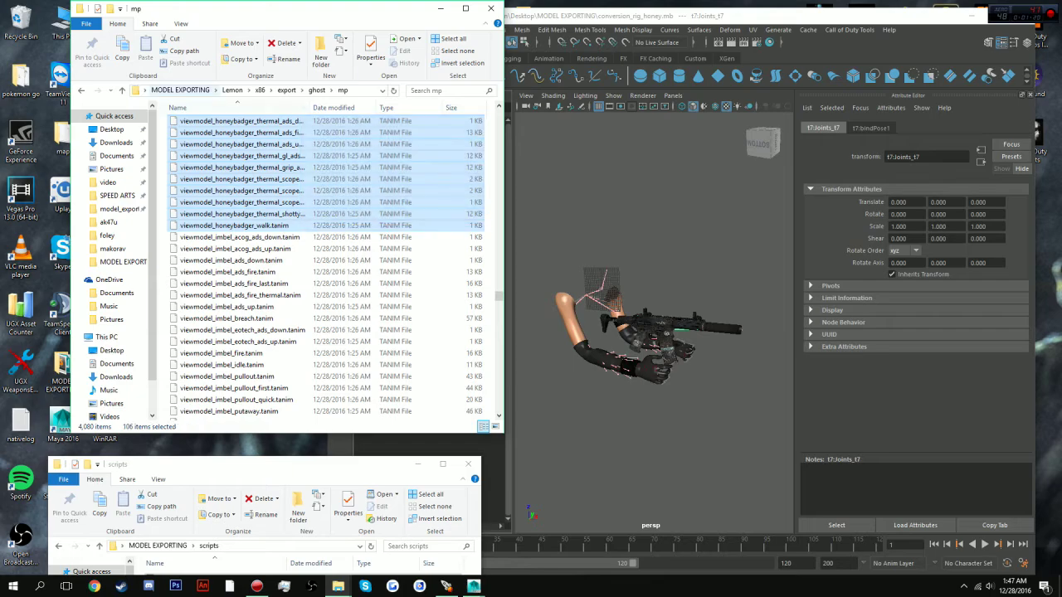
- Open the desktop's New folder and delete all the old viewmodel_honeybadger files in it
left_click_drag(249, 8, 543, 28)
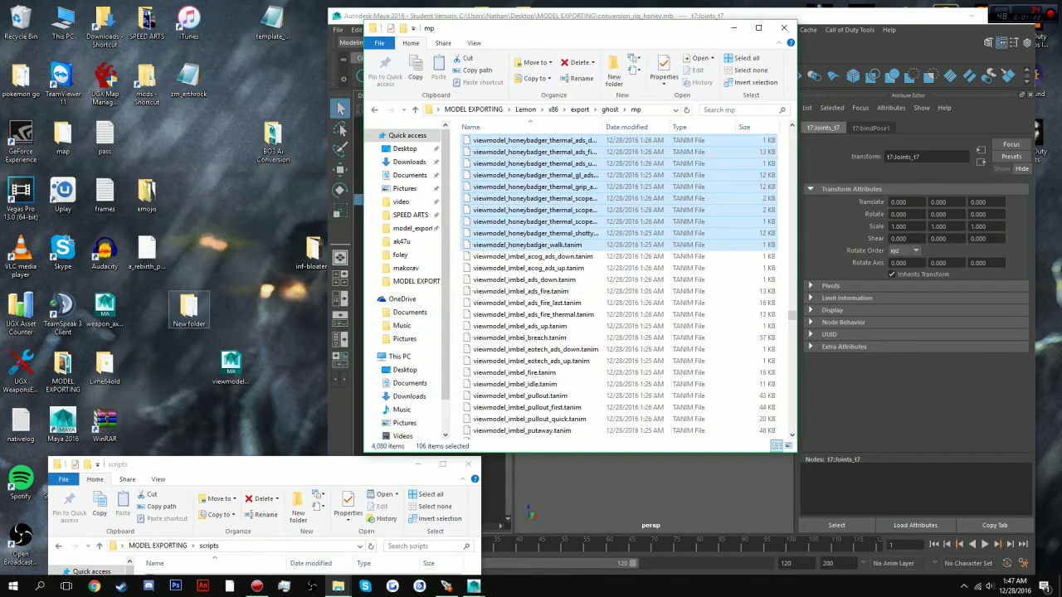
double_click(189, 310)
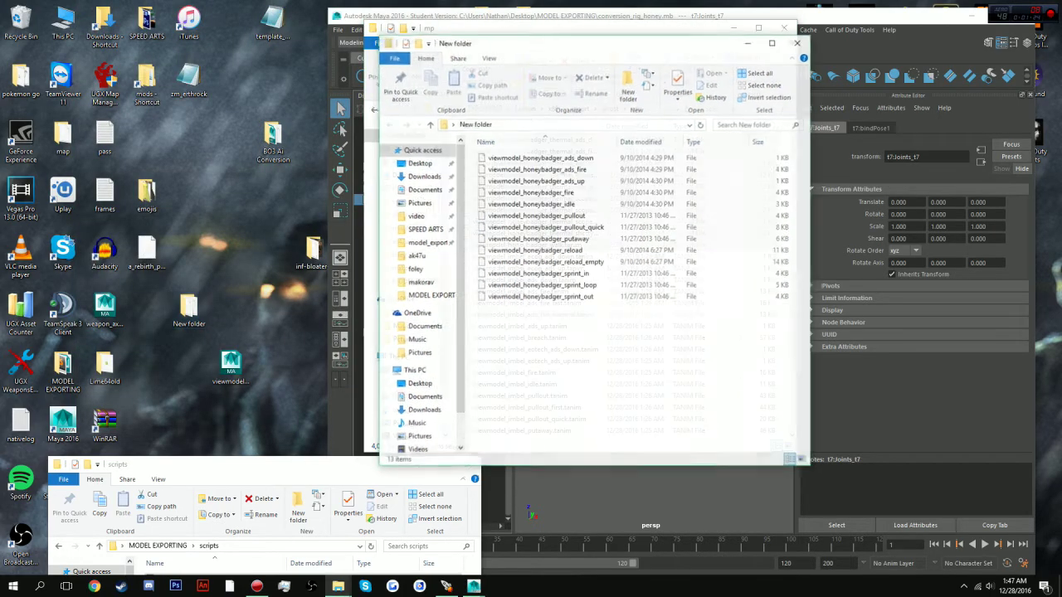
left_click_drag(584, 353, 511, 148)
key("Delete")
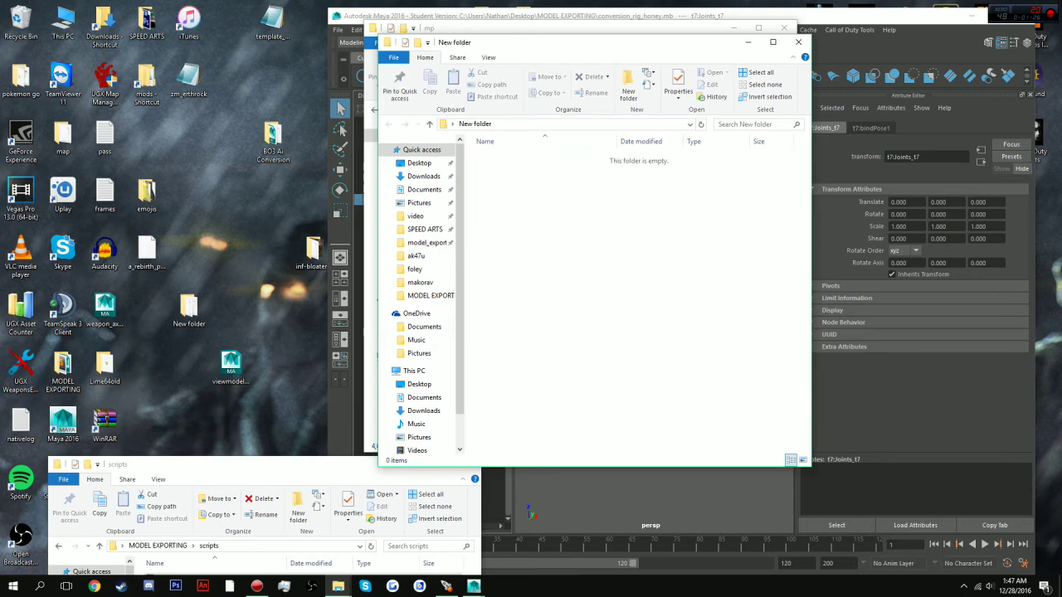
- Move the selected honeybadger .tanim files from mp into New folder and close the mp window
left_click_drag(517, 46, 170, 153)
left_click_drag(439, 27, 478, 22)
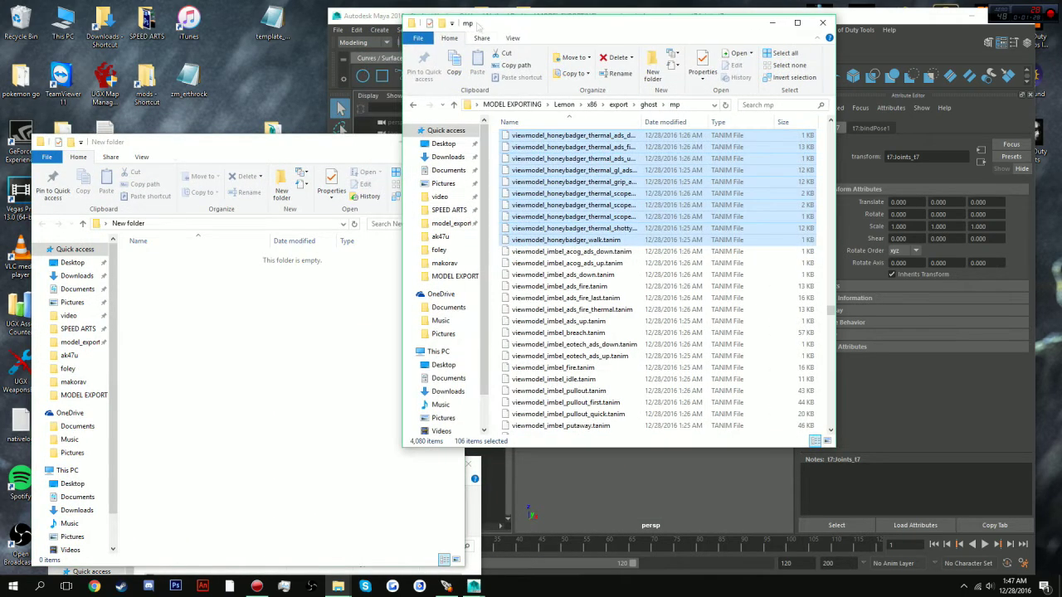
left_click_drag(543, 170, 282, 365)
left_click(822, 22)
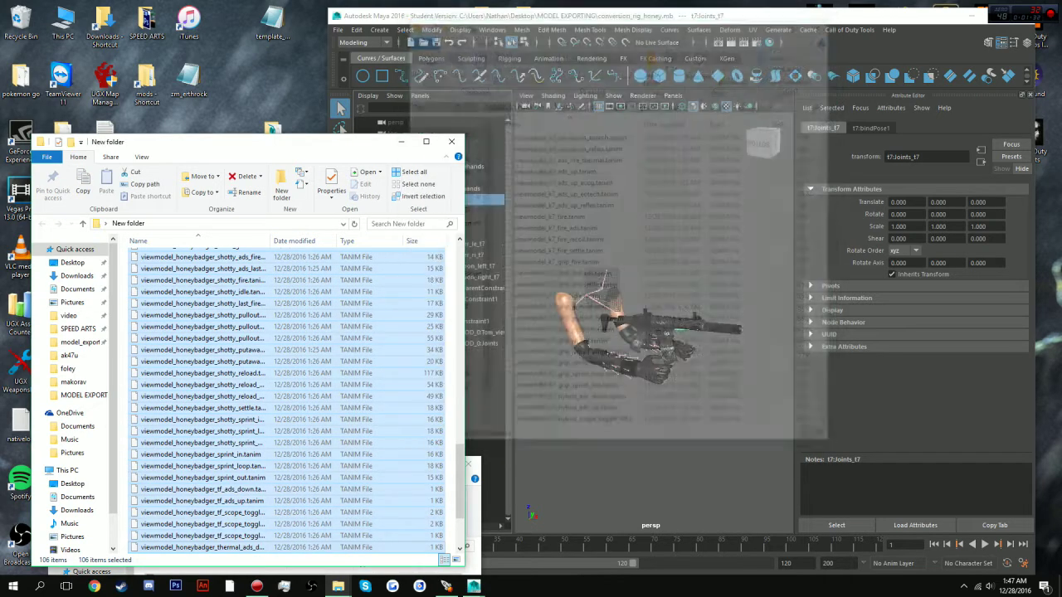
- Widen the New folder window and delete all the viewmodel_honeybadger_shotty animation files
left_click_drag(248, 142, 247, 56)
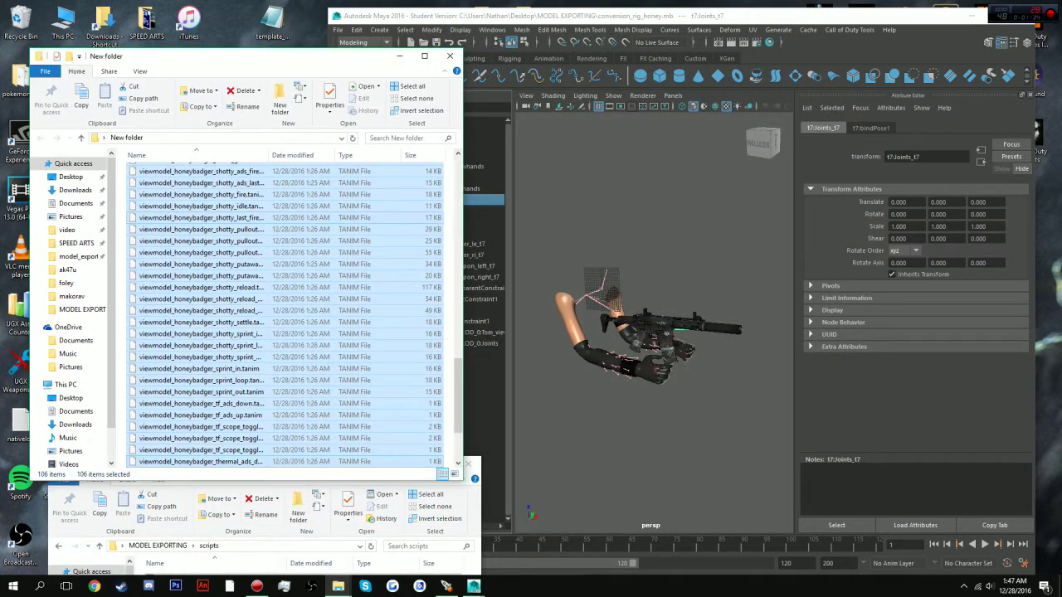
left_click(249, 217)
left_click_drag(462, 194, 633, 194)
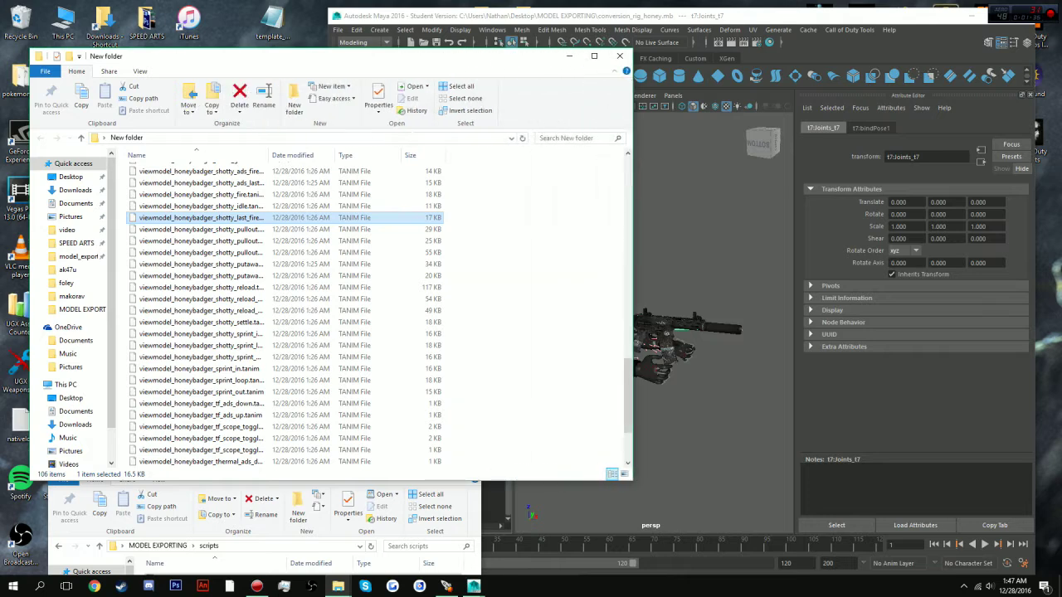
left_click(535, 240)
scroll(535, 241, "up", 3)
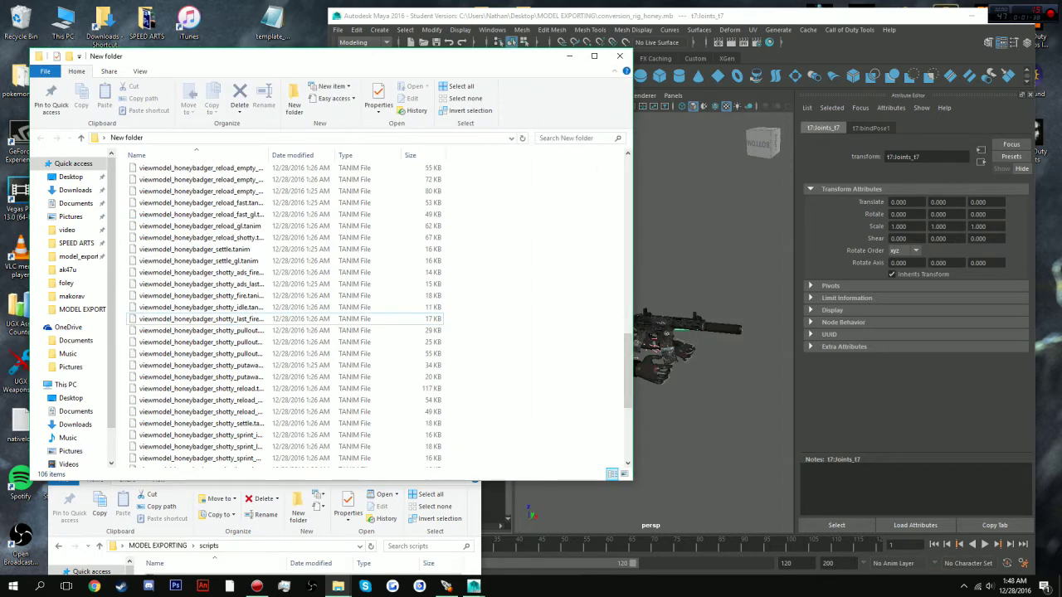
left_click_drag(467, 274, 131, 346)
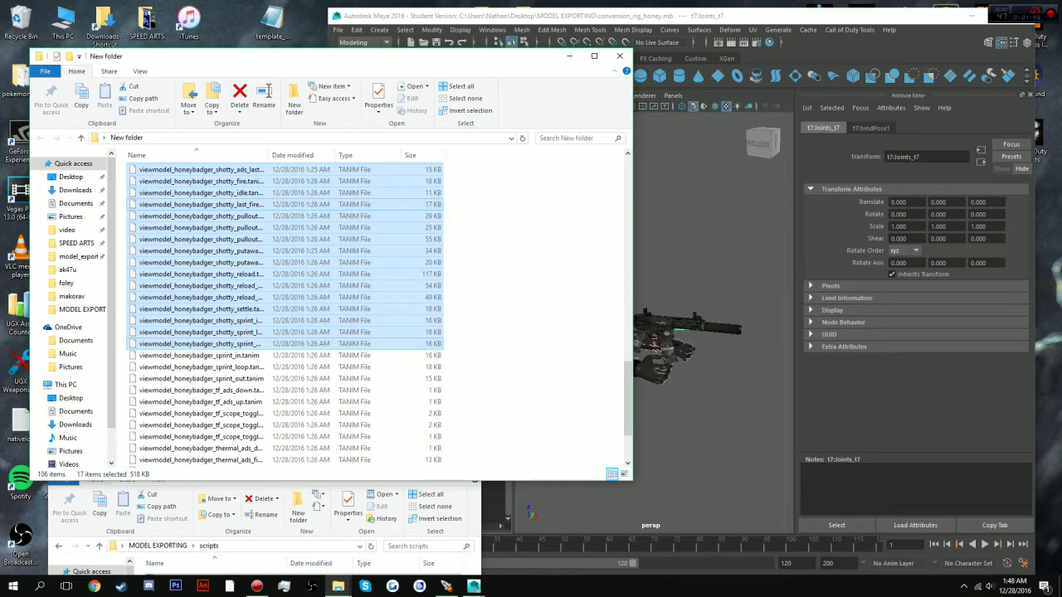
key("Delete")
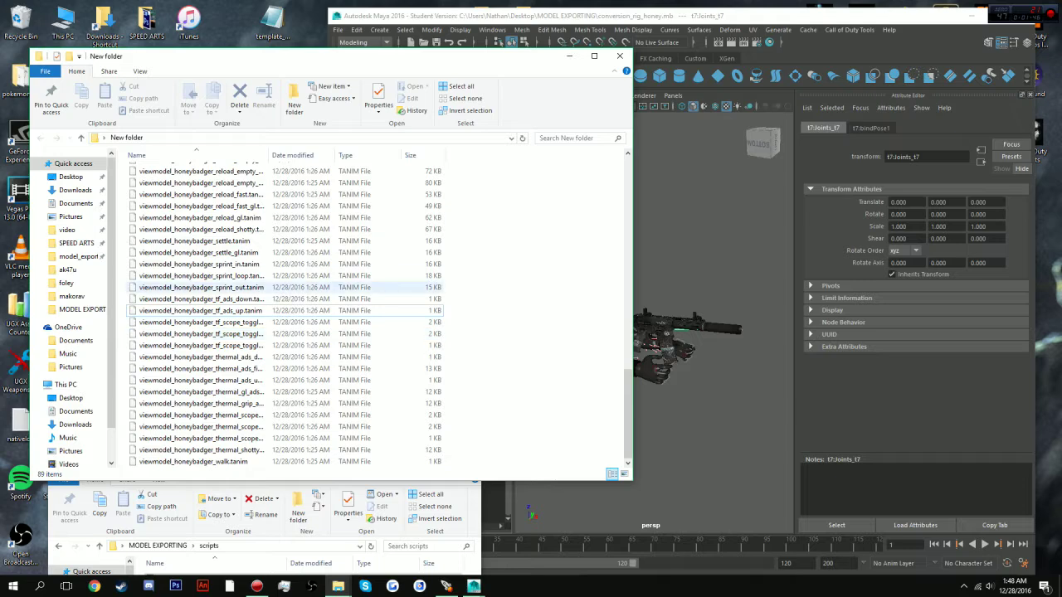
- Delete the honeybadger tf and thermal animation files, keeping the walk animation, and widen the Name column to fit full file names
left_click(199, 298)
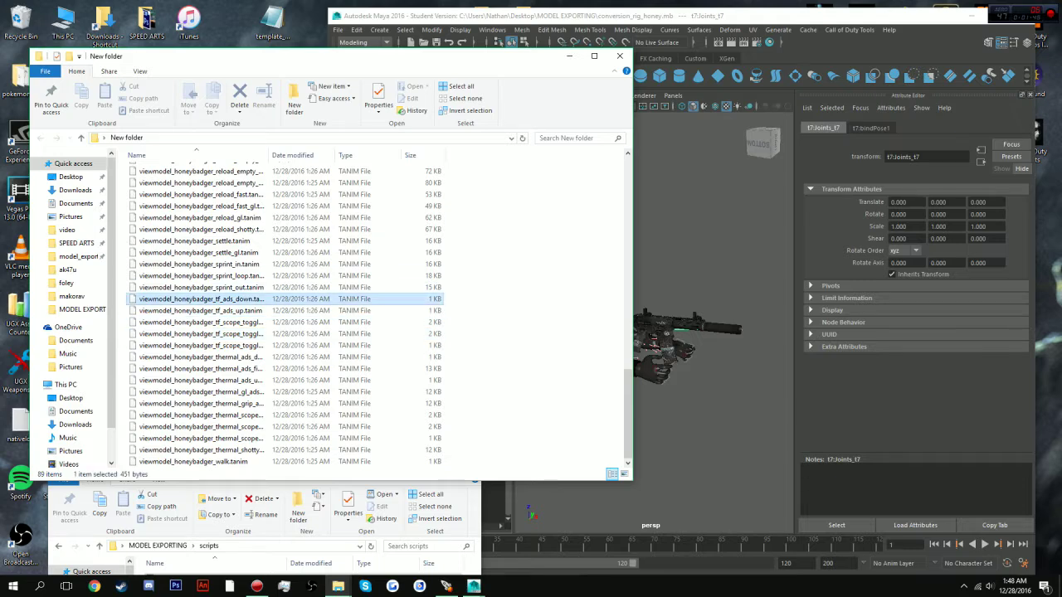
left_click_drag(461, 300, 246, 373)
left_click_drag(461, 375, 462, 452)
key("Delete")
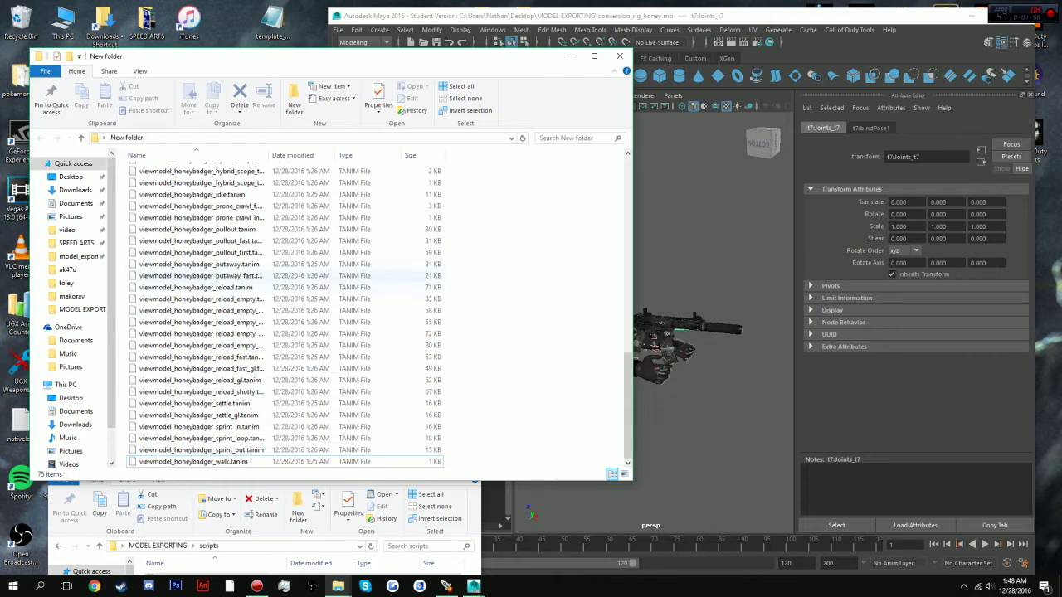
double_click(268, 155)
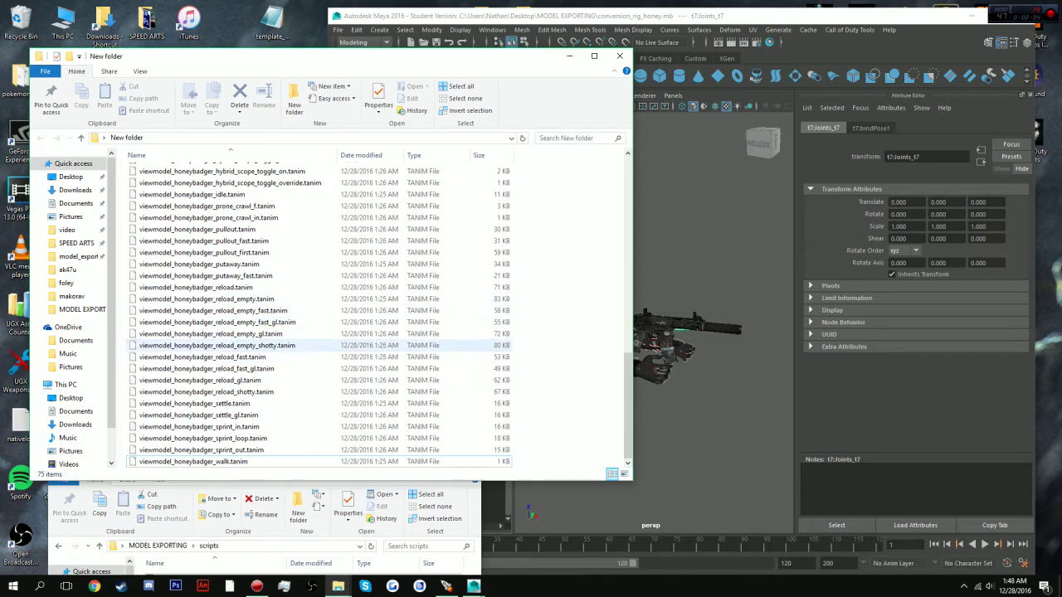
- Delete the honeybadger reload_empty_shotty and reload_empty_gl animation files from New folder
left_click(233, 345)
key("Delete")
left_click(233, 345)
key("Delete")
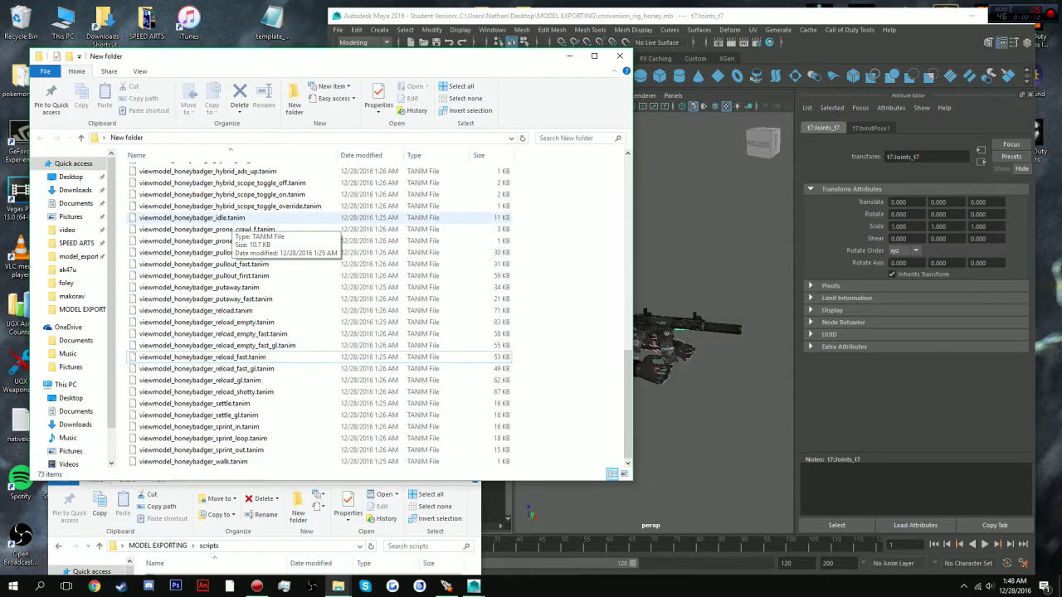
- Delete all the honeybadger gl_, grip_ and hybrid_ attachment animation files, keeping the idle animation and those after it
scroll(233, 219, "up", 1)
left_click(234, 223)
left_click_drag(546, 225, 367, 212)
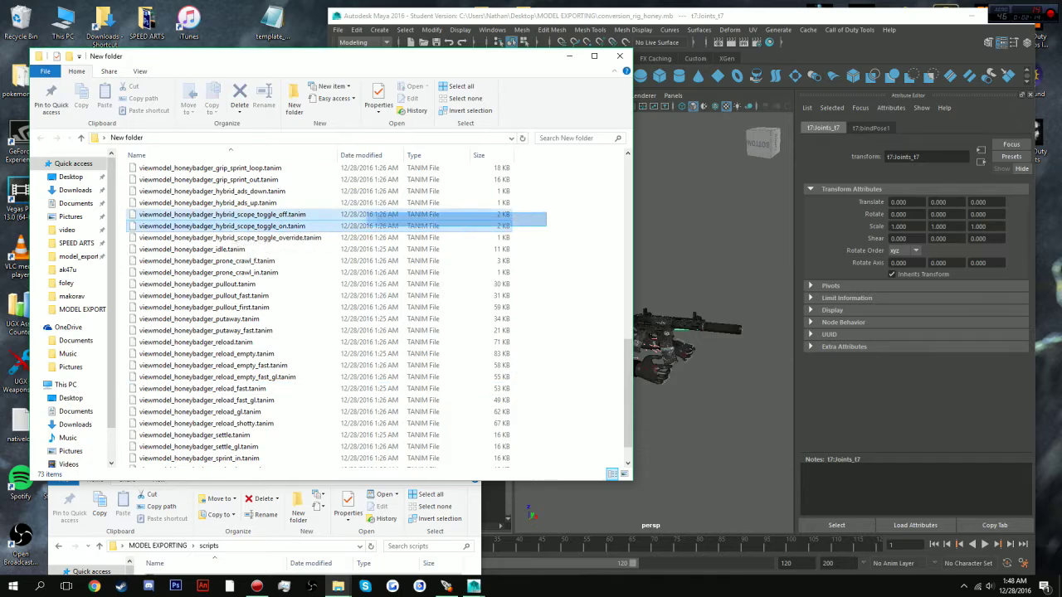
left_click_drag(248, 229, 261, 169)
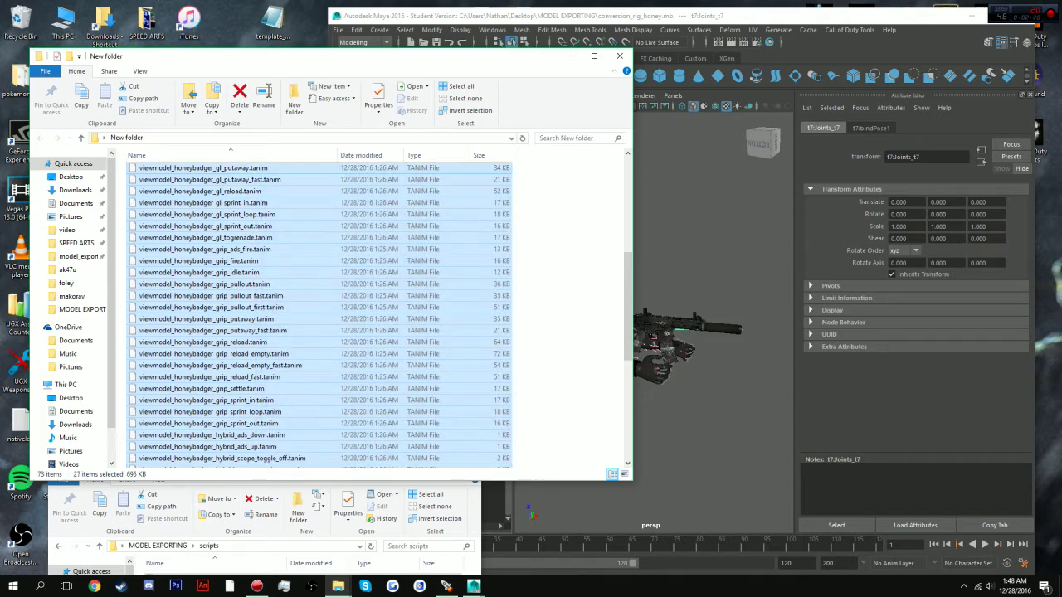
key("Delete")
scroll(249, 186, "up", 2)
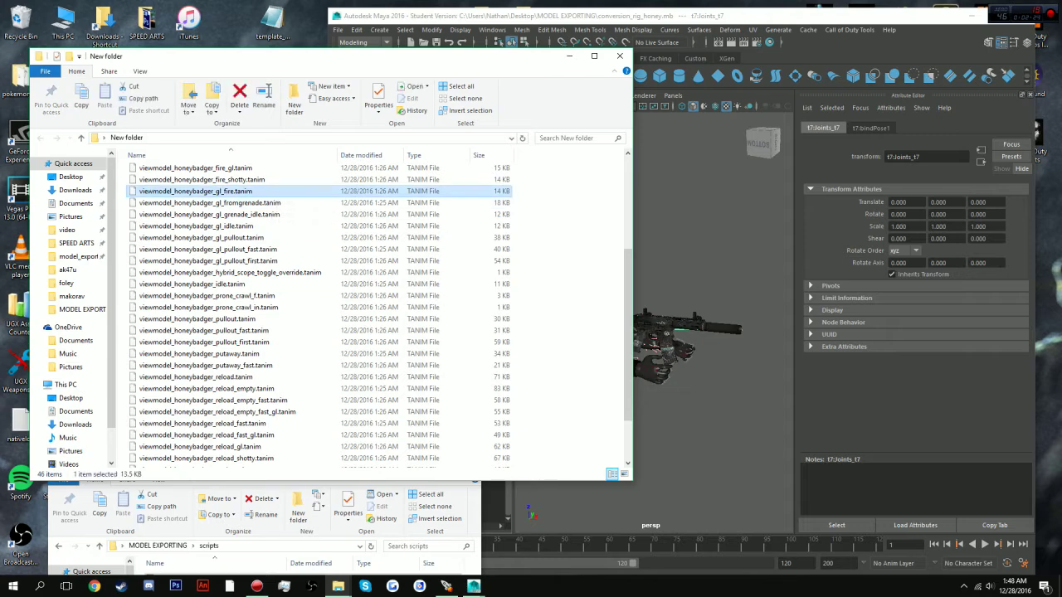
left_click_drag(534, 193, 410, 277)
key("Delete")
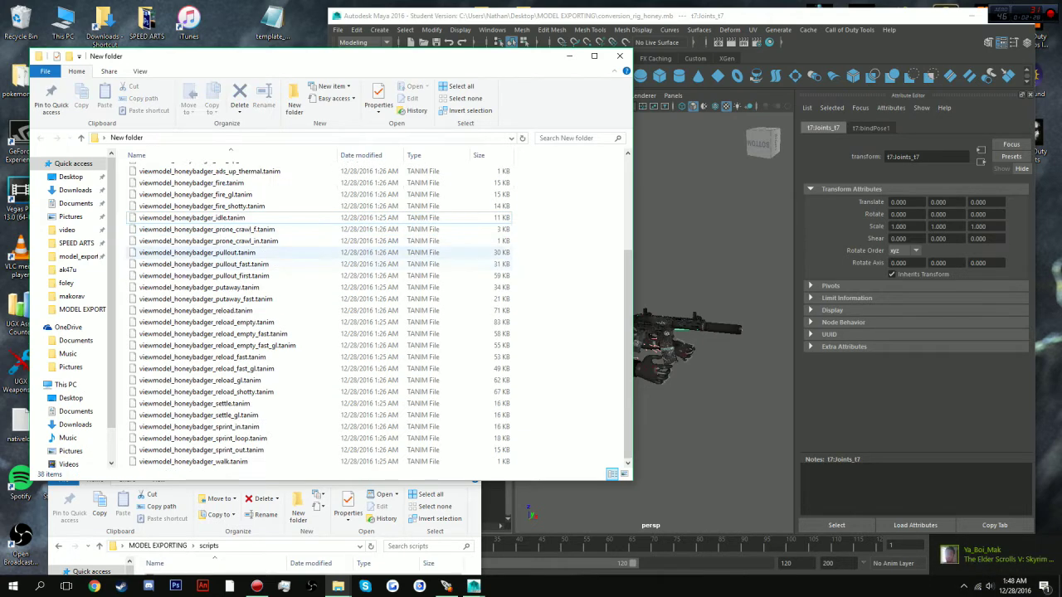
- Delete the acog, eotech, reflex and thermal variants of ads_up and ads_down, plus all the ads_fire animation files
left_click(390, 272)
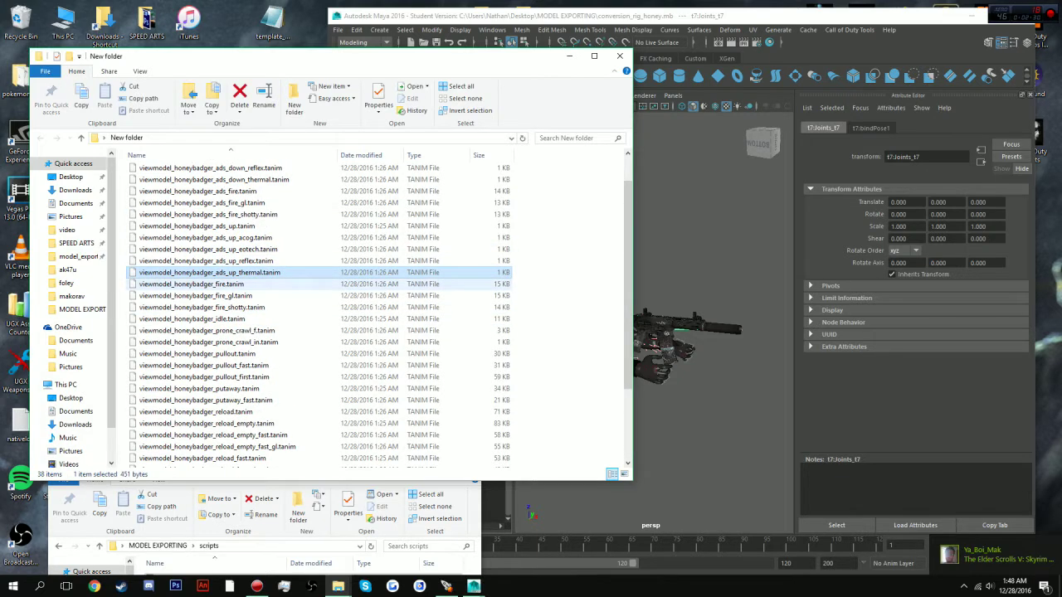
left_click_drag(524, 272, 312, 237)
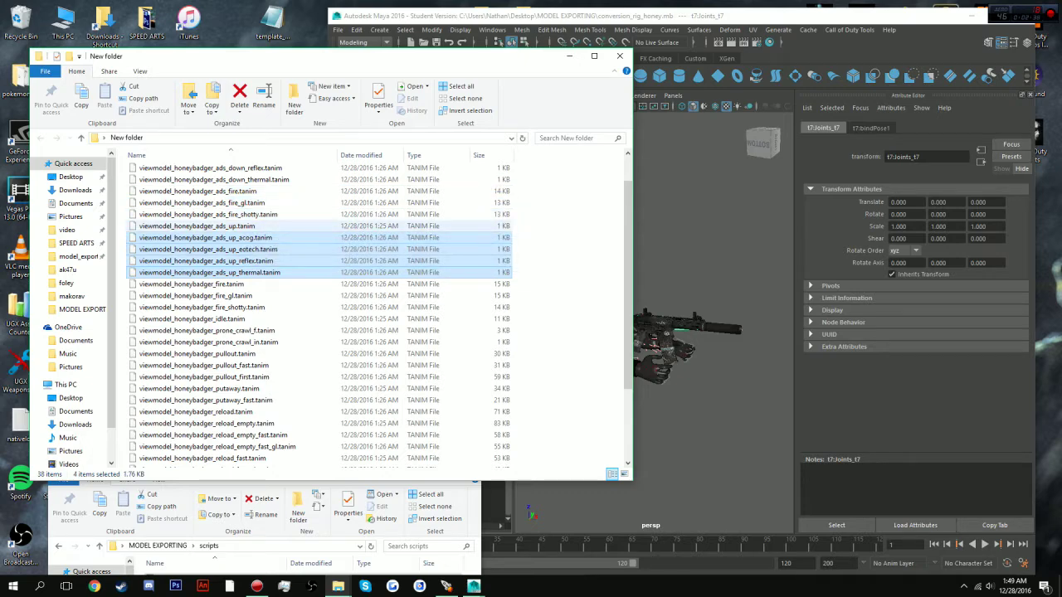
key("Delete")
left_click(312, 215)
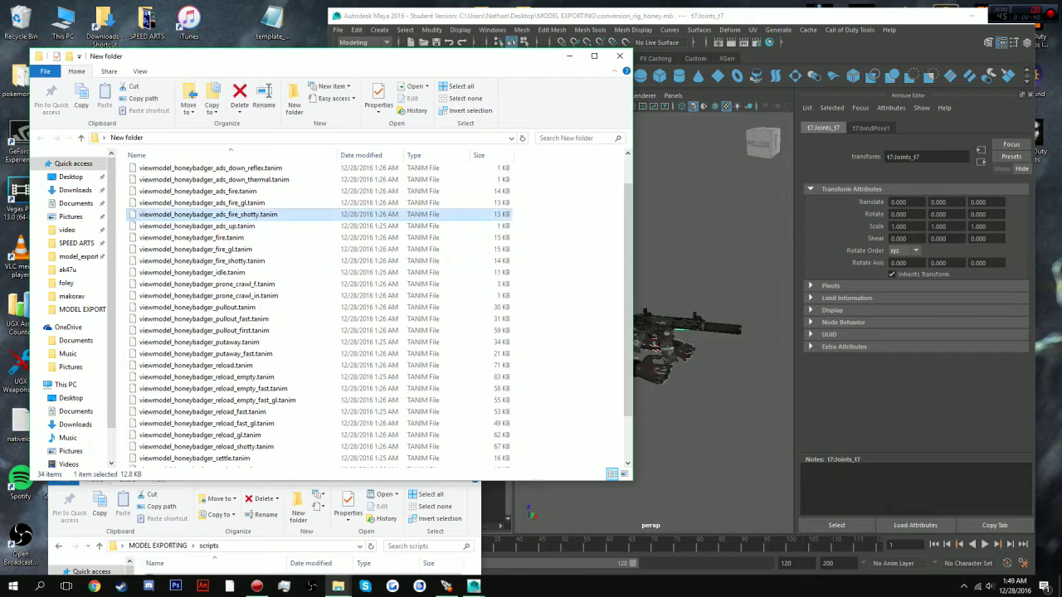
left_click_drag(542, 214, 304, 178)
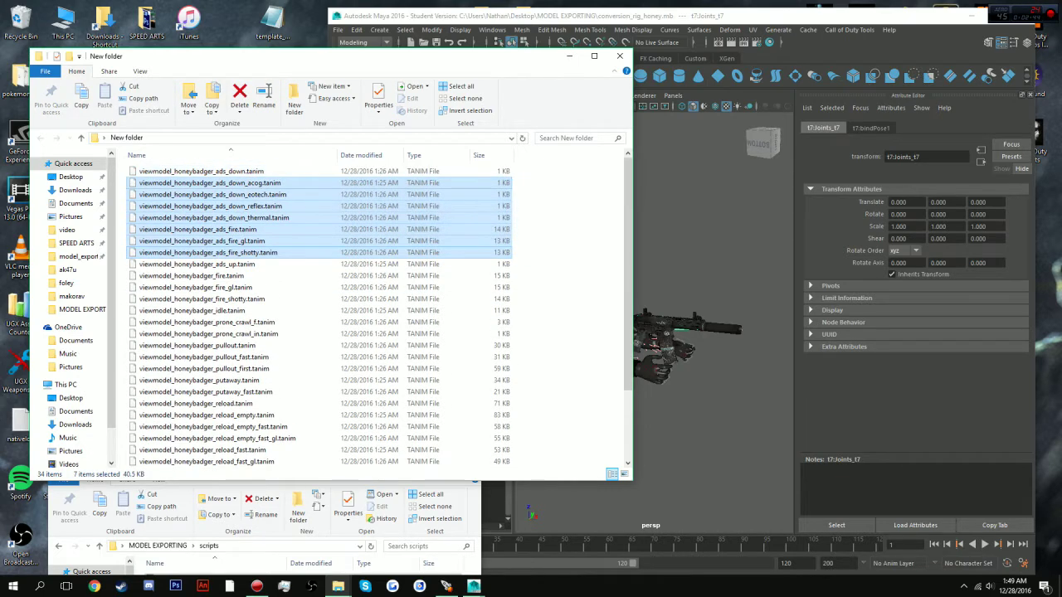
key("Delete")
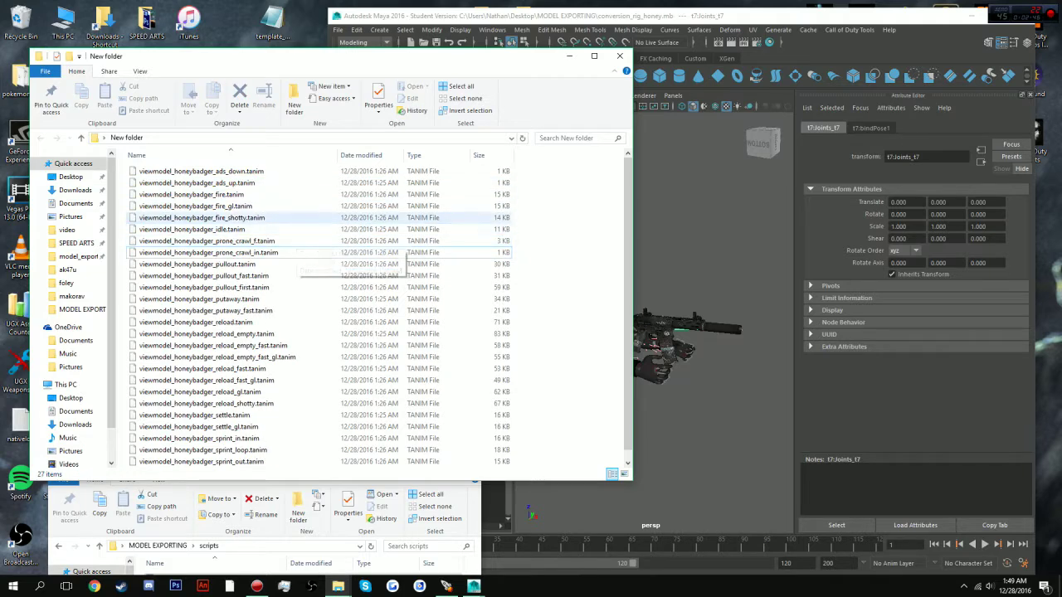
- Delete the honeybadger fire_shotty and fire_gl animation files, keeping the plain fire animation
left_click(249, 217)
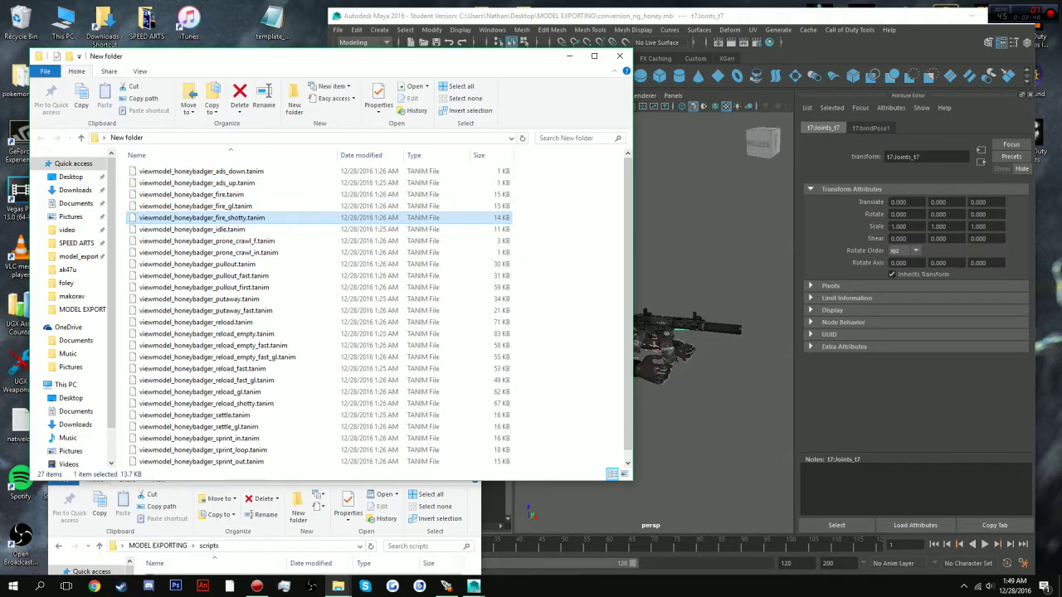
key("Delete")
left_click(199, 205)
key("Delete")
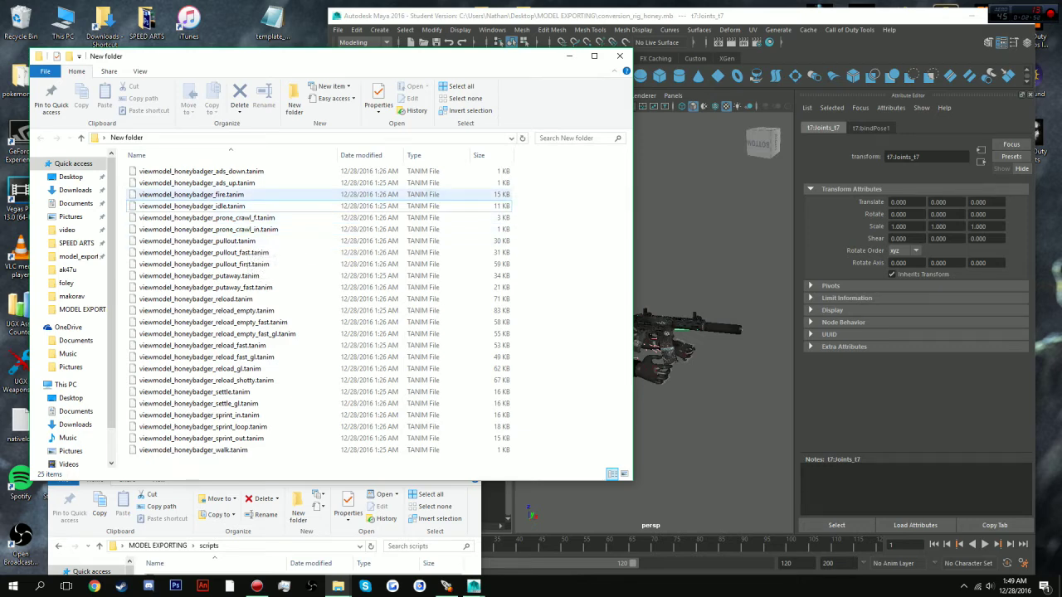
- Rearrange the New folder and scripts windows on the desktop and switch to Maya
left_click(208, 205)
left_click_drag(208, 205, 637, 182)
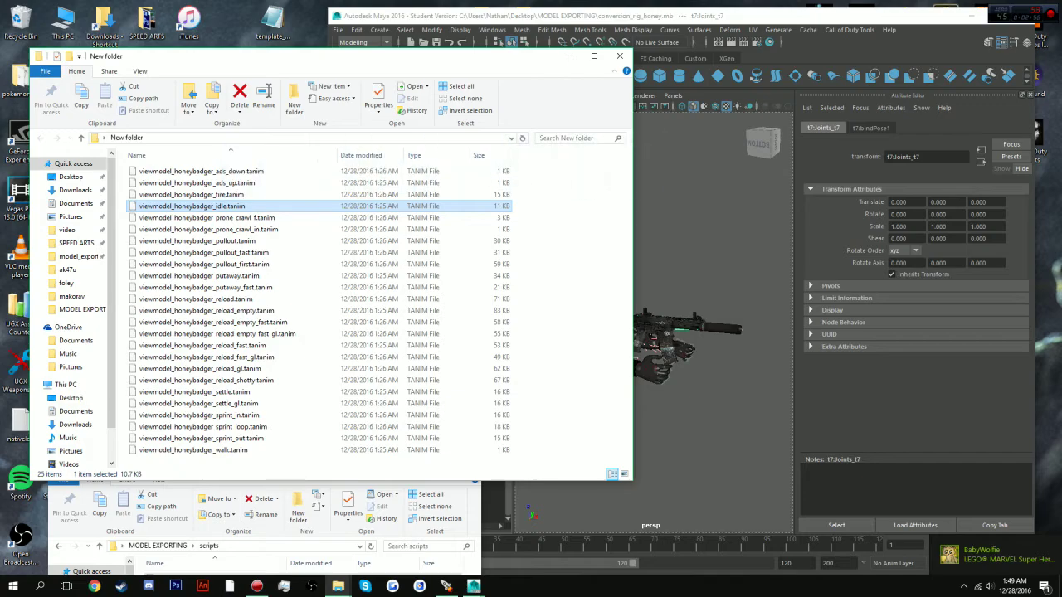
left_click_drag(467, 60, 423, 97)
left_click_drag(588, 514, 535, 391)
left_click_drag(329, 471, 274, 356)
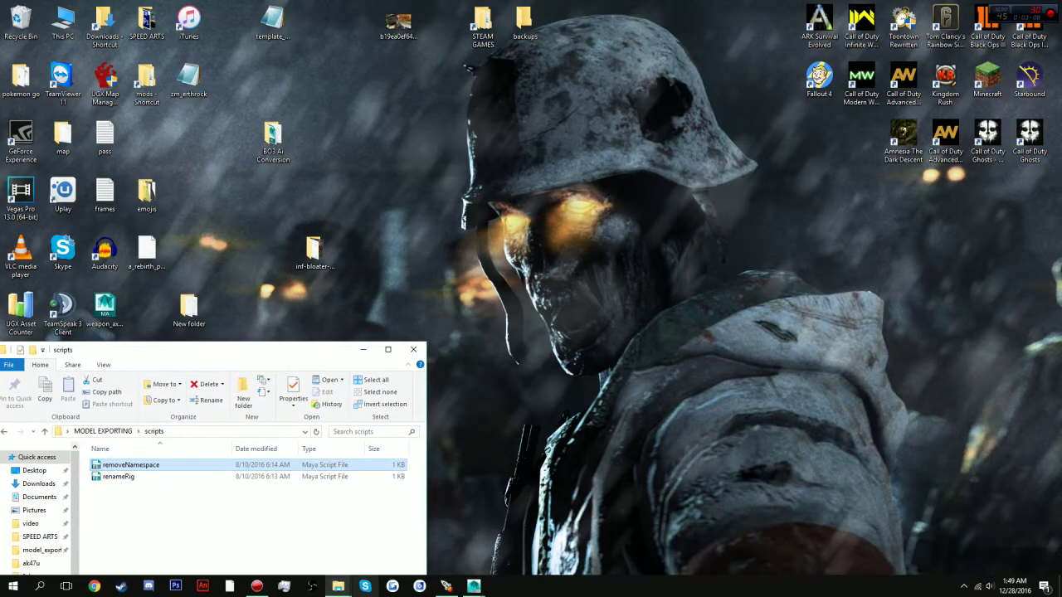
mouse_move(337, 587)
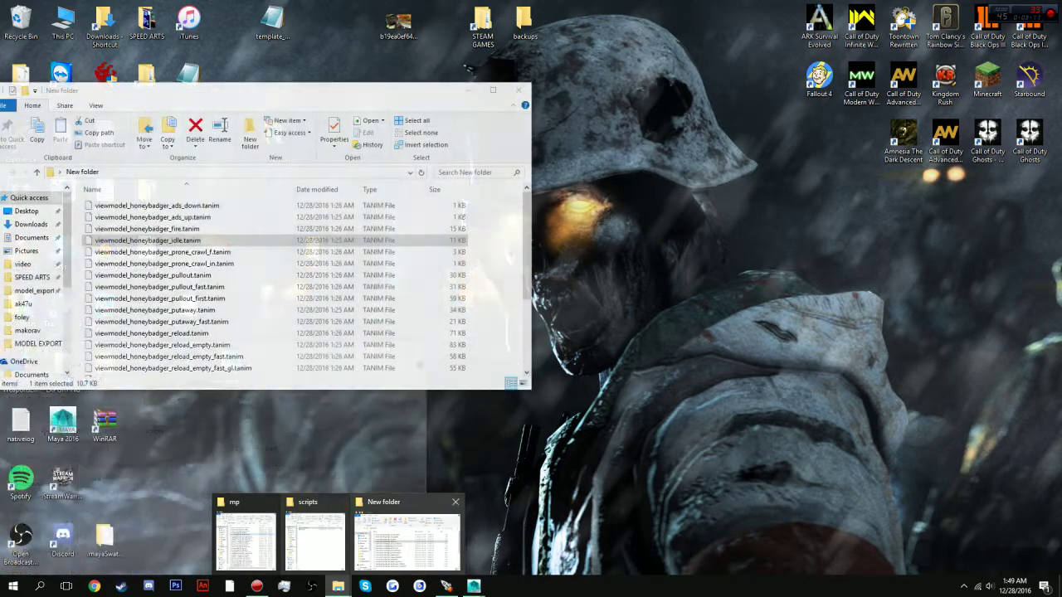
left_click(406, 540)
mouse_move(474, 586)
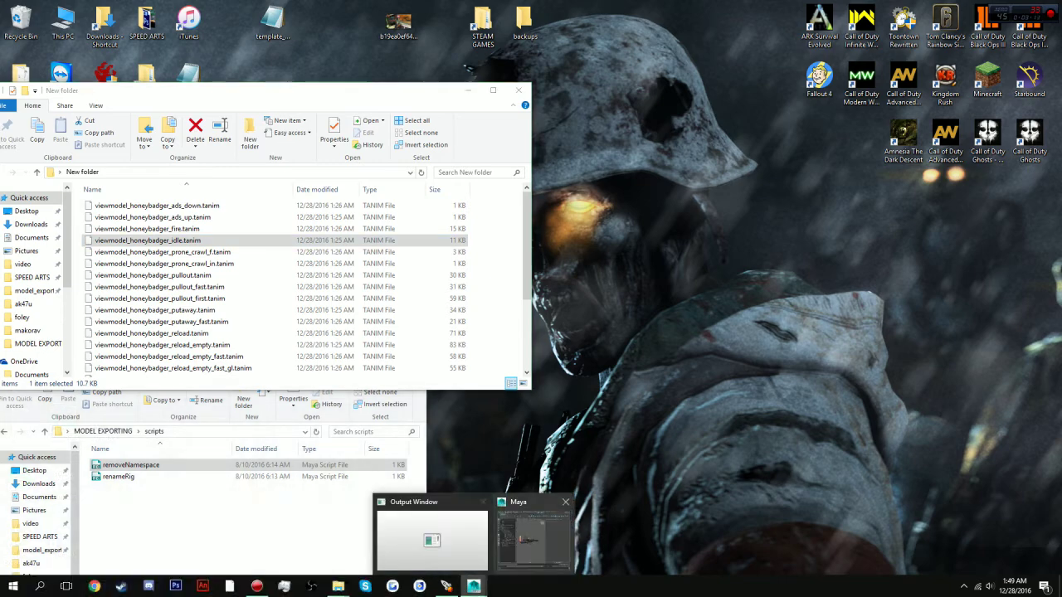
left_click(473, 535)
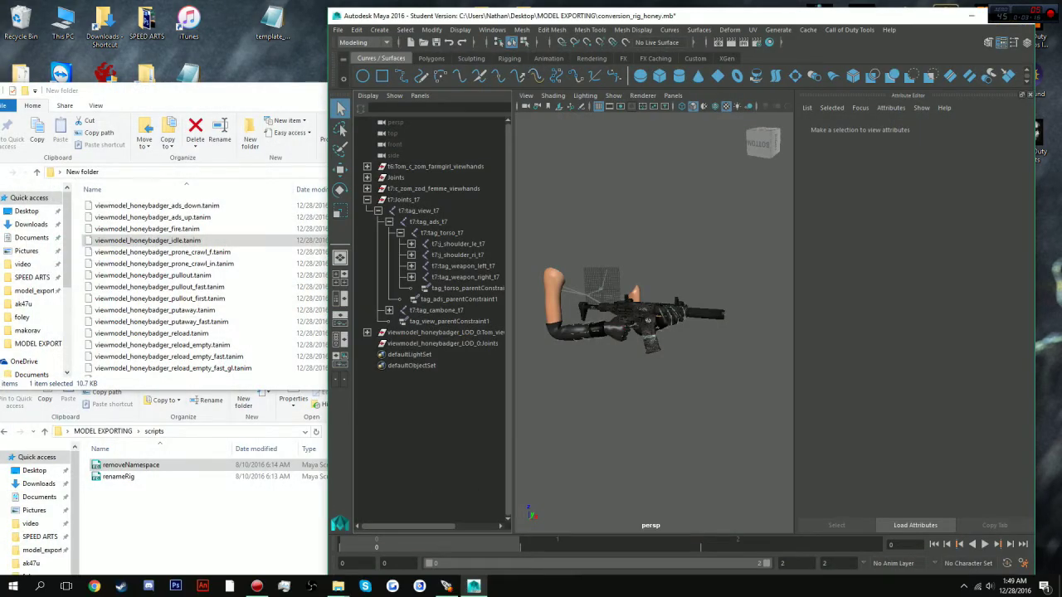
- Collapse the t7:Joints_t7 hierarchy, view the scene through the FirstPerson65 camera, and maximize the Maya window
left_click(367, 200)
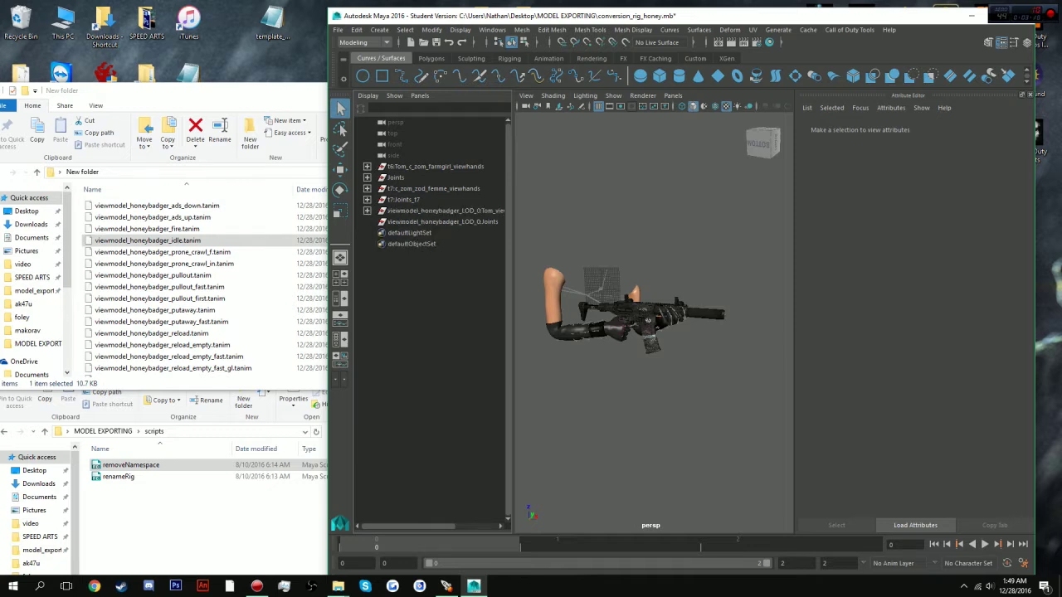
left_click_drag(630, 332, 605, 315, "alt")
scroll(654, 312, "down", 5)
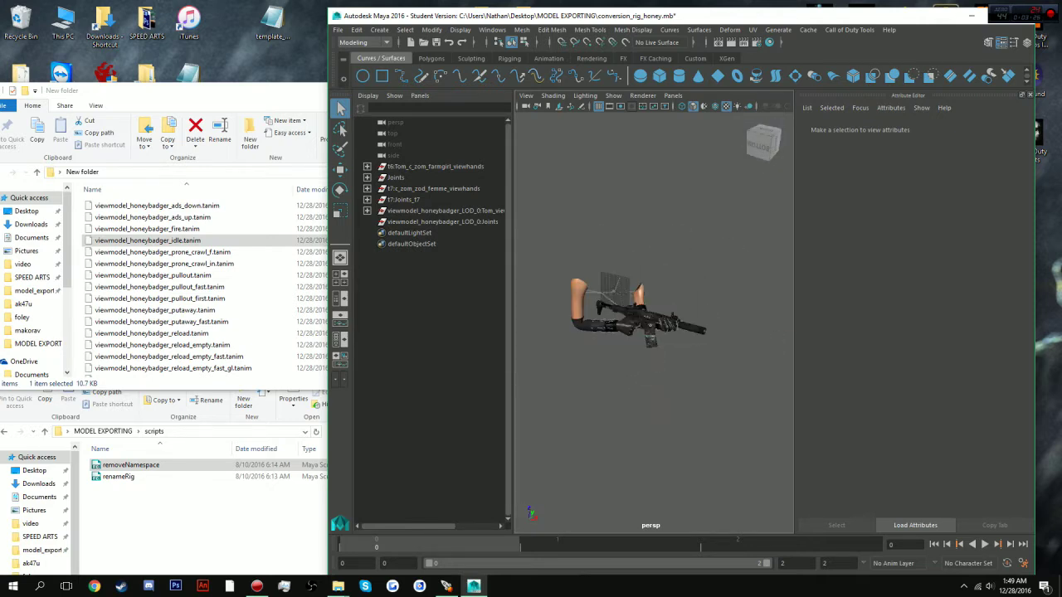
left_click(672, 95)
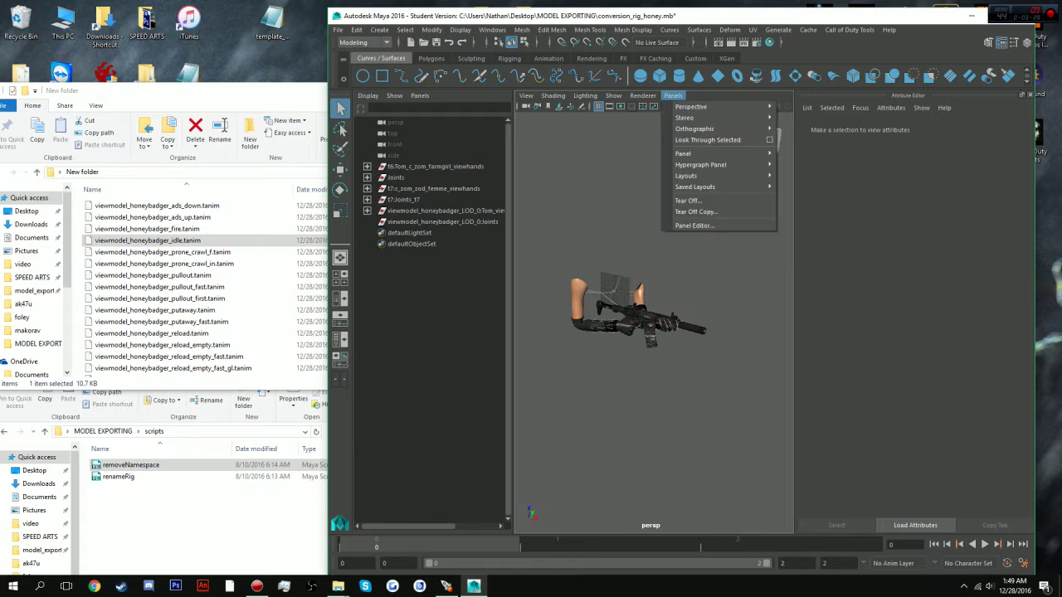
mouse_move(690, 106)
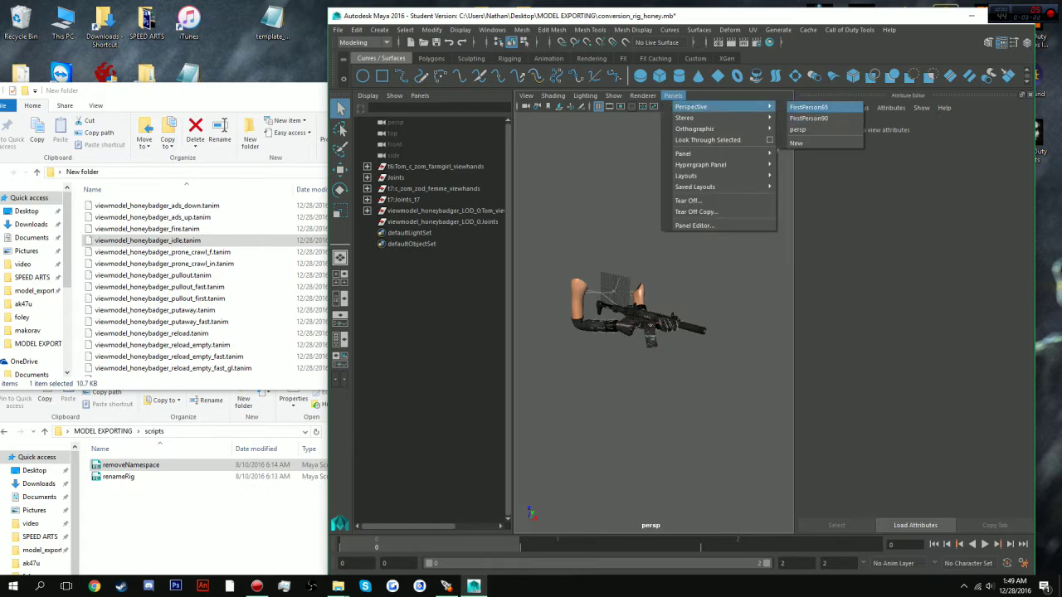
left_click(809, 107)
left_click_drag(599, 16, 595, 1)
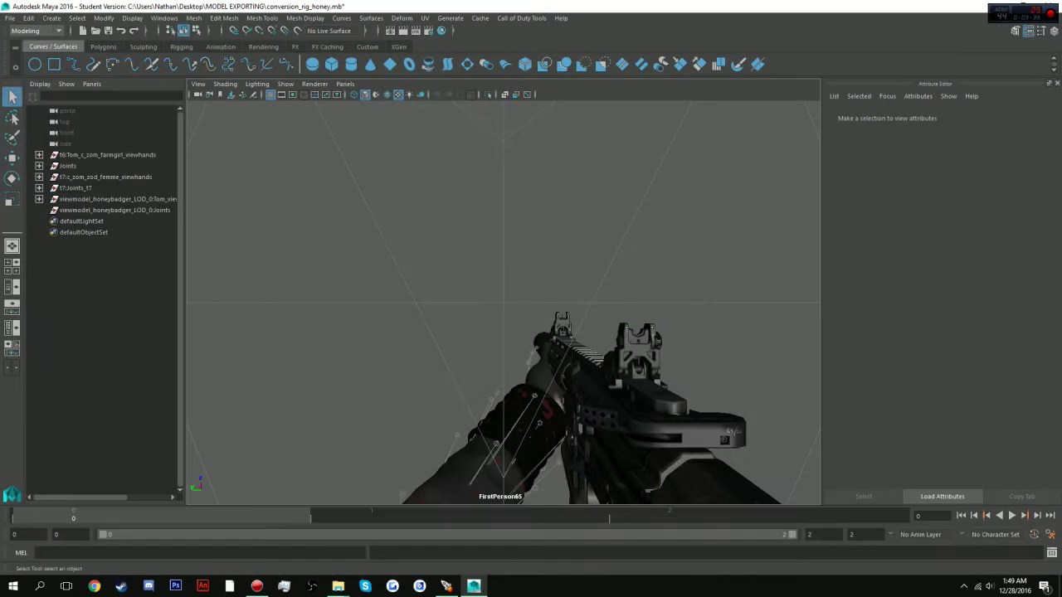
- Play the scene briefly in the first-person view, return to frame 0, and check the playback end values
key("alt+v")
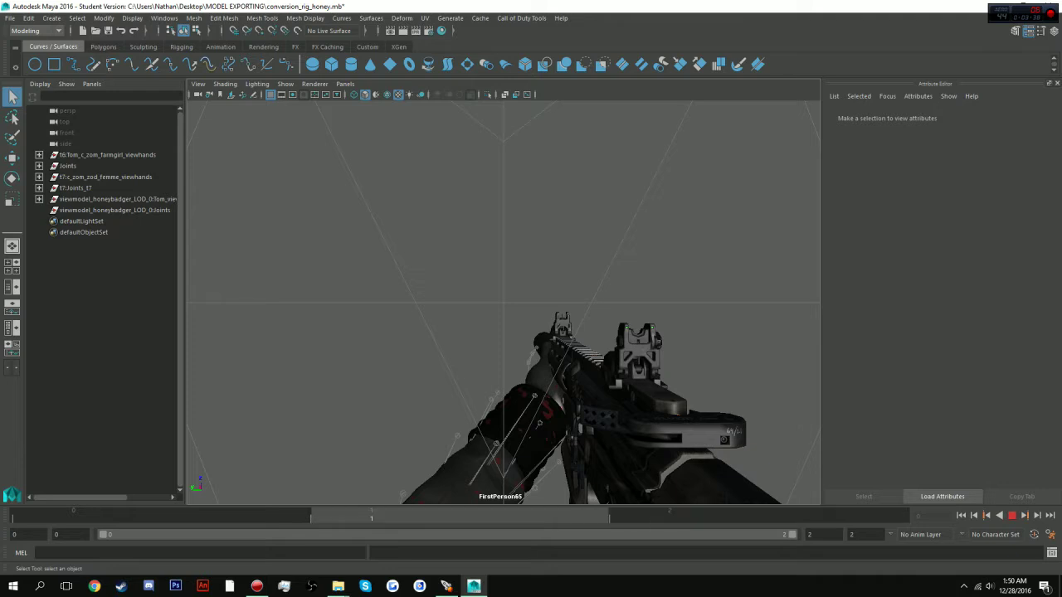
key("alt+v")
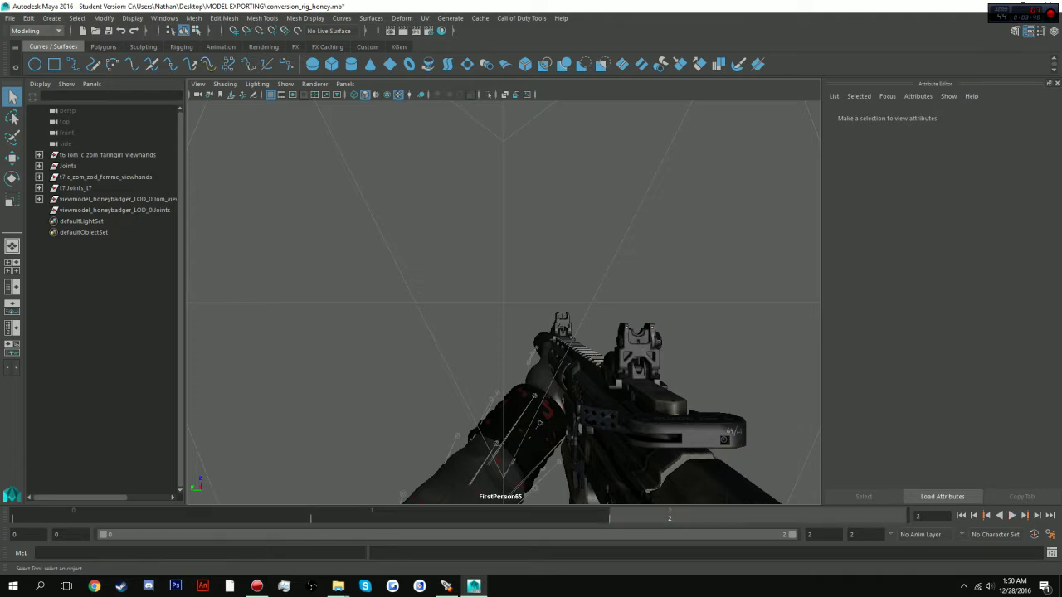
double_click(857, 535)
double_click(810, 535)
left_click(372, 516)
left_click(162, 516)
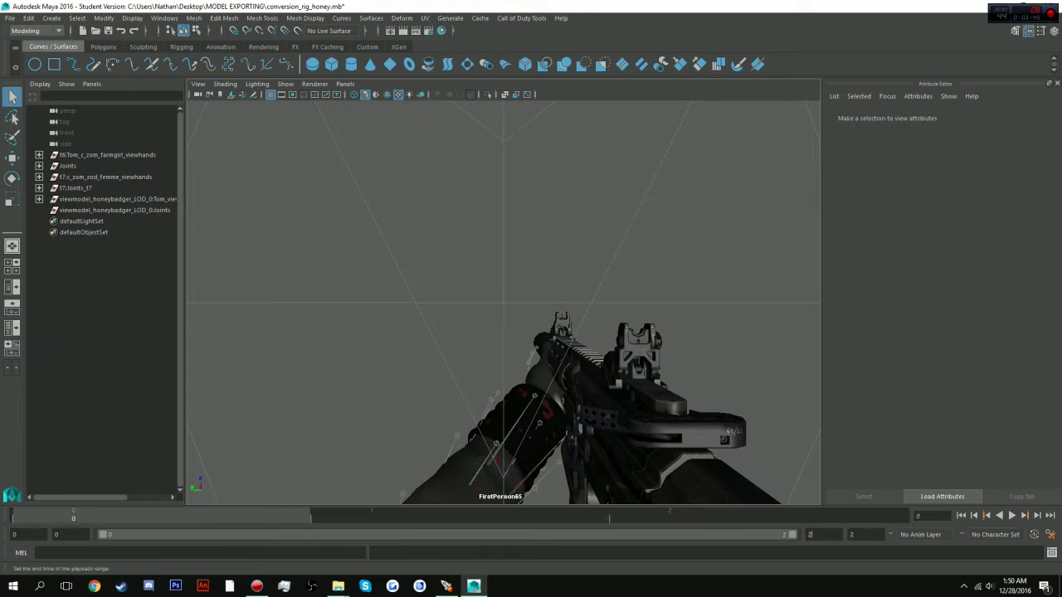
left_click(816, 535)
double_click(852, 535)
- Select the full hierarchy of t7:Joints_t7 and run the removeNamespace script from the scripts folder on it
left_click(75, 188)
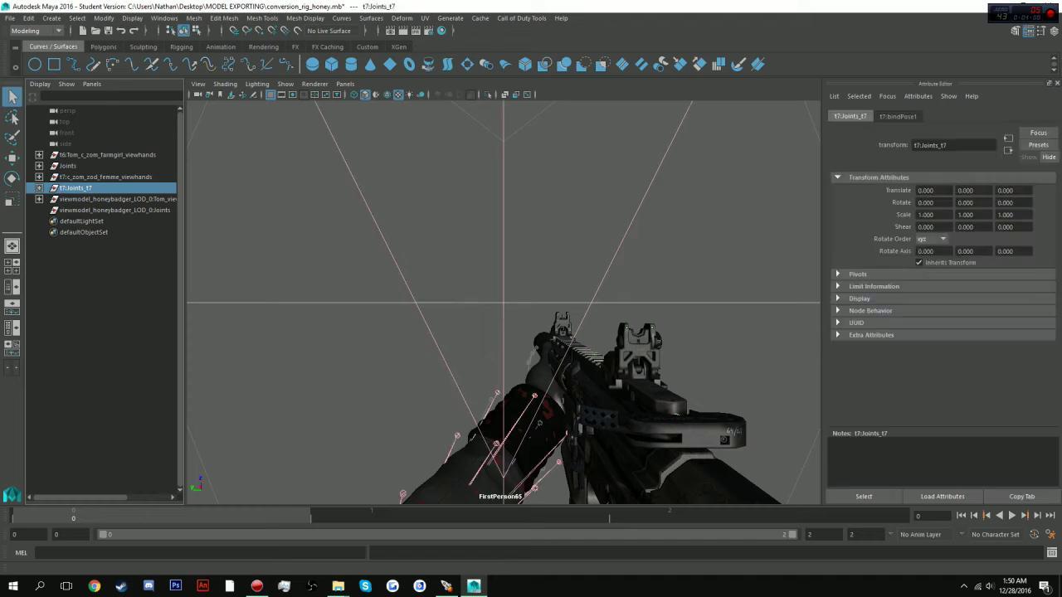
left_click(77, 19)
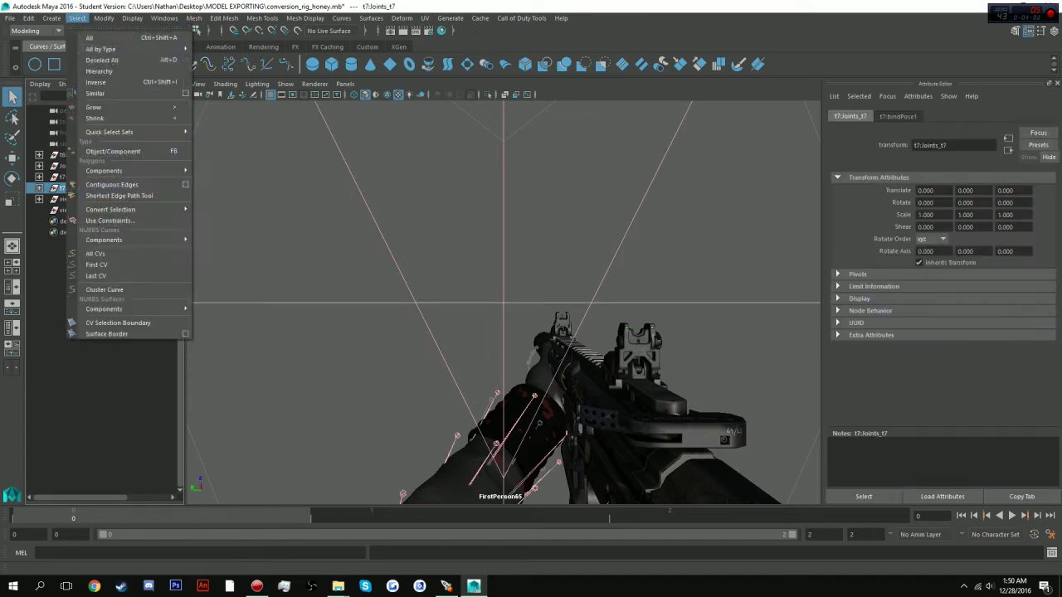
left_click(93, 69)
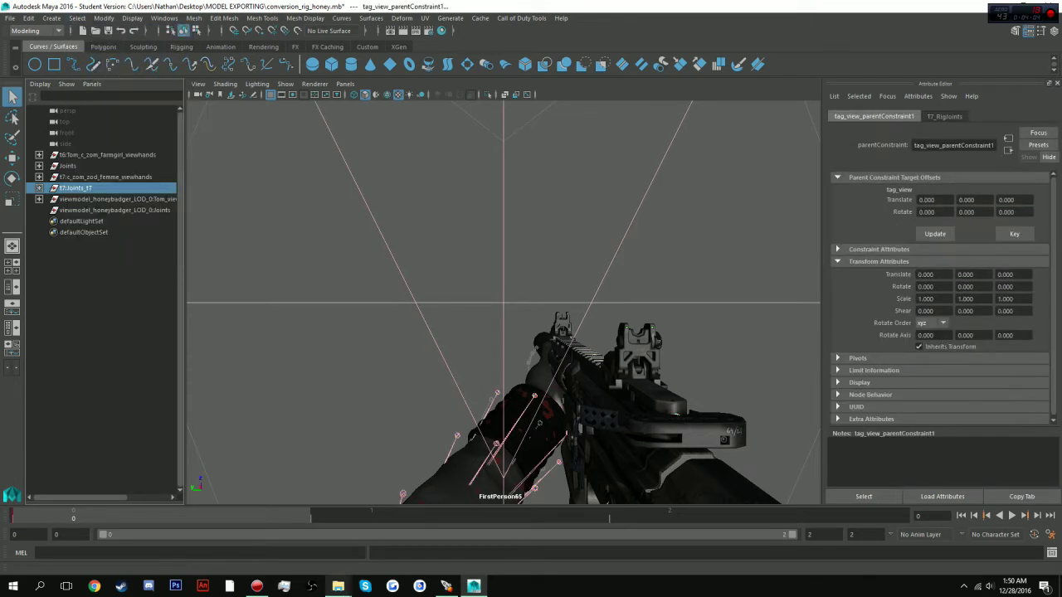
left_click(337, 586)
left_click(316, 539)
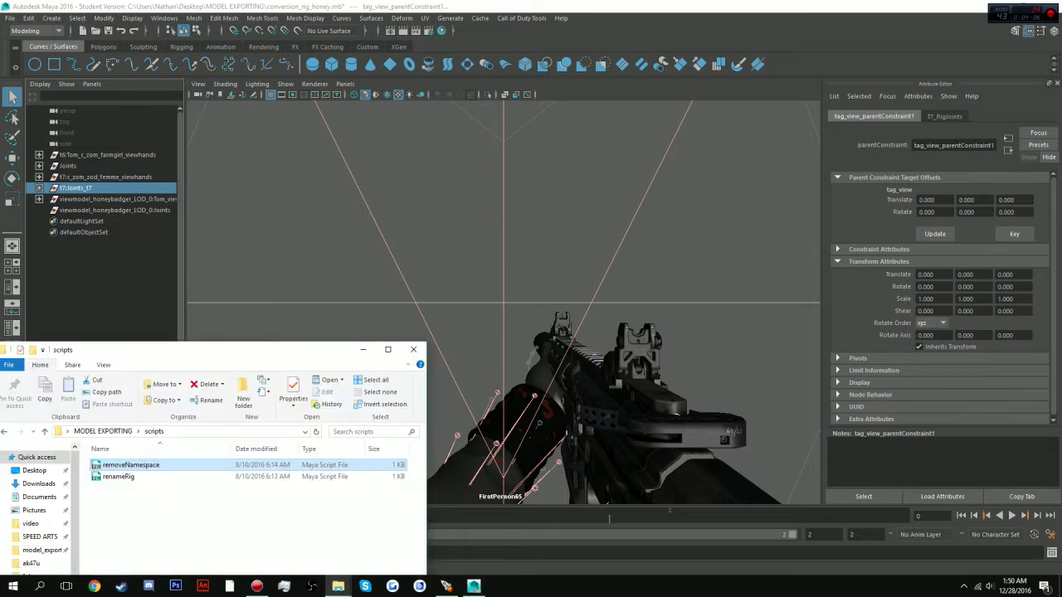
left_click_drag(133, 465, 491, 364)
key("alt+Tab")
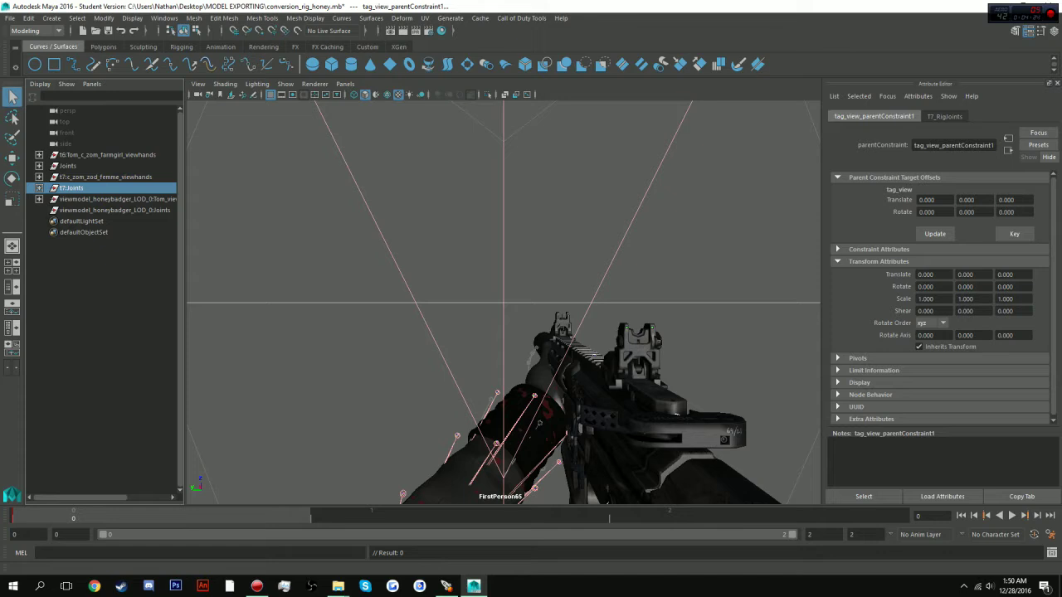
- Expand t7:Joints, collapse t7:tag_torso, and select t7:tag_torso and t7:tag_cambone together with their full hierarchies
left_click(39, 188)
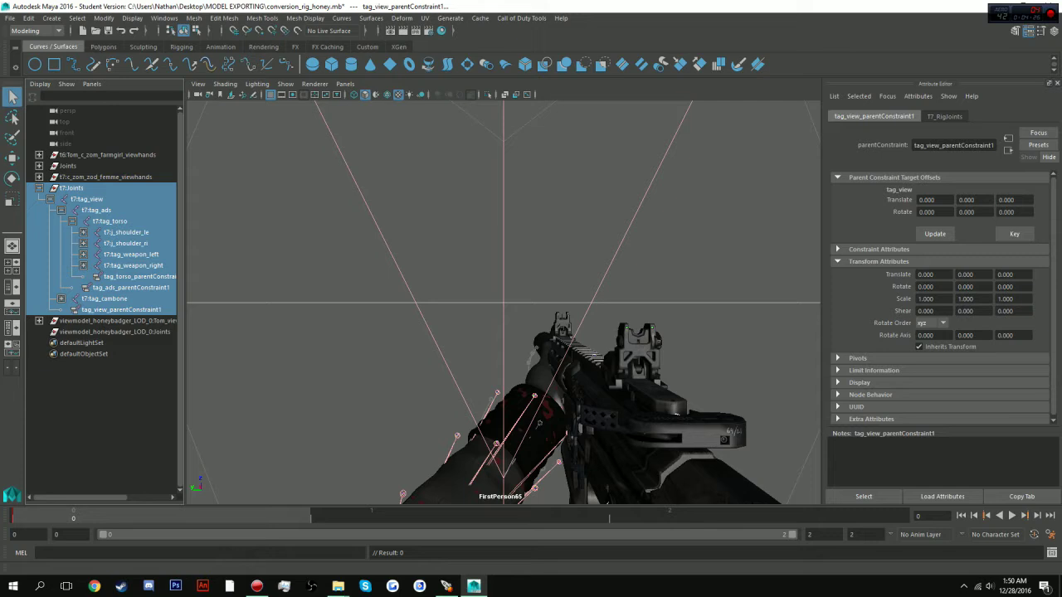
left_click(110, 221)
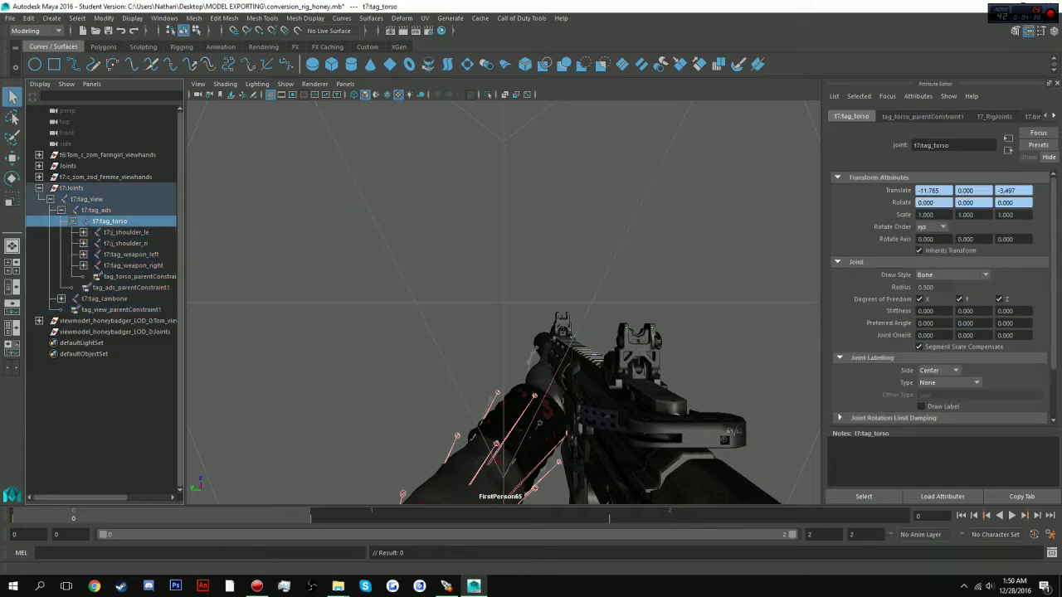
left_click(72, 221)
left_click(96, 210)
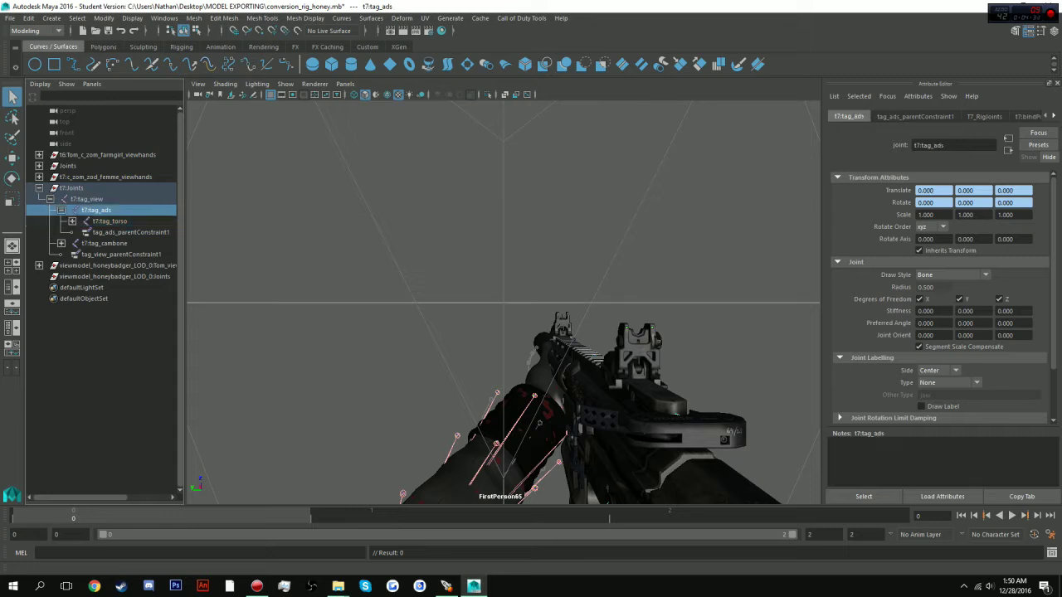
left_click(110, 222)
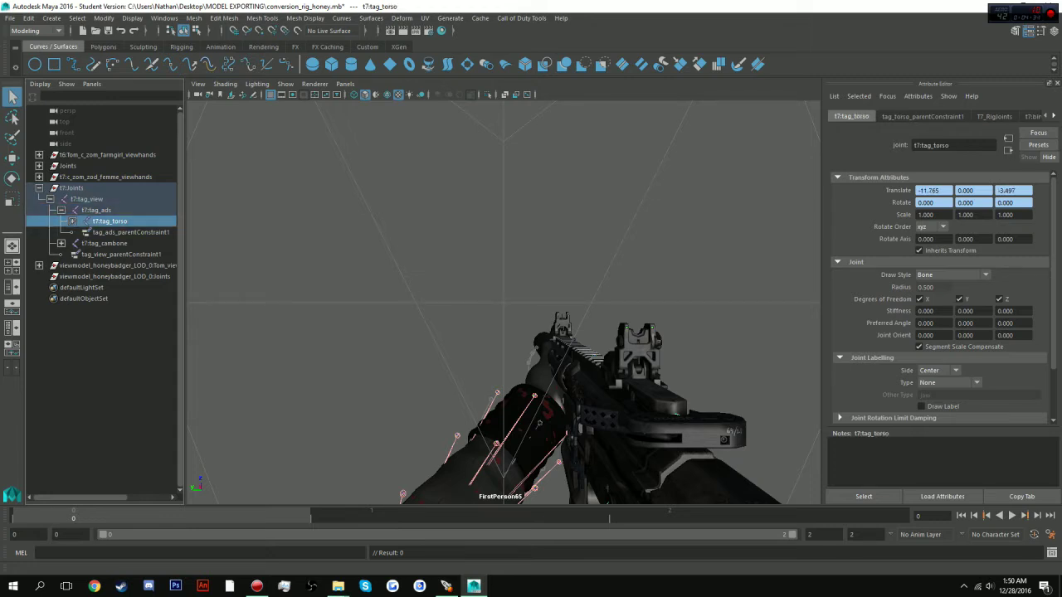
left_click(105, 243, "ctrl")
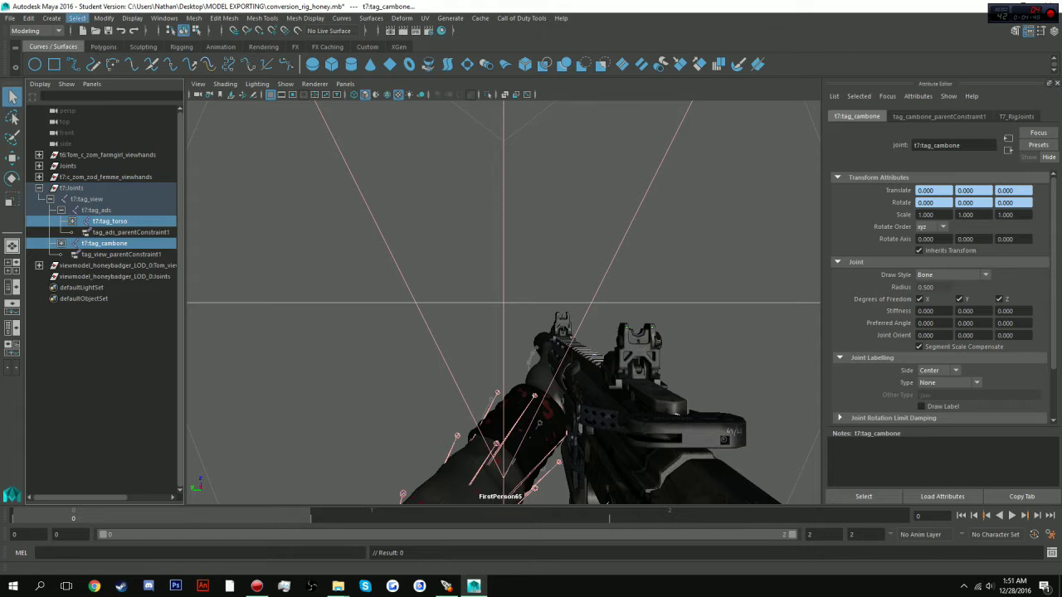
left_click(77, 18)
left_click(92, 71)
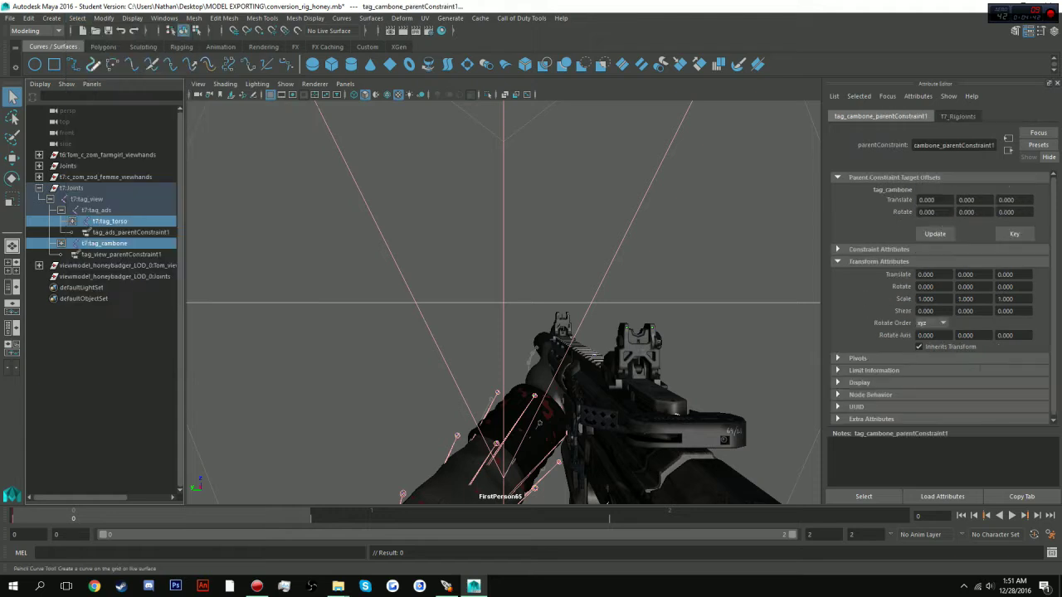
- Set up an XAnim export for frames 0 to 2, saved as honey_idle in the MODEL EXPORTING folder
left_click(521, 19)
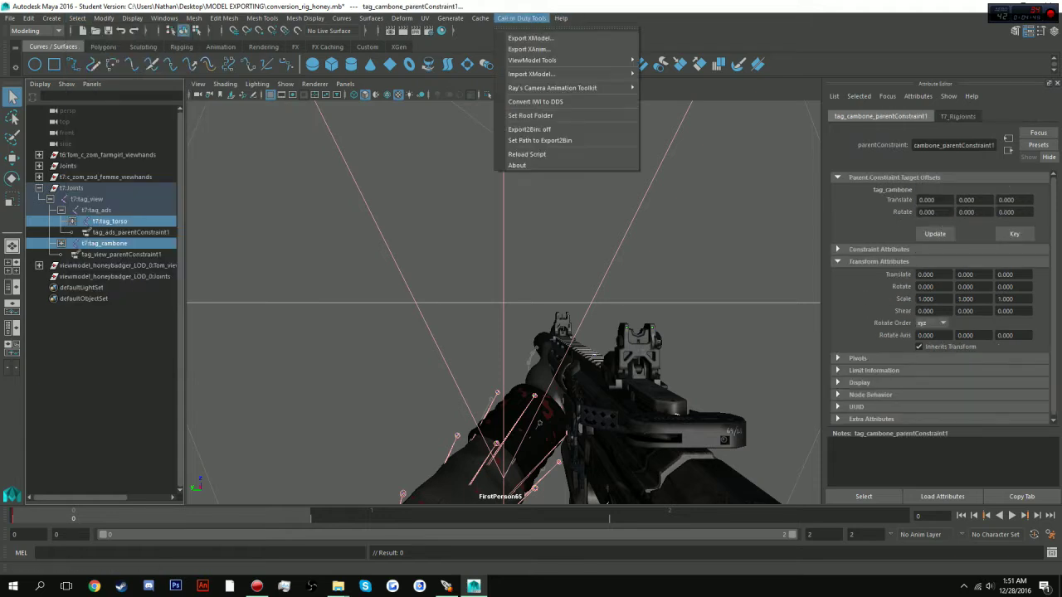
left_click(530, 49)
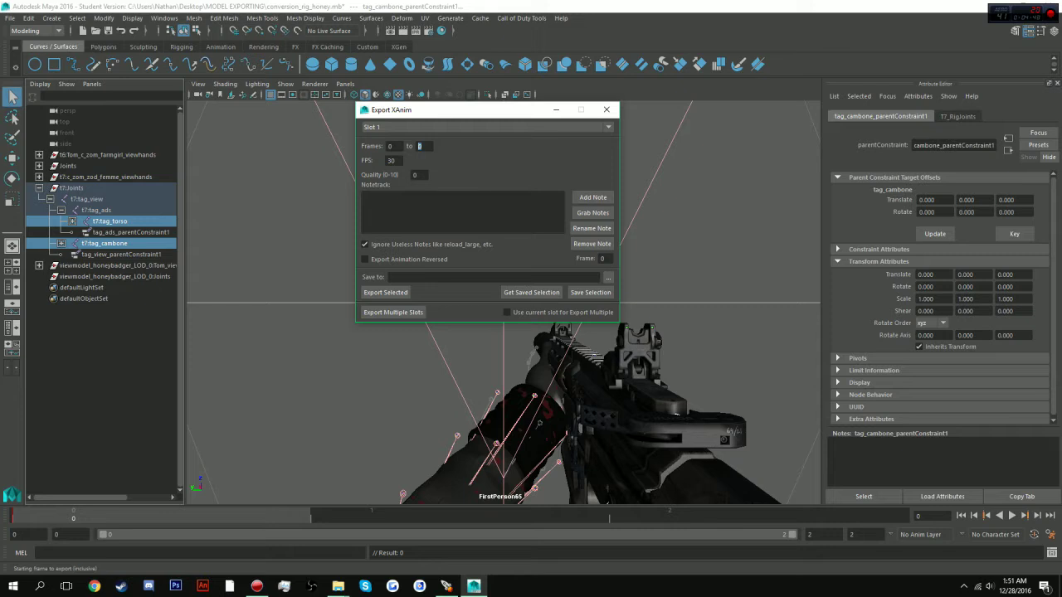
type("2")
left_click(608, 277)
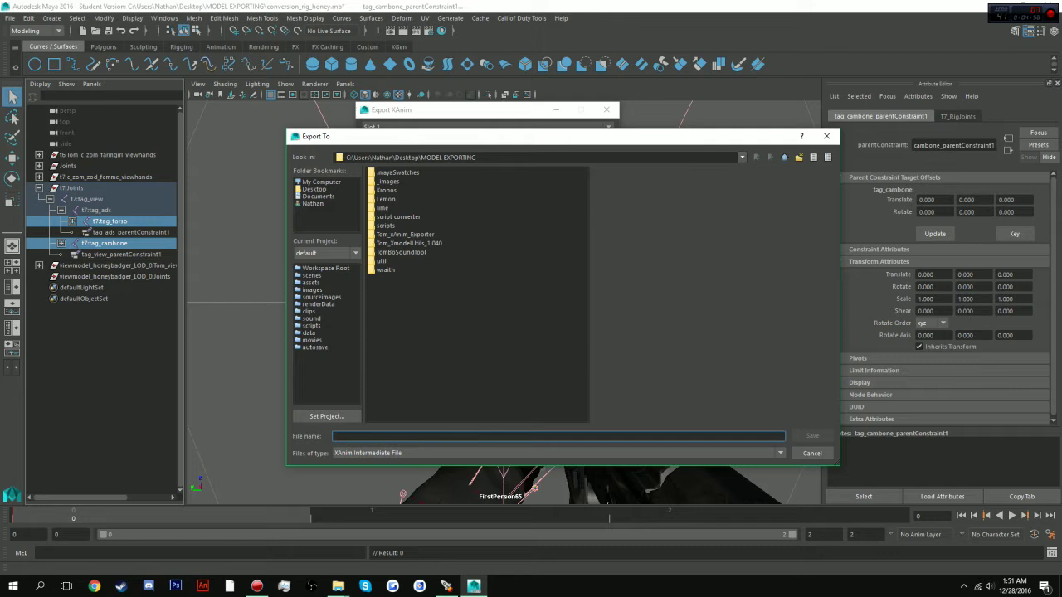
type("honey_idle")
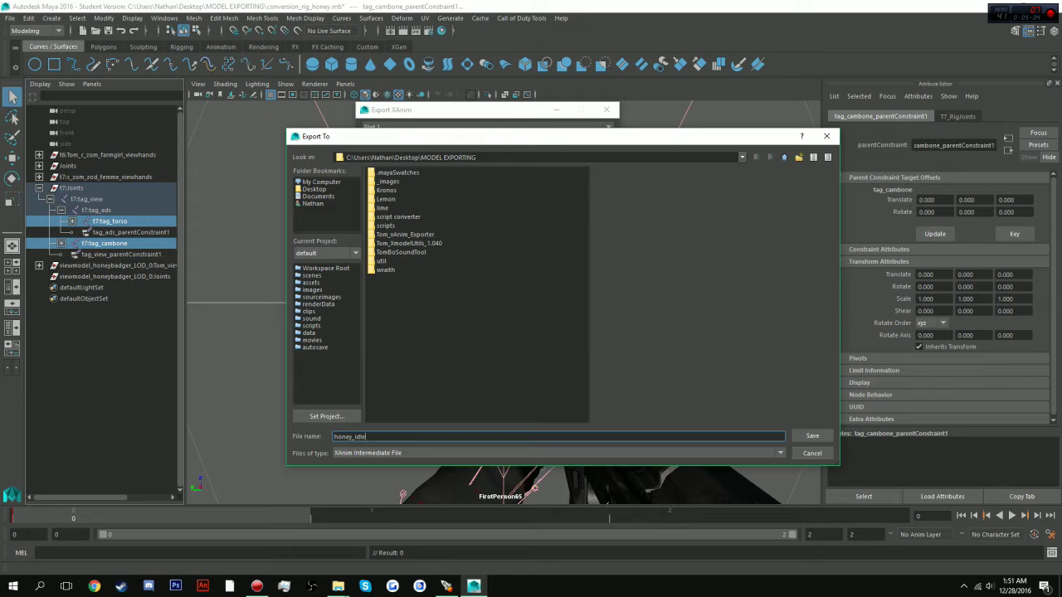
left_click(812, 435)
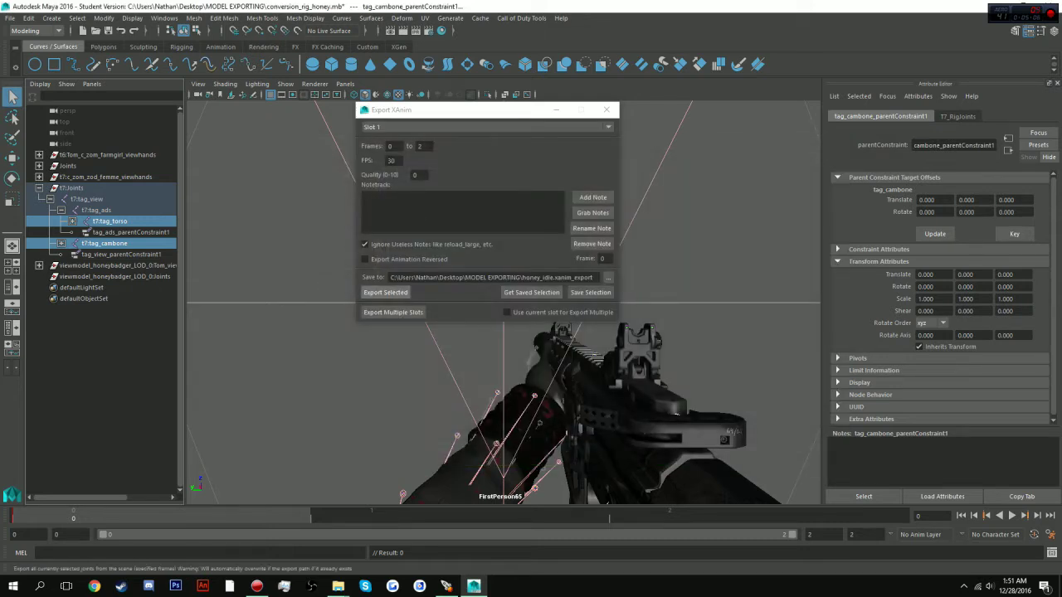
- Export the selected joints without saving changes to conversion_rig_honey.mb, and close the XAnim exporter
left_click(385, 292)
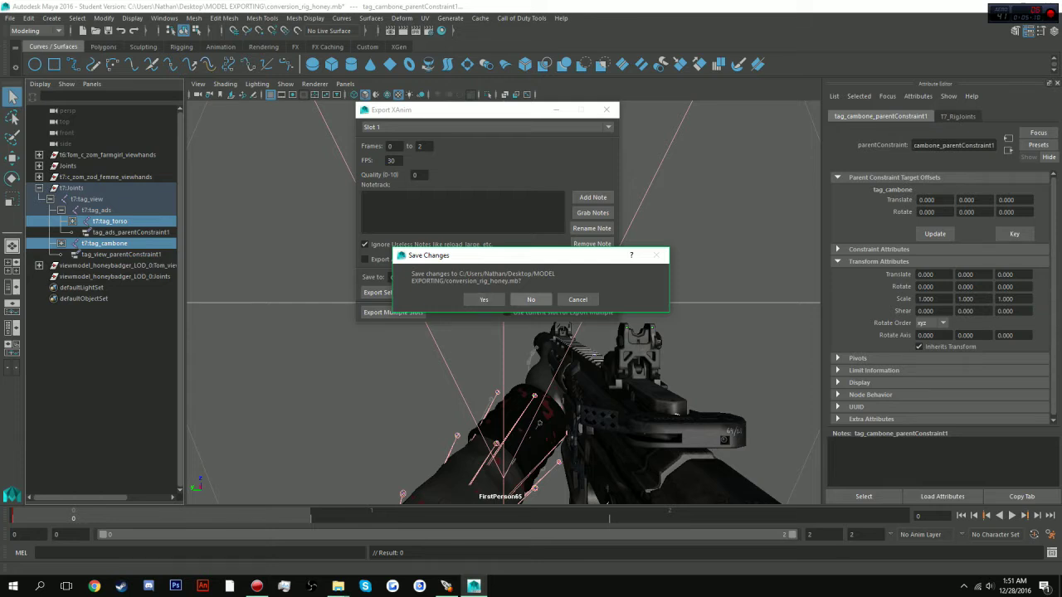
left_click(530, 299)
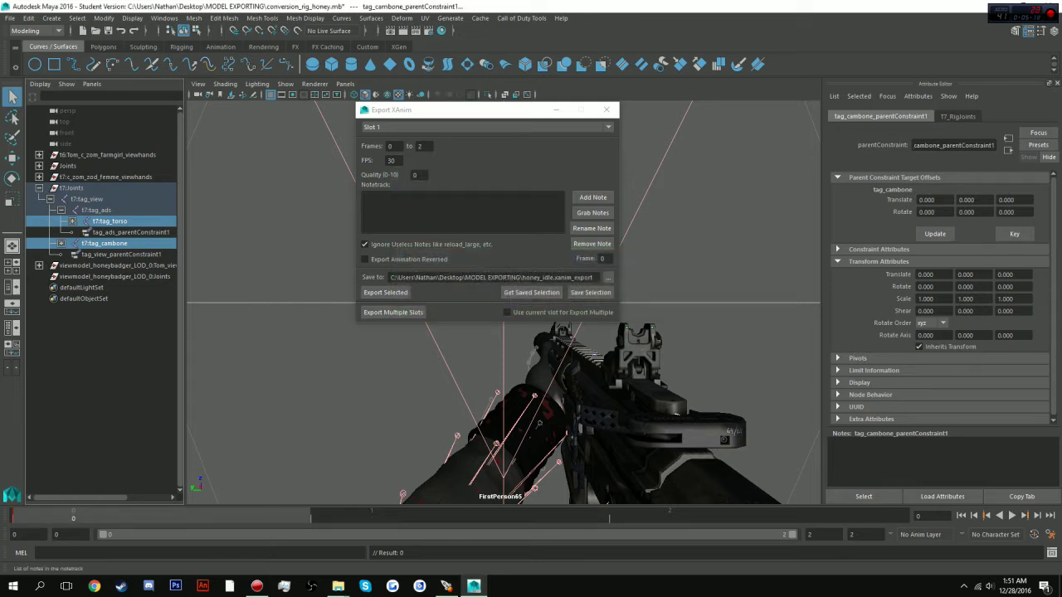
left_click(606, 109)
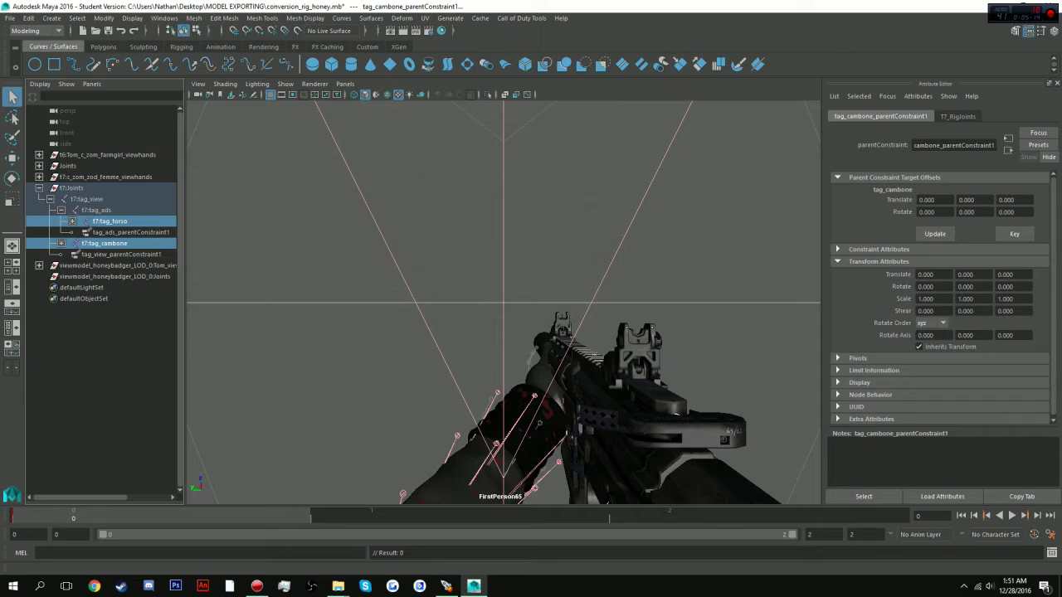
- Restore Maya to a smaller window, minimize the scripts folder window, and move the New folder window to uncover the desktop shortcuts
left_click_drag(547, 7, 750, 82)
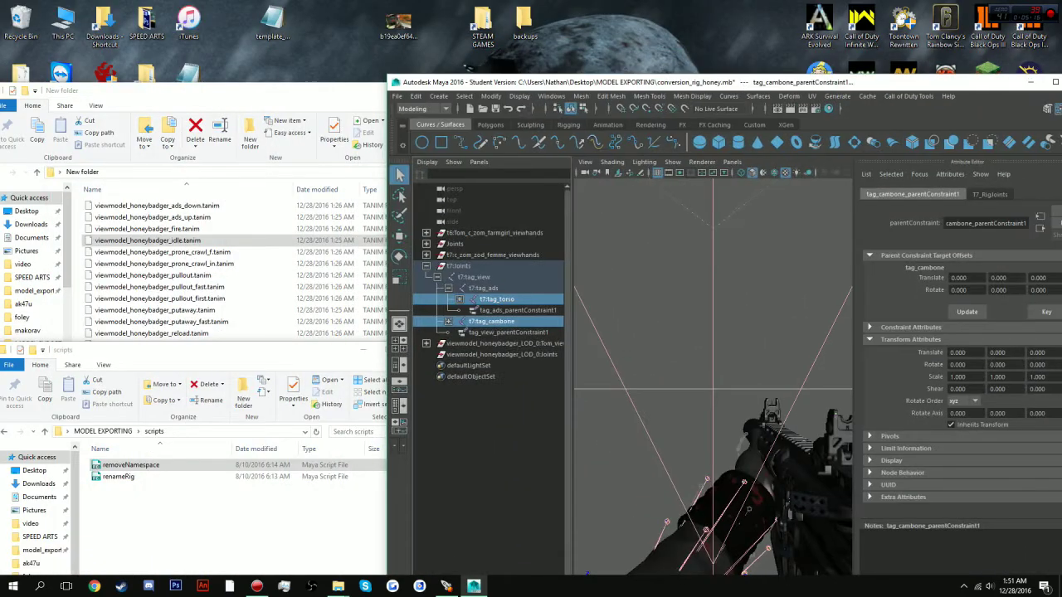
left_click(130, 464)
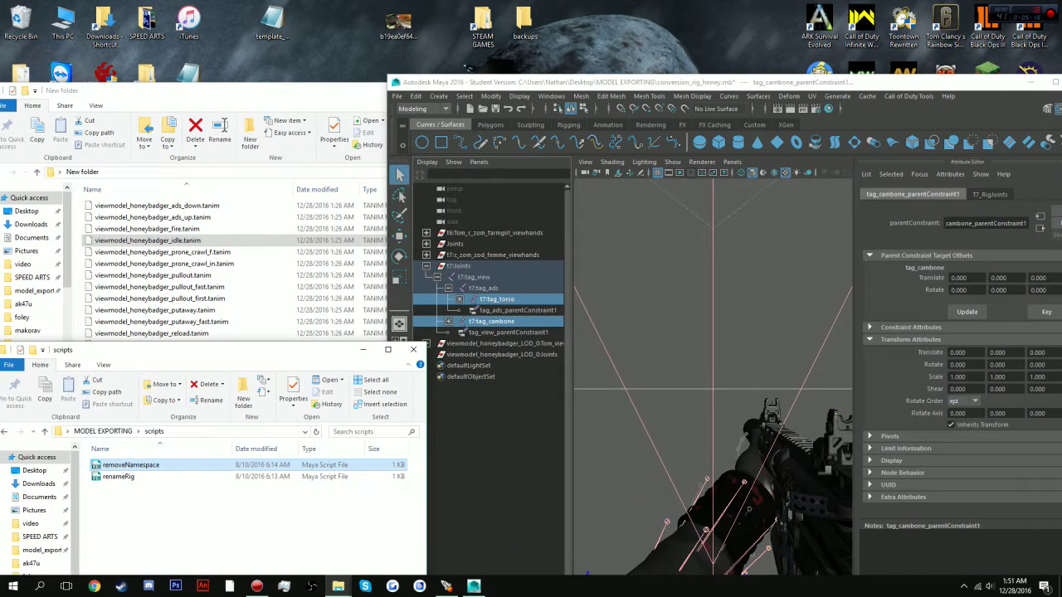
left_click(363, 349)
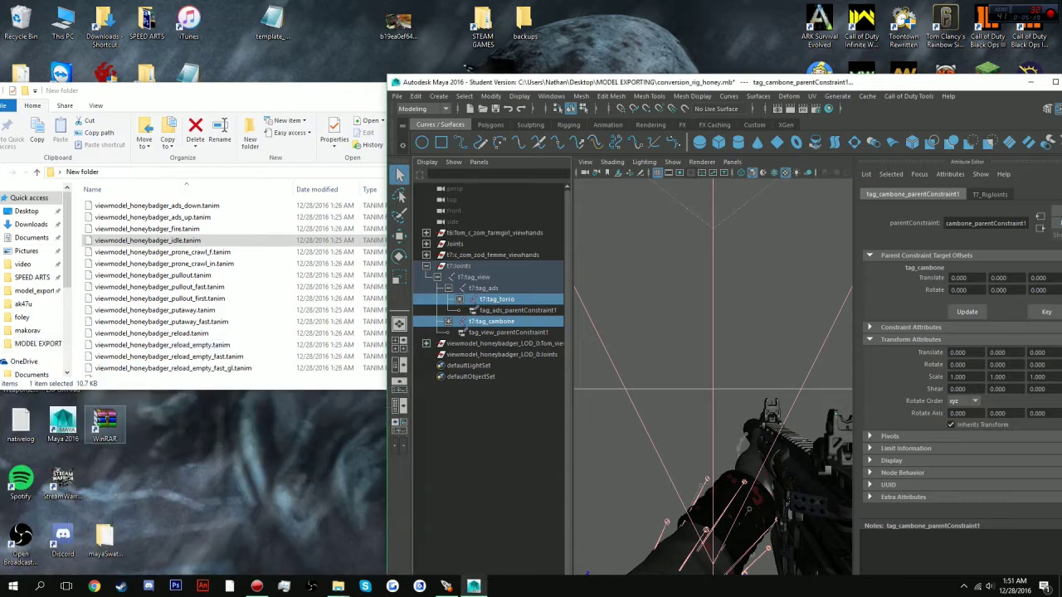
left_click_drag(216, 90, 390, 28)
- Open the MODEL EXPORTING folder from the desktop, check for the exported honey_idle file, and close the folder
double_click(63, 369)
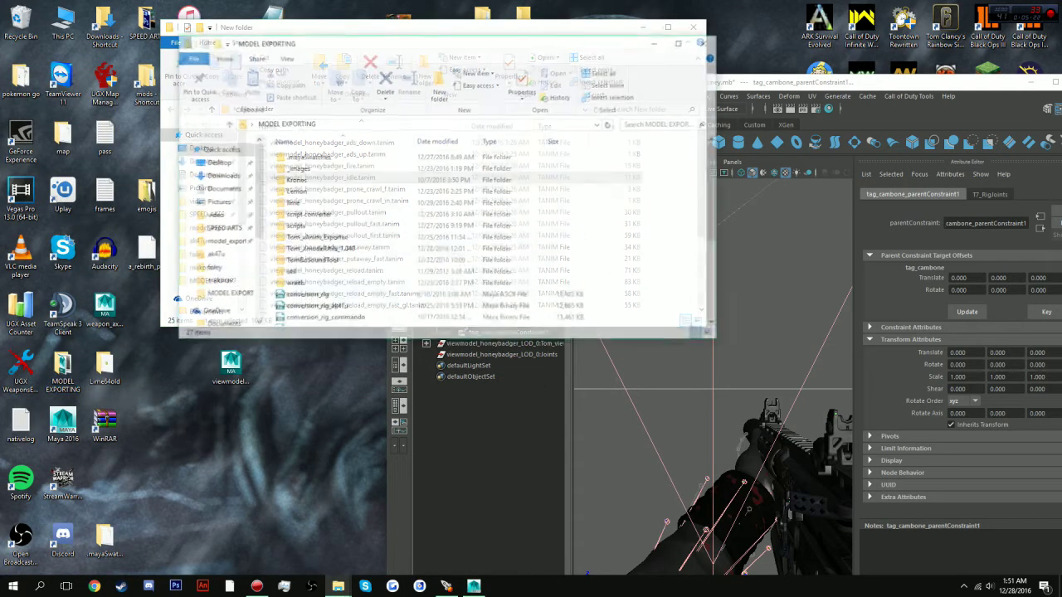
scroll(431, 241, "down", 4)
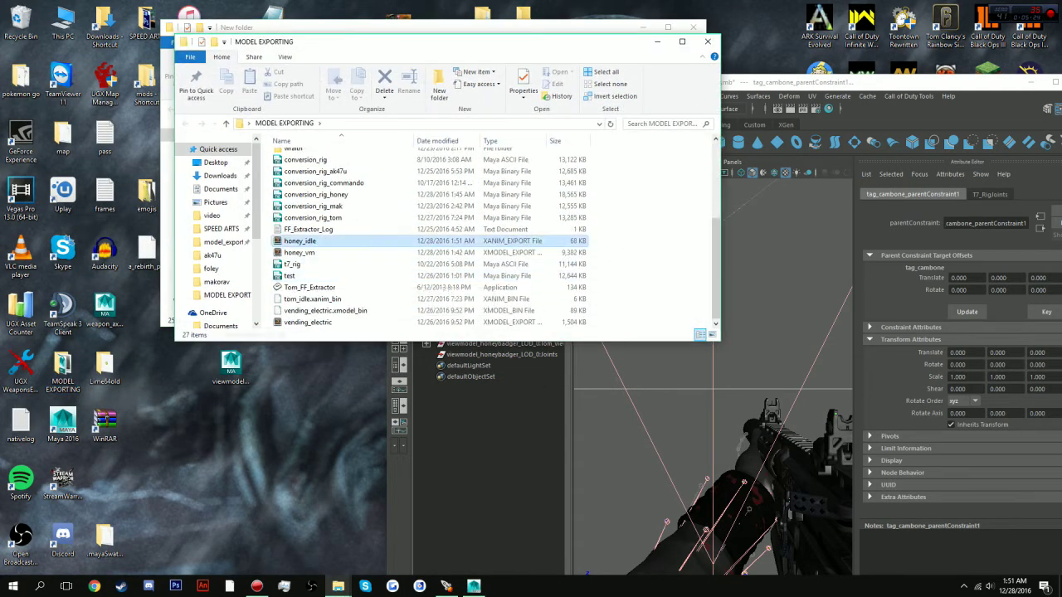
left_click(300, 240)
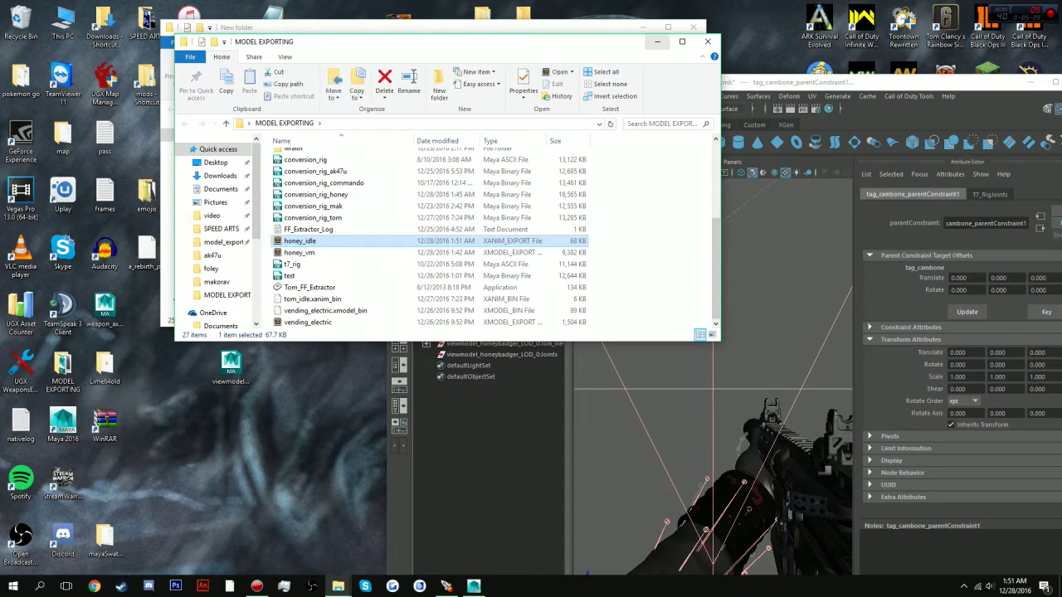
left_click_drag(633, 40, 423, 240)
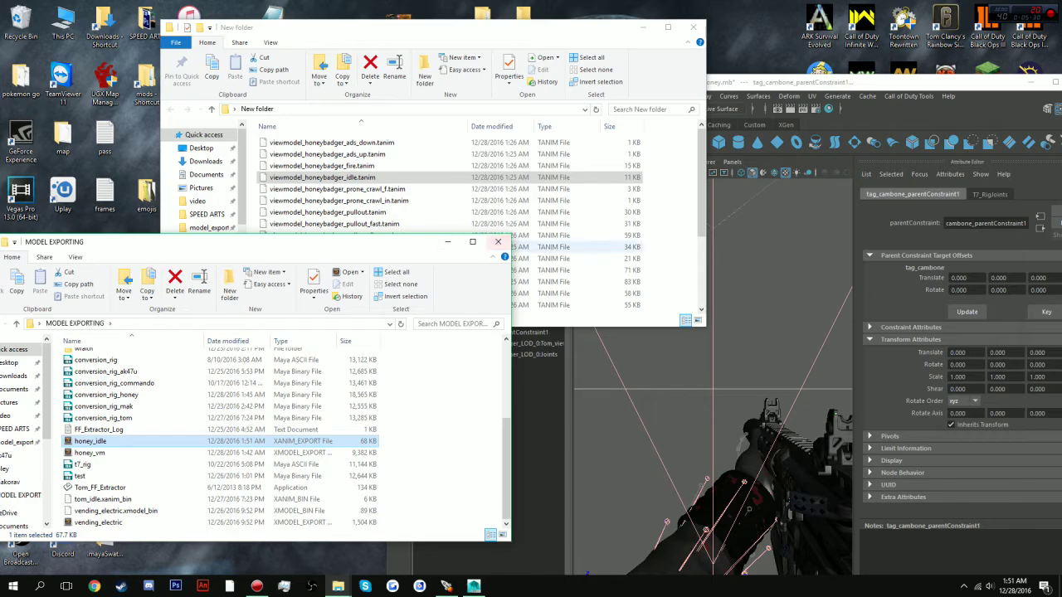
left_click(497, 241)
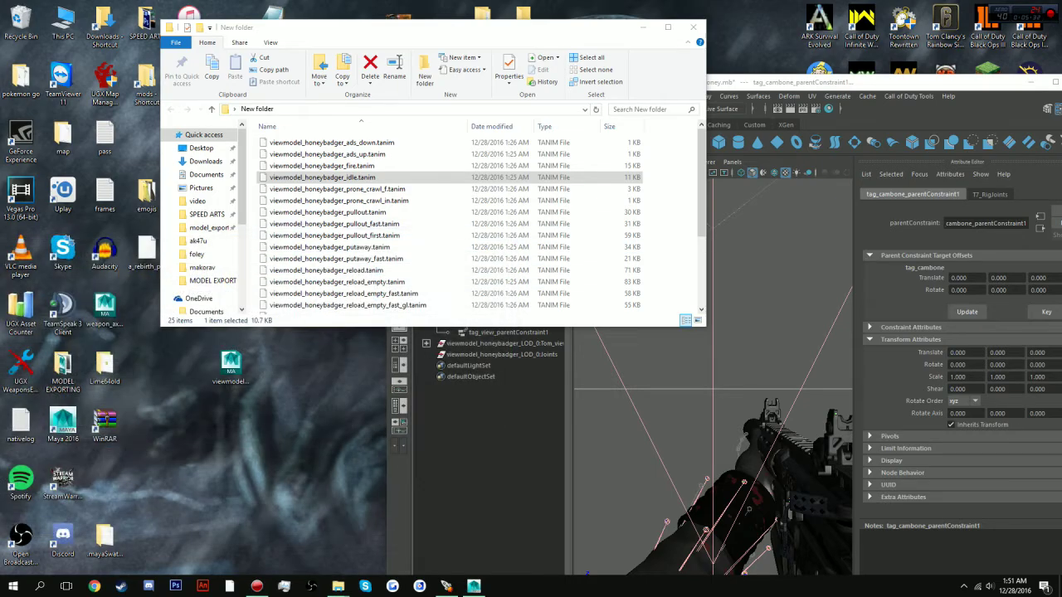
- Arrange the New folder and Maya windows beside each other and bring the New folder window to the front
left_click_drag(376, 37, 219, 59)
left_click_drag(696, 82, 648, 52)
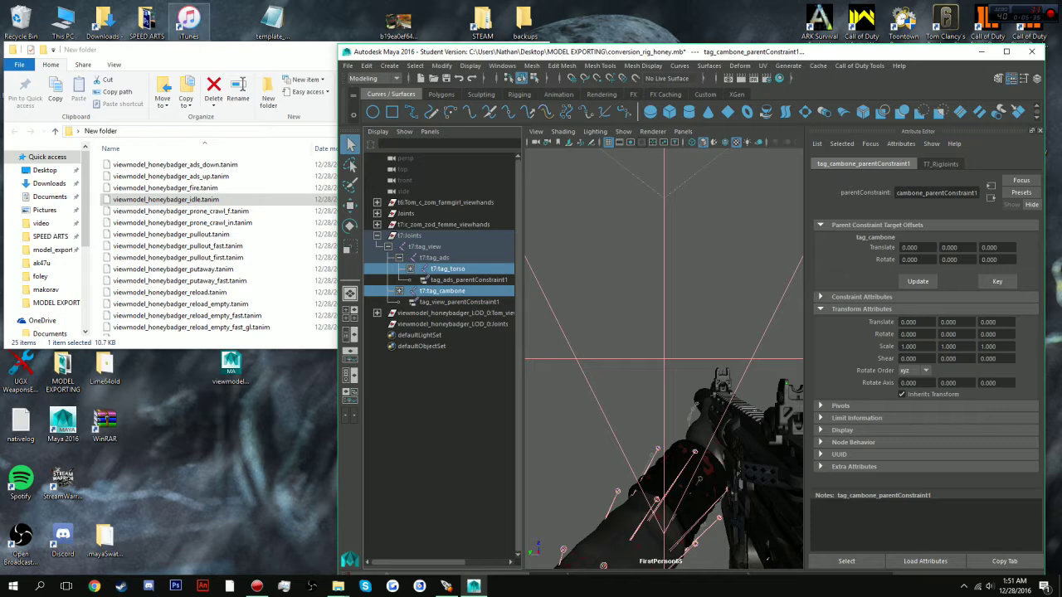
left_click(204, 49)
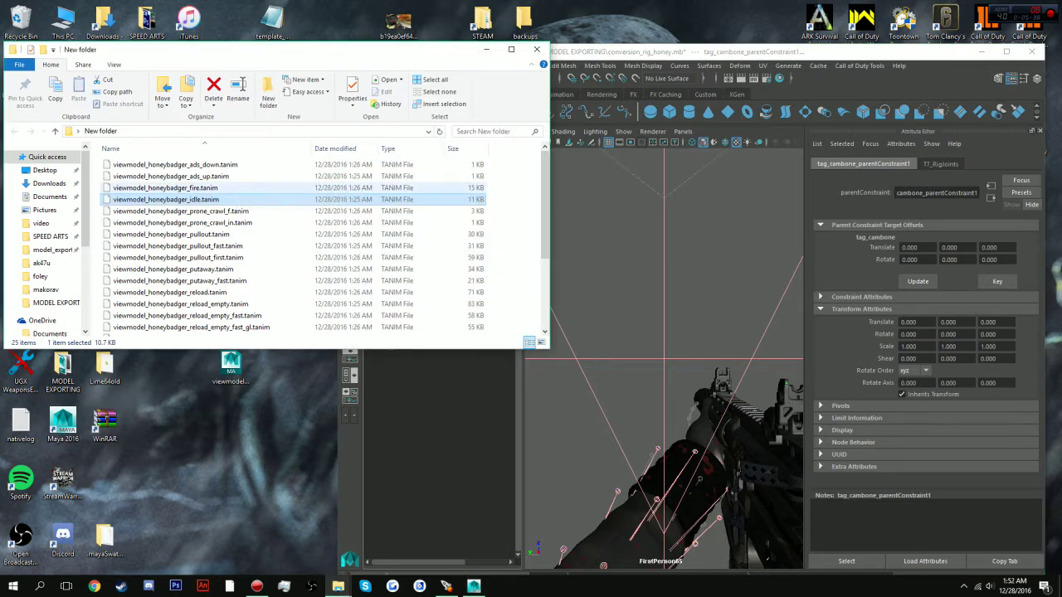
- Look through the honeybadger .tanim files in New folder, from ads_down to walk, to review which animations remain for conversion
left_click(235, 176)
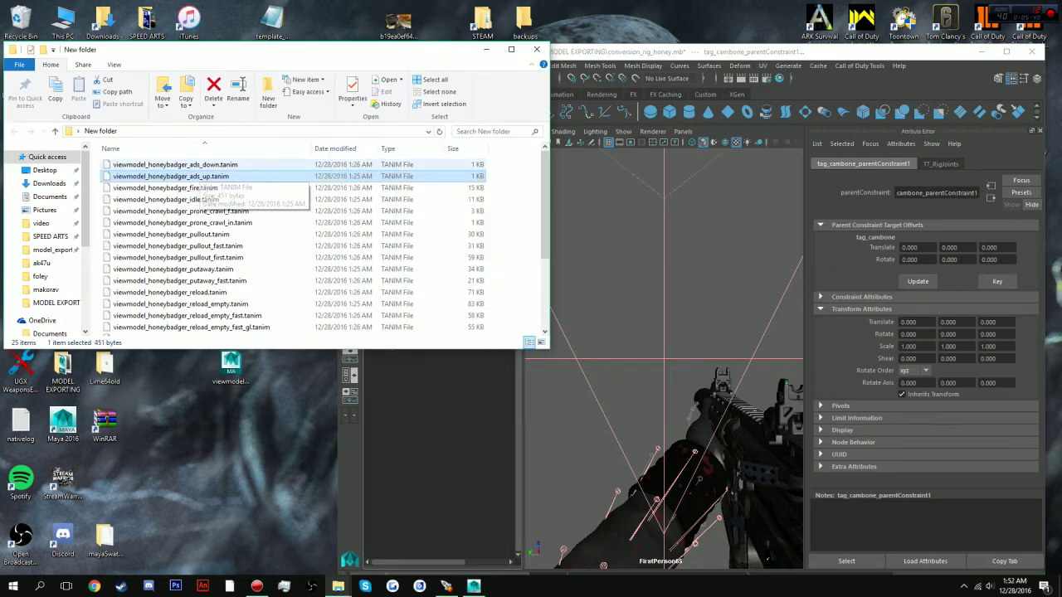
left_click(214, 165)
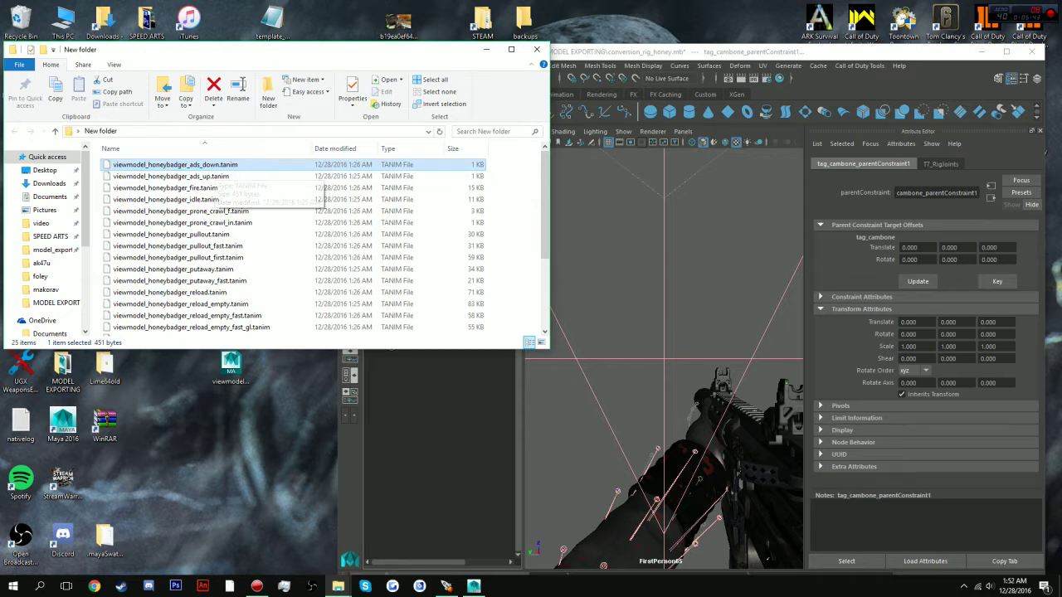
key("shift+Down")
key("Down")
key("Down")
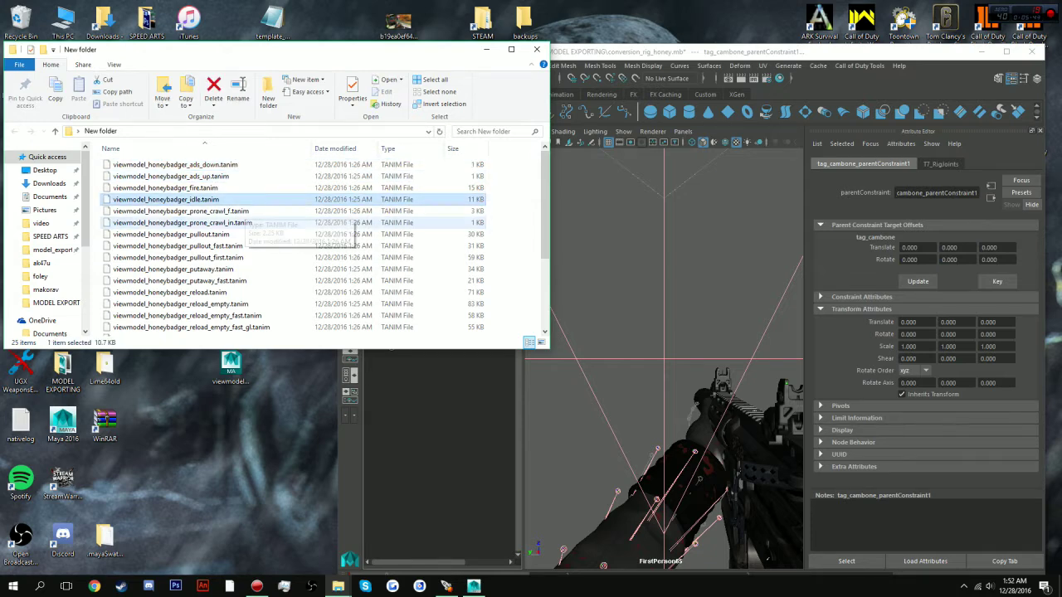
scroll(220, 218, "down", 1)
scroll(220, 218, "down", 3)
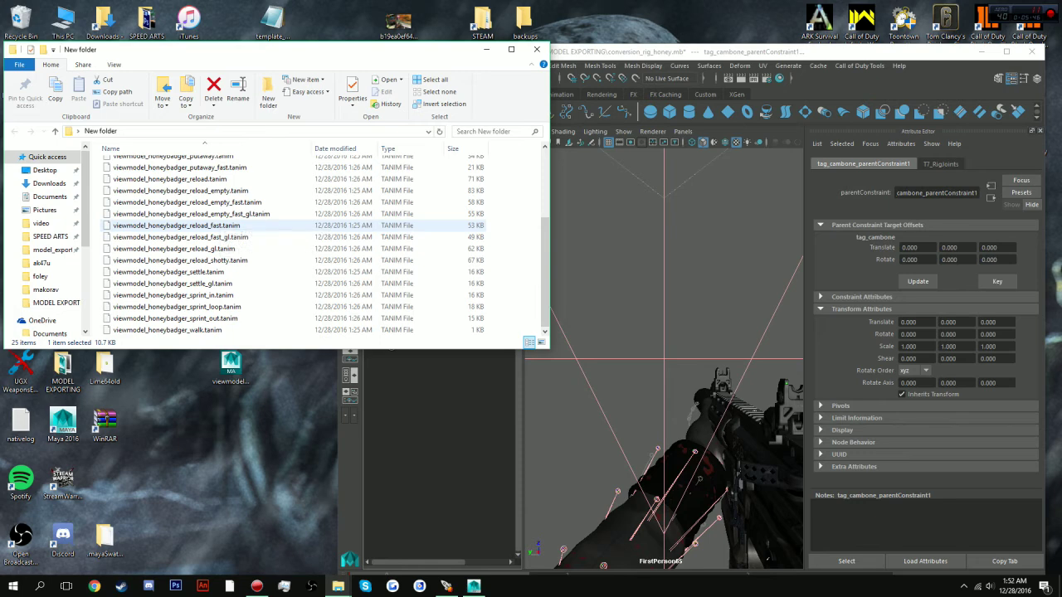
scroll(220, 224, "up", 4)
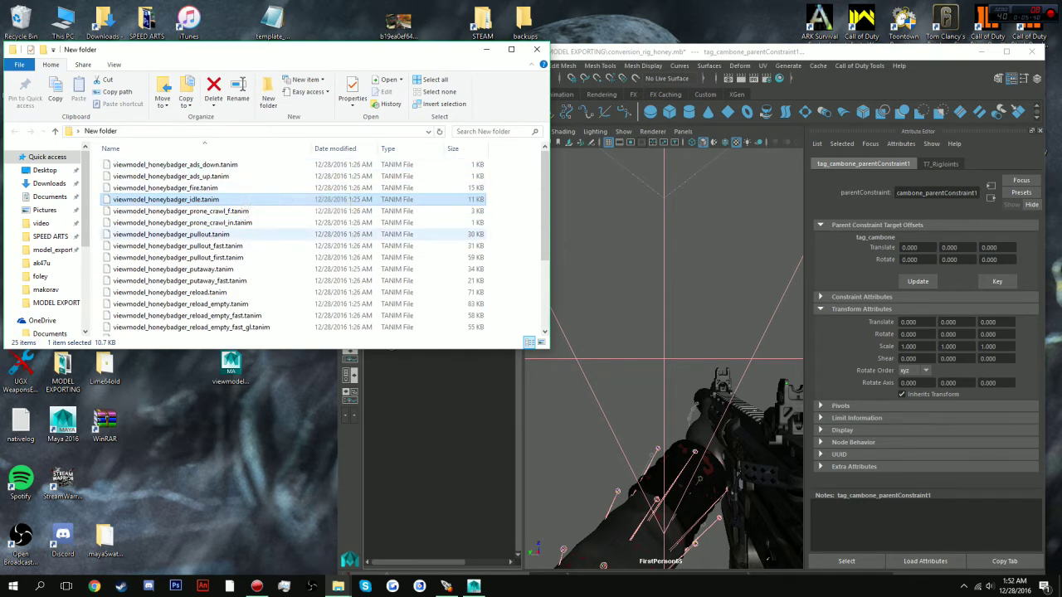
scroll(174, 245, "down", 3)
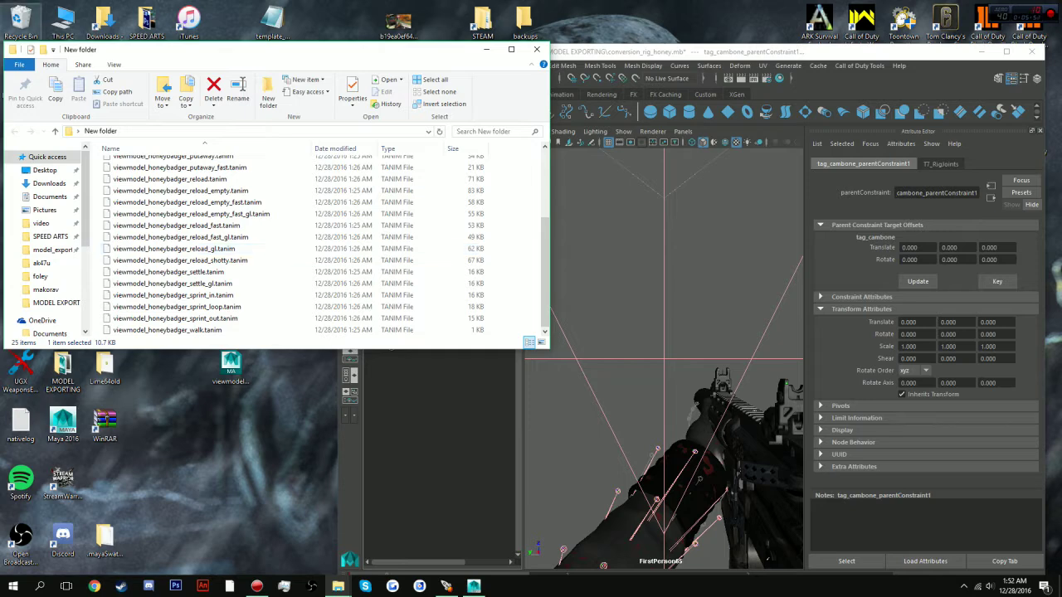
scroll(207, 215, "up", 4)
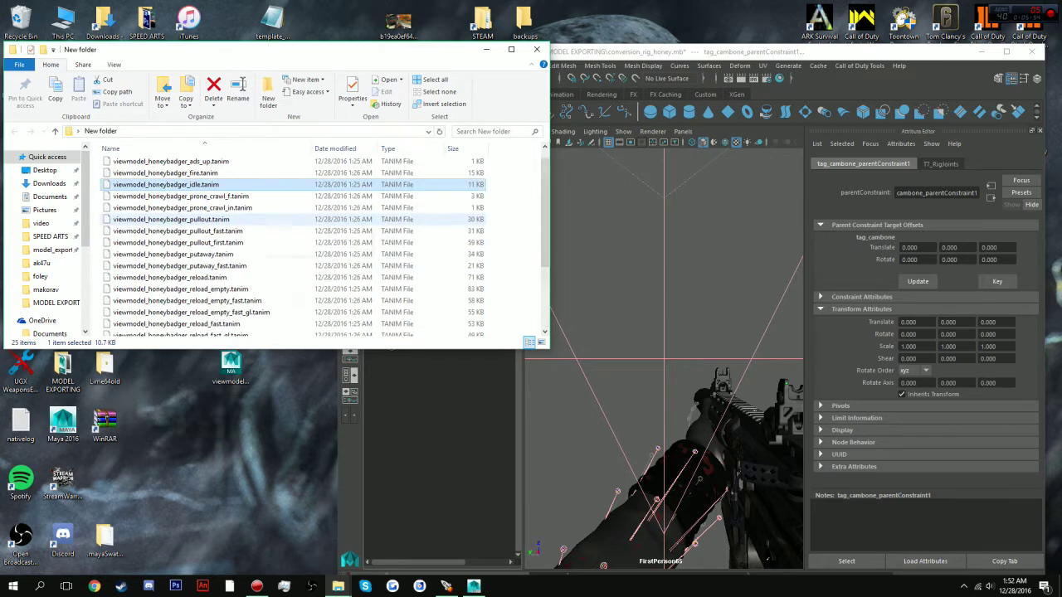
- Select viewmodel_honeybadger_ads_up.tanim in New folder as the animation to convert and bring Maya to the front
left_click(170, 176)
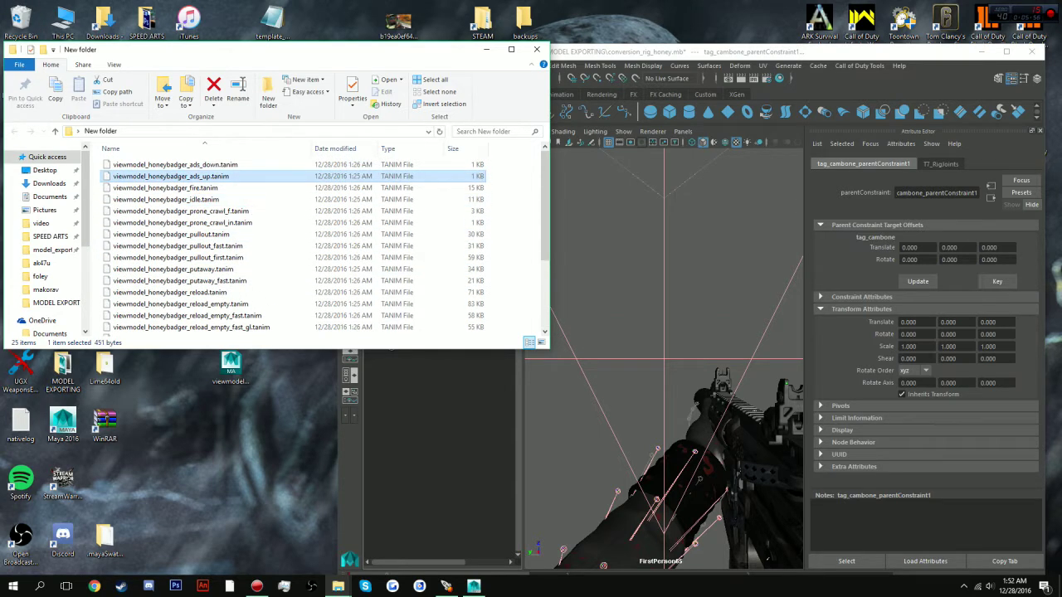
left_click(170, 176)
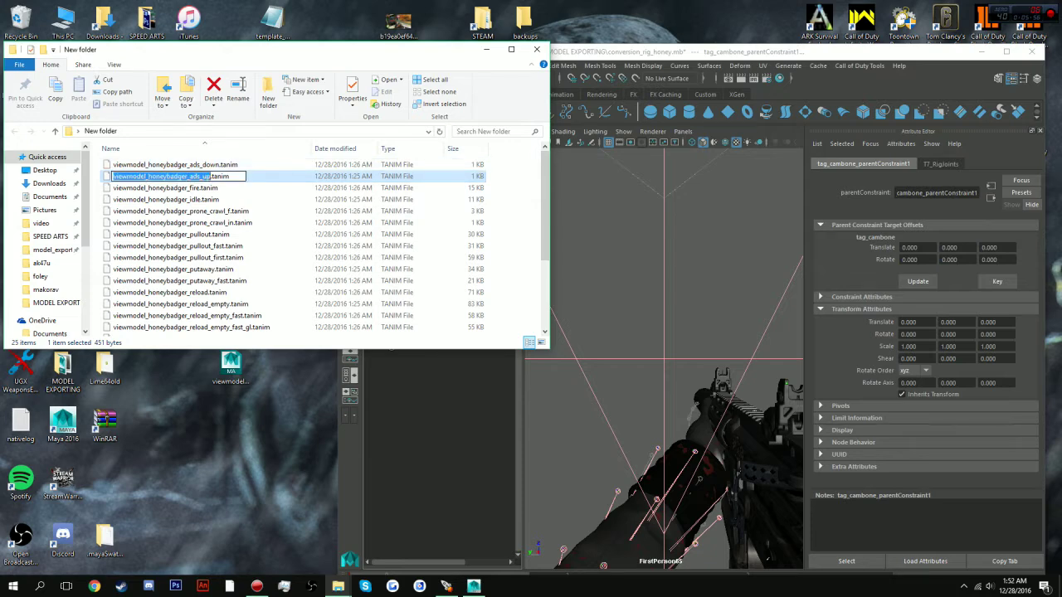
left_click(585, 52)
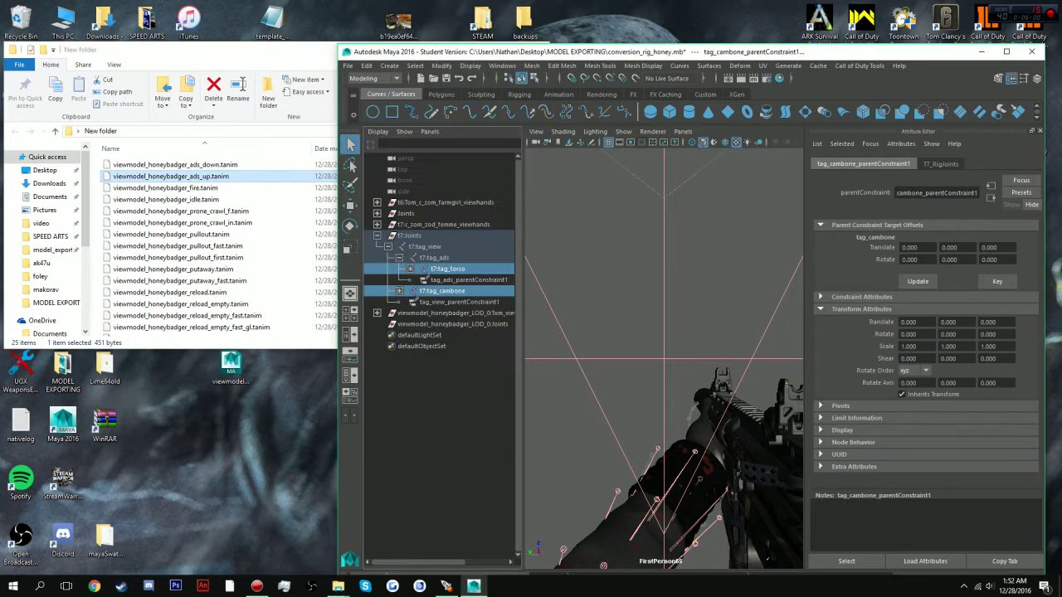
- Reopen conversion_rig_honey.mb from the MODEL EXPORTING folder on the desktop without saving the current scene
left_click(349, 66)
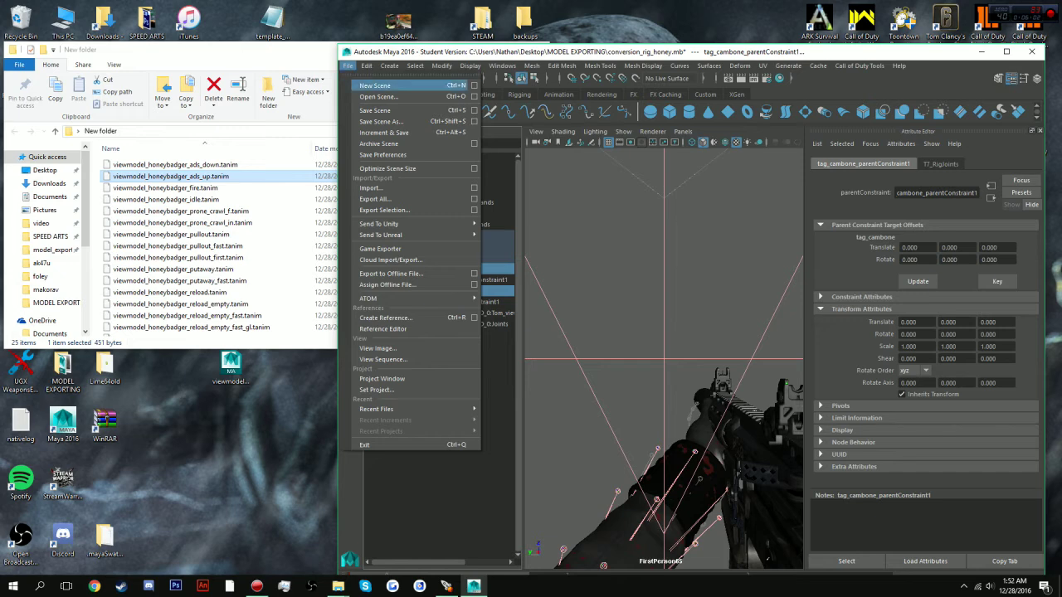
key("Return")
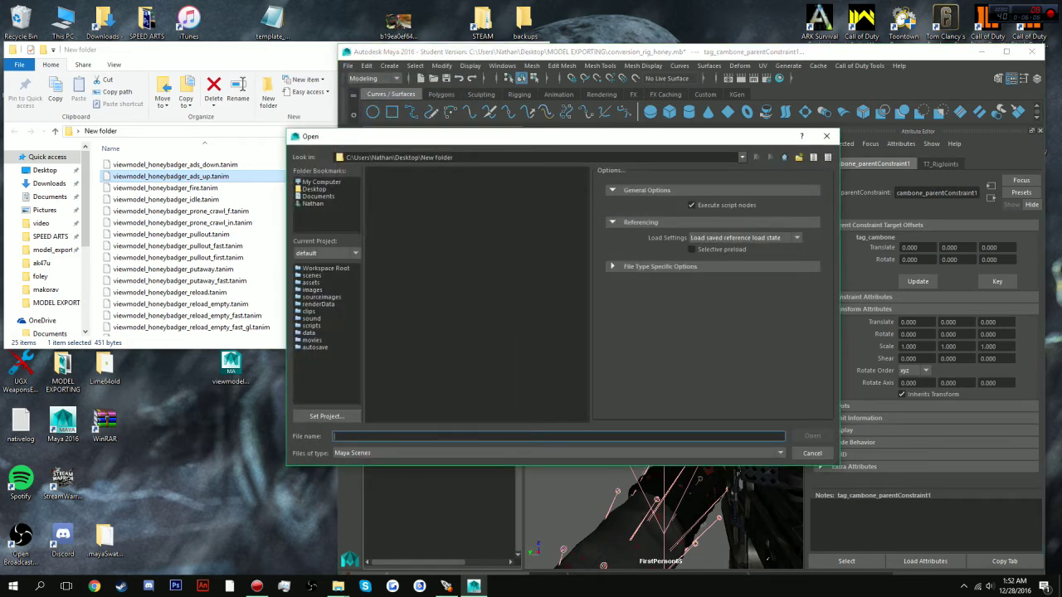
left_click(315, 189)
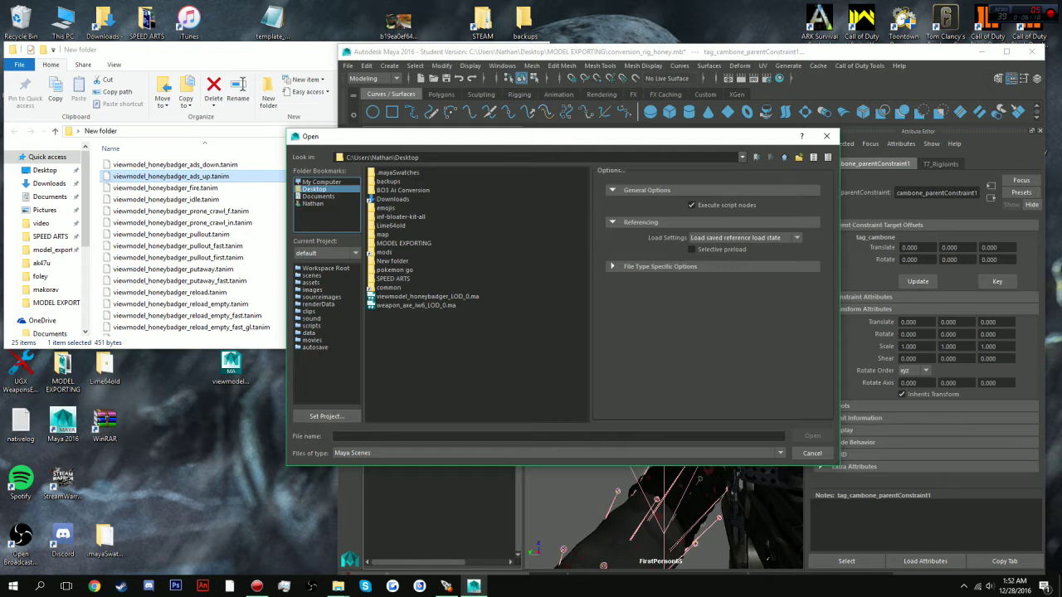
double_click(404, 243)
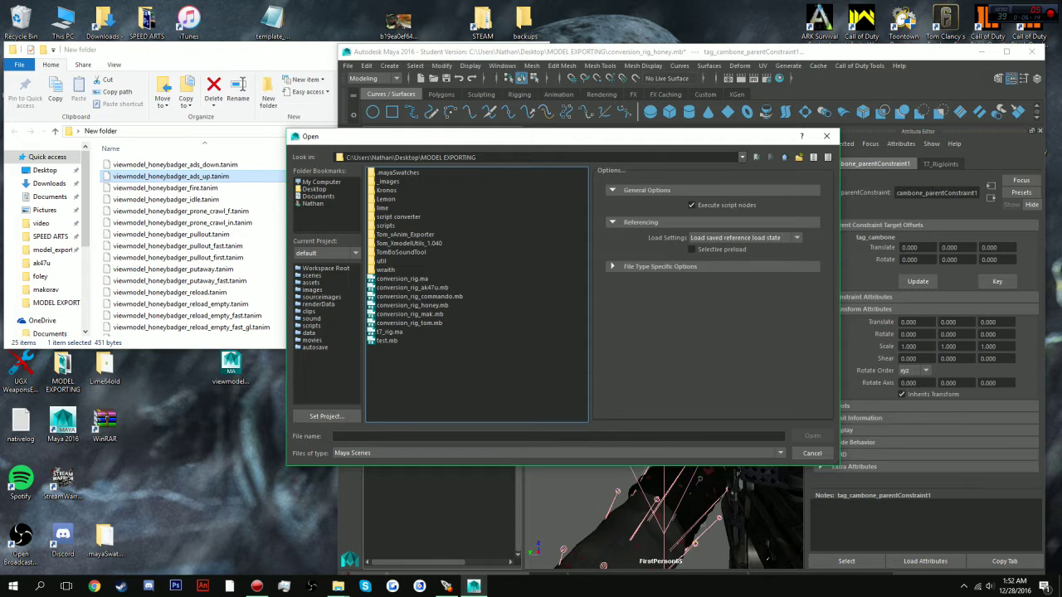
left_click(412, 306)
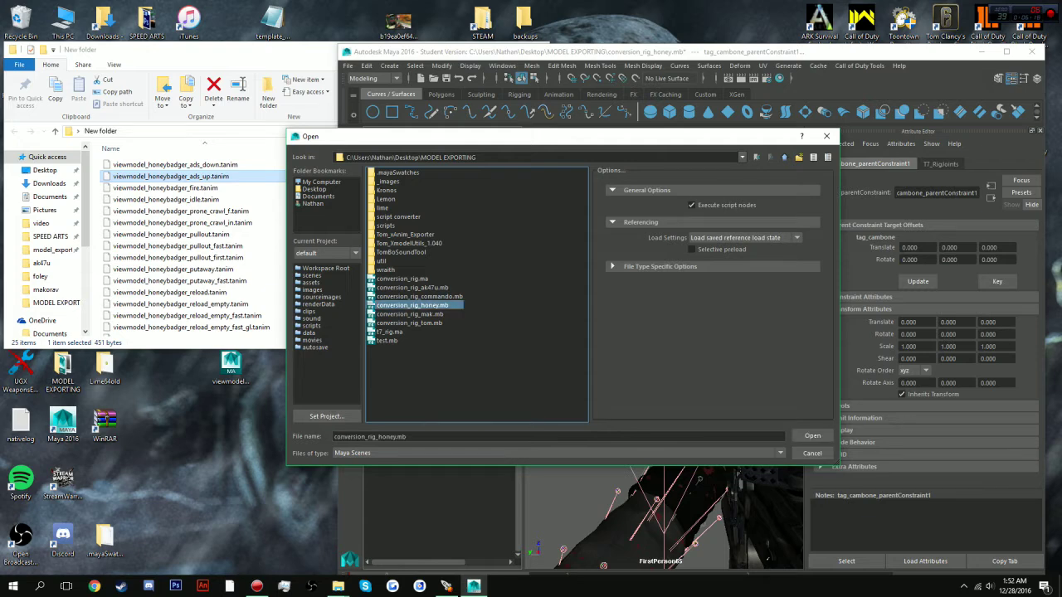
left_click(812, 436)
left_click(531, 300)
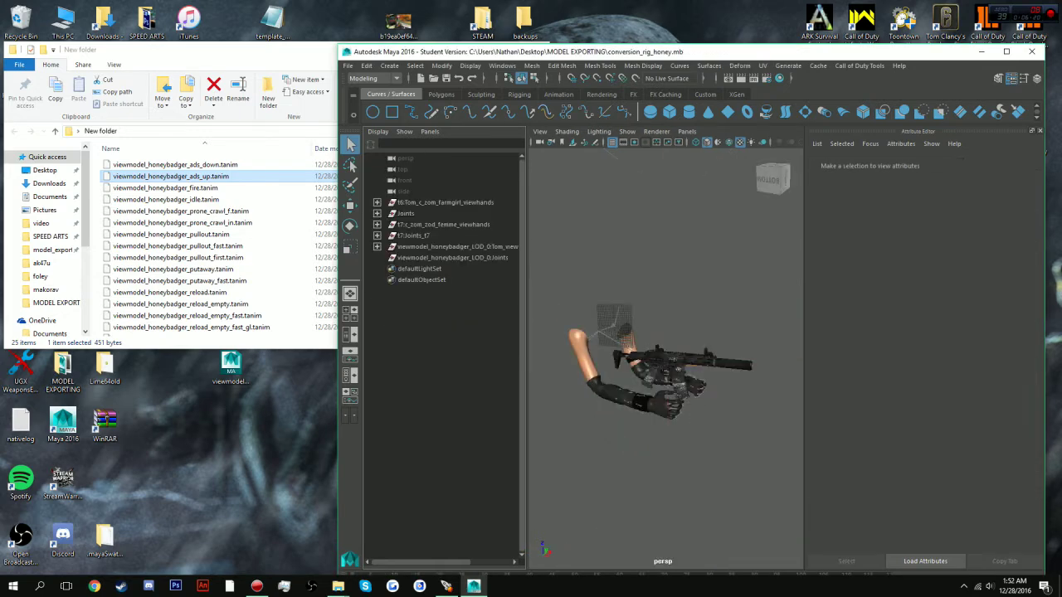
- Select the t7:Joints_t7 group and load viewmodel_honeybadger_idle.tanim followed by viewmodel_honeybadger_ads_up.tanim into the scene
left_click_drag(715, 368, 681, 366, "alt")
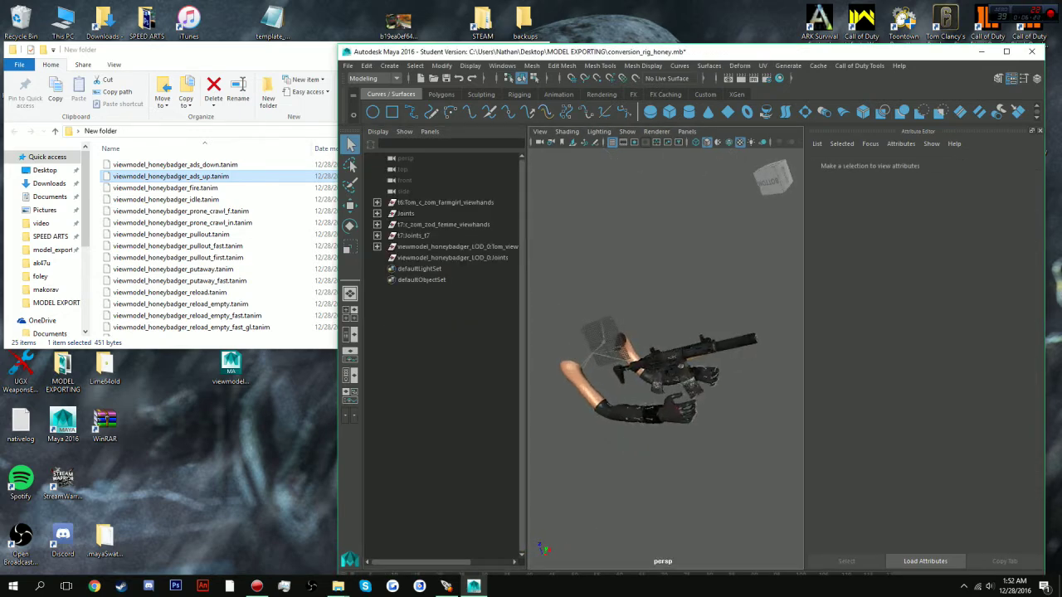
left_click(414, 236)
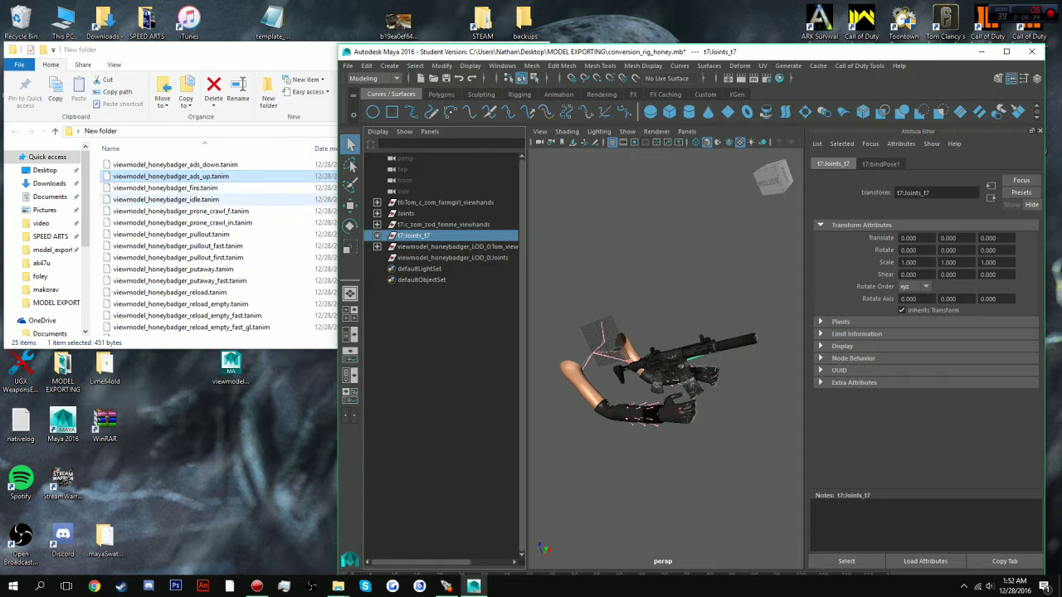
left_click(165, 199)
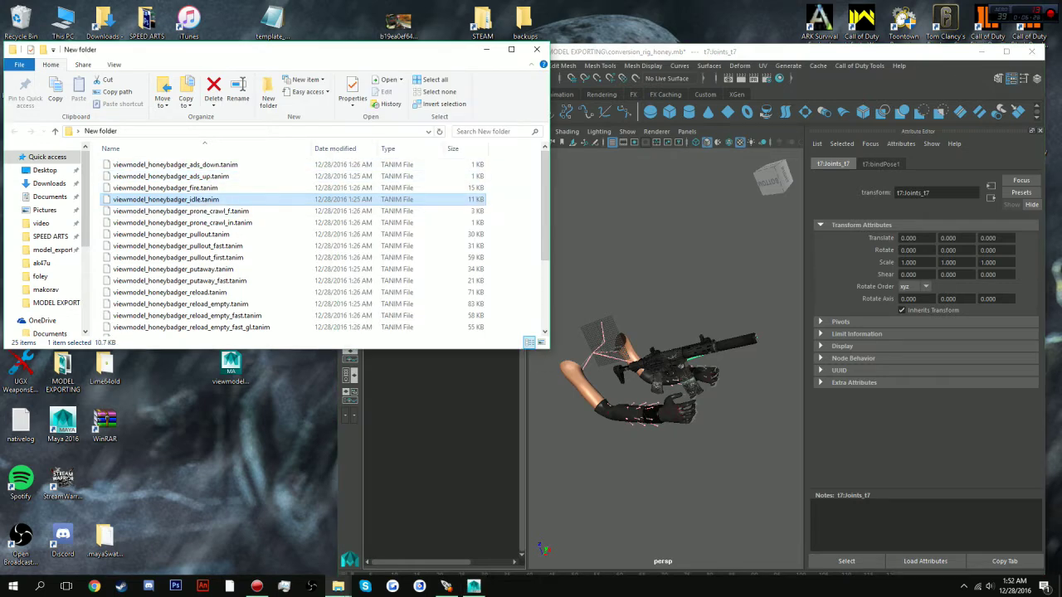
left_click_drag(132, 199, 618, 194)
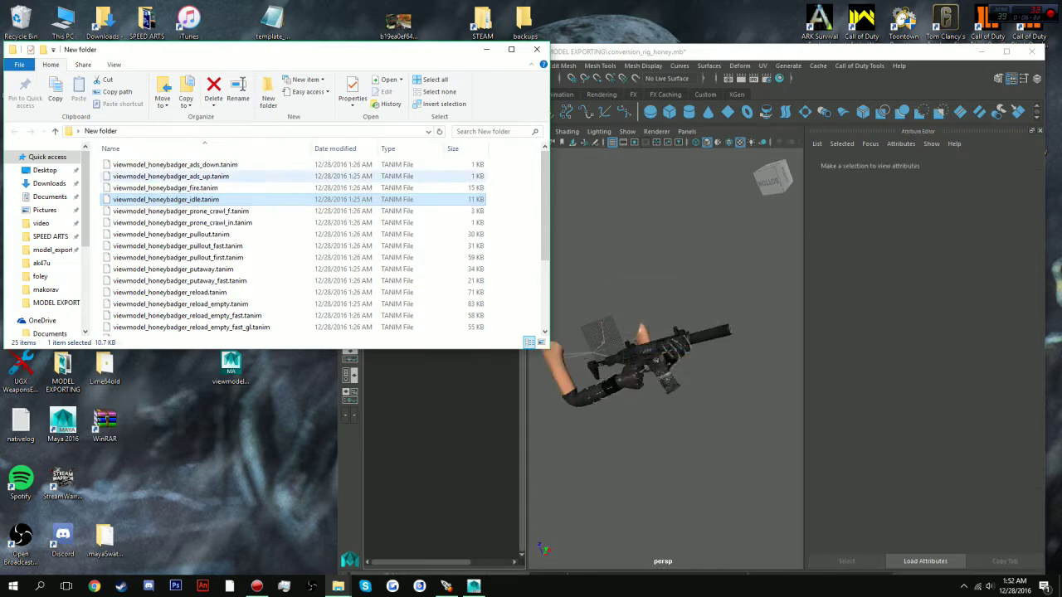
left_click_drag(150, 176, 610, 208)
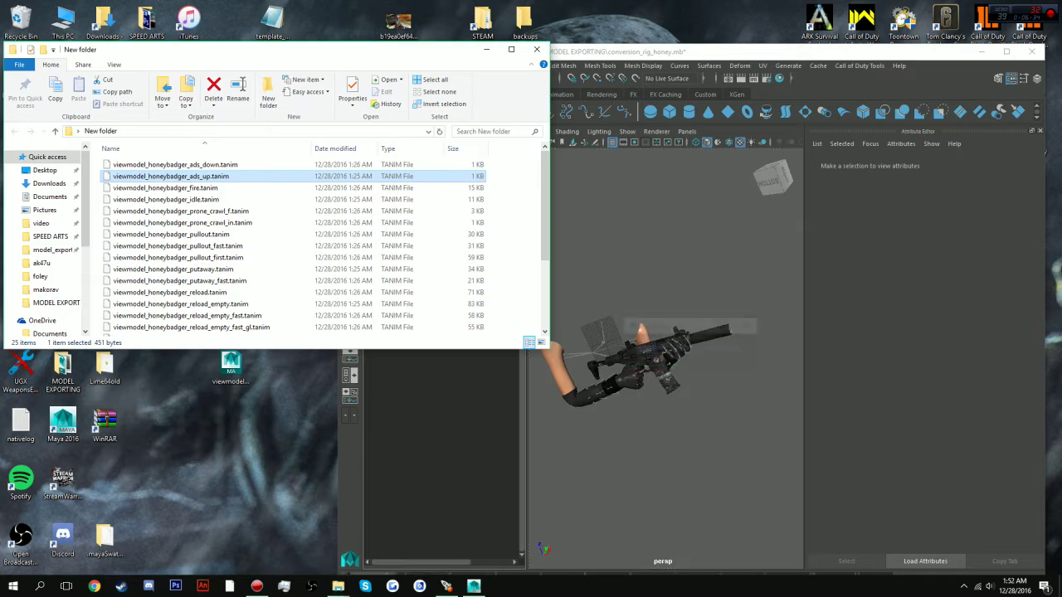
- Maximize Maya and play the ads_up animation through the FirstPerson65 camera
left_click_drag(599, 53, 567, 51)
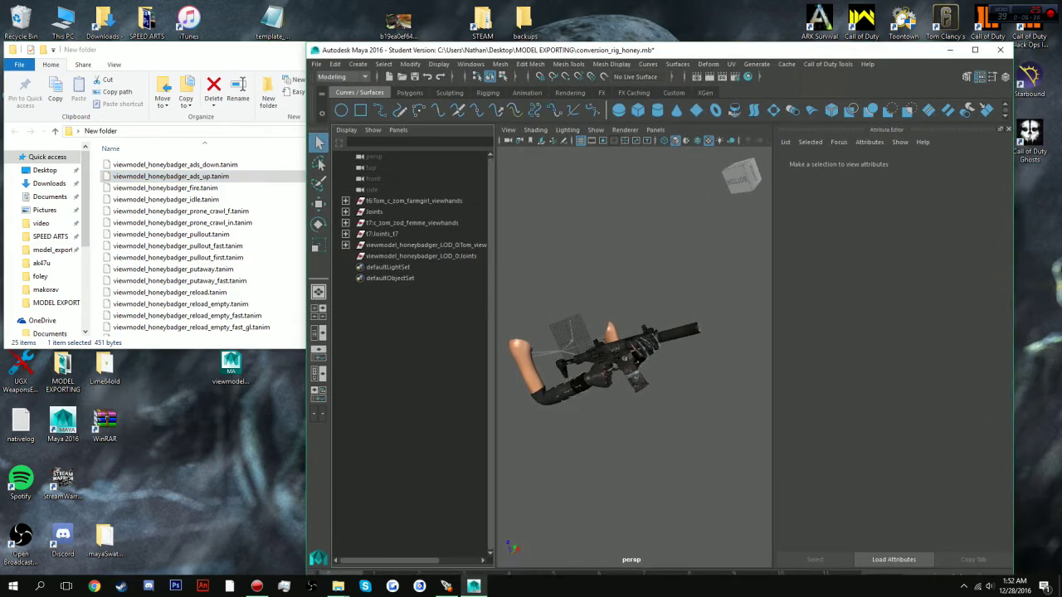
left_click_drag(414, 52, 370, 0)
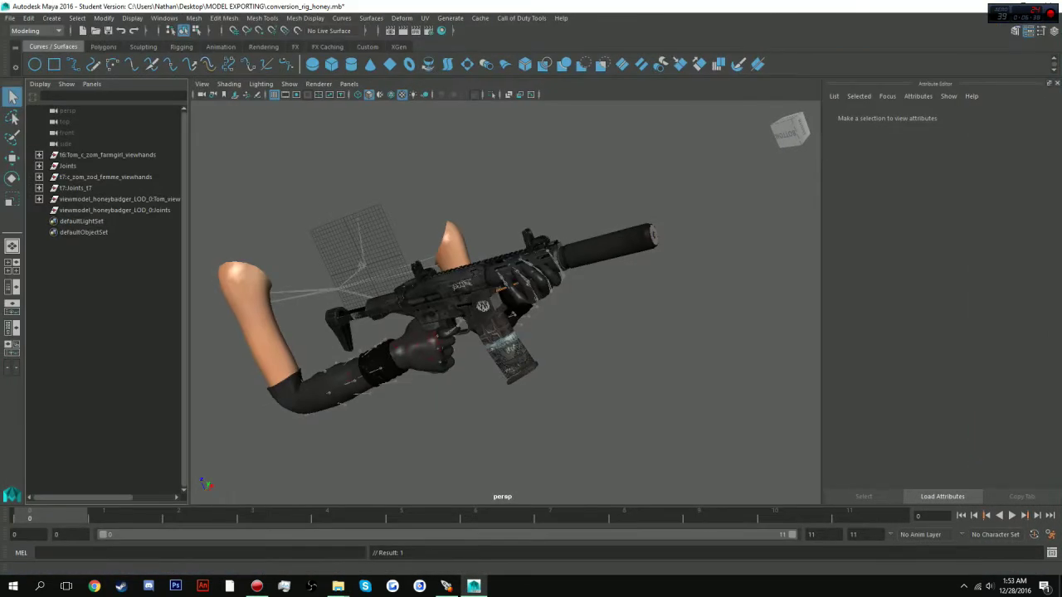
left_click(348, 83)
mouse_move(382, 95)
left_click(489, 95)
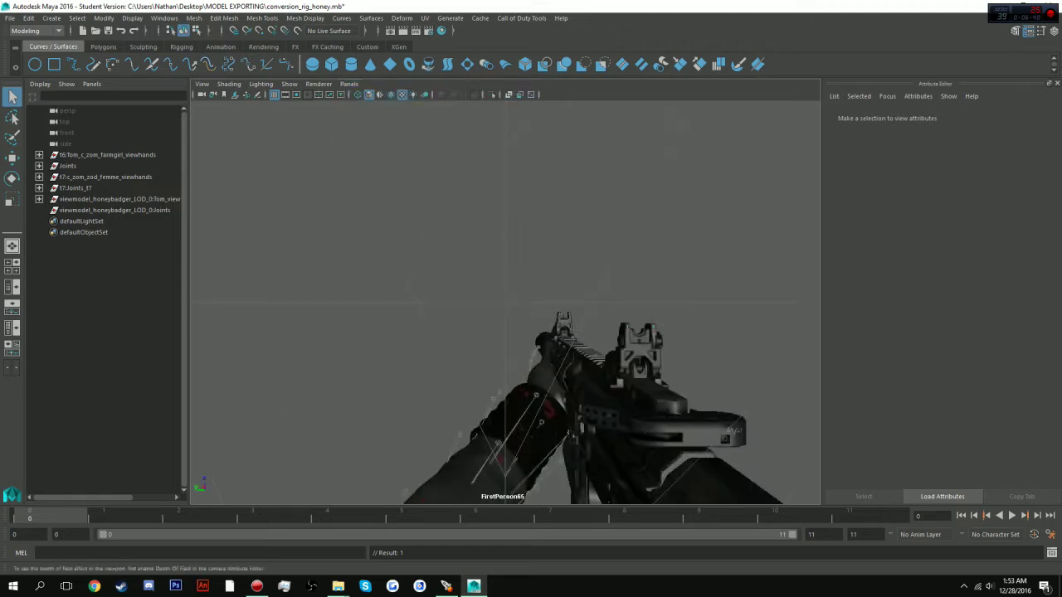
key("alt+v")
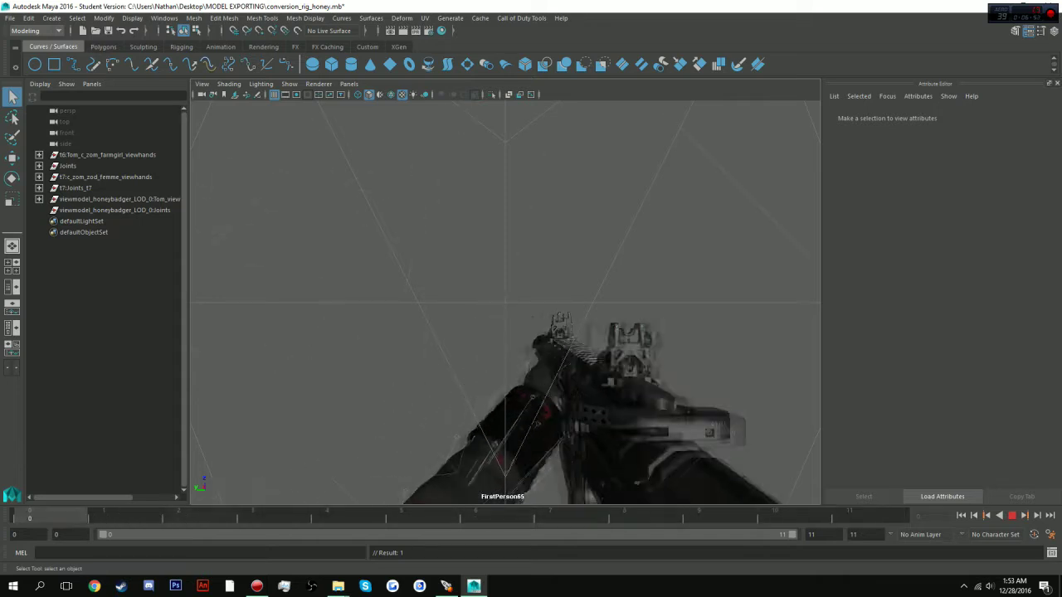
key("Escape")
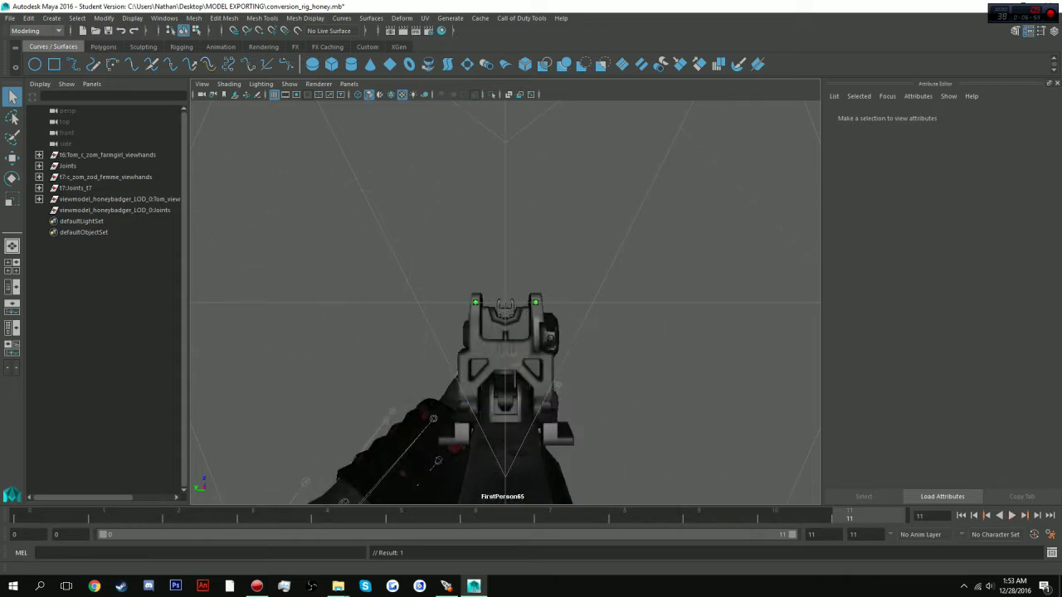
- Return the viewport to the persp camera, dismiss the YouTube notifications, and inspect the arms and weapon from several angles
left_click(348, 84)
mouse_move(373, 94)
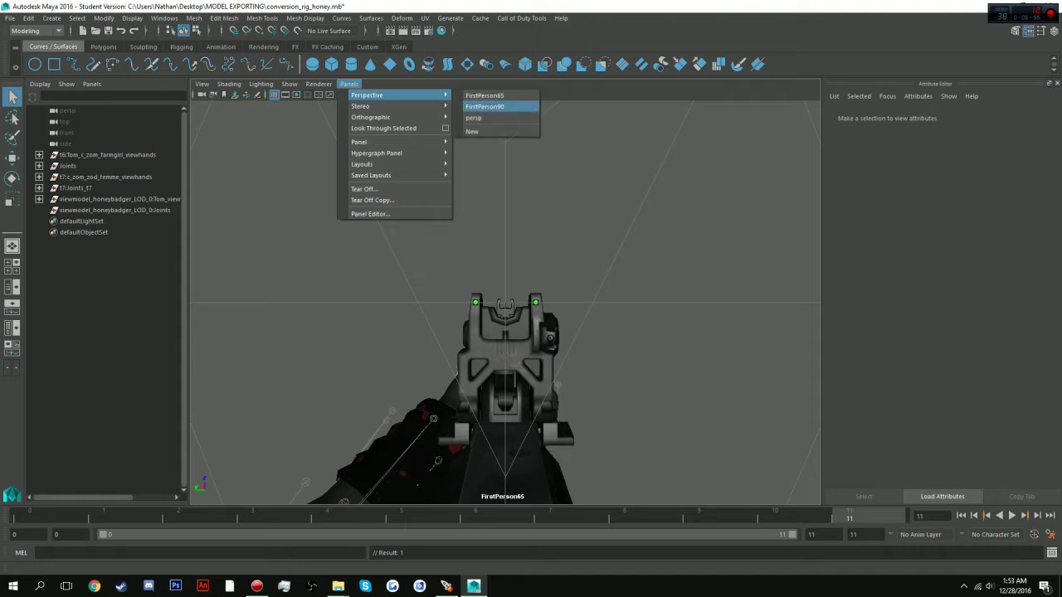
left_click(473, 118)
left_click_drag(506, 249, 465, 236, "alt")
middle_click_drag(464, 266, 481, 282, "alt")
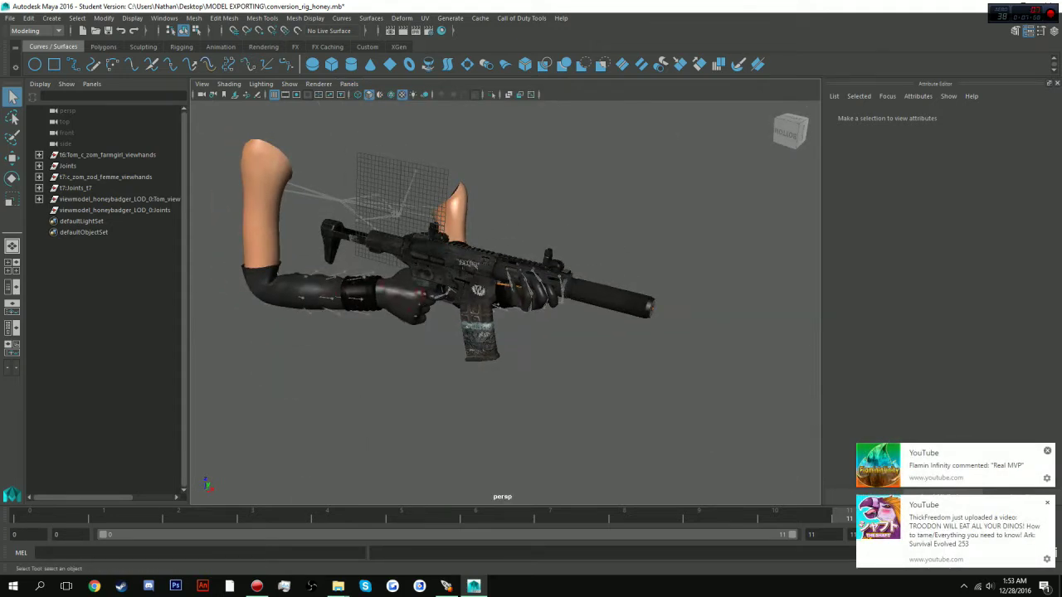
left_click(1047, 450)
left_click(1046, 503)
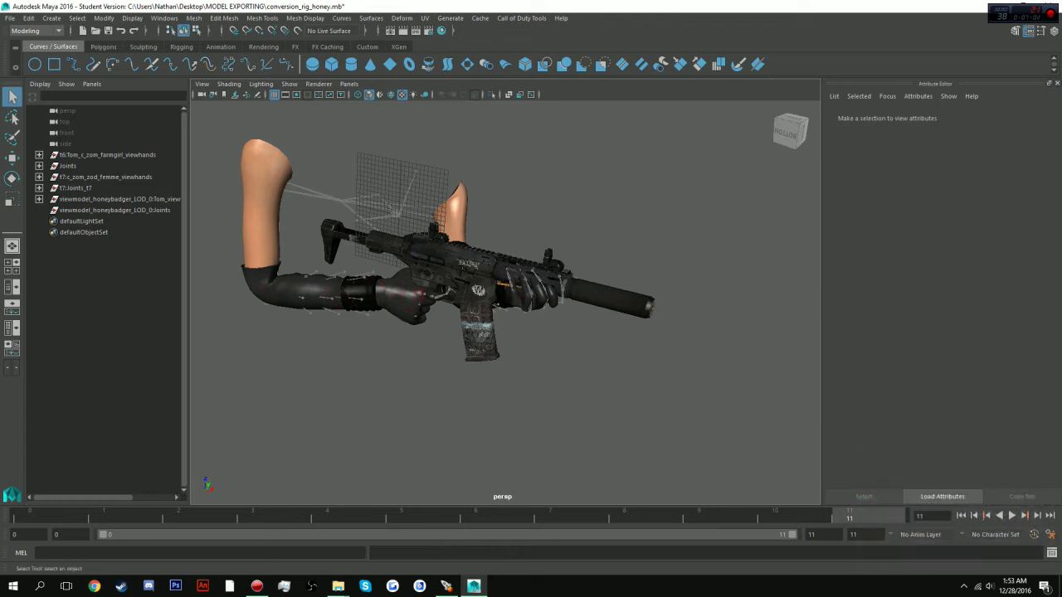
middle_click_drag(497, 282, 524, 295, "alt")
left_click_drag(525, 295, 462, 250, "alt")
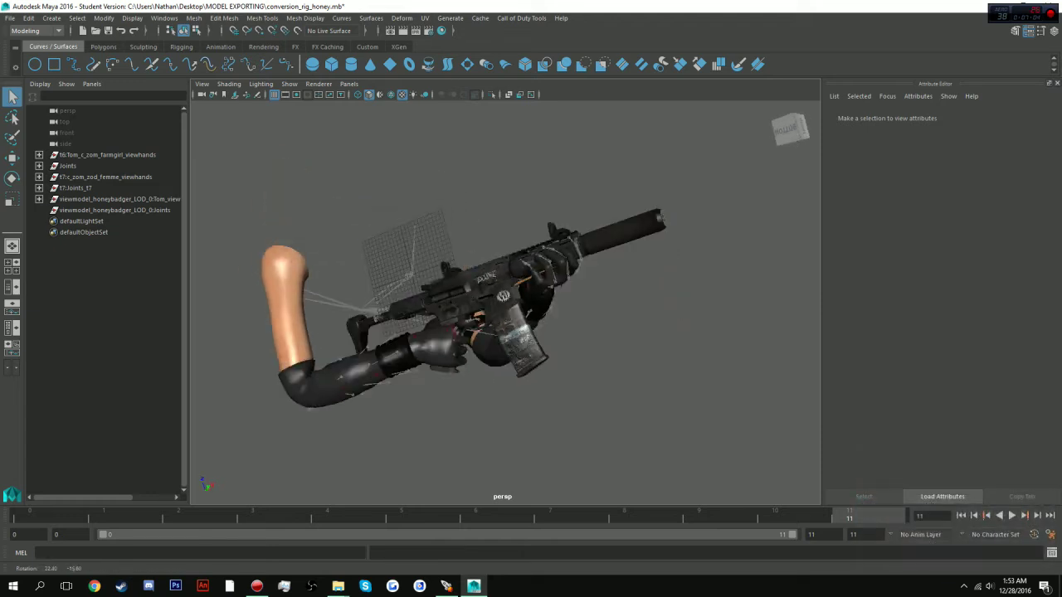
left_click_drag(448, 342, 439, 340, "alt")
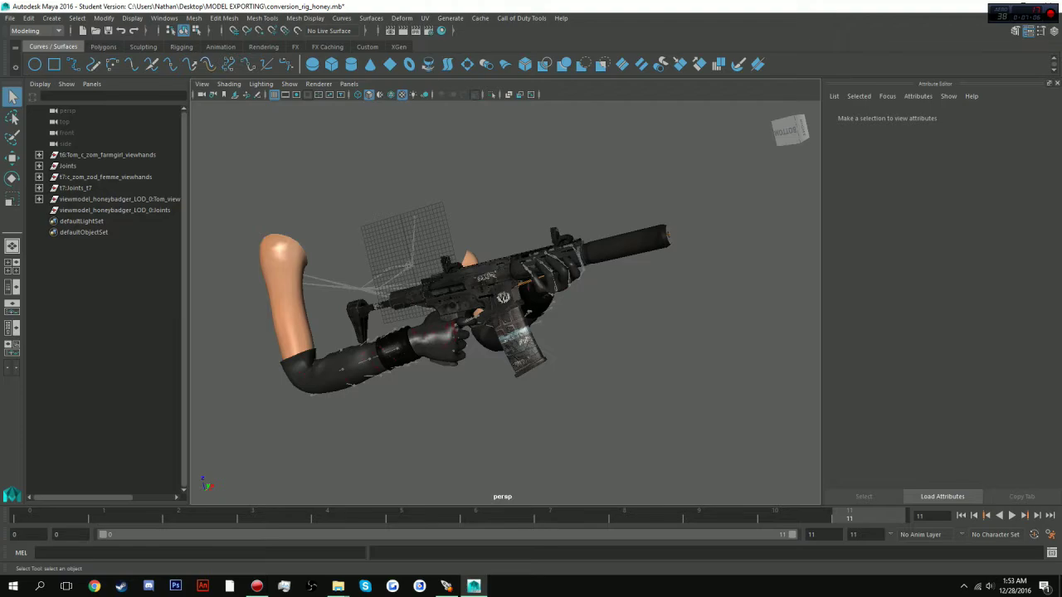
- Select the whole hierarchy of t7:Joints_t7 and run the removeNamespace script from the scripts folder on it
left_click(75, 187)
left_click(77, 18)
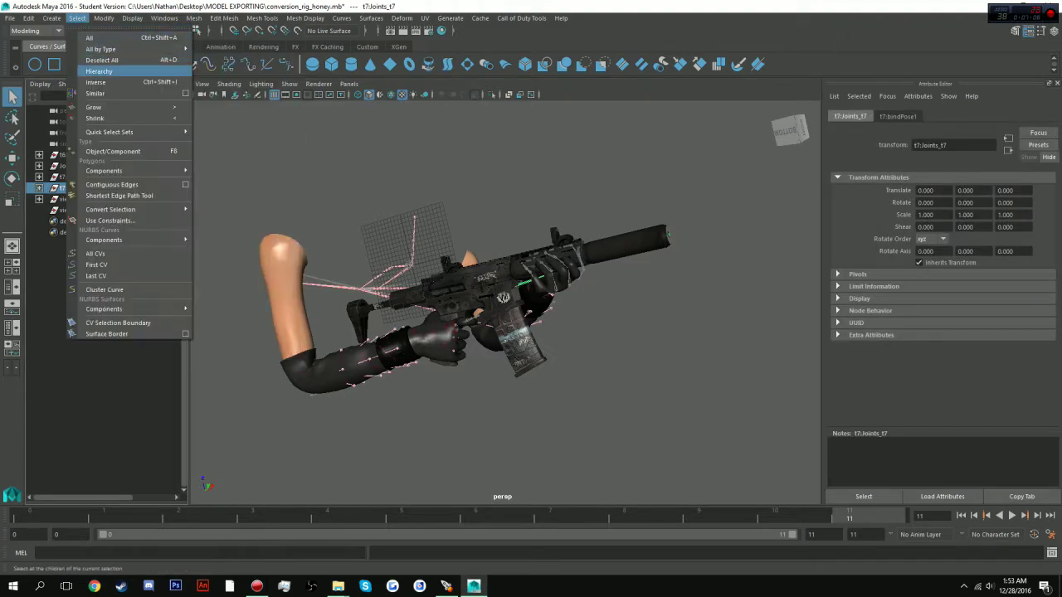
left_click(99, 72)
left_click_drag(110, 6, 413, 28)
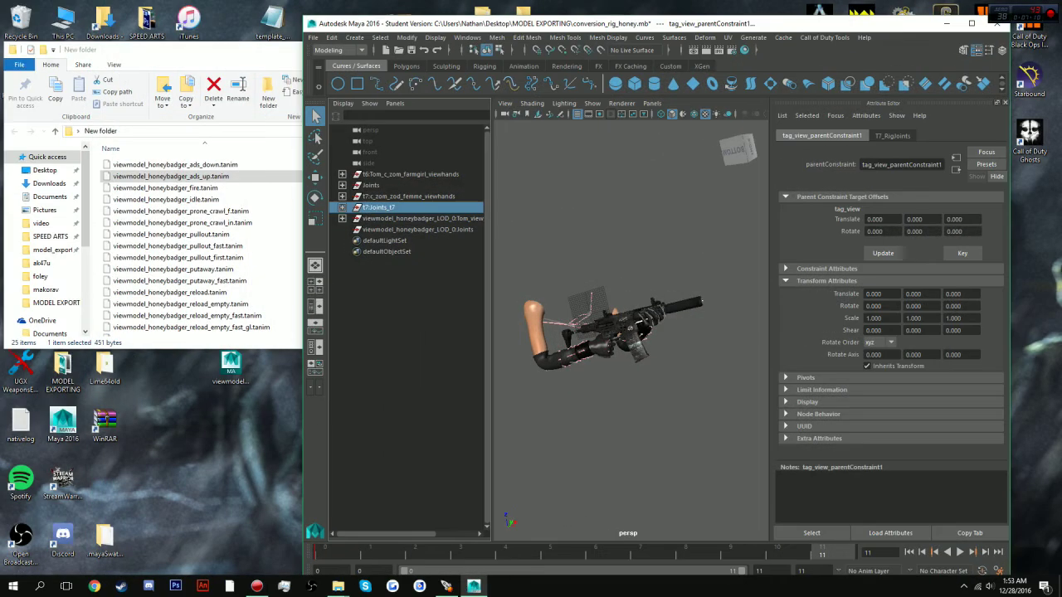
mouse_move(339, 585)
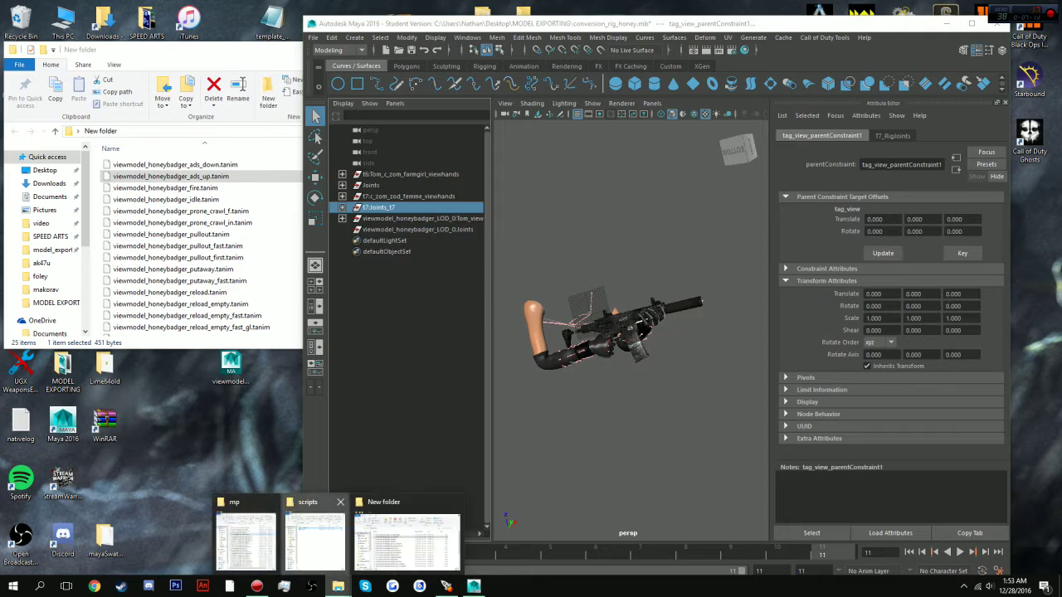
left_click(314, 539)
left_click_drag(133, 466, 581, 340)
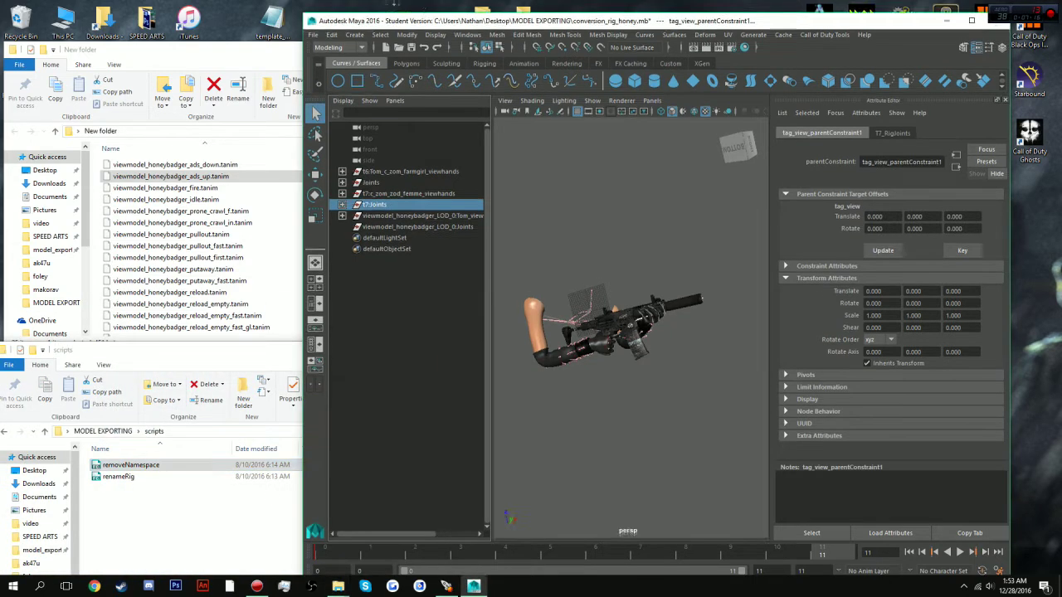
- Maximize Maya, expand the t7:Joints hierarchy, and select the t7:tag_view and t7:tag_torso joints together
mouse_move(384, 9)
left_mouse_down()
mouse_move(367, 36)
mouse_move(367, 0)
left_mouse_up()
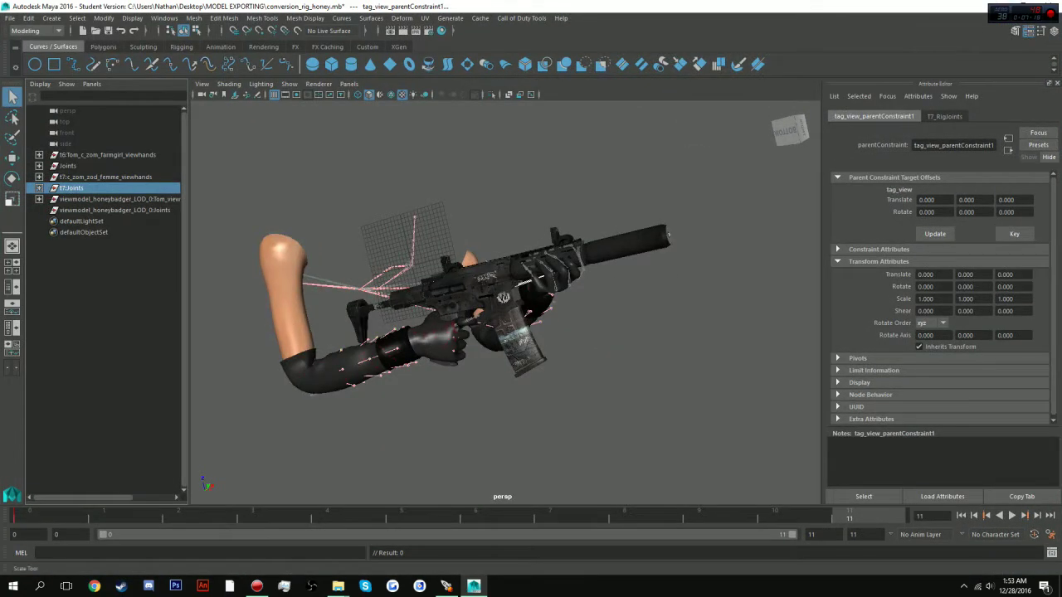
left_click(39, 188)
left_click(51, 199)
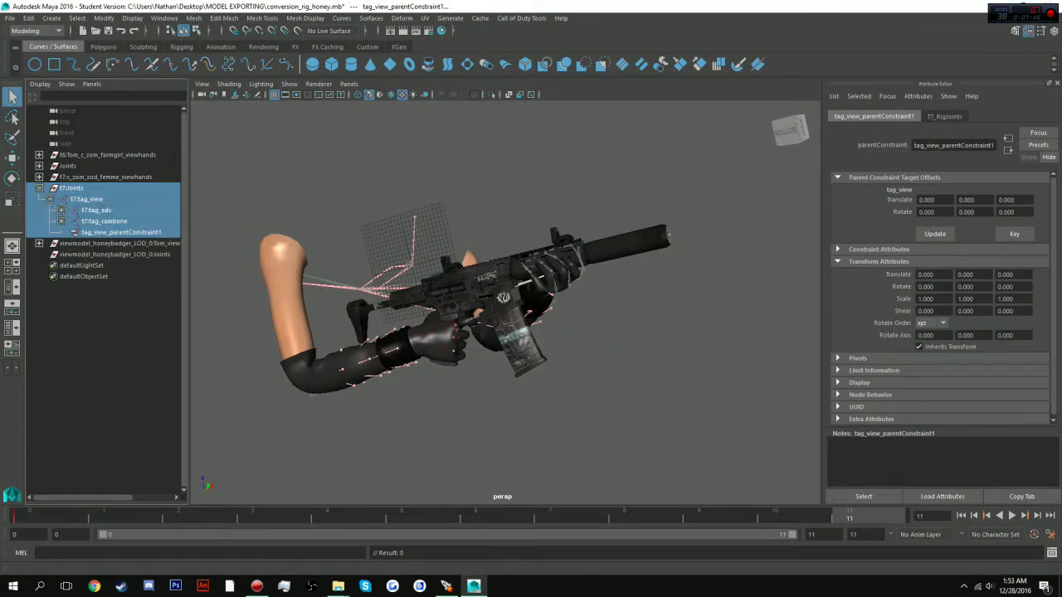
left_click(62, 210)
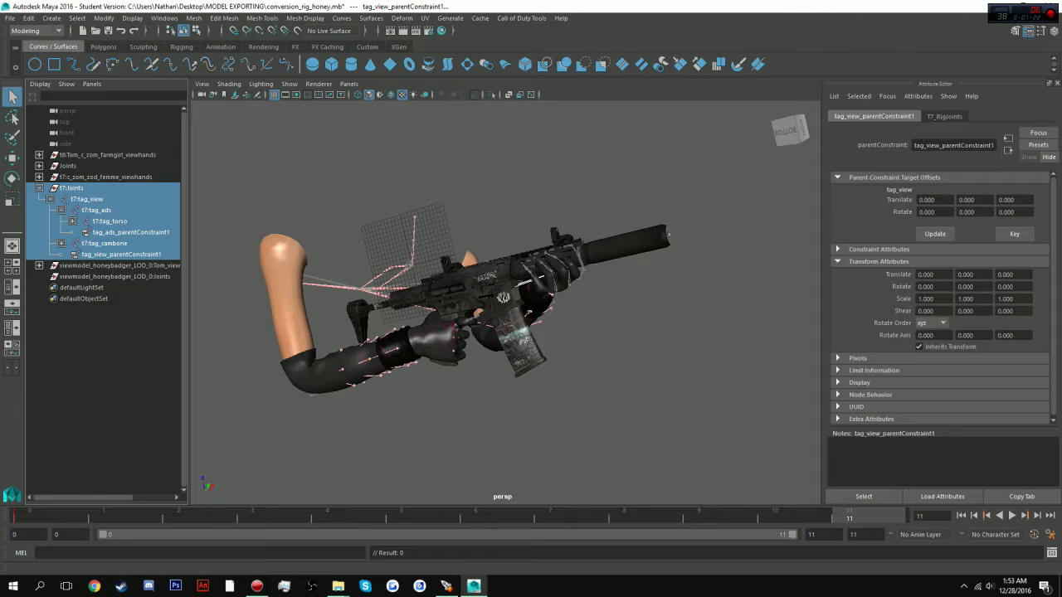
left_click(87, 199)
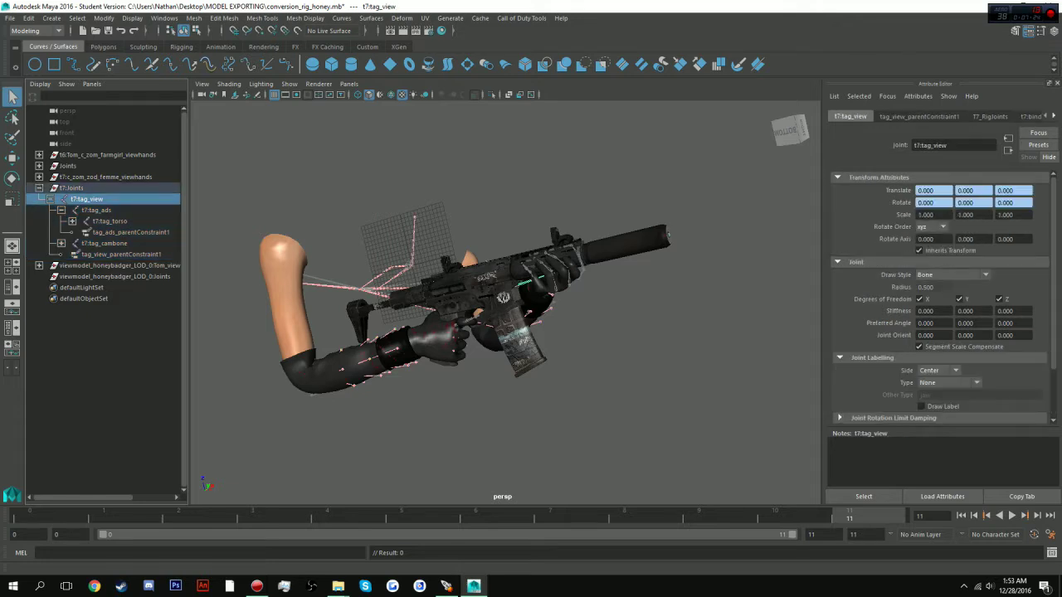
left_click(110, 222, "ctrl")
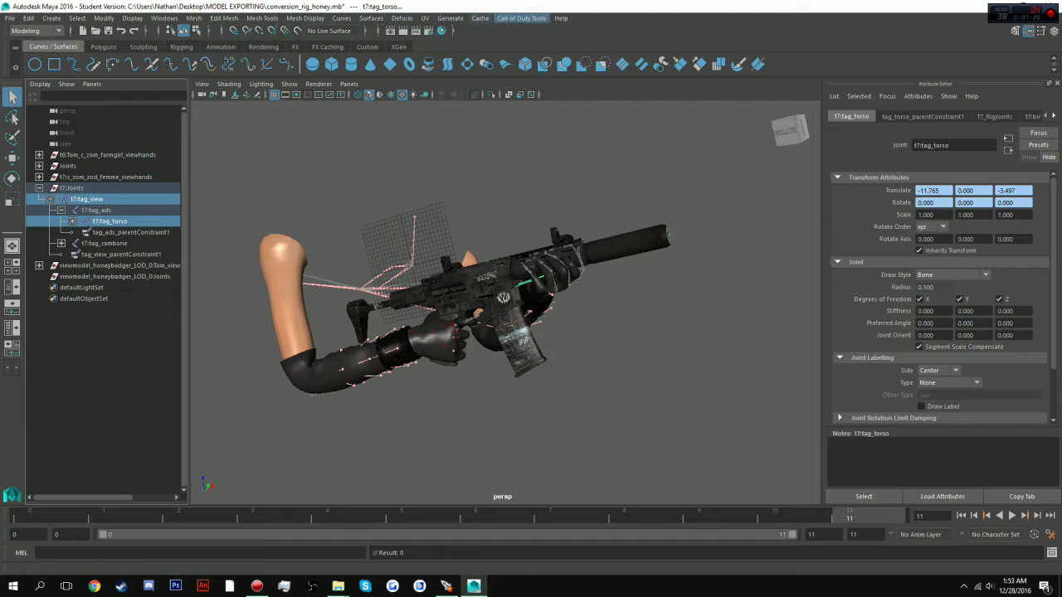
- Set up an XAnim export of frames 0 to 11, saved as honey_ads_up in the MODEL EXPORTING folder
left_click(521, 18)
left_click(531, 50)
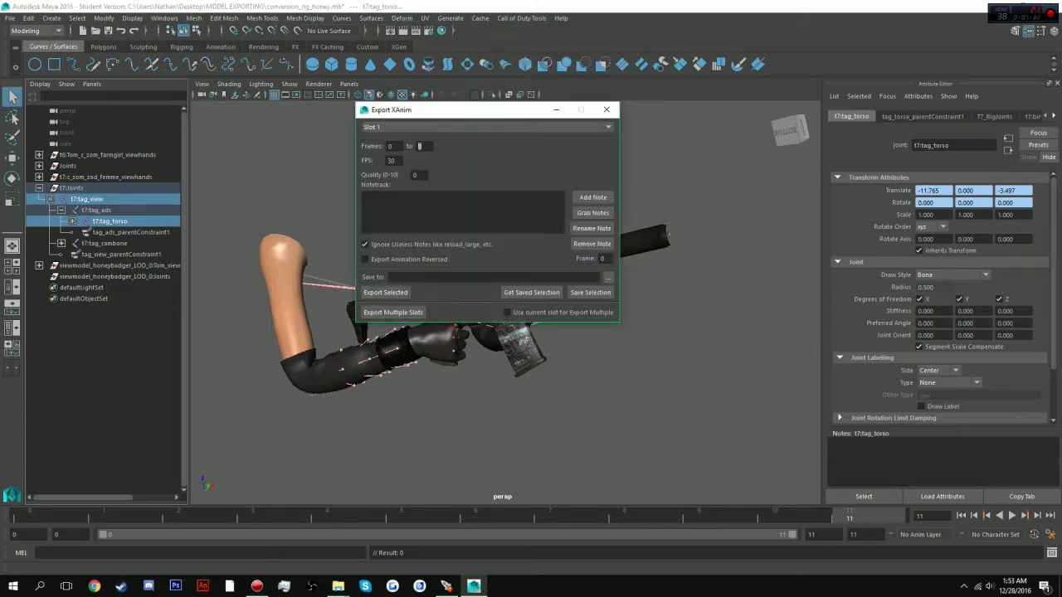
type("11")
left_click(607, 277)
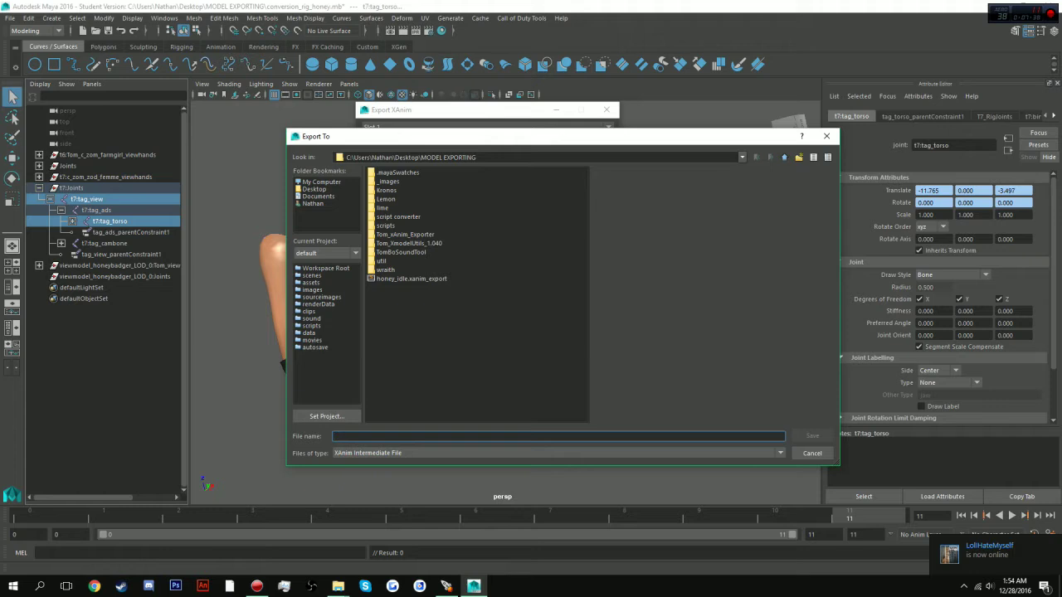
type("honey")
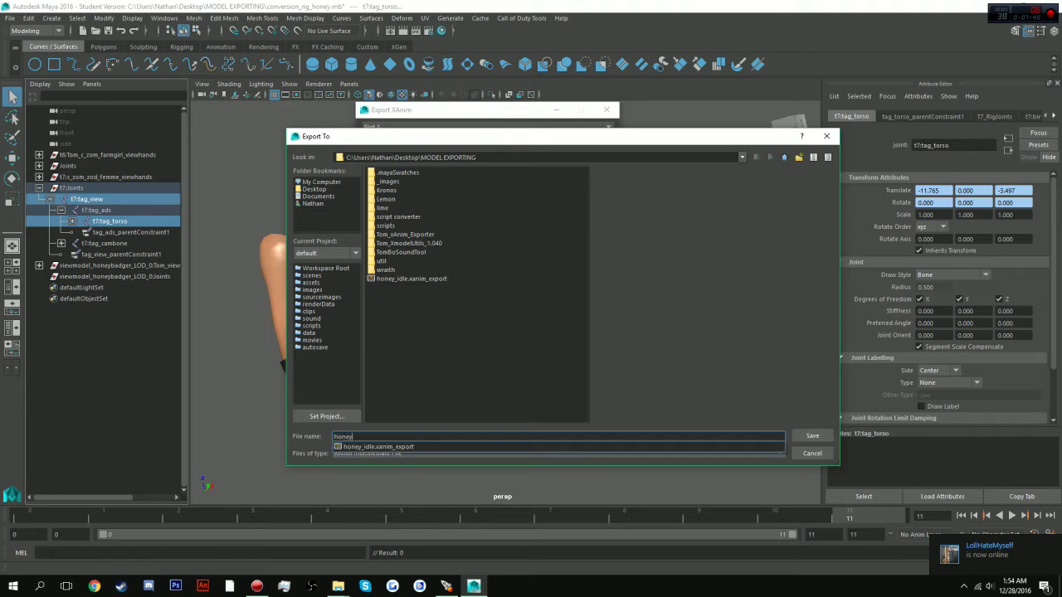
type("_ads")
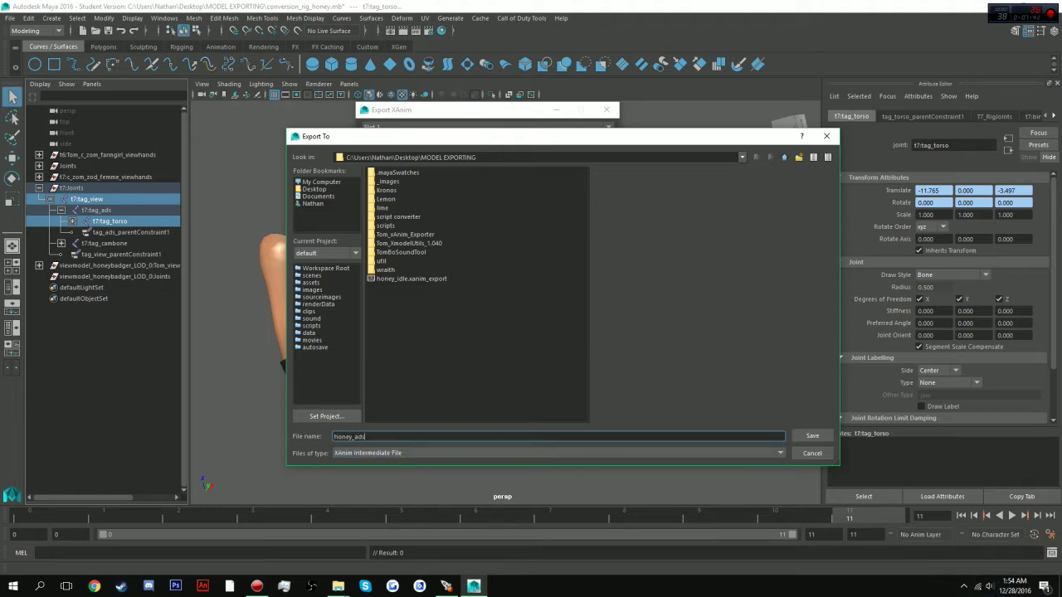
type("_up")
key("Return")
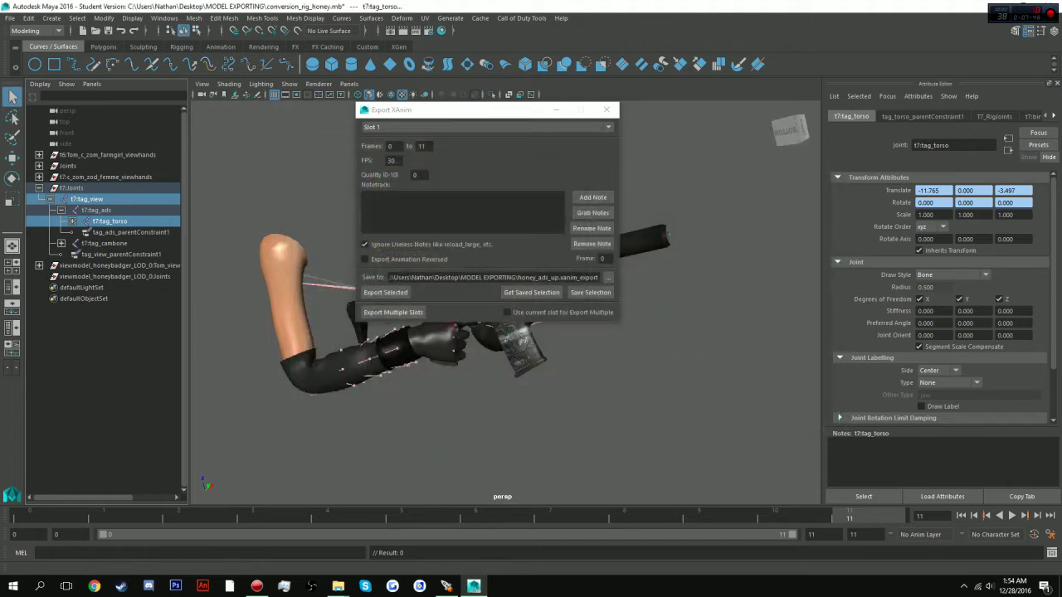
- Export the selected joints as the XAnim file and close the export window
left_click(386, 293)
left_click(530, 300)
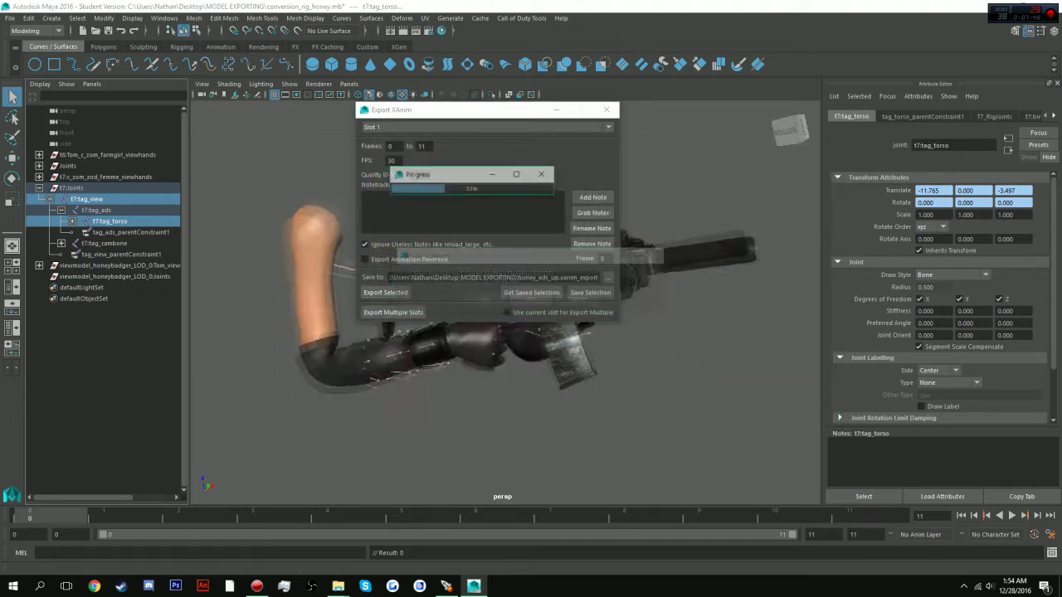
left_click(607, 109)
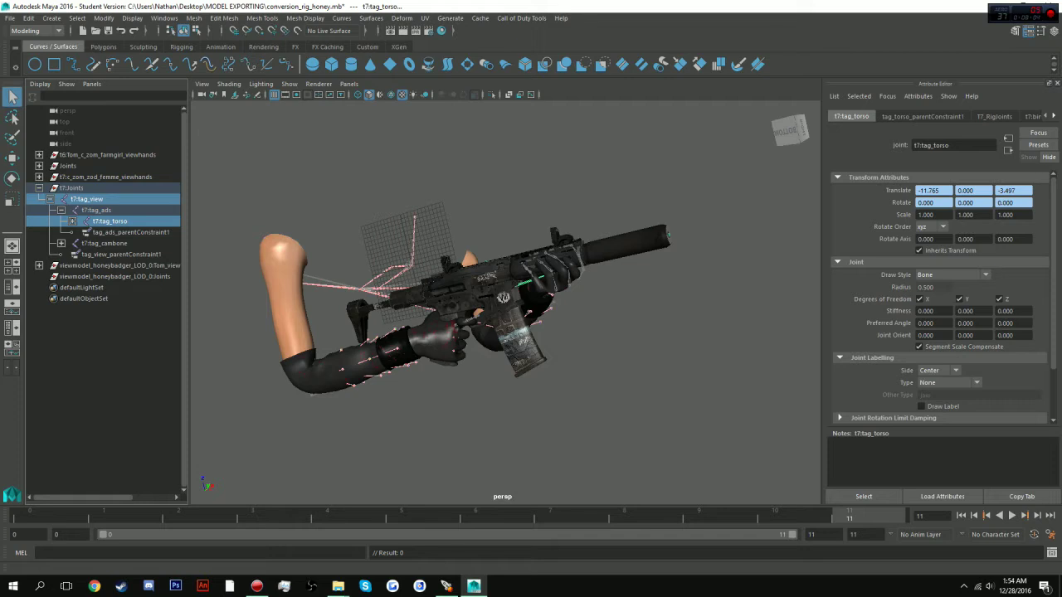
- Select the t7:tag_torso and t7:tag_cambone joints together and restore Maya to a floating window
left_click(110, 222)
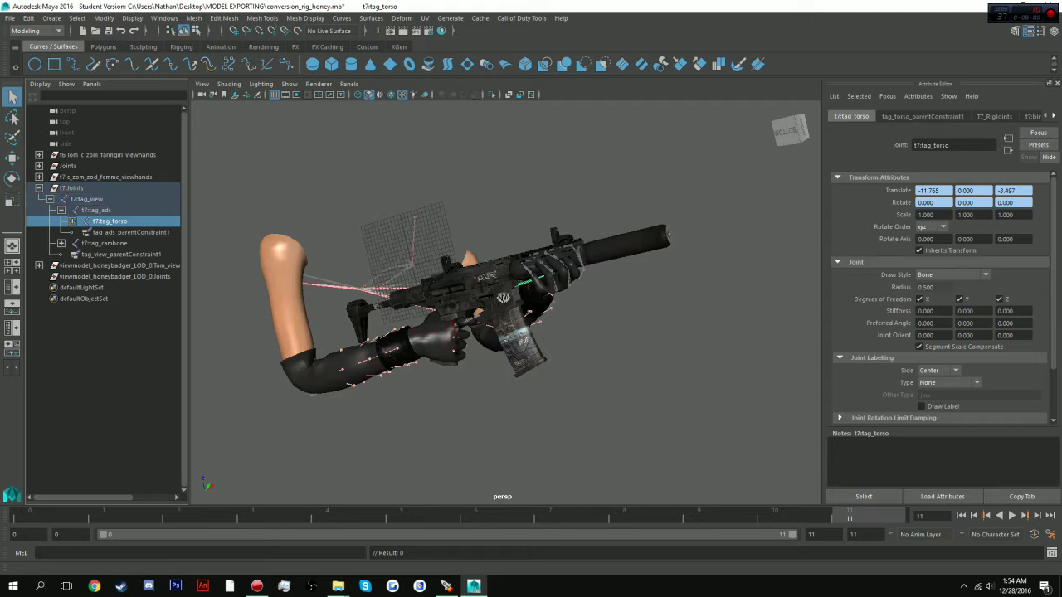
left_click(104, 243, "ctrl")
left_click(77, 17)
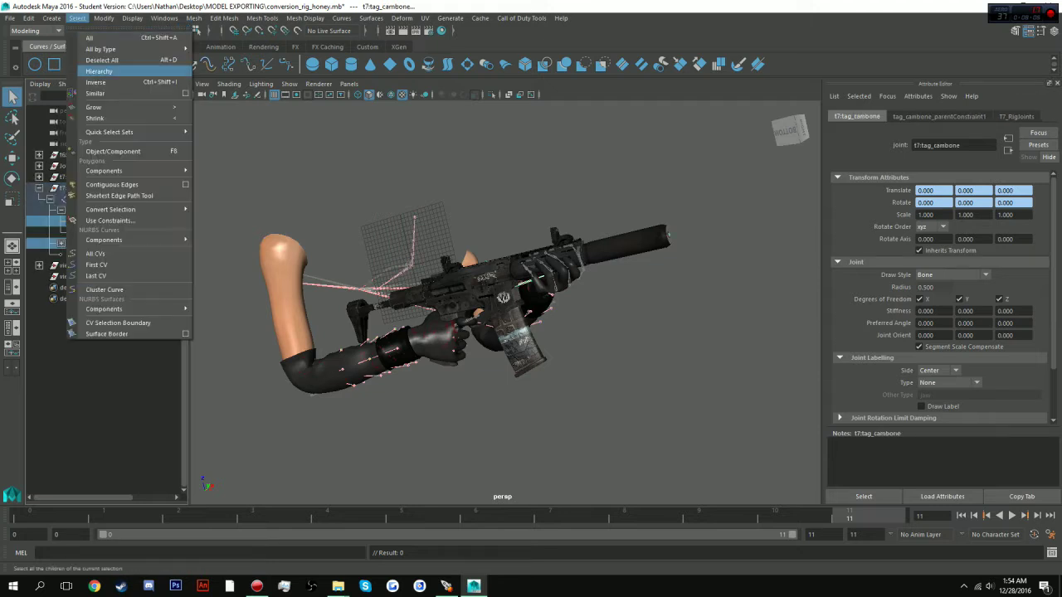
left_click(77, 18)
left_click_drag(115, 6, 187, 26)
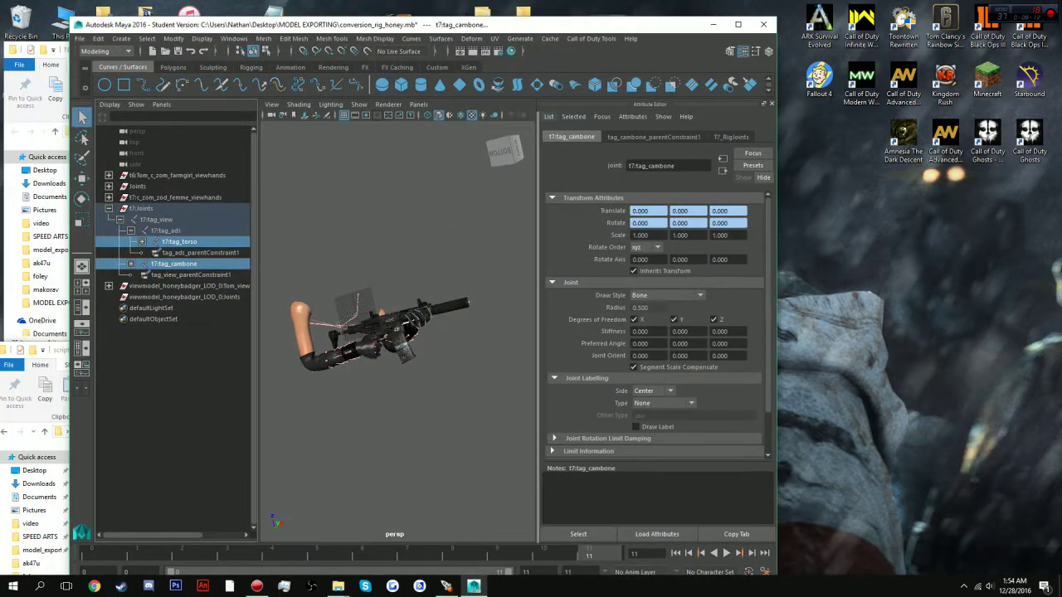
left_click_drag(495, 30, 525, 31)
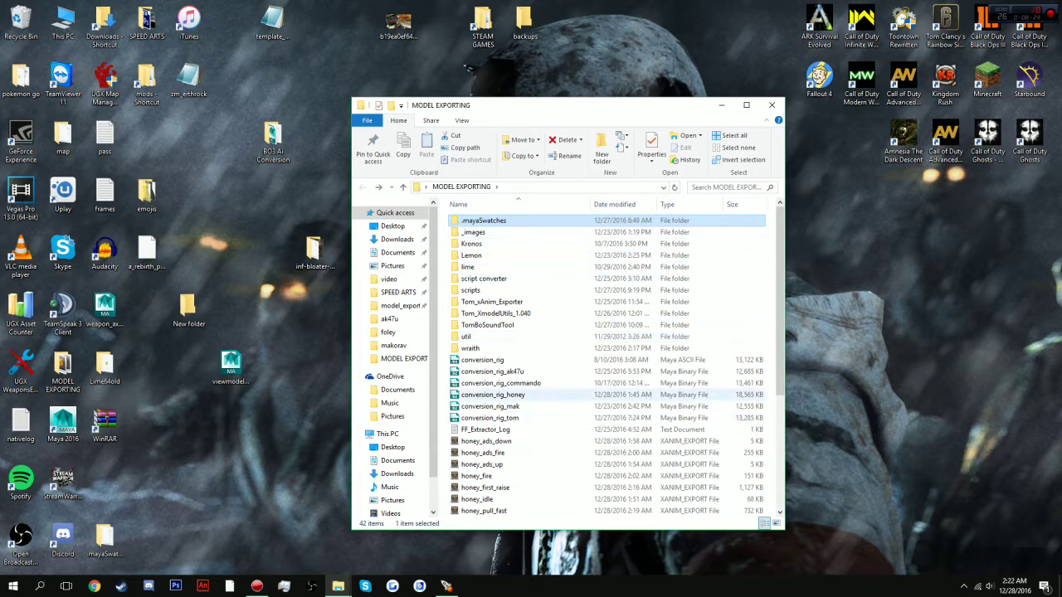
- Open conversion_rig_honey in Maya and browse to the mp folder under Lime64old, export, ghost
double_click(493, 394)
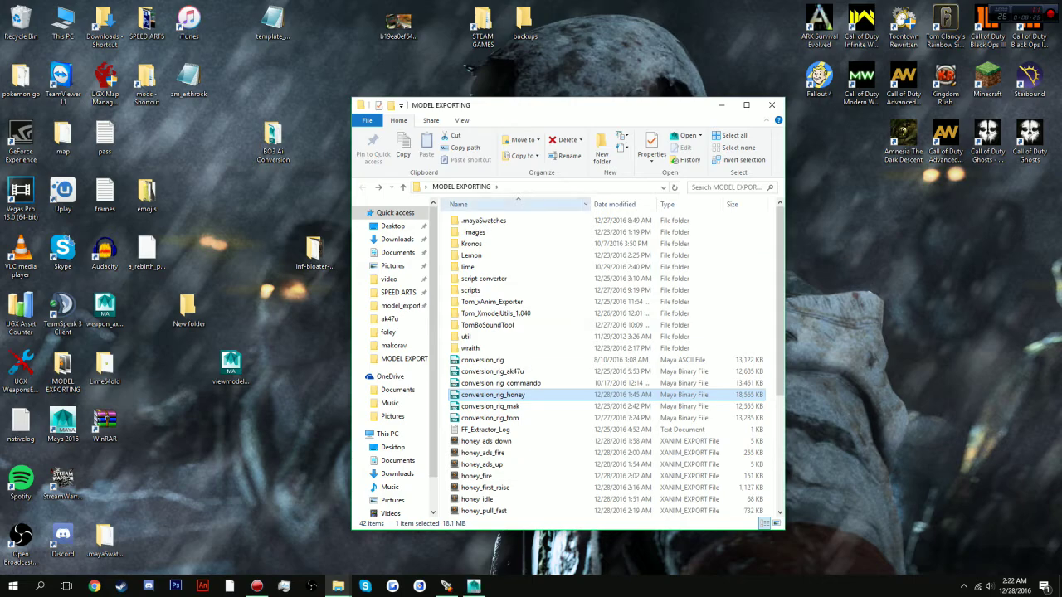
left_click_drag(474, 107, 565, 99)
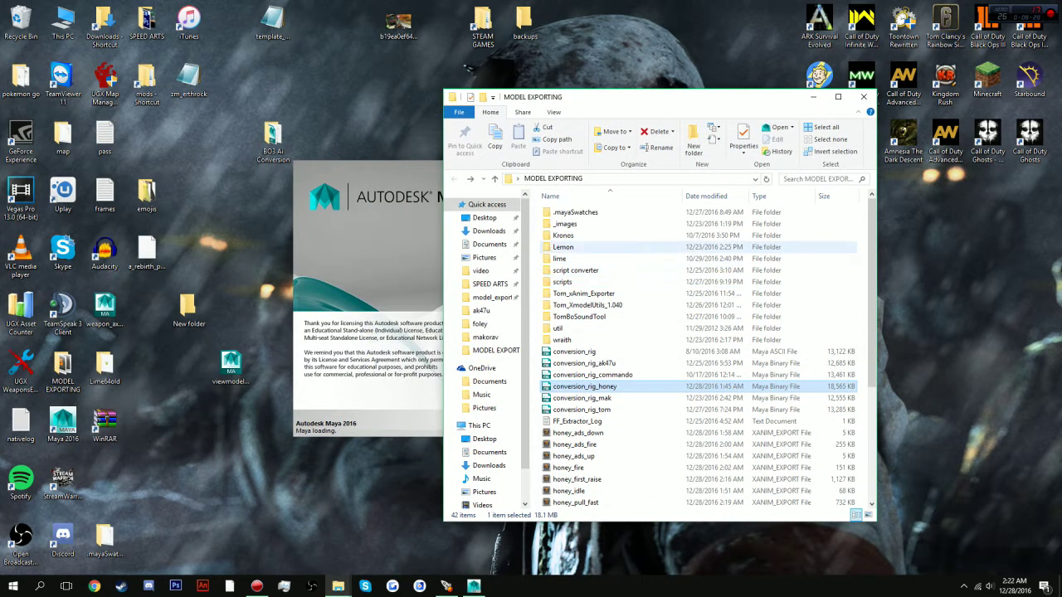
double_click(104, 369)
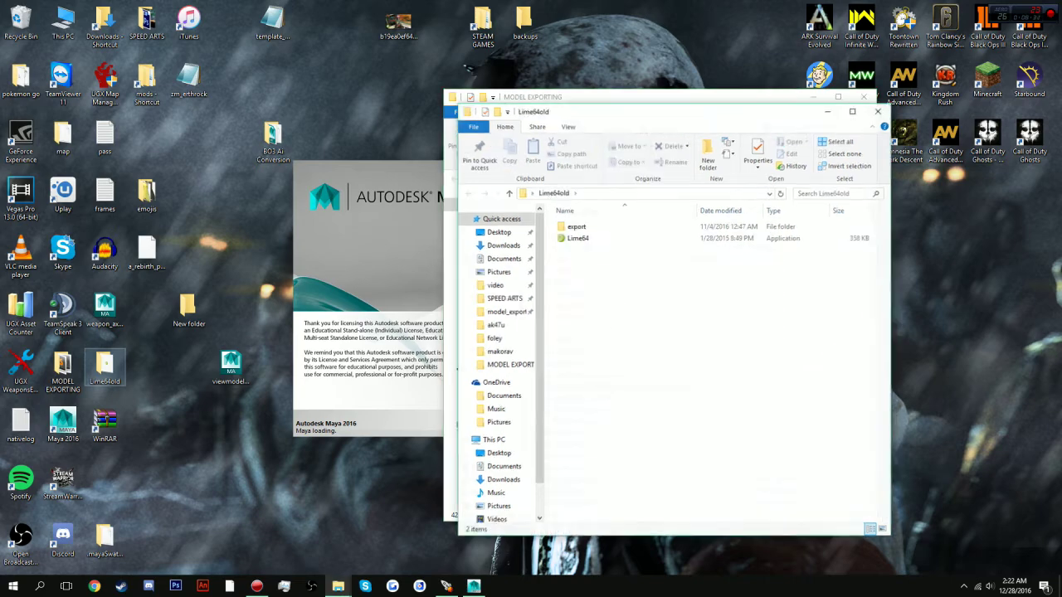
double_click(575, 226)
double_click(575, 227)
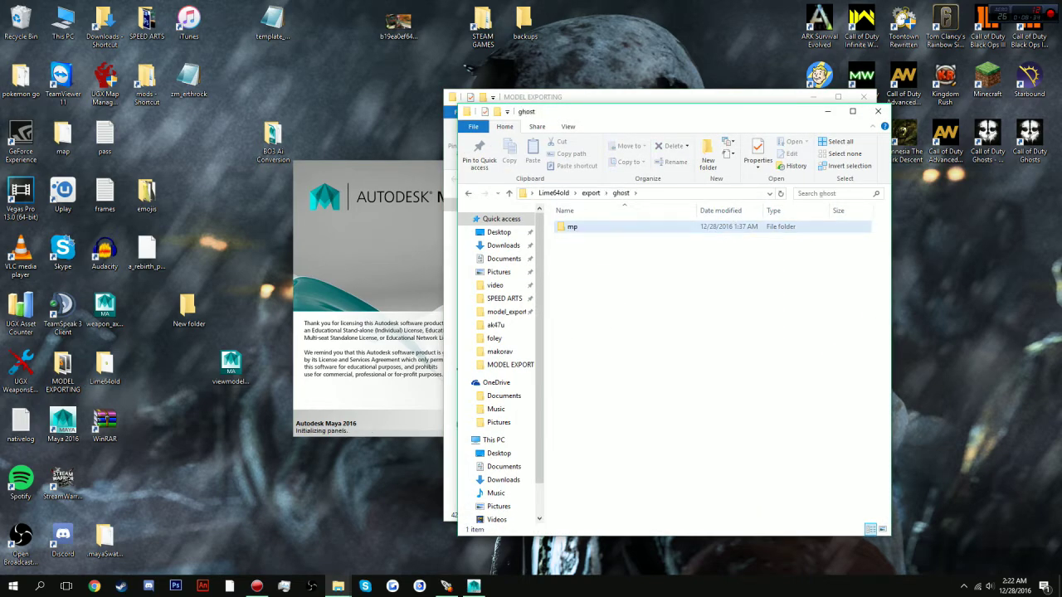
double_click(576, 226)
- Load weapon_honeybadger_LOD_0 from the weapon_honeybadger folder into Maya and run the weapon_honeybadger_LOD_0_BIND script on it
left_click_drag(886, 219, 885, 457)
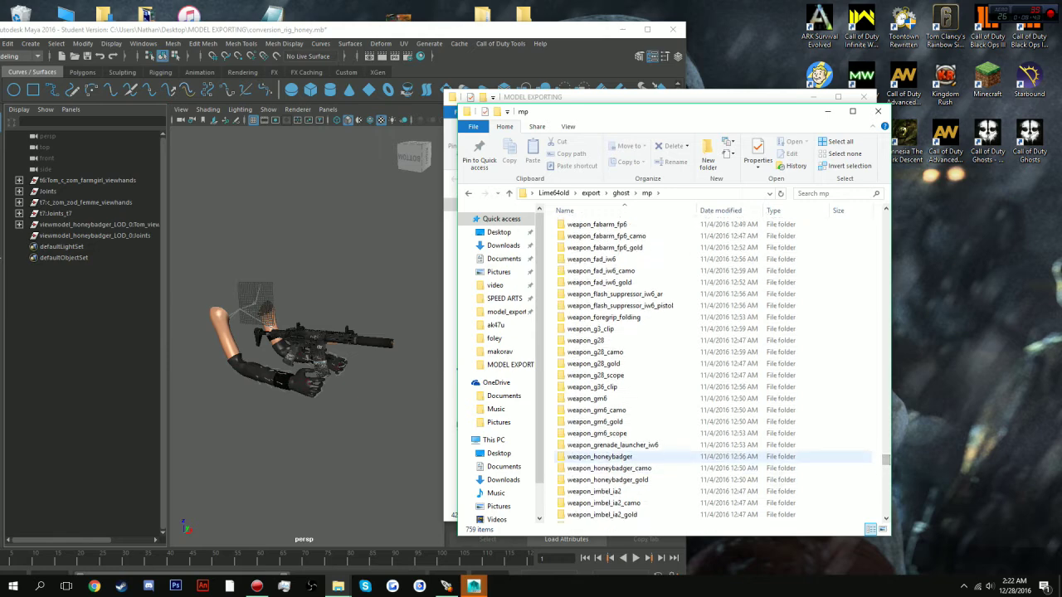
double_click(598, 456)
left_click(610, 238)
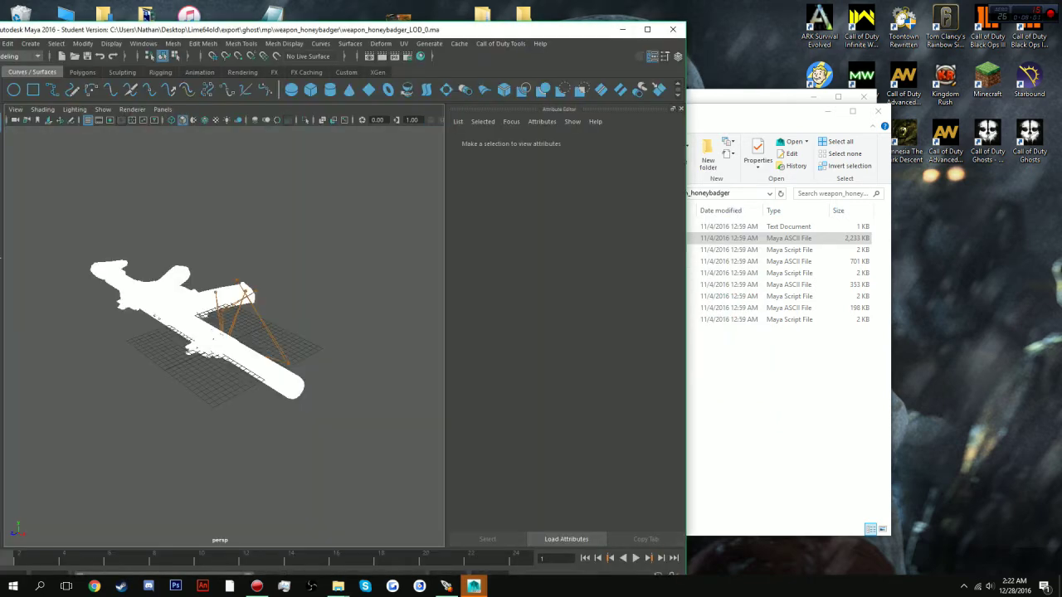
left_click_drag(539, 30, 564, 29)
left_click(746, 112)
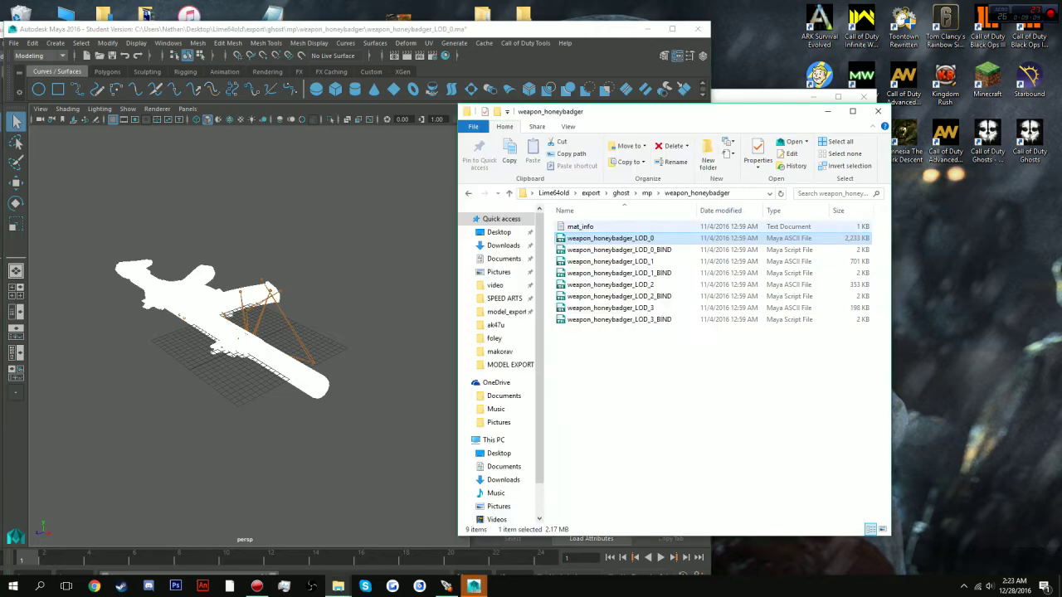
left_click_drag(634, 250, 414, 265)
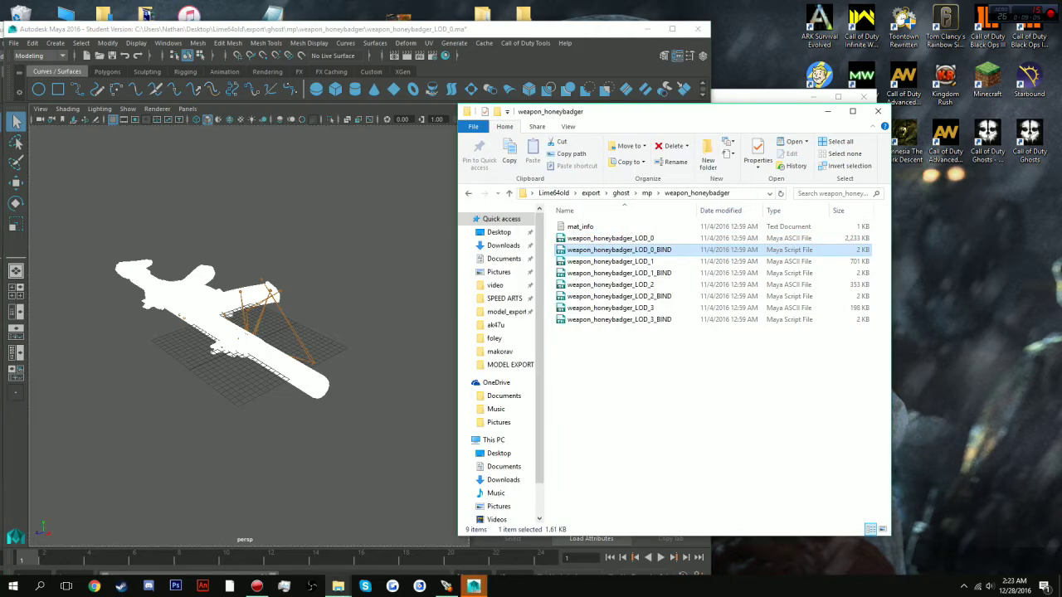
- Maximize Maya and display the weapon with textured shading in the Legacy Default Viewport renderer
double_click(332, 29)
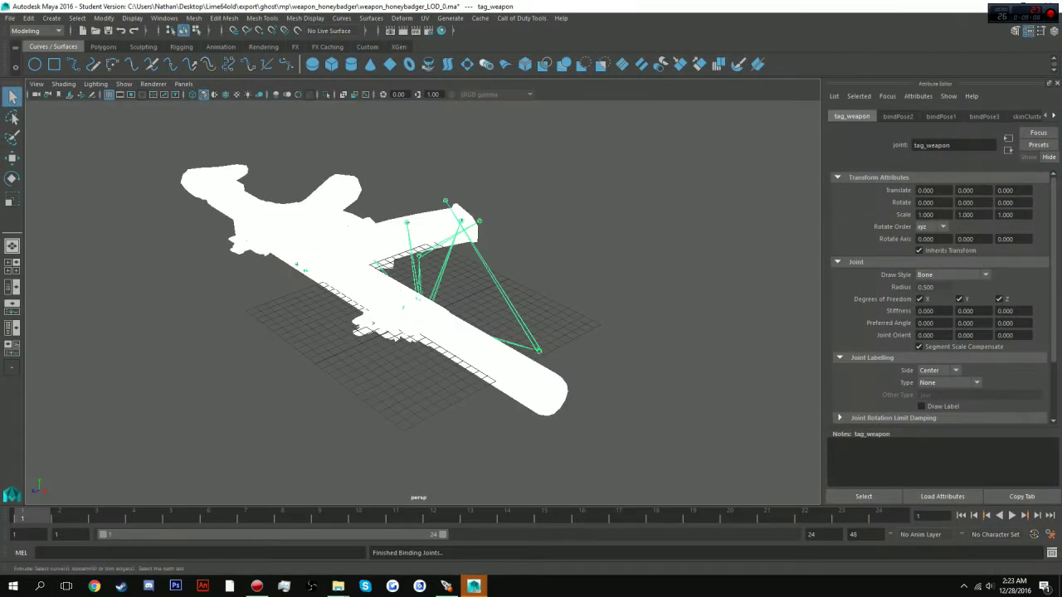
key("4")
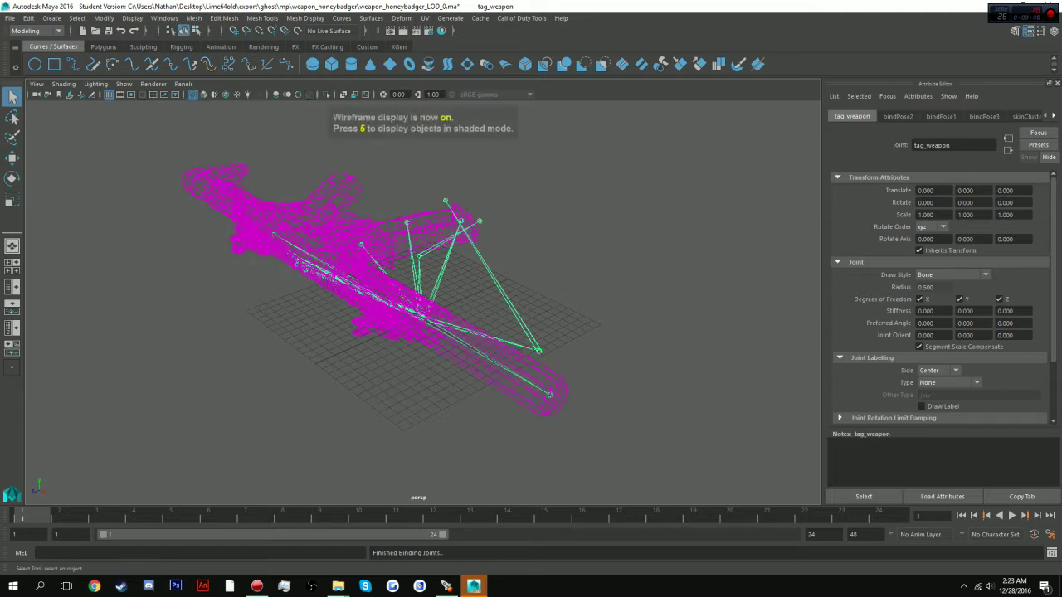
key("5")
key("6")
left_click(152, 84)
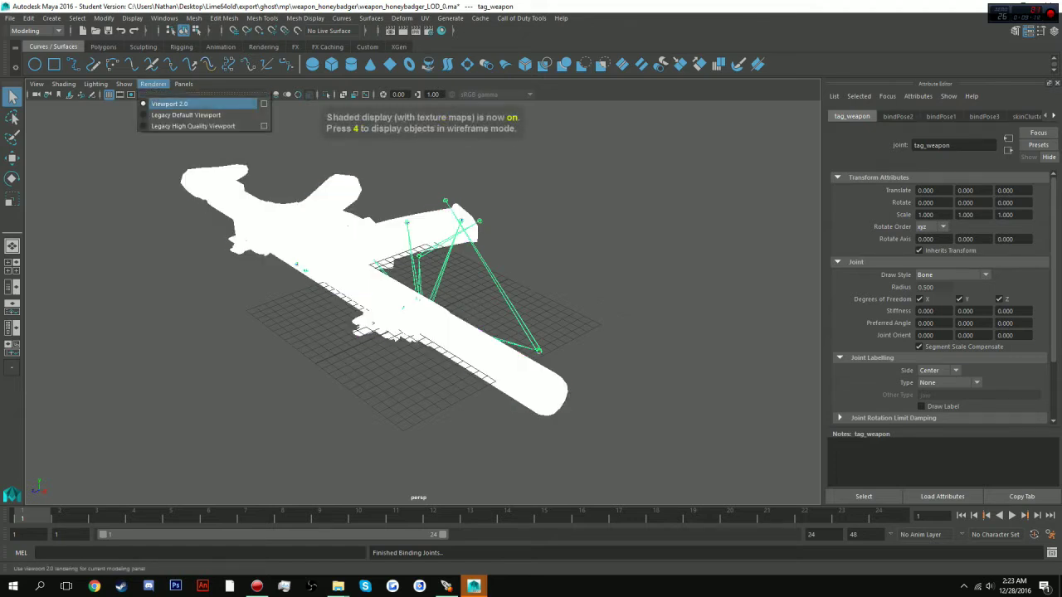
left_click(186, 116)
left_click_drag(341, 184, 290, 266, "alt")
left_click_drag(414, 302, 419, 266, "alt")
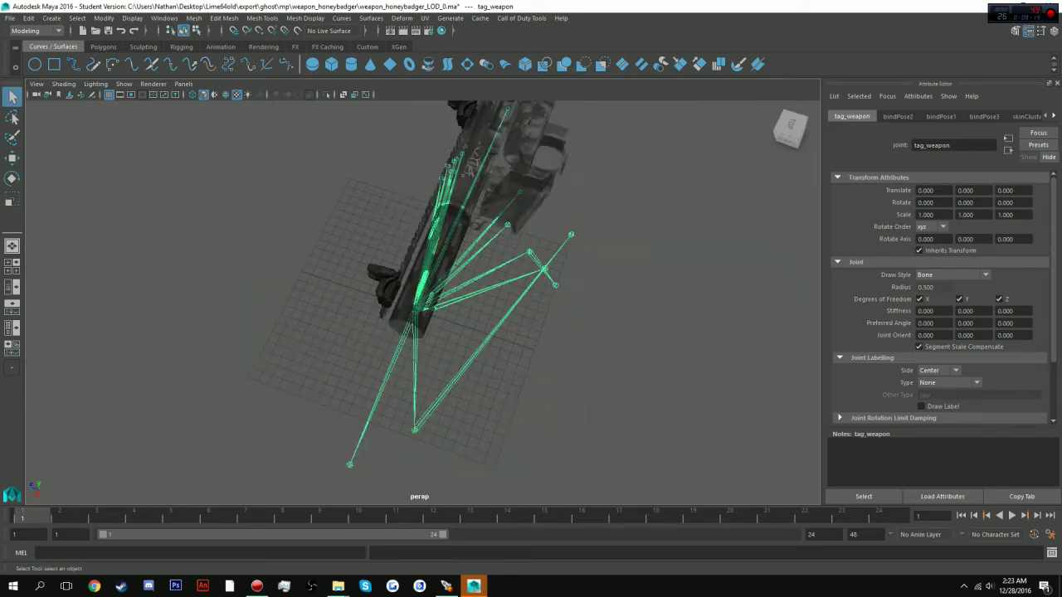
middle_click_drag(419, 266, 379, 386, "alt")
scroll(379, 386, "down", 4)
- In Hypershade, connect the transparency input of the mtl_weapon_magpul_sights_360 and mtl_weapon_honeybadger_360 materials by dropping each onto itself, and close Hypershade
left_click(103, 17)
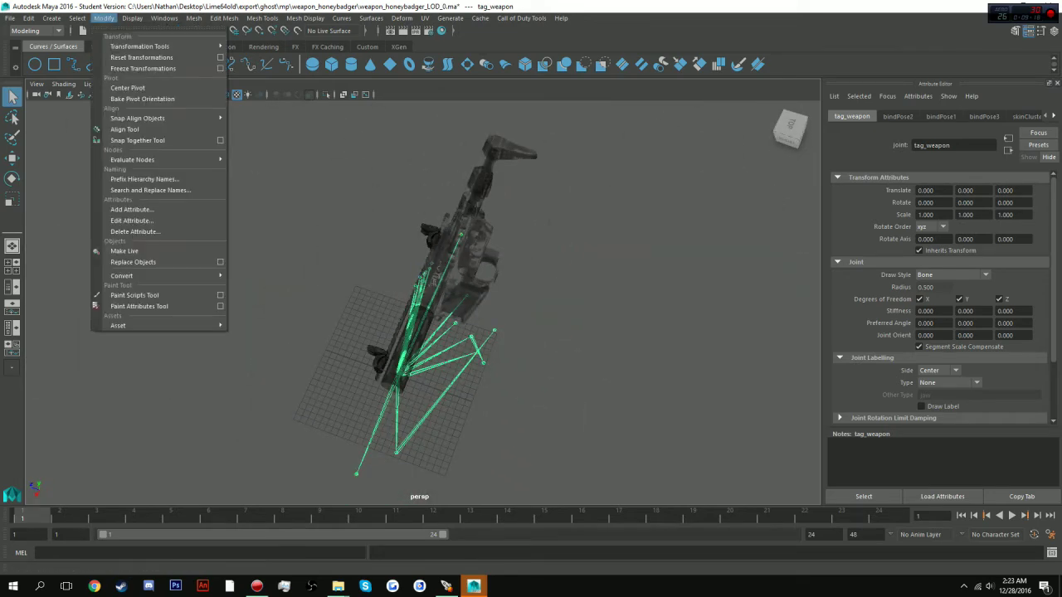
left_click(164, 17)
mouse_move(196, 68)
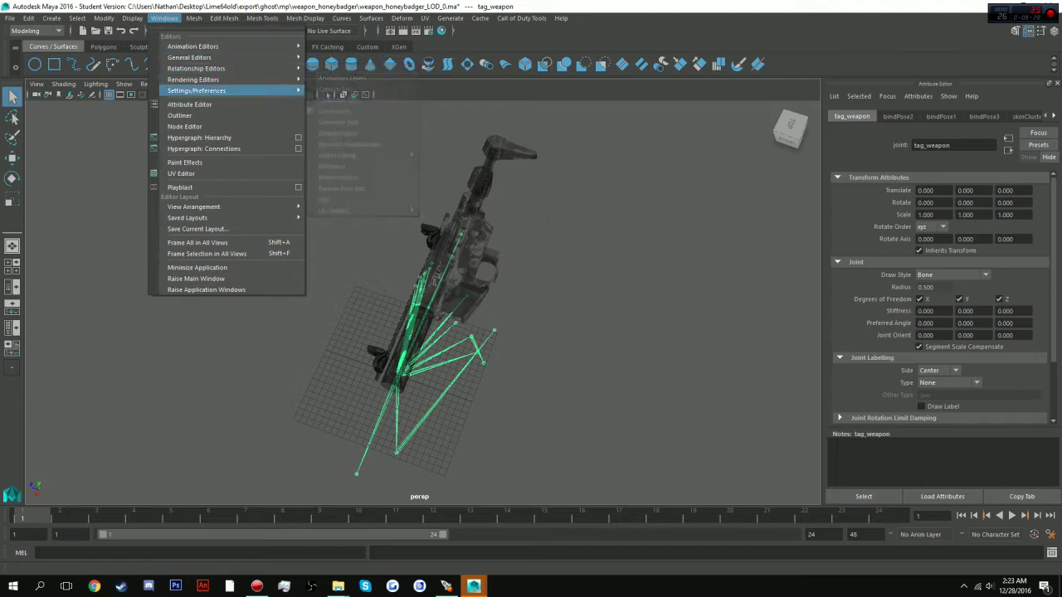
left_click(340, 110)
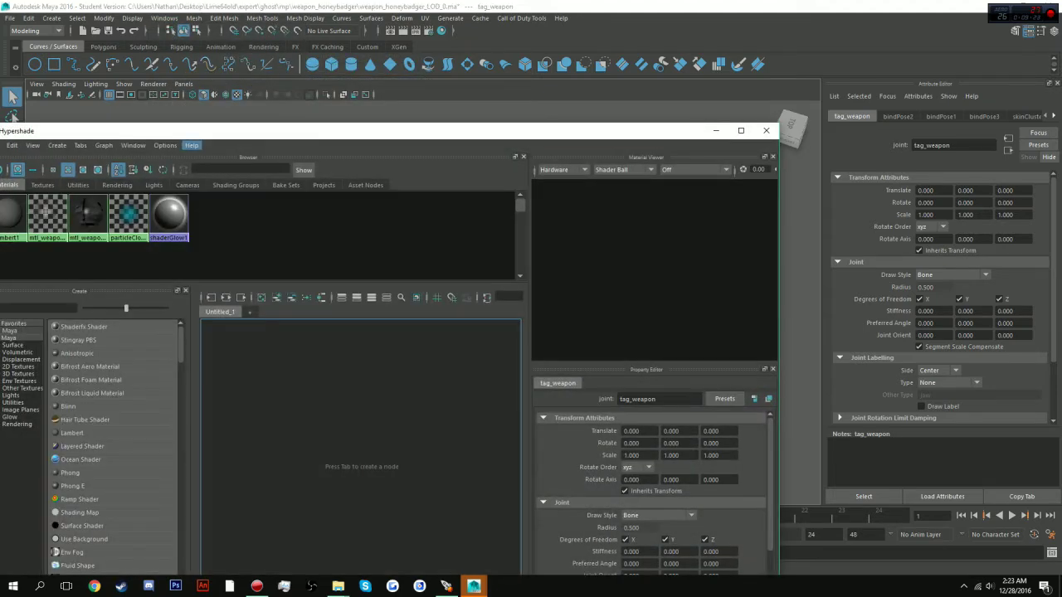
left_click_drag(181, 133, 311, 109)
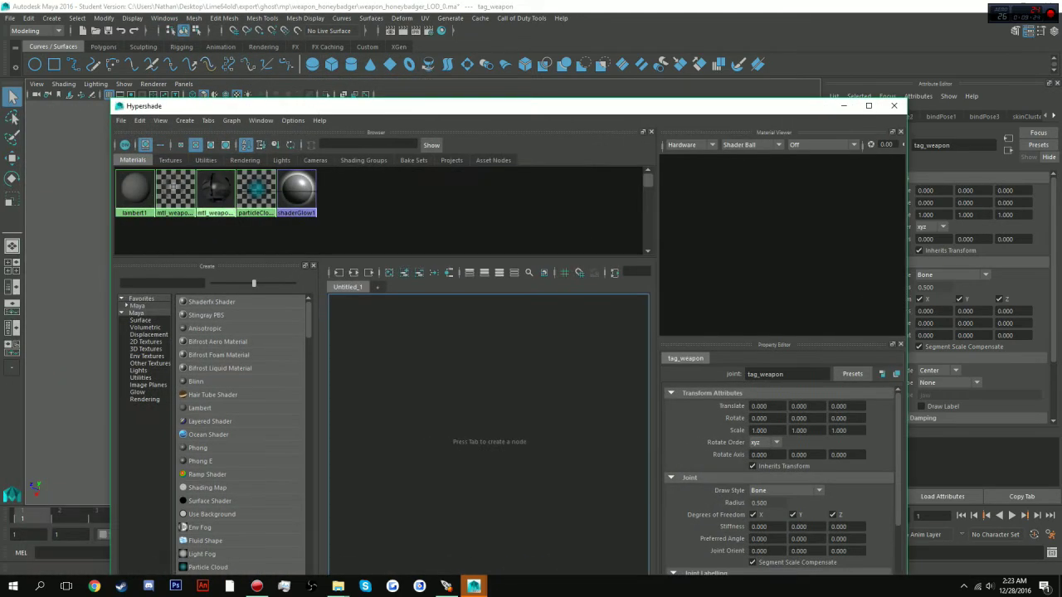
middle_click(220, 187)
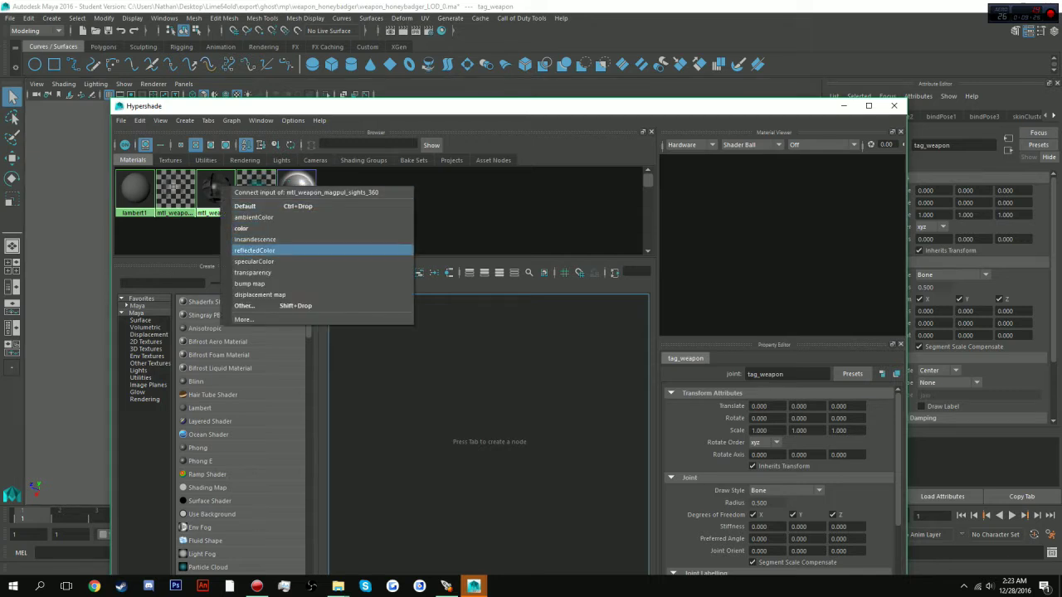
left_click(253, 272)
mouse_move(190, 180)
middle_mouse_down()
mouse_move(198, 184)
mouse_move(184, 197)
middle_mouse_up()
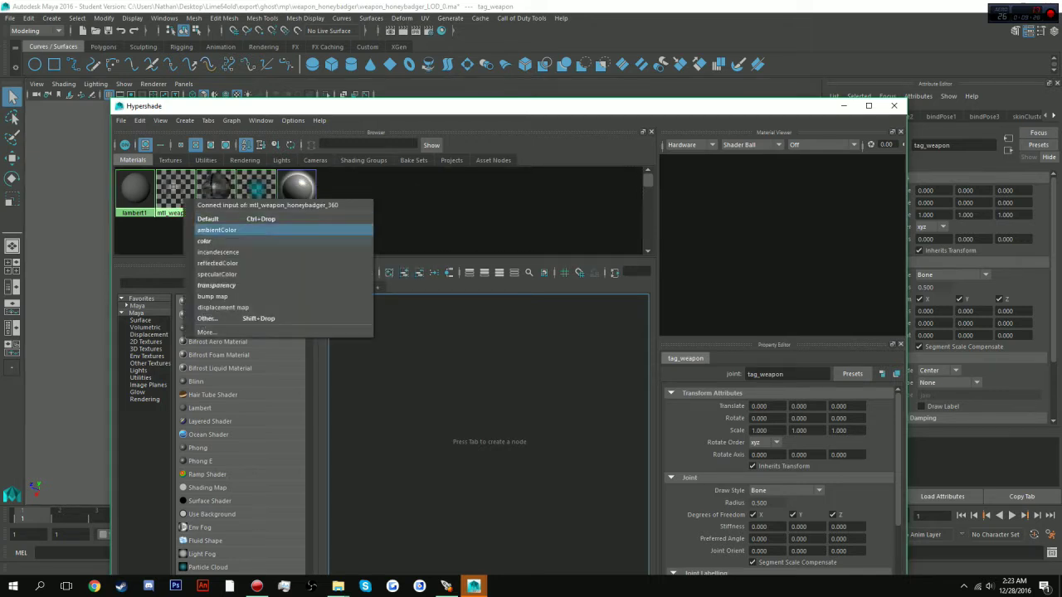
left_click(219, 285)
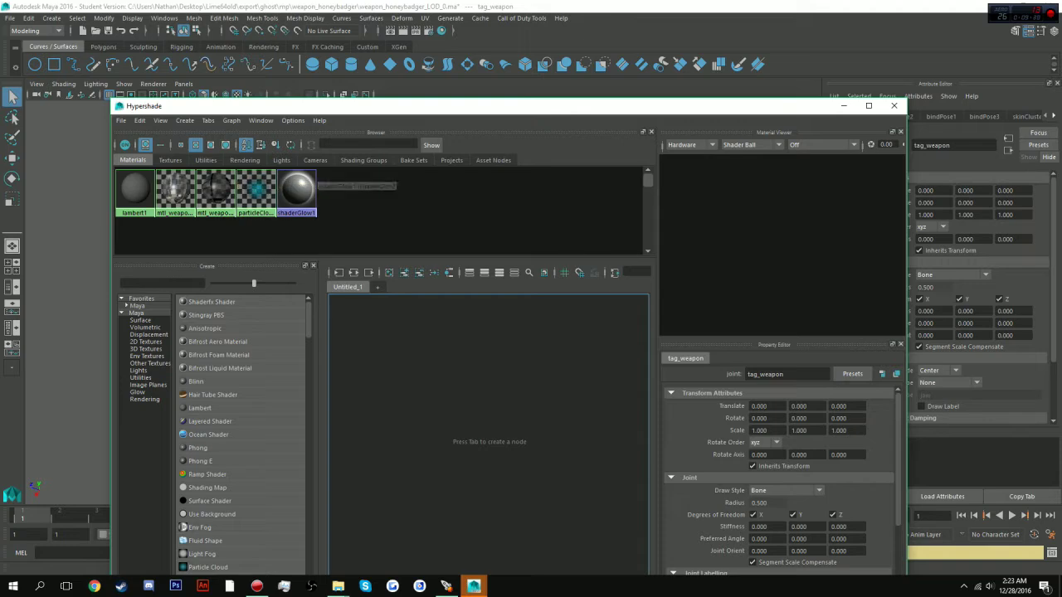
left_click(893, 106)
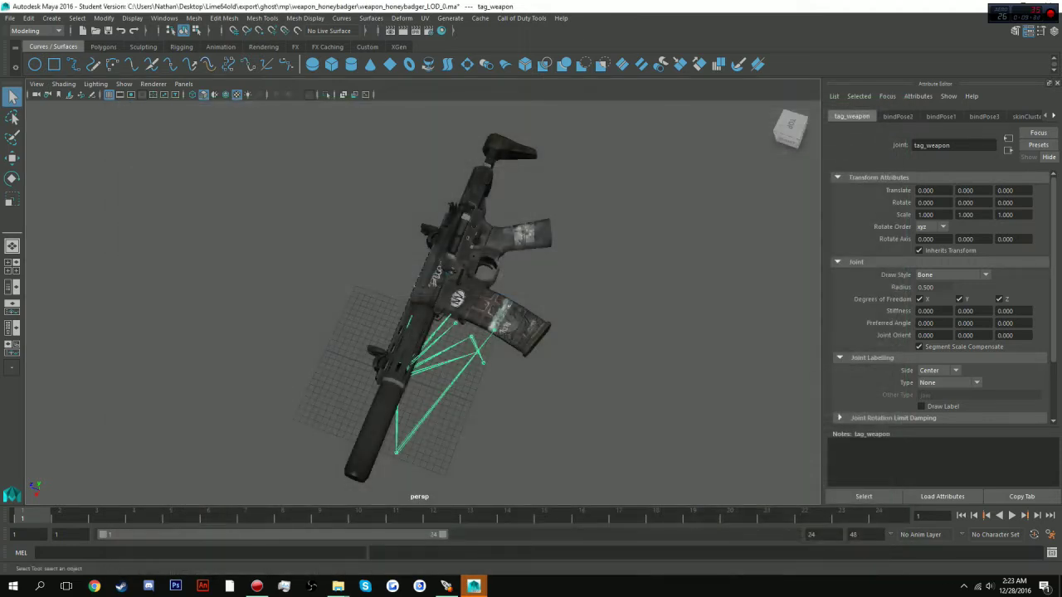
- Show the outliner beside the viewport with the joints under tag_weapon expanded, and display the weapon in wireframe
left_click_drag(464, 357, 394, 373, "alt")
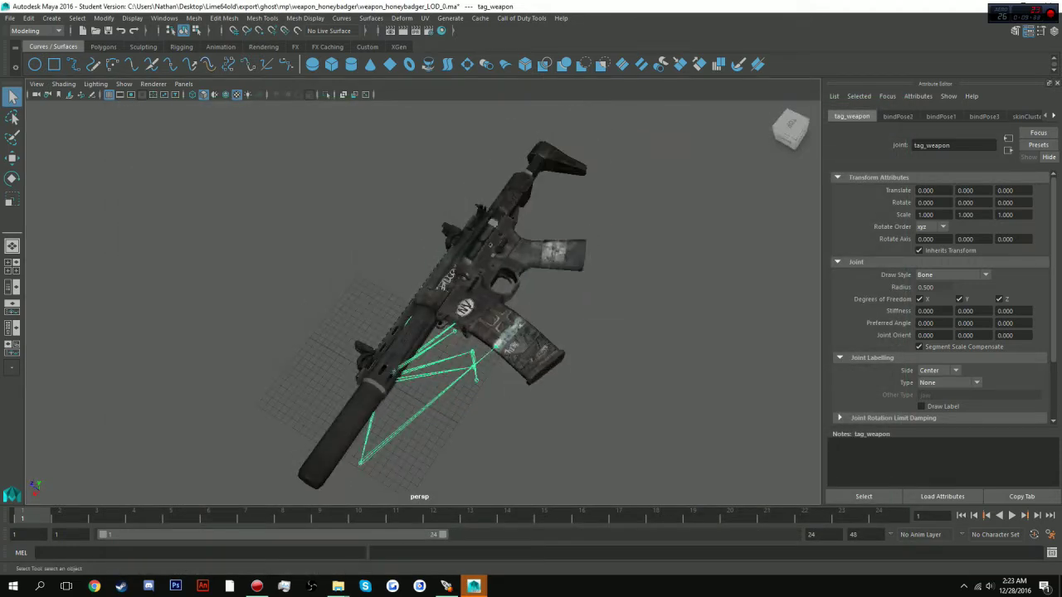
left_click(12, 286)
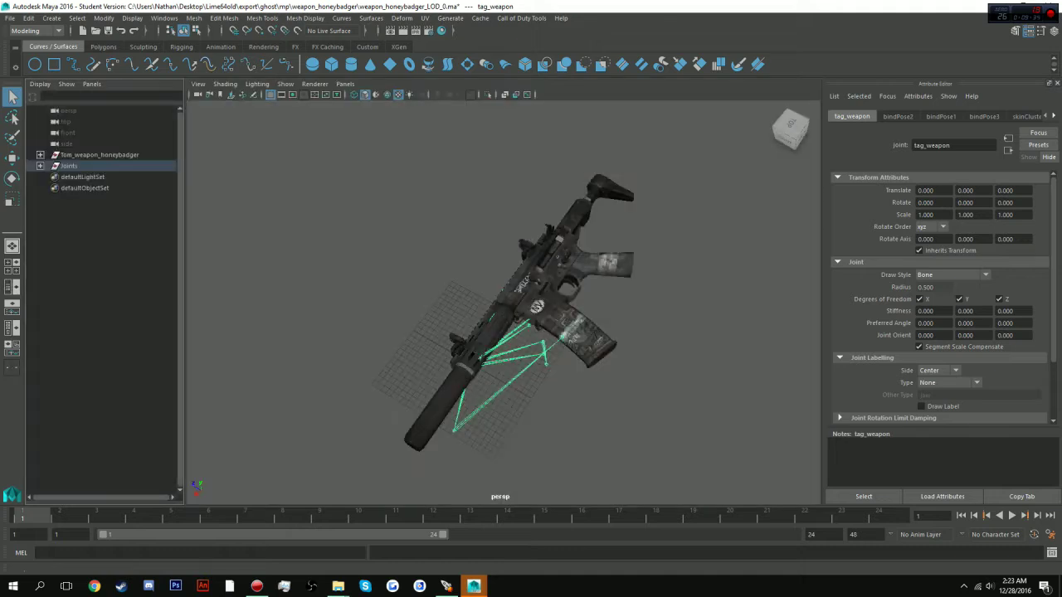
left_click(40, 166)
left_click(52, 177)
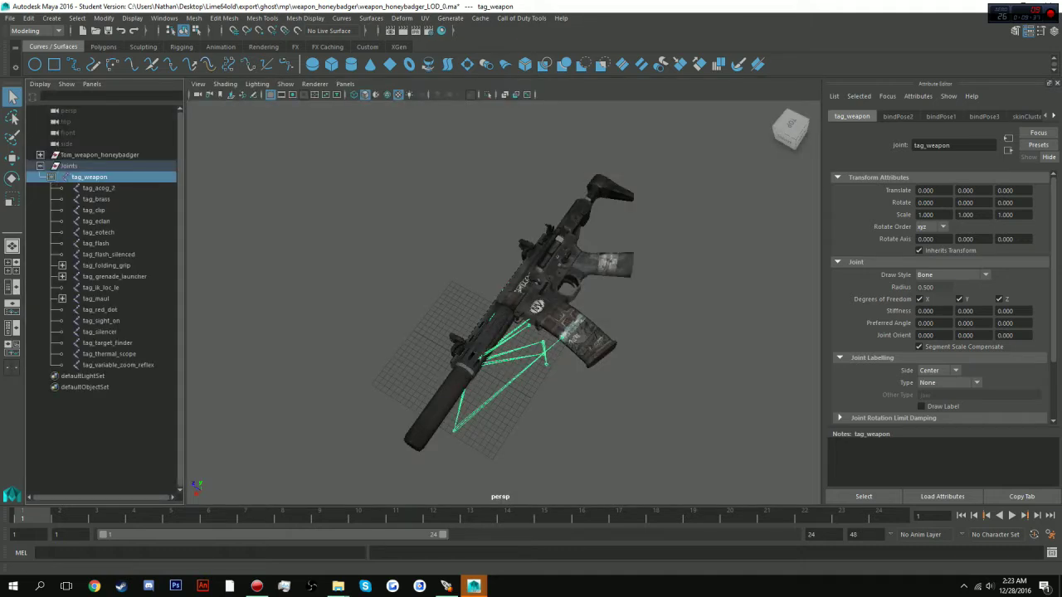
key("4")
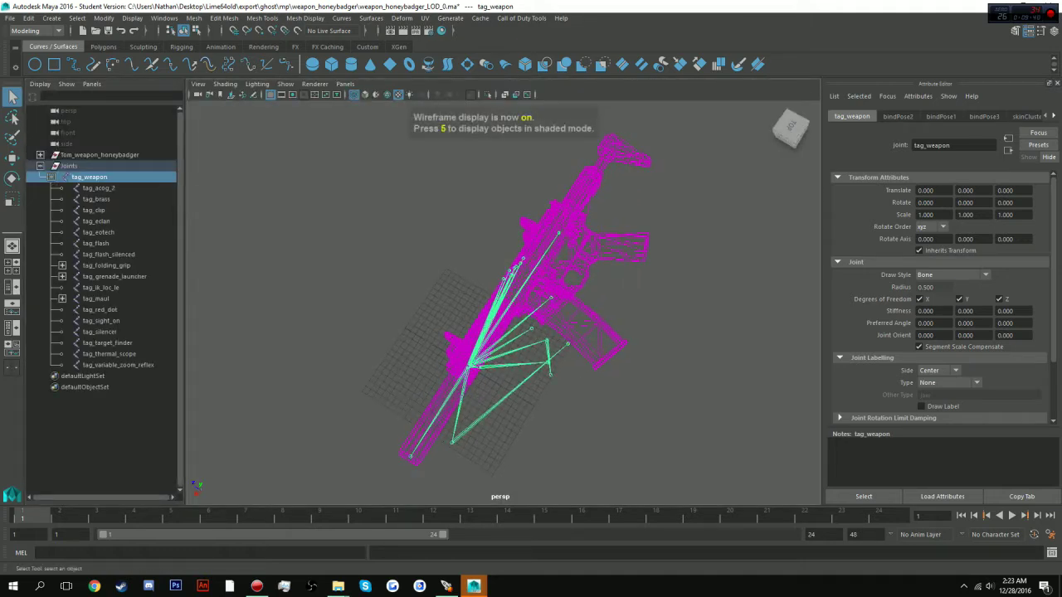
- Delete the tag_acog_2, tag_eclan and tag_eotech joints under tag_weapon
left_click(99, 189)
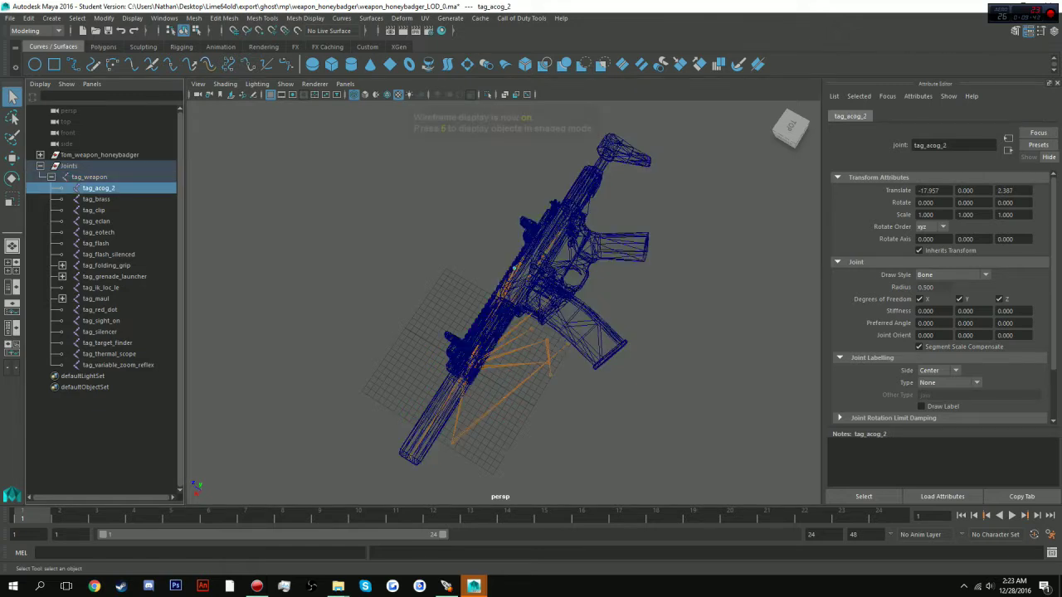
key("Delete")
left_click(93, 199)
left_click(96, 210)
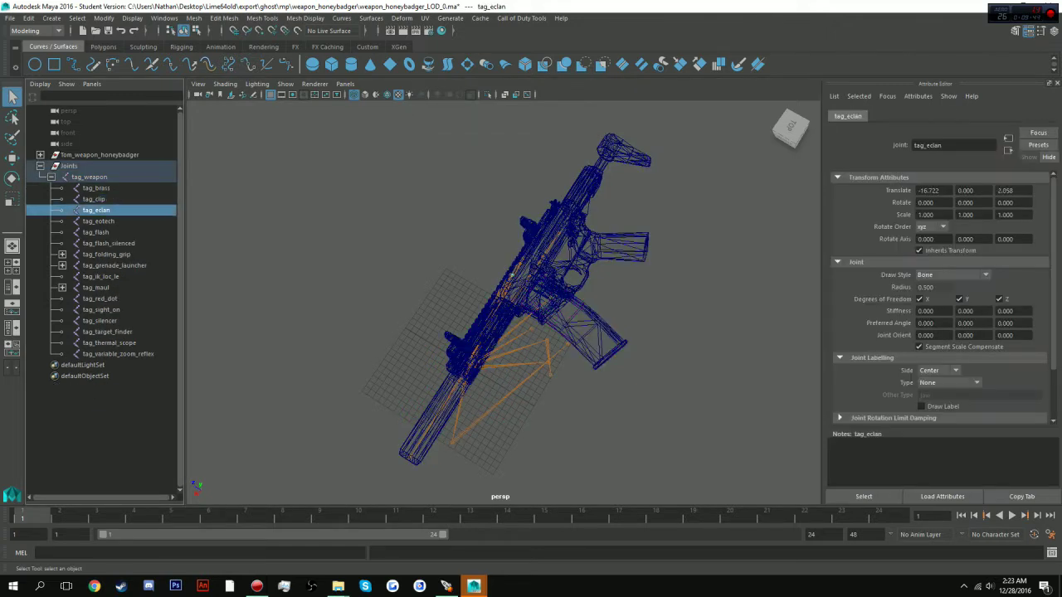
key("Delete")
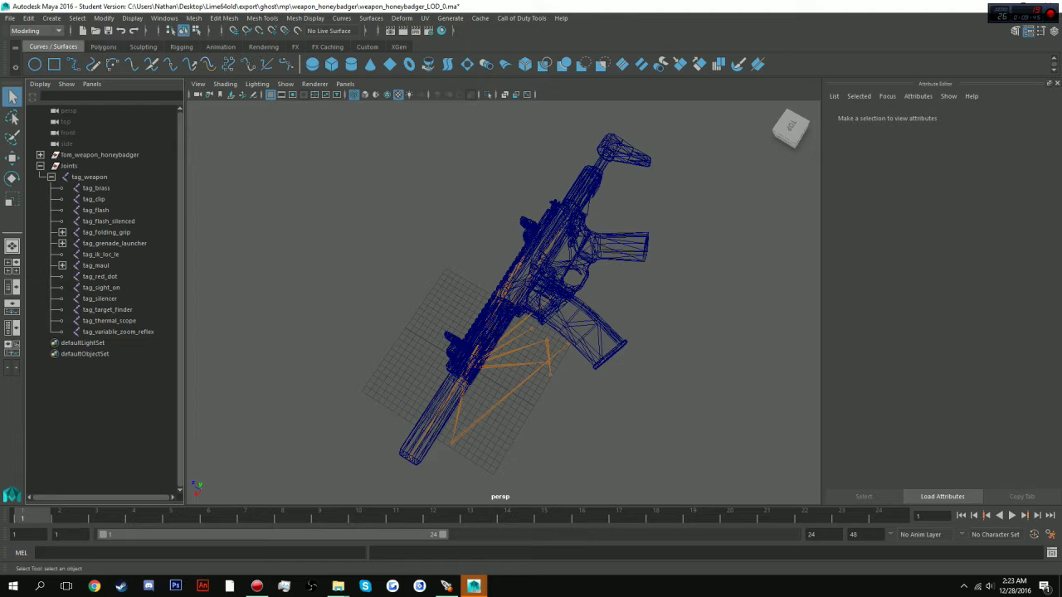
- Delete the tag_flash_silenced, tag_folding_grip and tag_grenade_launcher joints while keeping tag_flash
left_click(109, 221)
key("Delete")
left_click(96, 210)
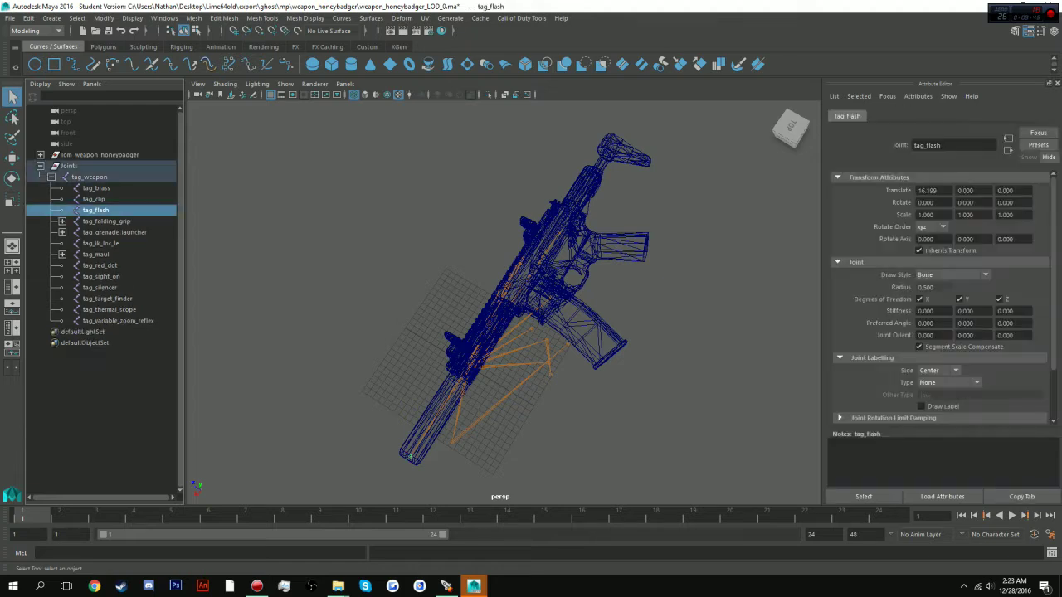
left_click(106, 222)
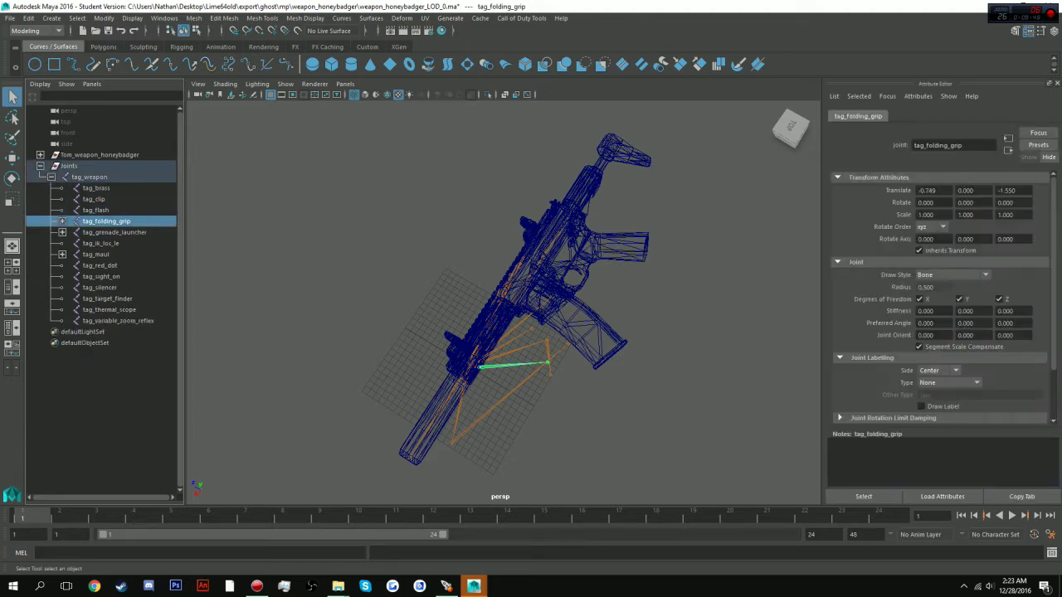
key("Delete")
left_click(109, 222)
key("Delete")
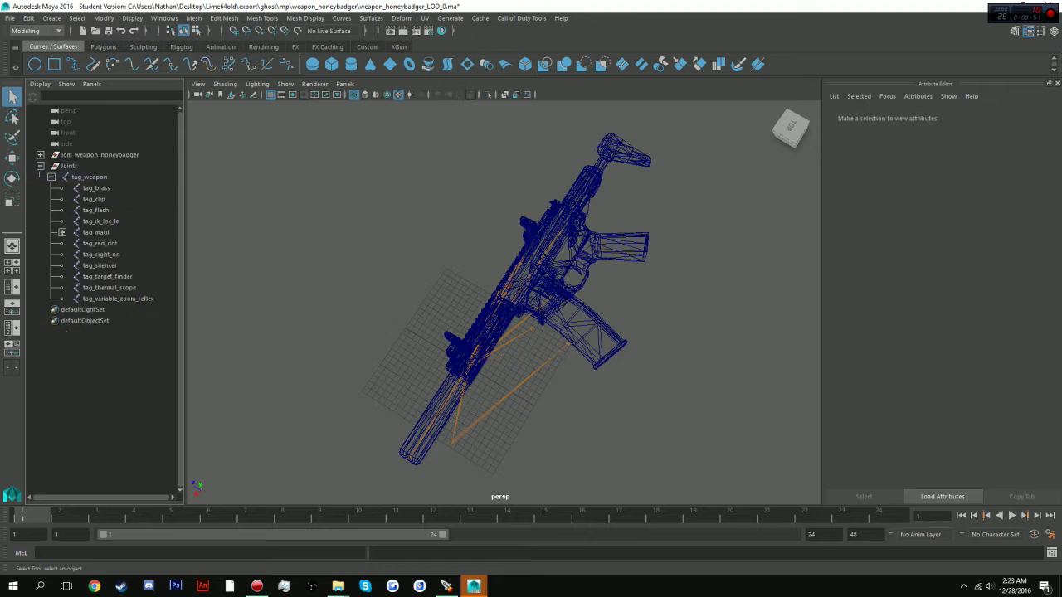
- Delete the tag_ik_loc_le, tag_maul and tag_red_dot joints from the weapon skeleton
left_click(100, 221)
key("Delete")
left_click(96, 222)
key("Delete")
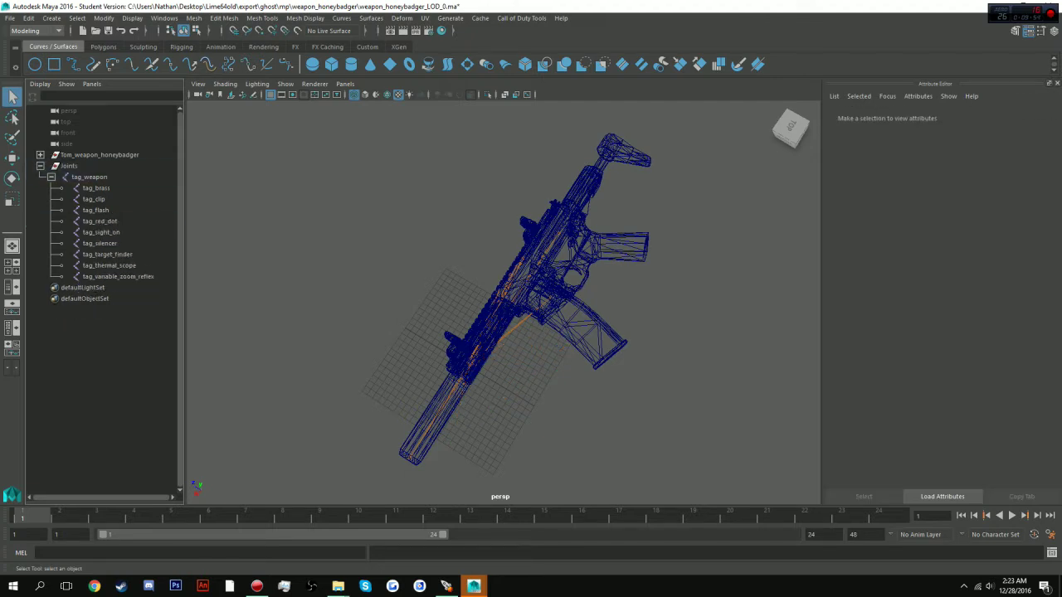
left_click(100, 220)
key("Delete")
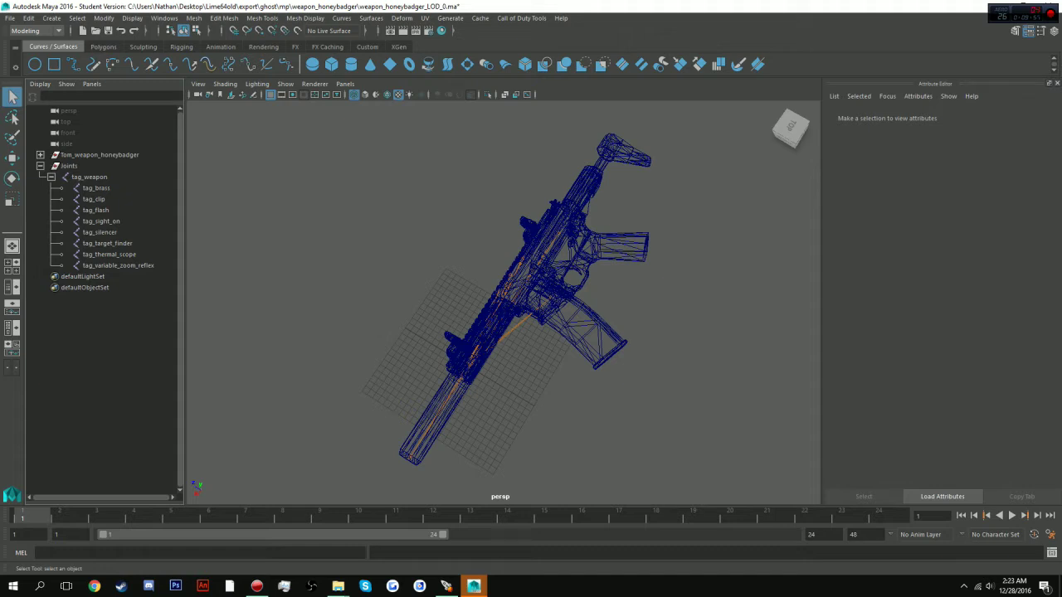
- Delete the tag_silencer, tag_target_finder, tag_thermal_scope and tag_variable_zoom_reflex joints, leaving tag_sight_on in place
left_click(100, 232)
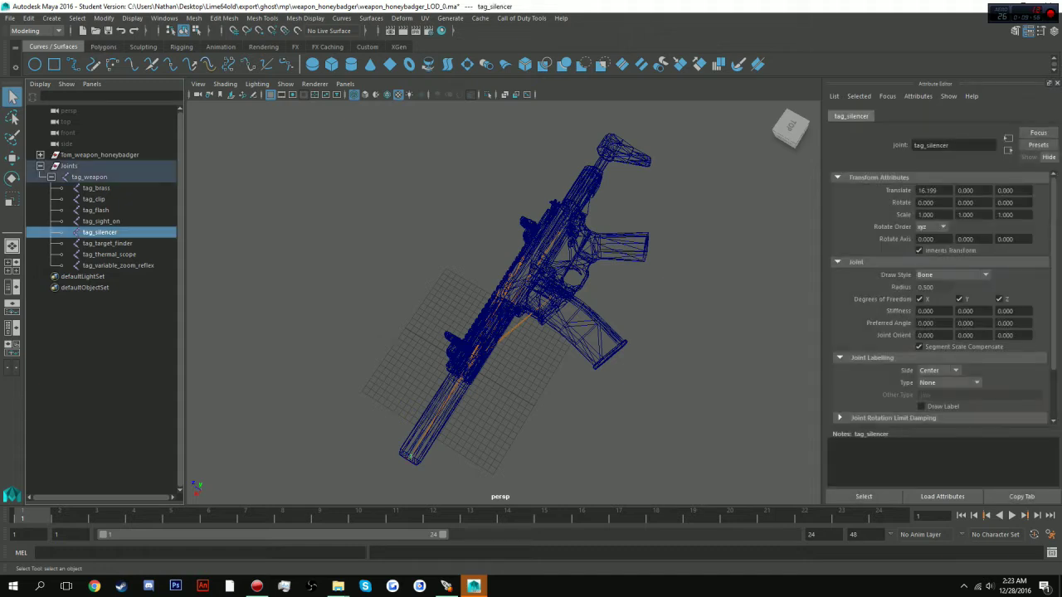
key("Delete")
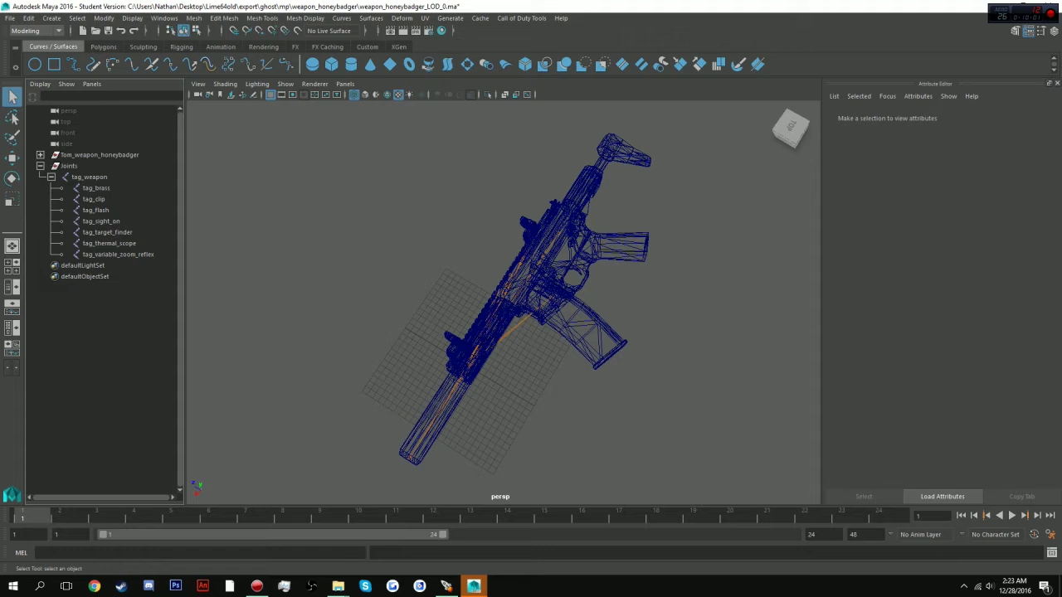
left_click(107, 232)
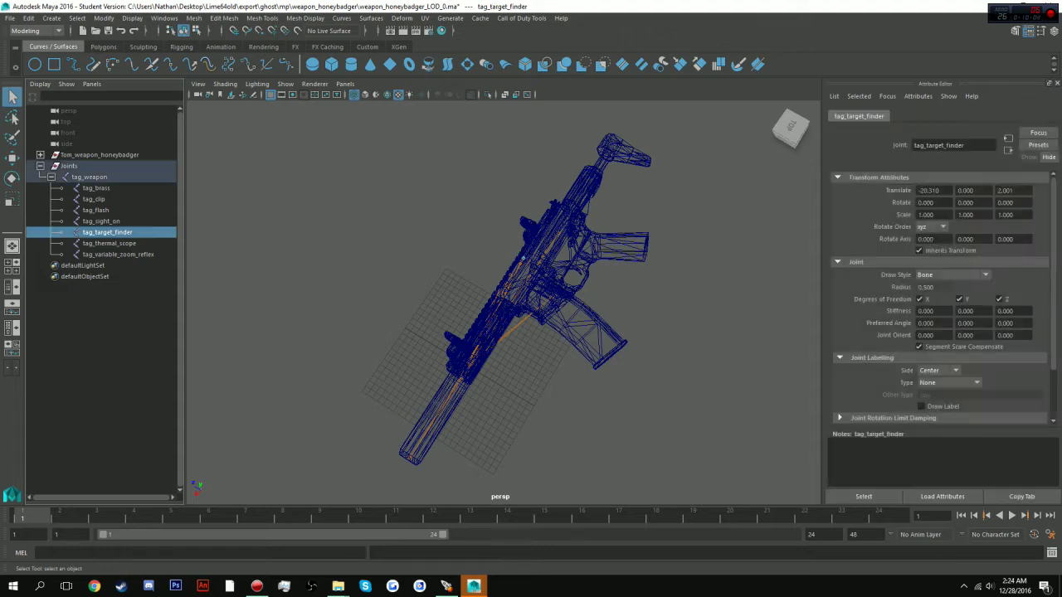
key("Delete")
left_click(107, 232)
key("Delete")
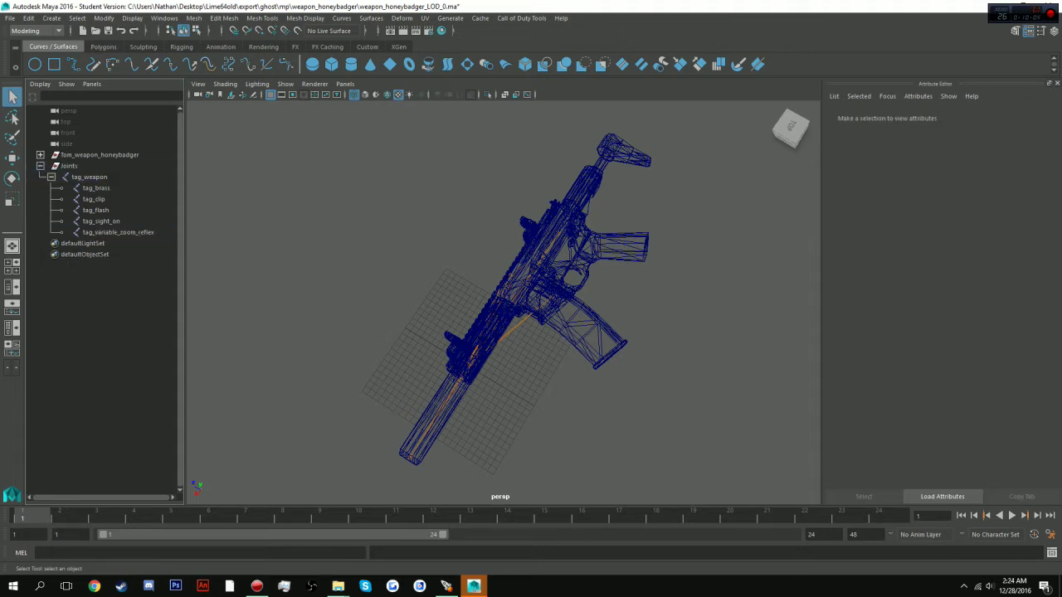
left_click(99, 232)
key("Delete")
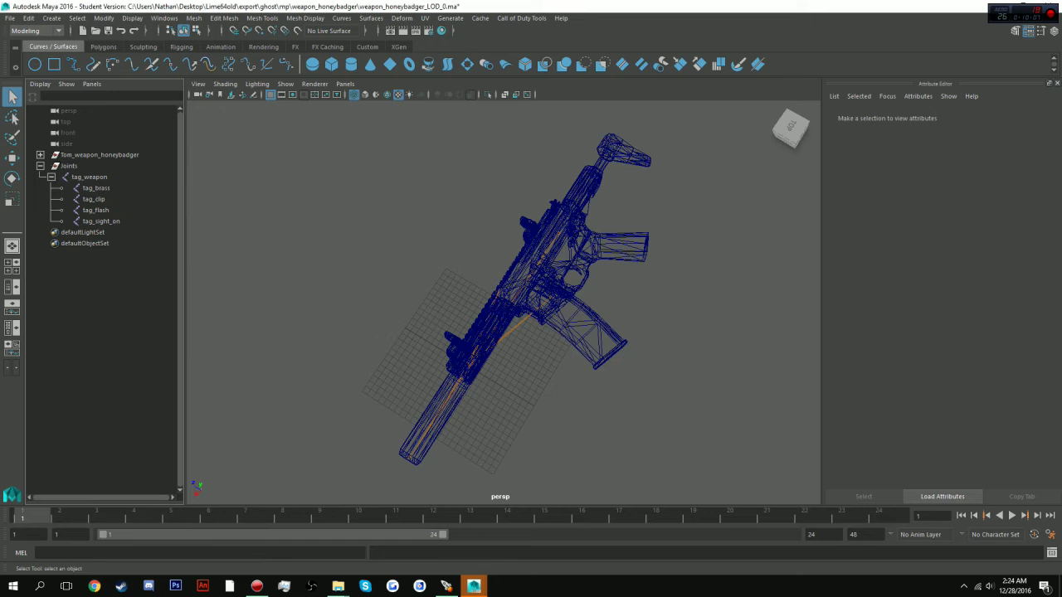
- Collapse the Joints group, display the weapon with textures, and select the full hierarchy of Tom_weapon_honeybadger and Joints
left_click(40, 166)
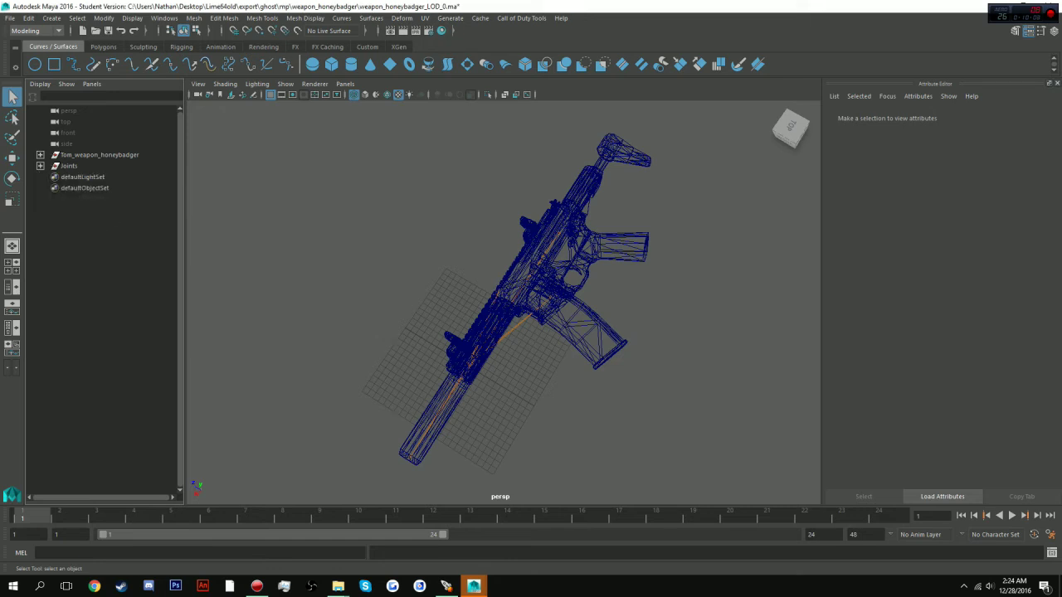
key("6")
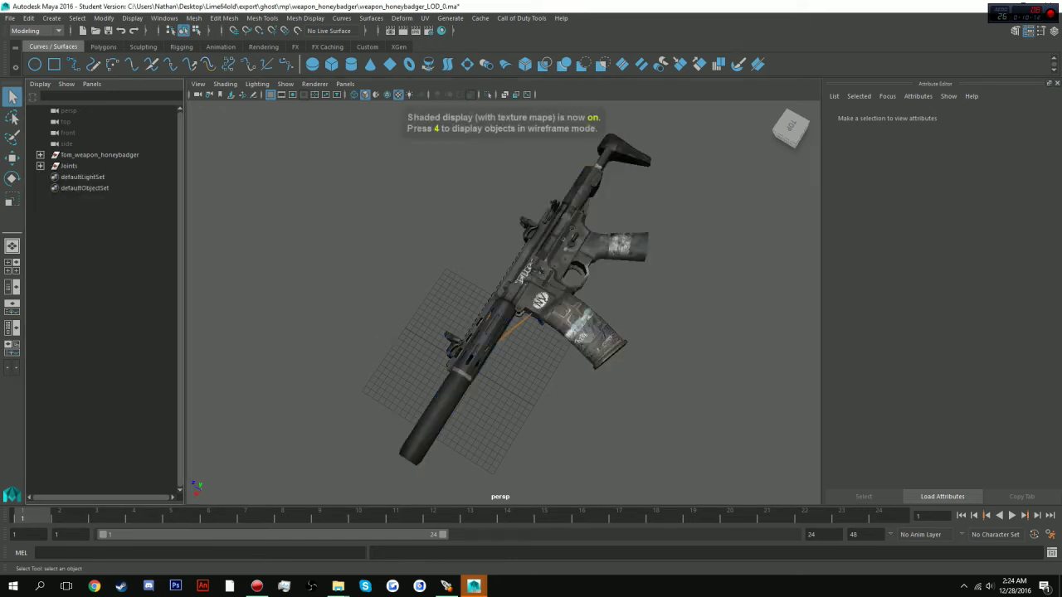
left_click(100, 156)
left_click(69, 166, "shift")
left_click(78, 18)
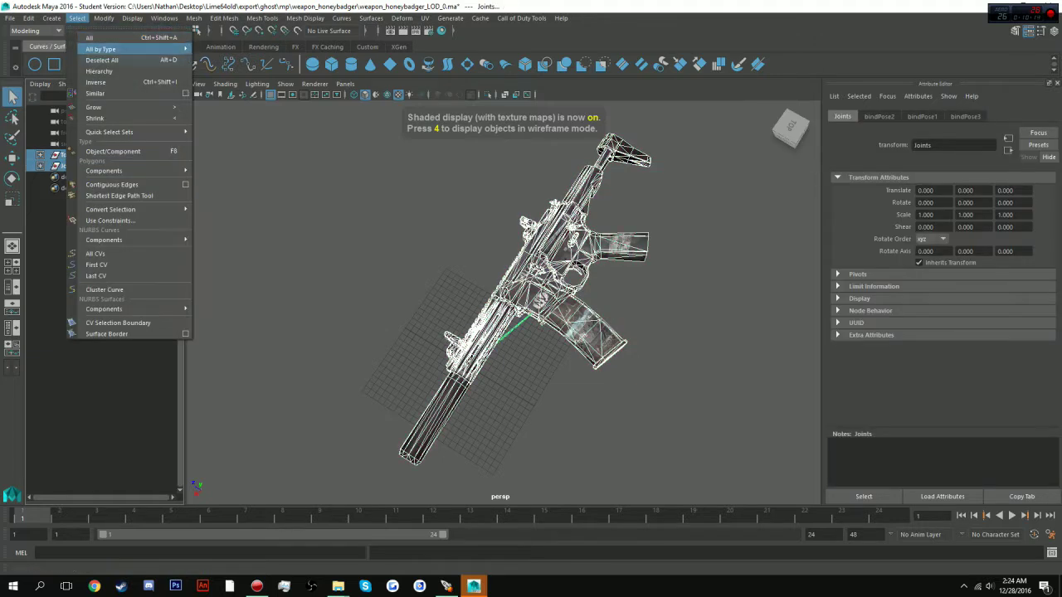
left_click(93, 71)
left_click(532, 18)
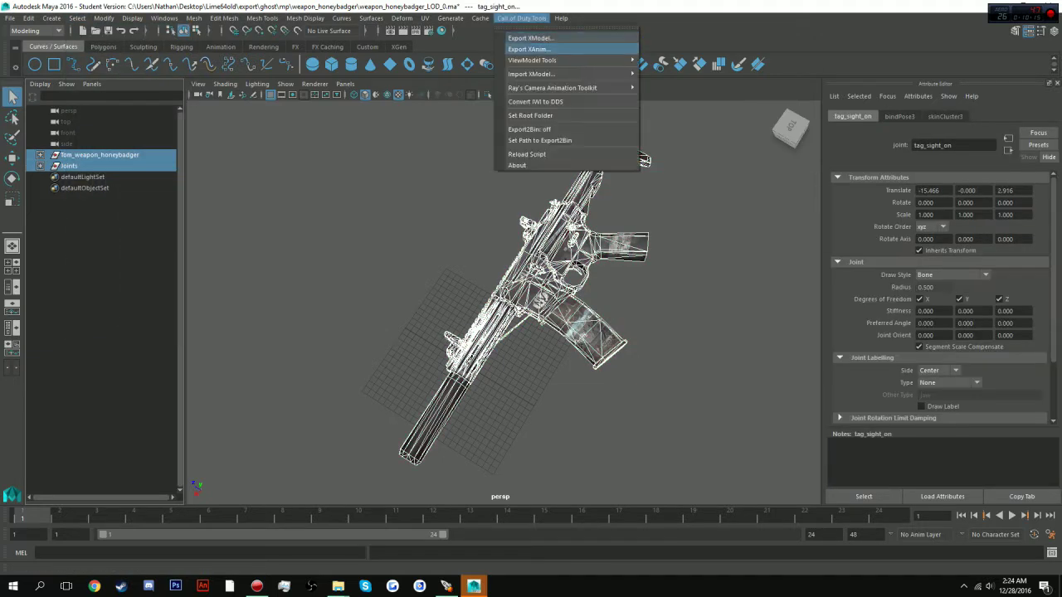
left_click(564, 43)
left_click(605, 109)
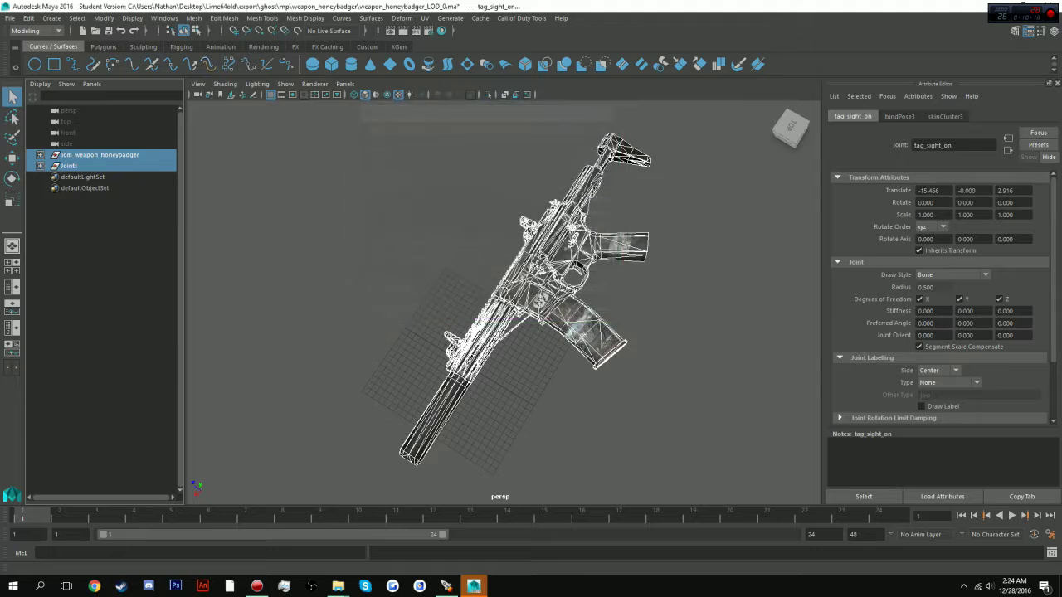
- Export the selected weapon as an XModel file named honey_wm in the desktop's MODEL EXPORTING folder, and close the export dialog
left_click(520, 18)
left_click(531, 38)
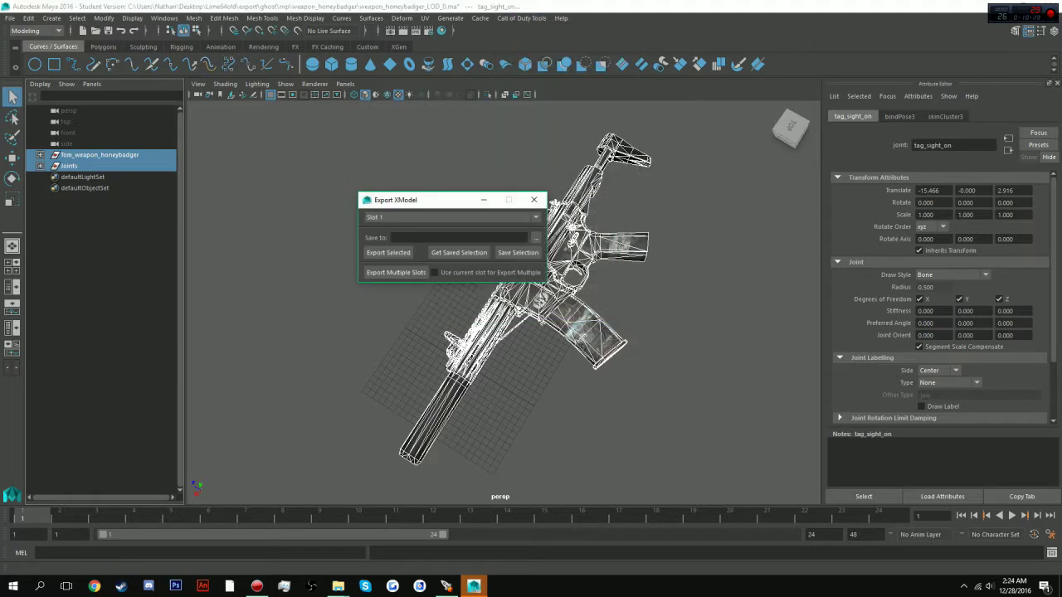
left_click(537, 236)
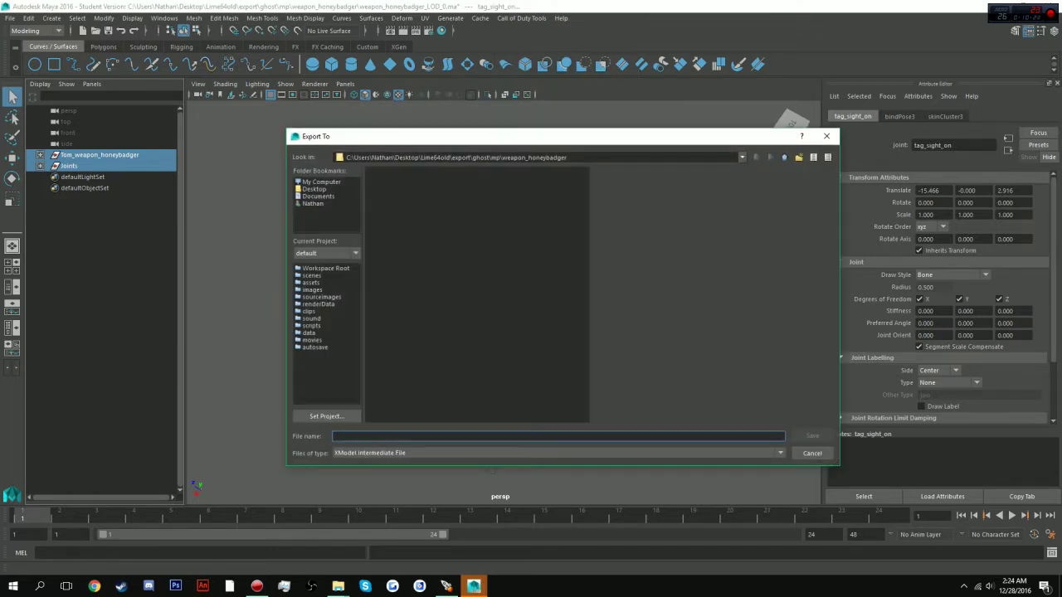
left_click(315, 189)
double_click(403, 243)
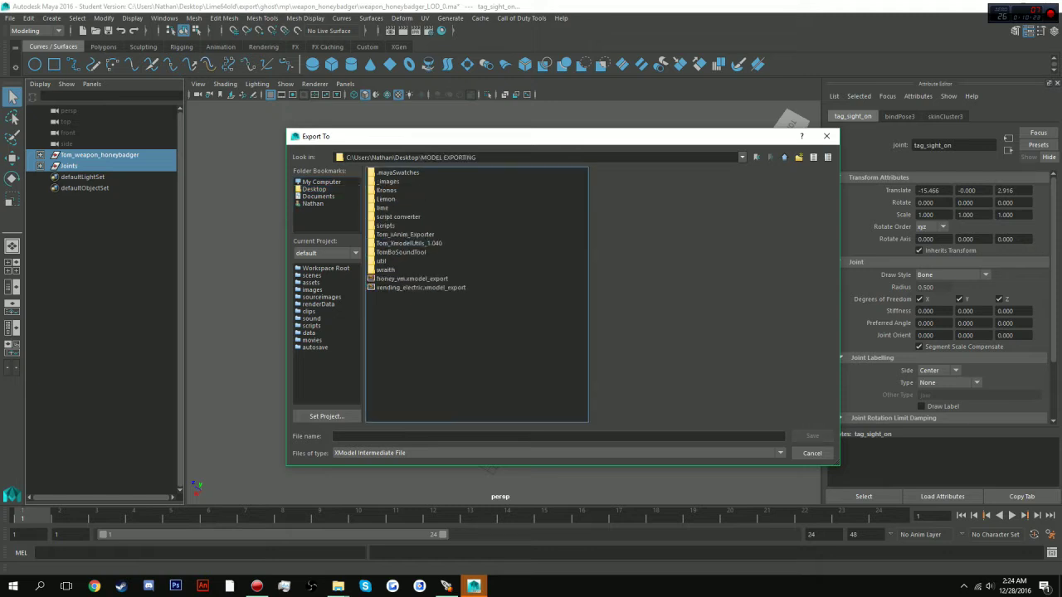
left_click(415, 436)
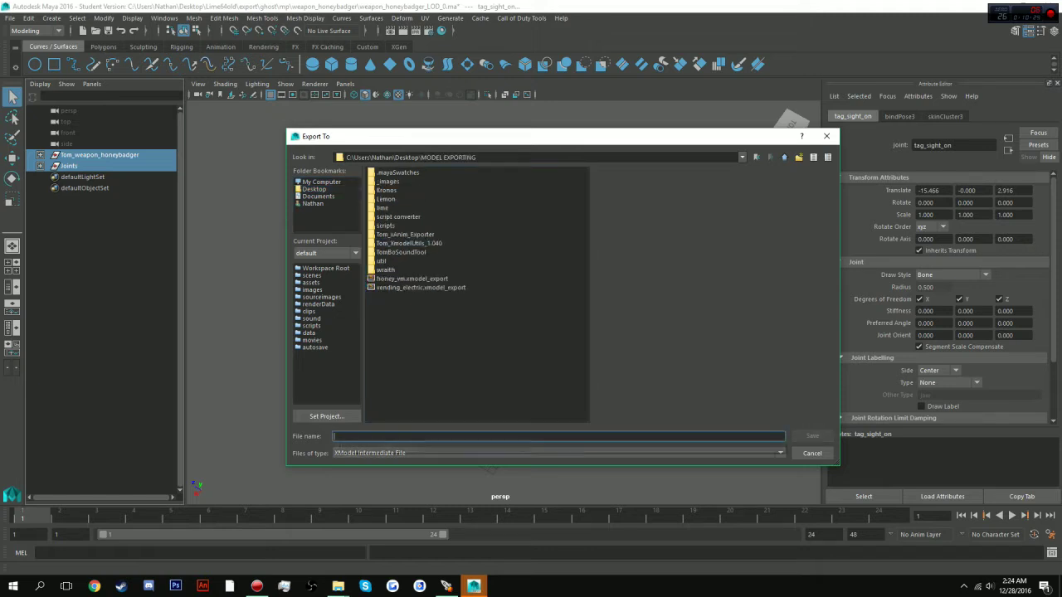
type("honey_")
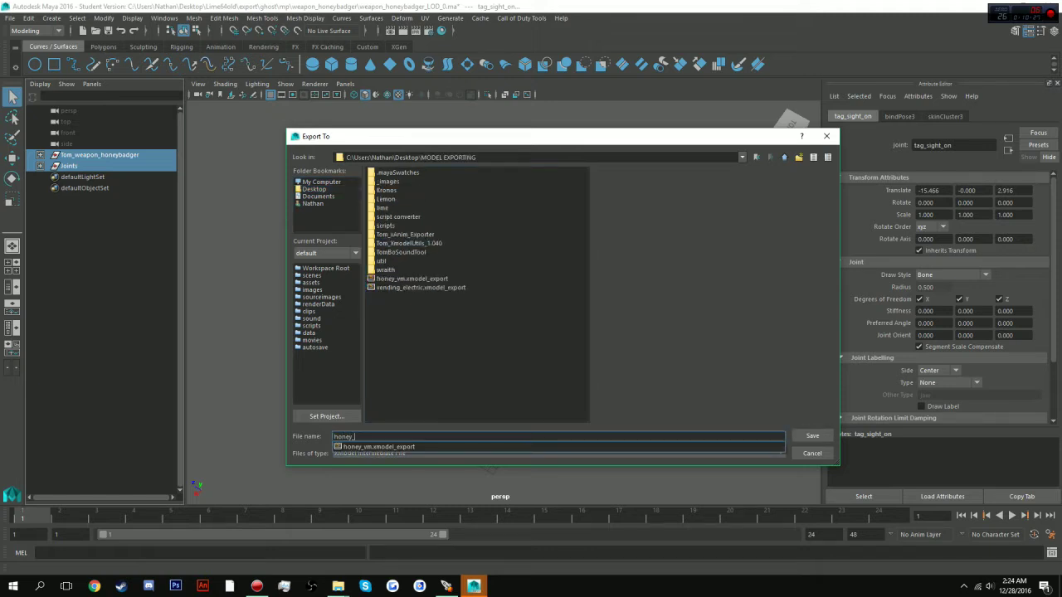
type("vm")
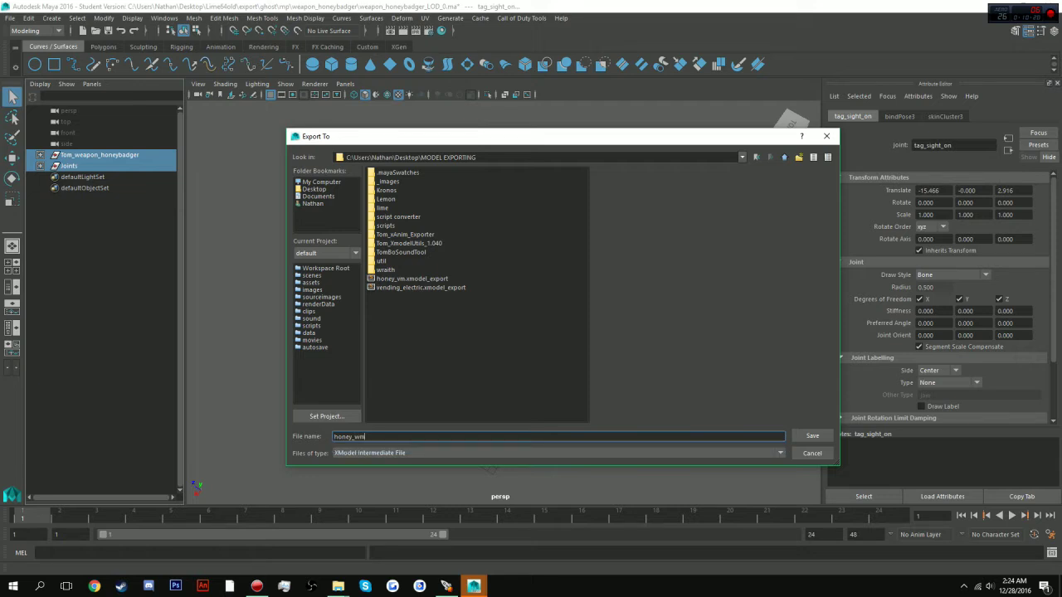
key("Return")
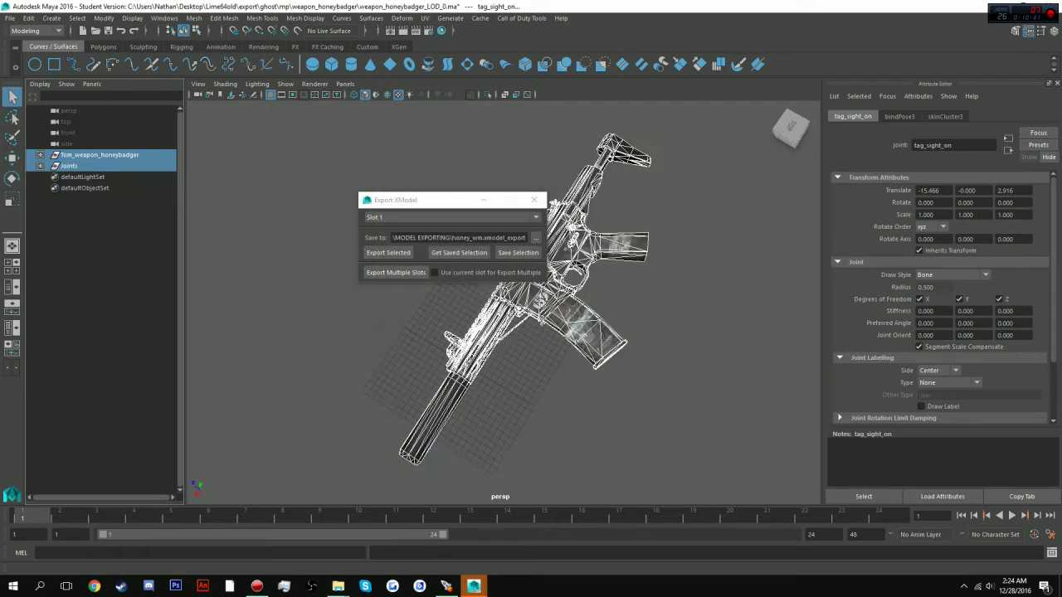
key("Return")
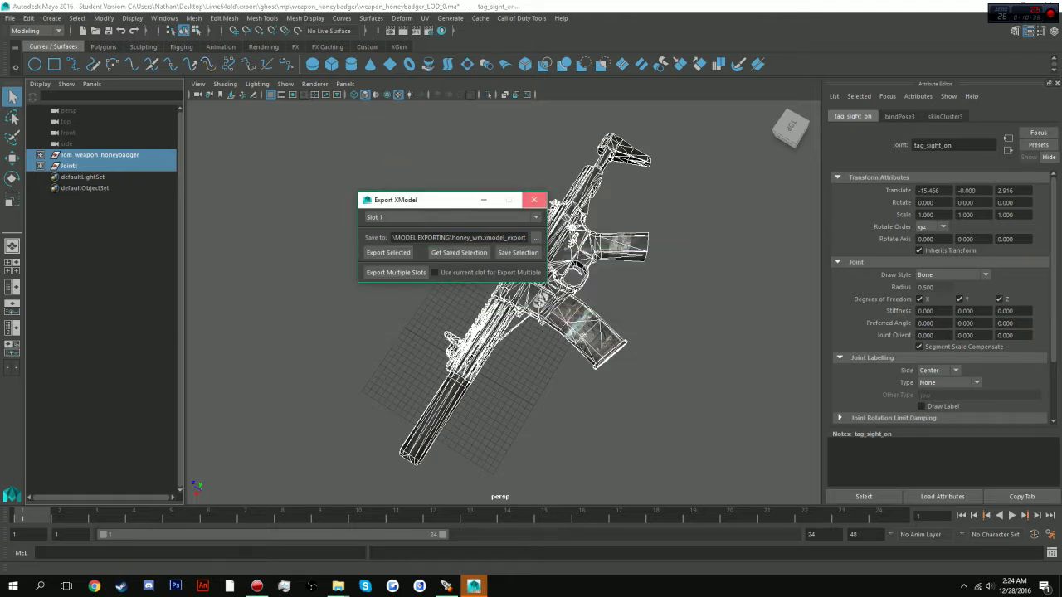
left_click(534, 200)
- Close the Maya window with the weapon_honeybadger_LOD_0 scene and maximize the one holding conversion_rig_honey
left_click_drag(821, 7, 748, 69)
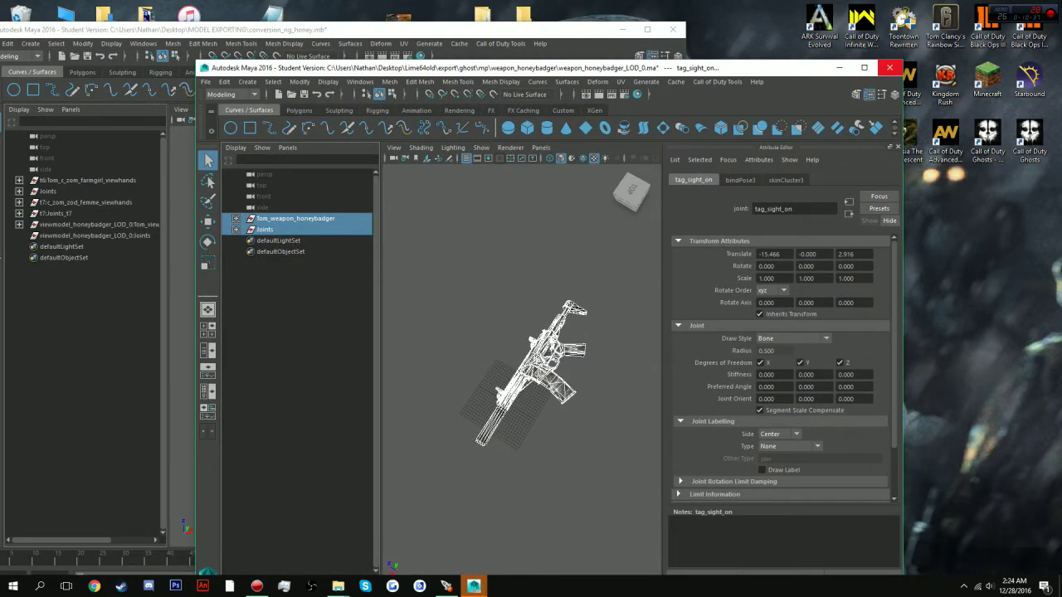
left_click(889, 68)
left_click(889, 67)
left_click(531, 299)
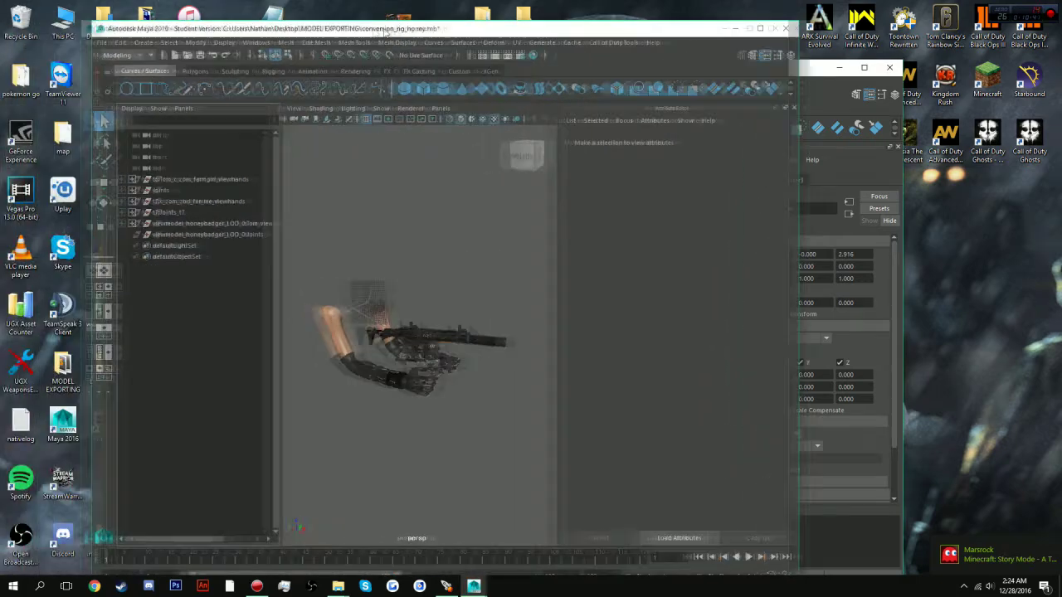
double_click(385, 30)
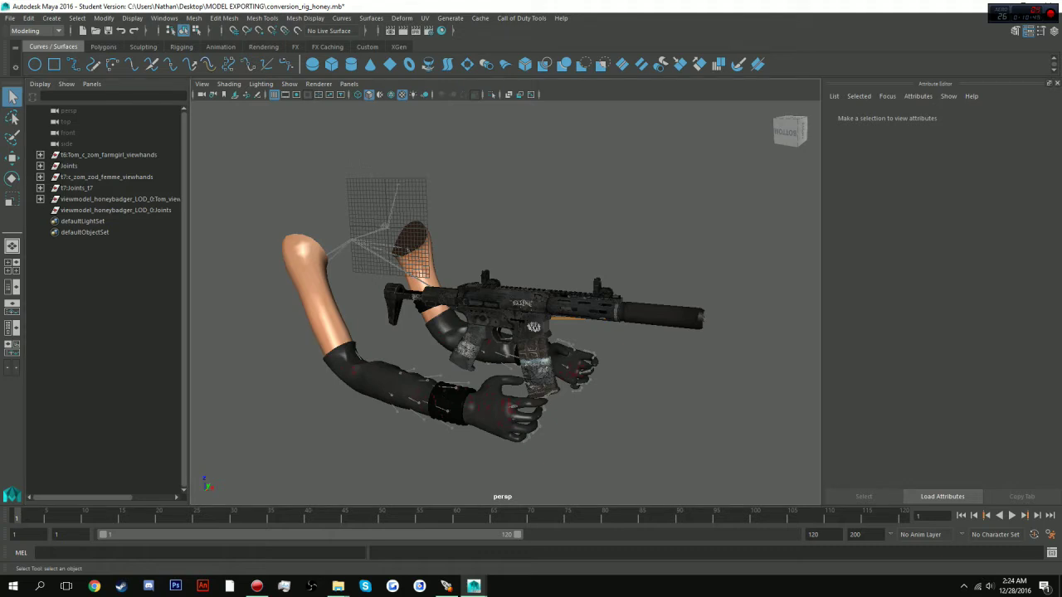
- Select t7:Joints_t7 together with its whole joint hierarchy
mouse_move(505, 307)
left_mouse_down("alt")
mouse_move(432, 303)
mouse_move(438, 324)
mouse_move(515, 308)
left_mouse_up("alt")
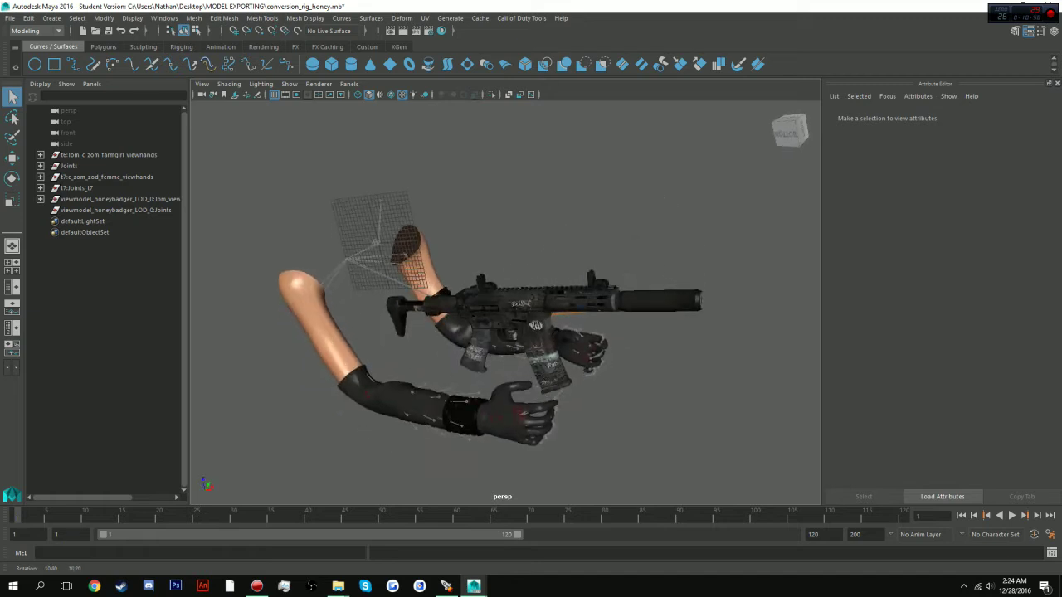
left_click(77, 187)
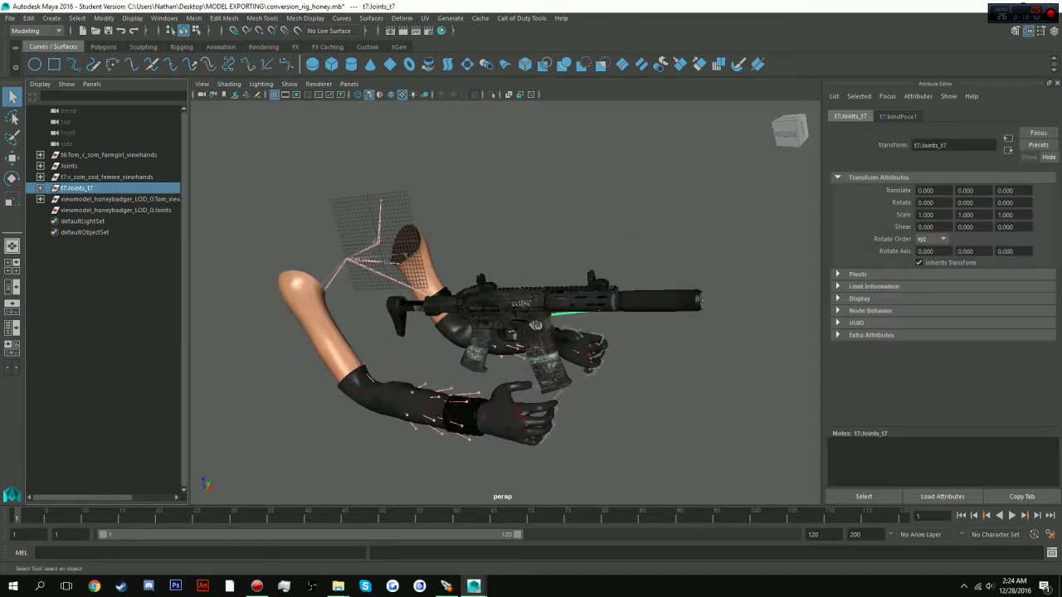
left_click(77, 17)
mouse_move(100, 49)
left_click(99, 71)
- Run the removeNamespace script from MODEL EXPORTING's scripts folder on the selected t7 joints, and undo the last change
mouse_move(337, 585)
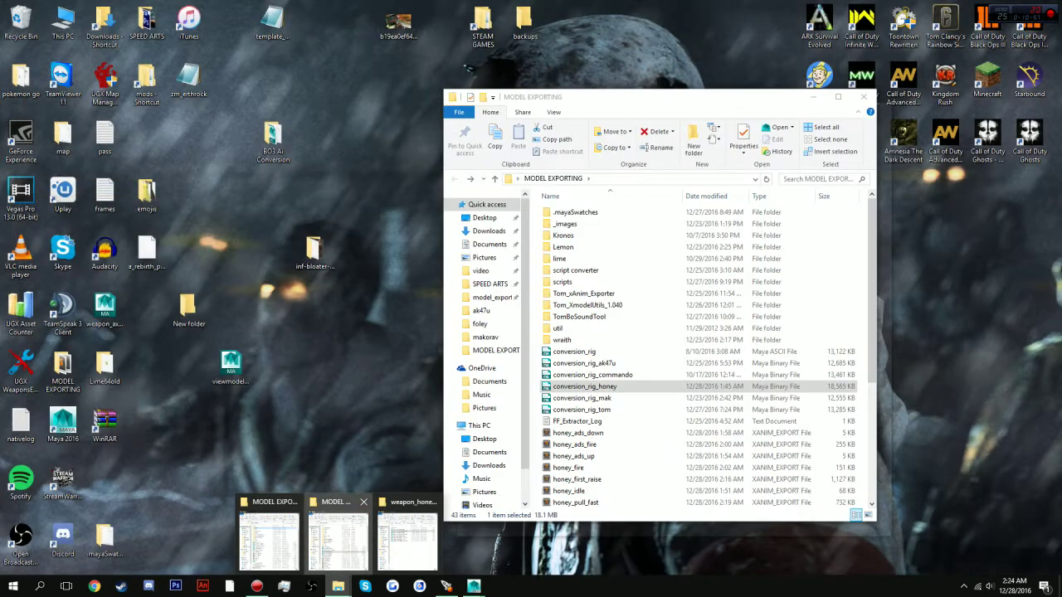
left_click(339, 539)
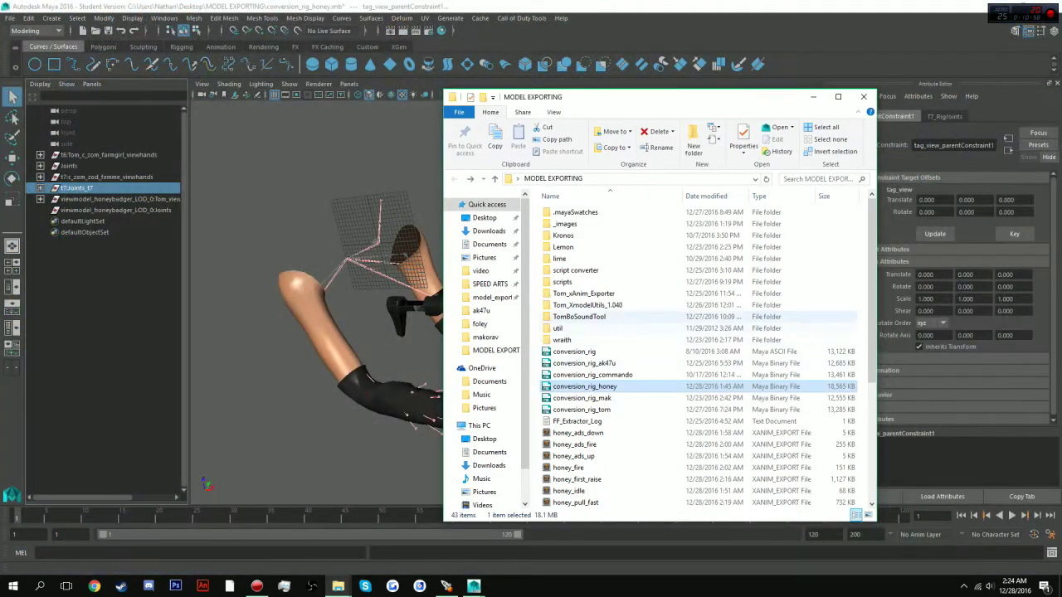
double_click(564, 282)
left_click_drag(574, 213, 365, 208)
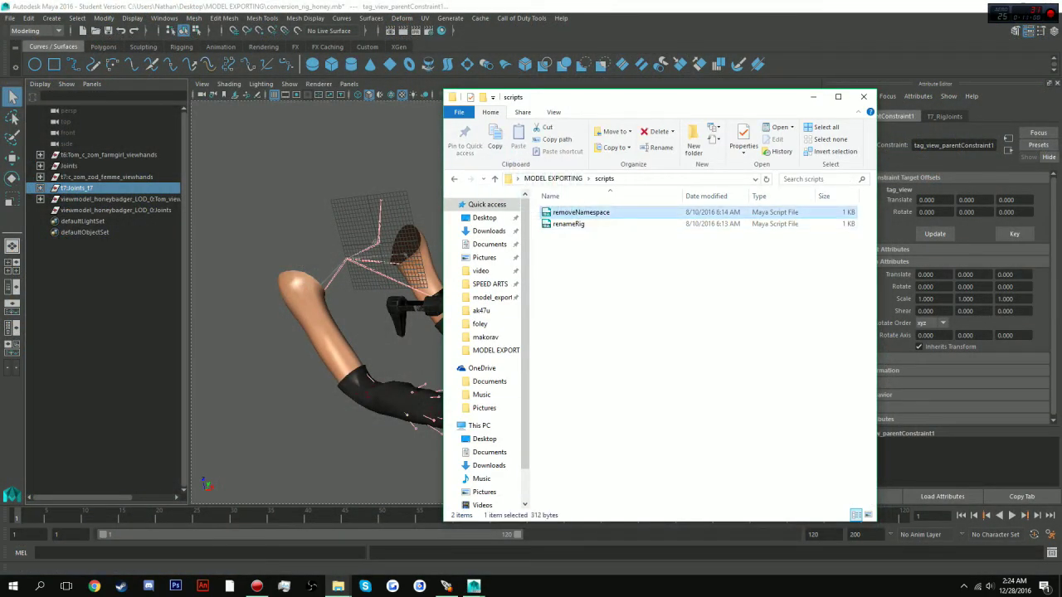
left_click_drag(574, 213, 373, 199)
left_click(374, 199)
key("ctrl+z")
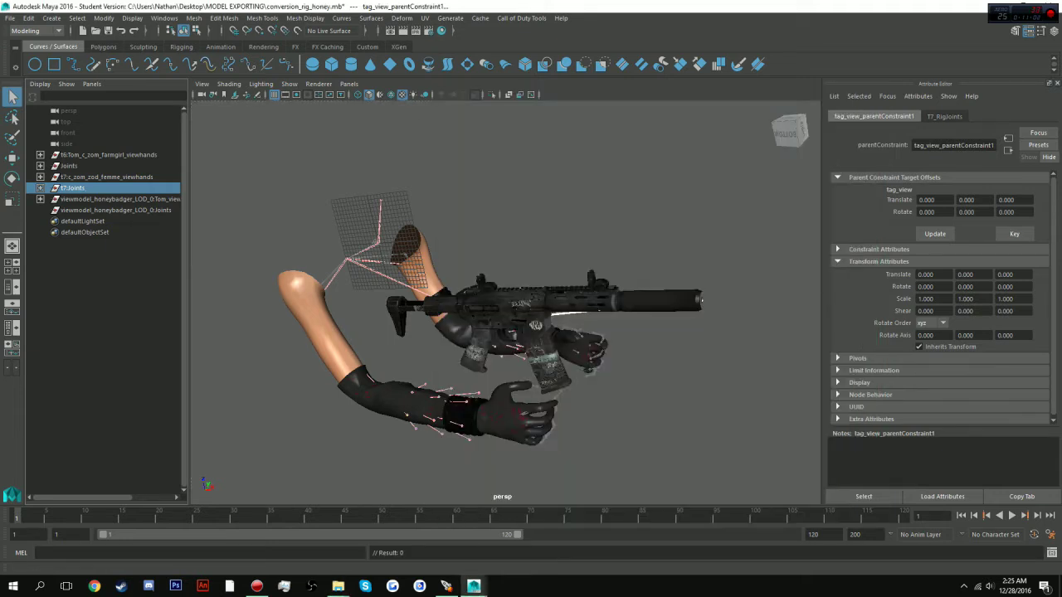
- Expand the viewmodel_honeybadger_LOD_0 mesh group and select the full t7:Joints hierarchy together with the group's first weapon mesh
left_click(40, 189)
left_click(40, 188)
left_click(40, 200)
left_click(124, 211)
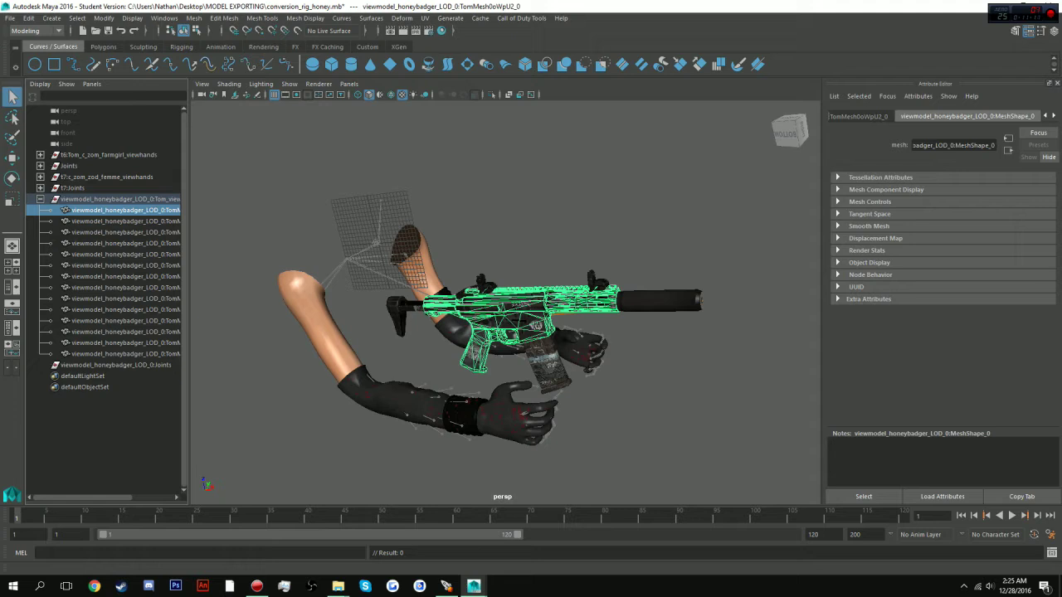
left_click(73, 189)
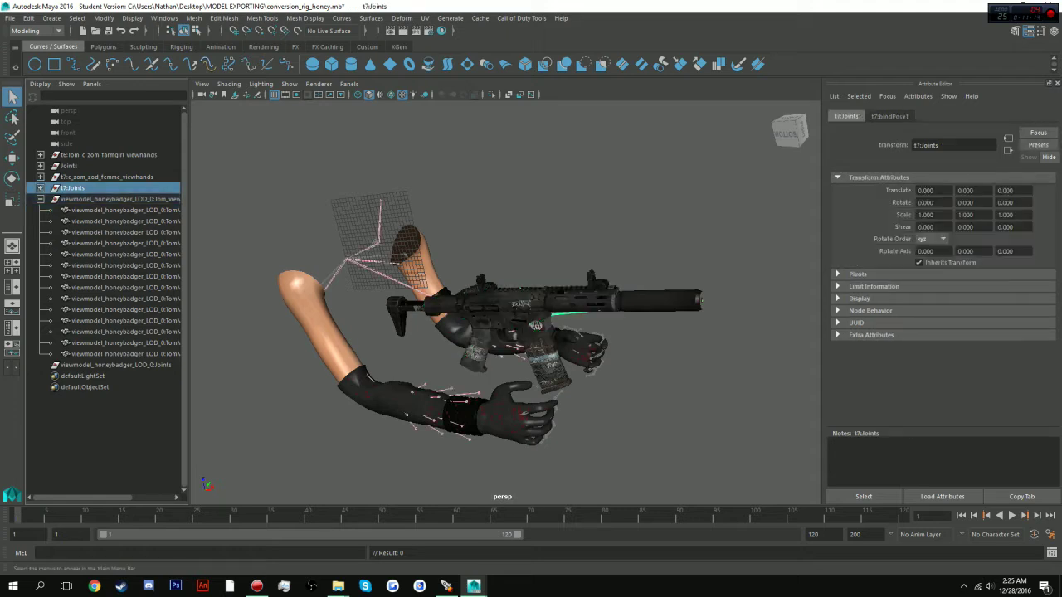
left_click(76, 18)
left_click(99, 71)
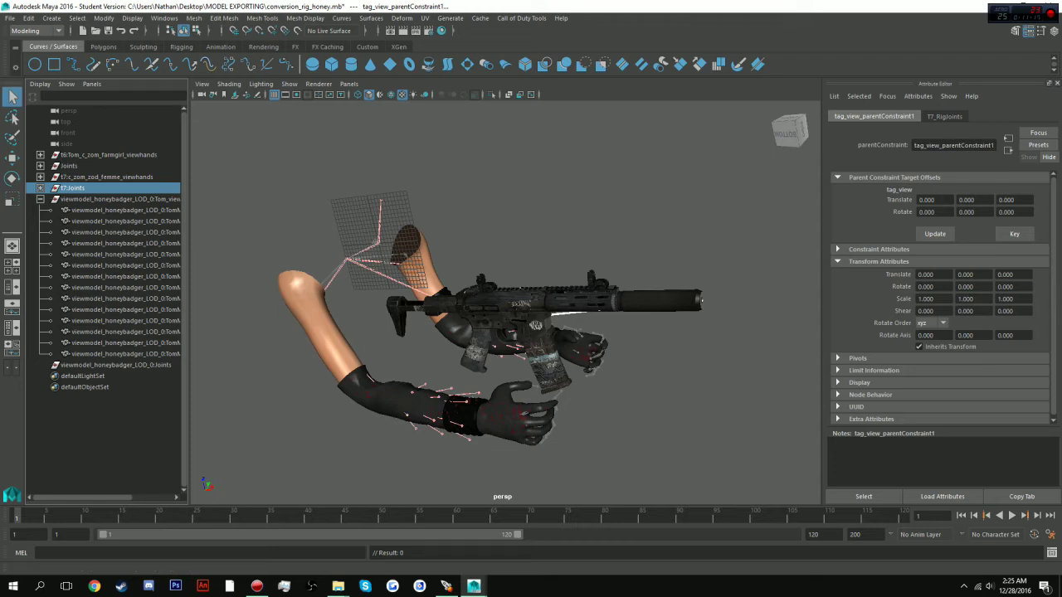
left_click(124, 211, "ctrl")
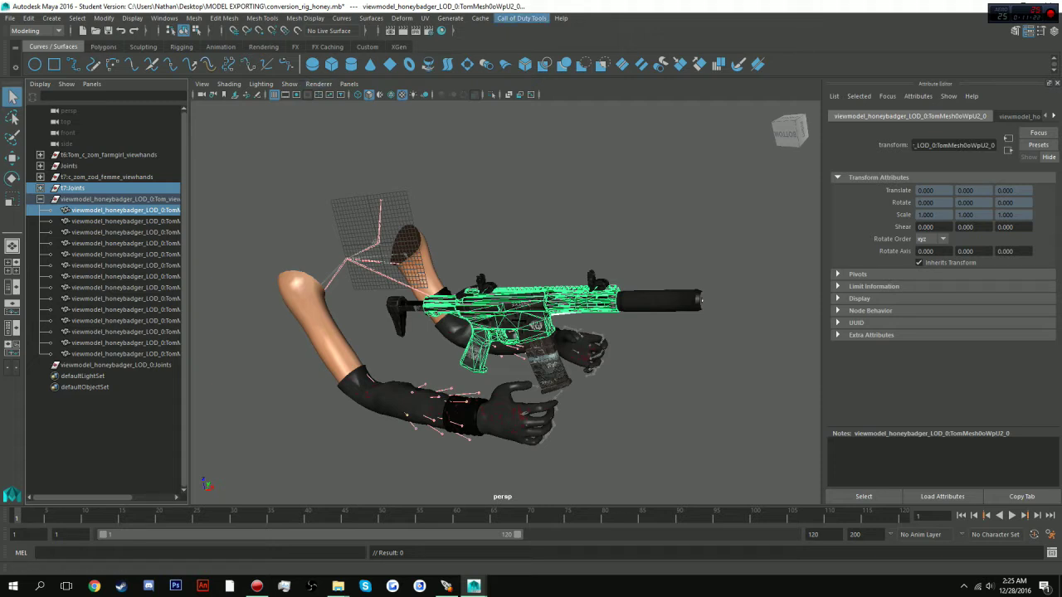
- Start an XModel export of the selected joints and weapon mesh, and open the file browser for its save location
left_click(521, 17)
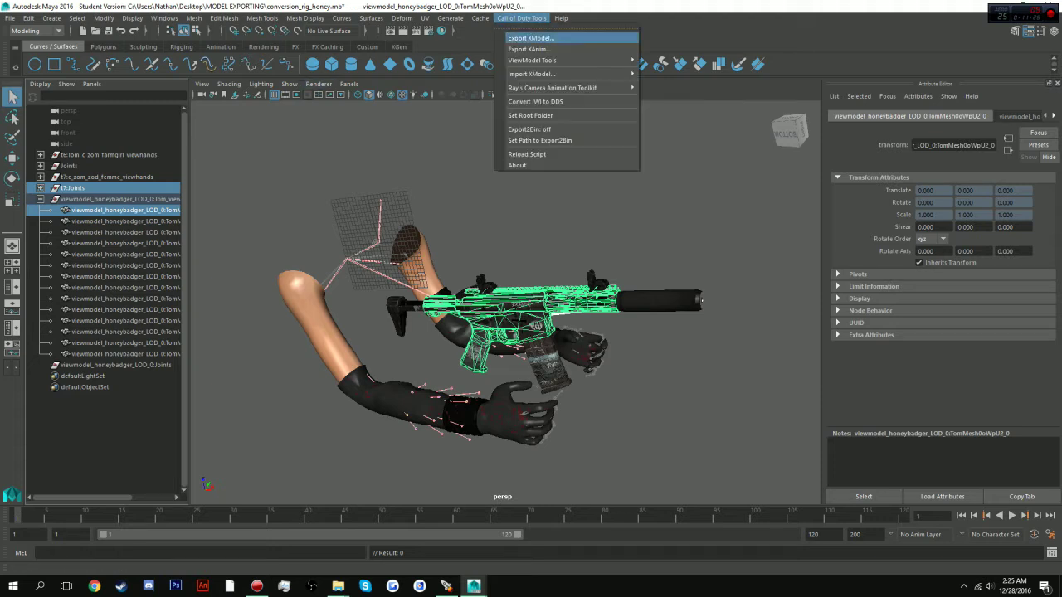
left_click(523, 35)
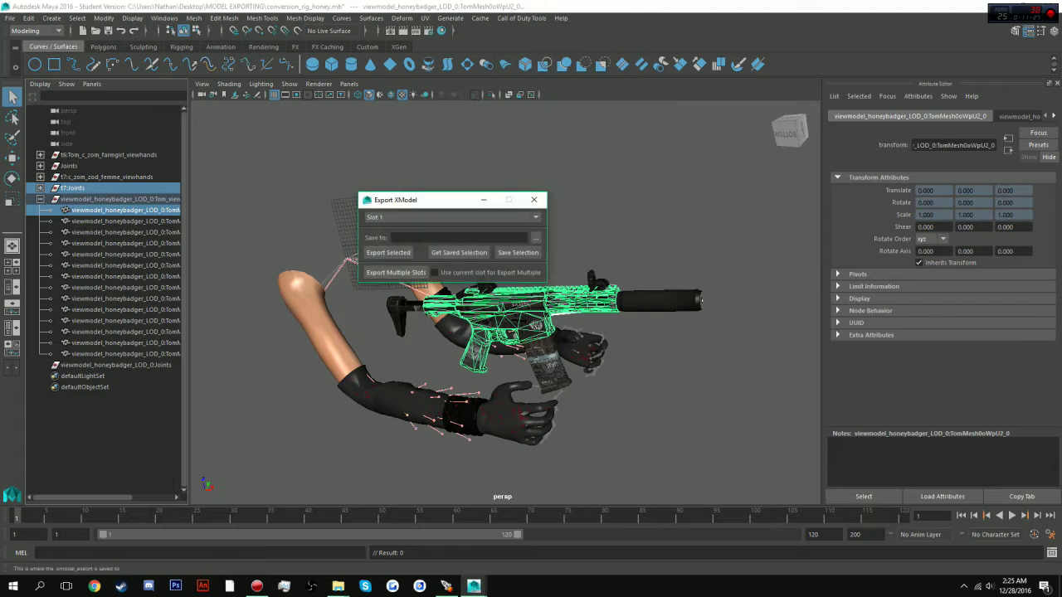
left_click(533, 237)
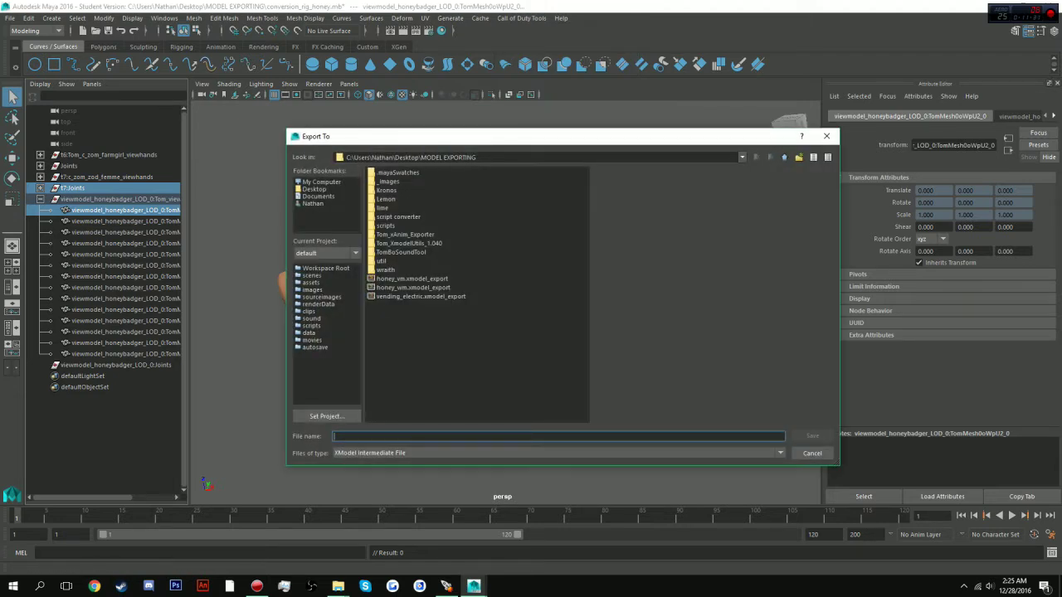
- Export the selected weapon mesh and joints as honey_base.xmodel_export into the MODEL EXPORTING folder, without saving the scene
type("honey")
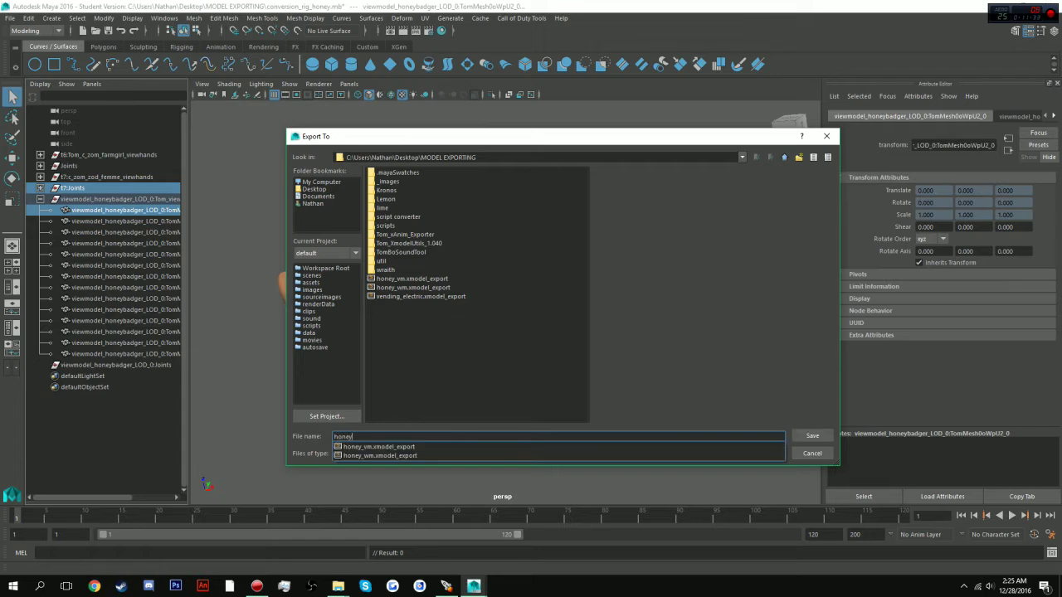
key("Return")
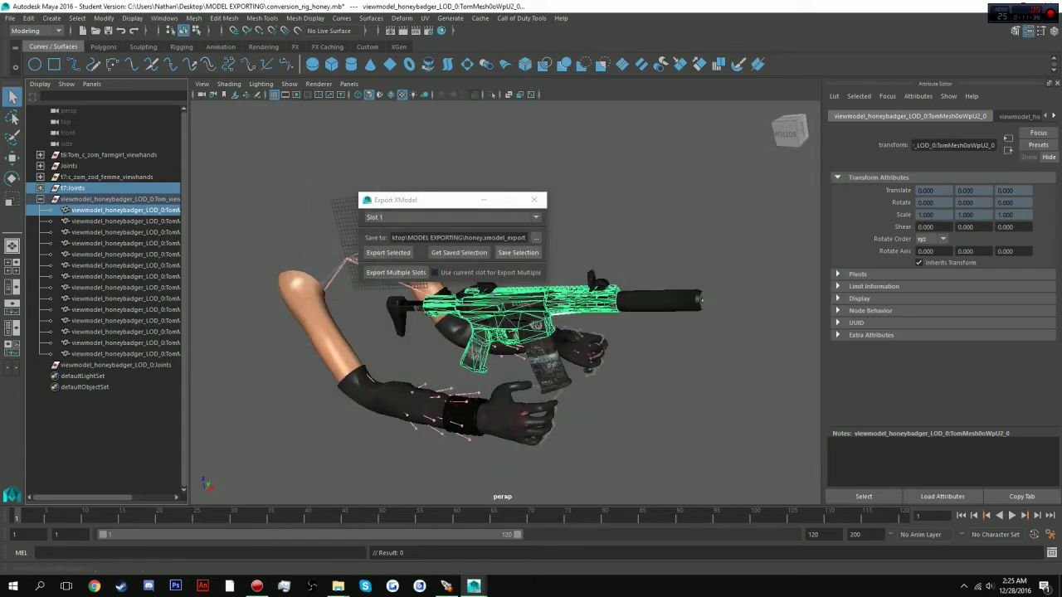
left_click(535, 237)
type("h")
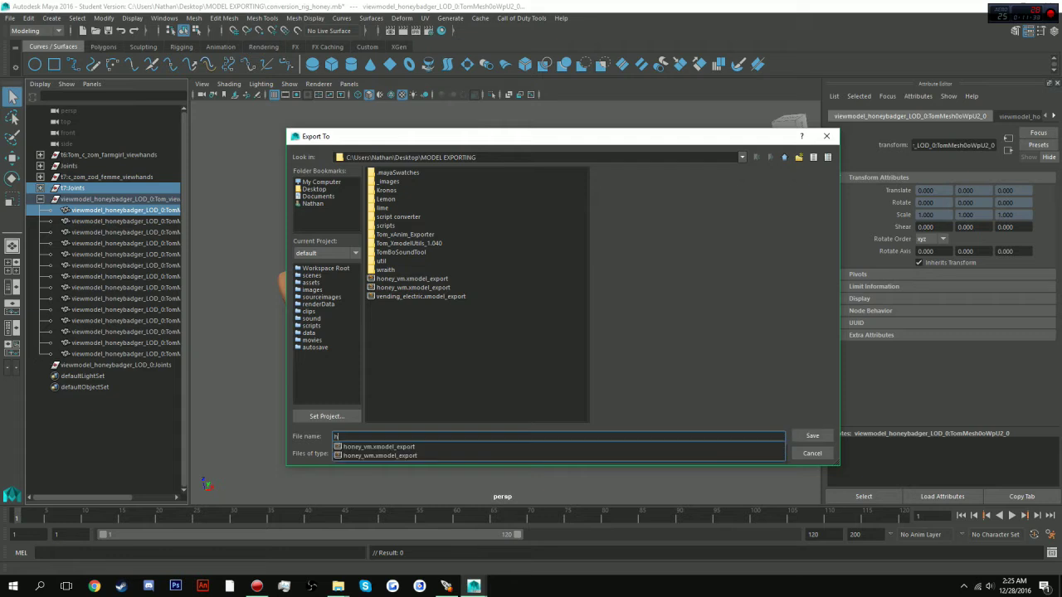
type("oney_base")
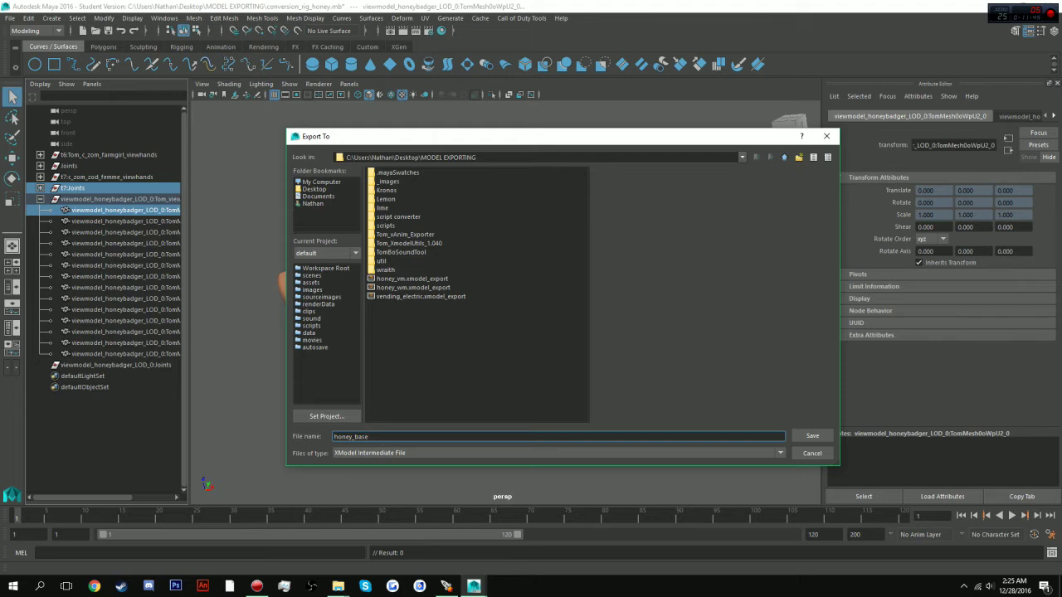
key("Return")
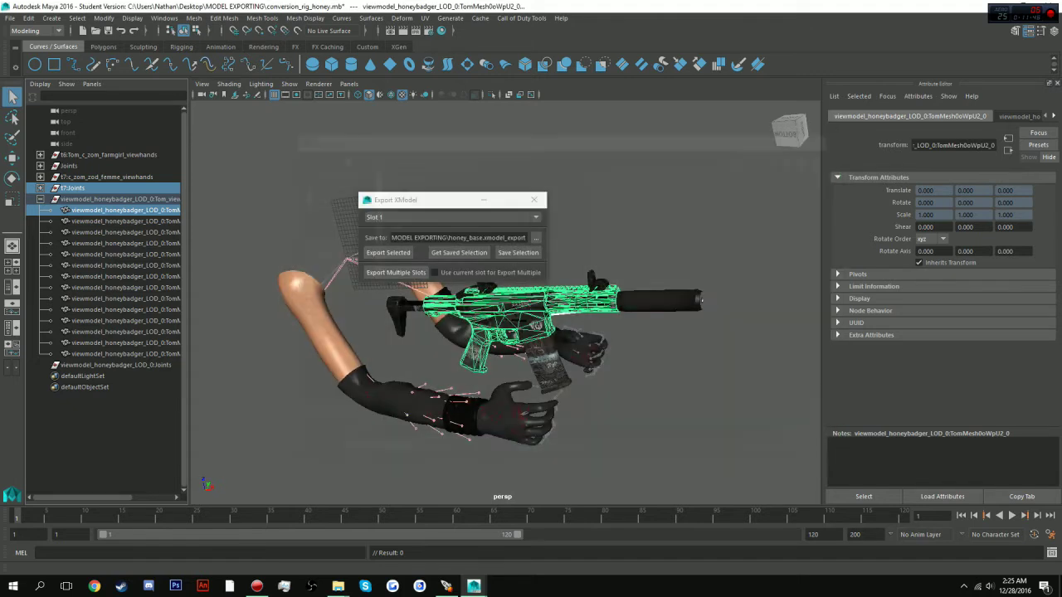
left_click(388, 253)
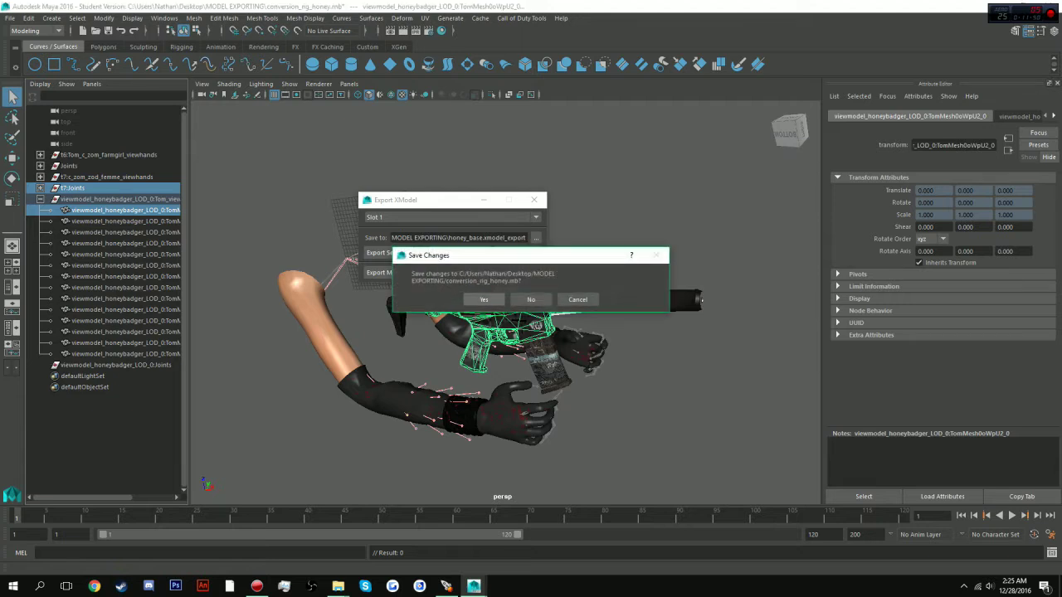
left_click(531, 299)
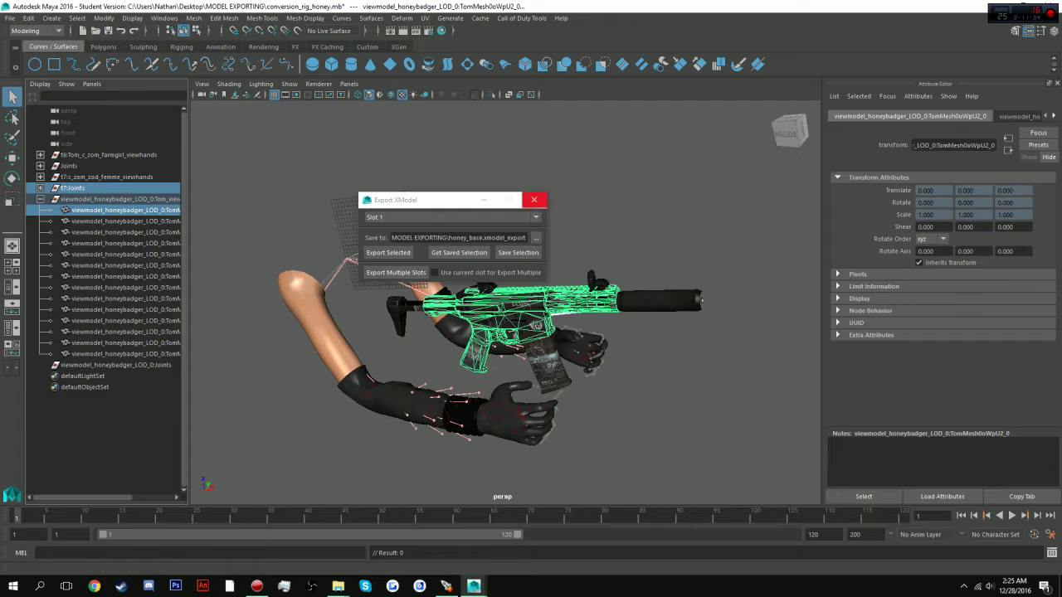
- Close the XModel exporter and exit Maya, discarding the scene changes
left_click(534, 200)
left_click_drag(531, 8, 364, 46)
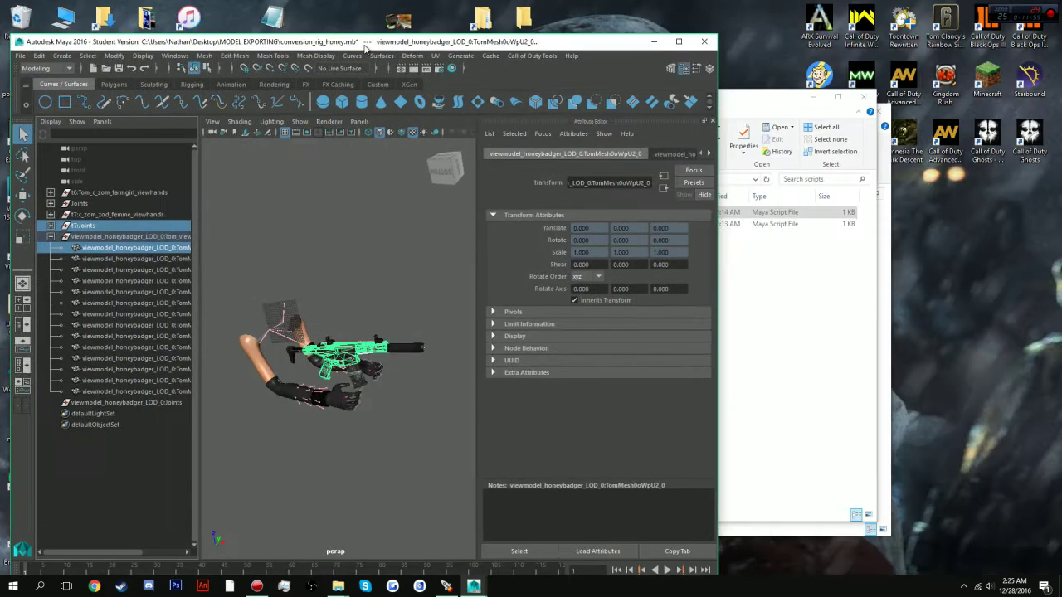
left_click(704, 42)
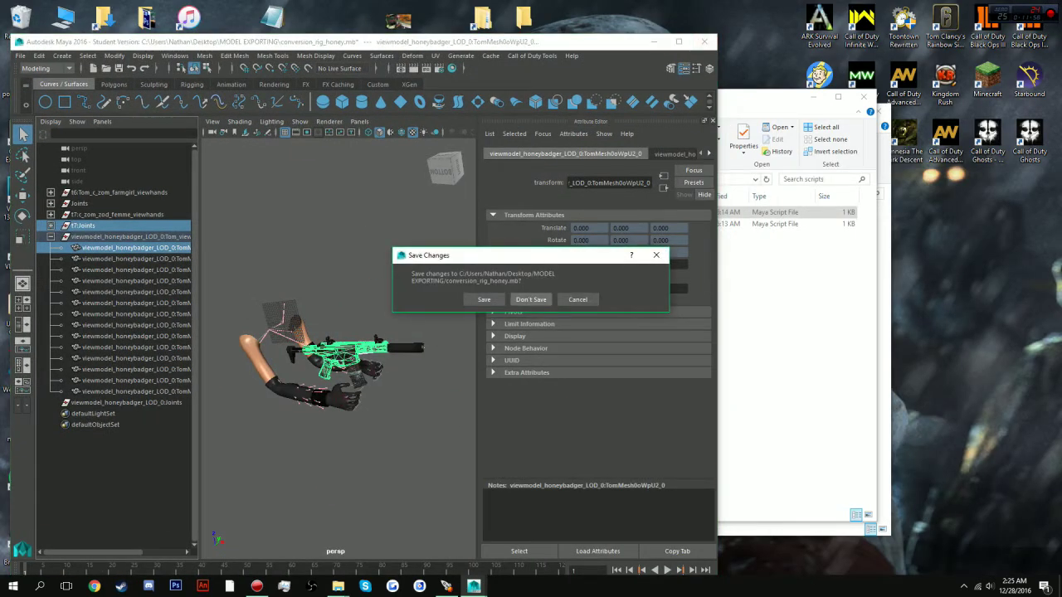
left_click(530, 300)
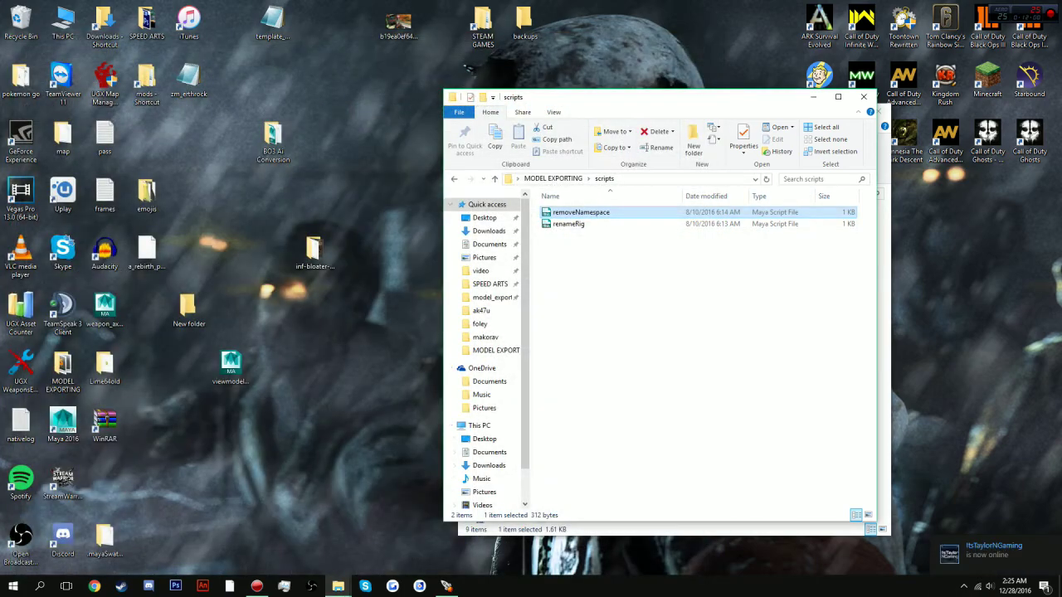
- Close the scripts and weapon_honeybadger folder windows
left_click(863, 96)
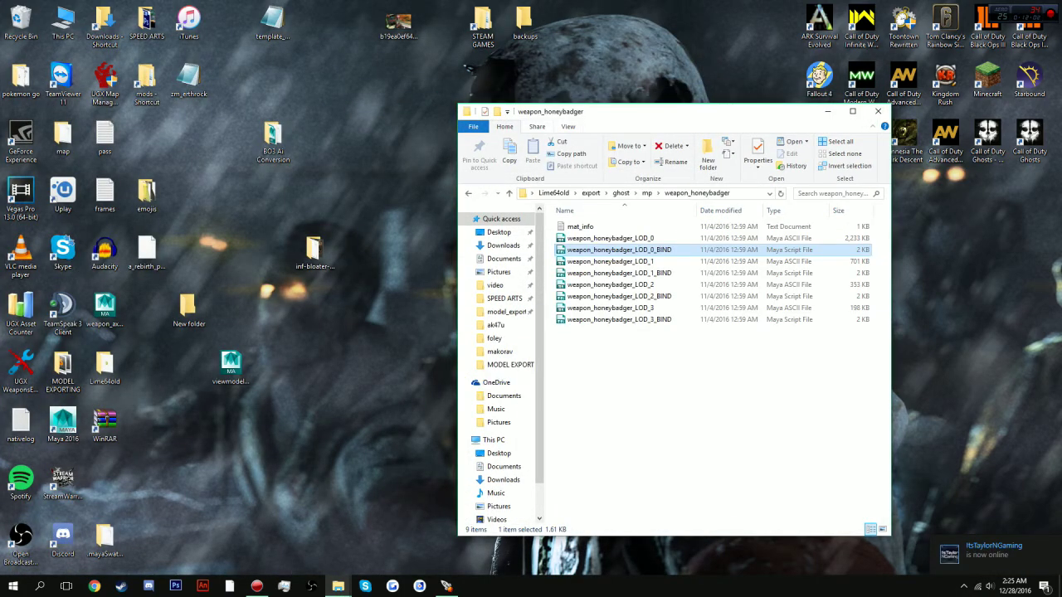
left_click_drag(572, 111, 451, 114)
left_click(754, 114)
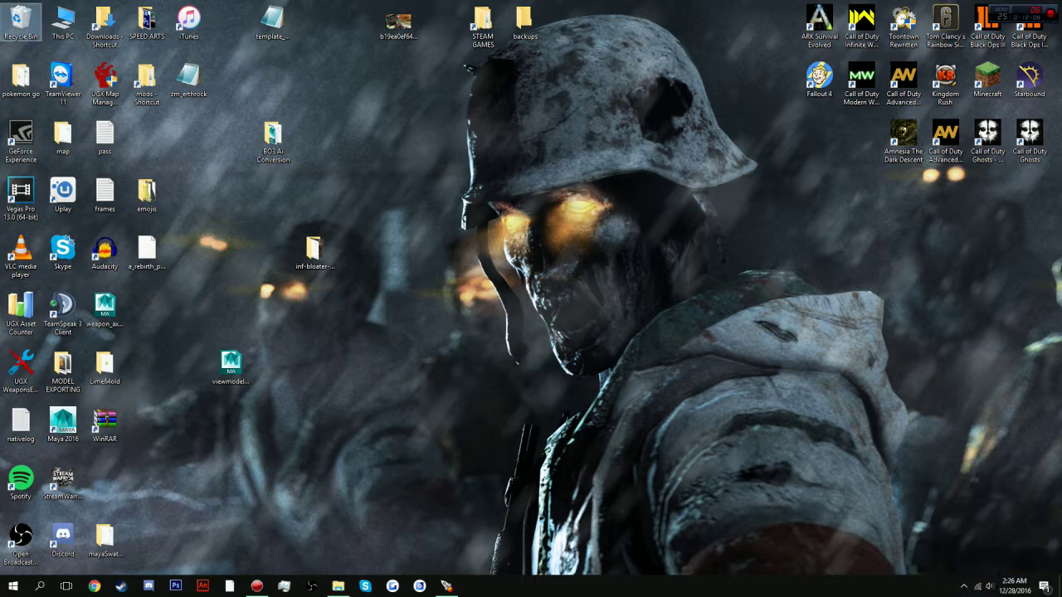
- Open the MODEL EXPORTING folder from the desktop and enlarge its window to show more of the files
double_click(63, 370)
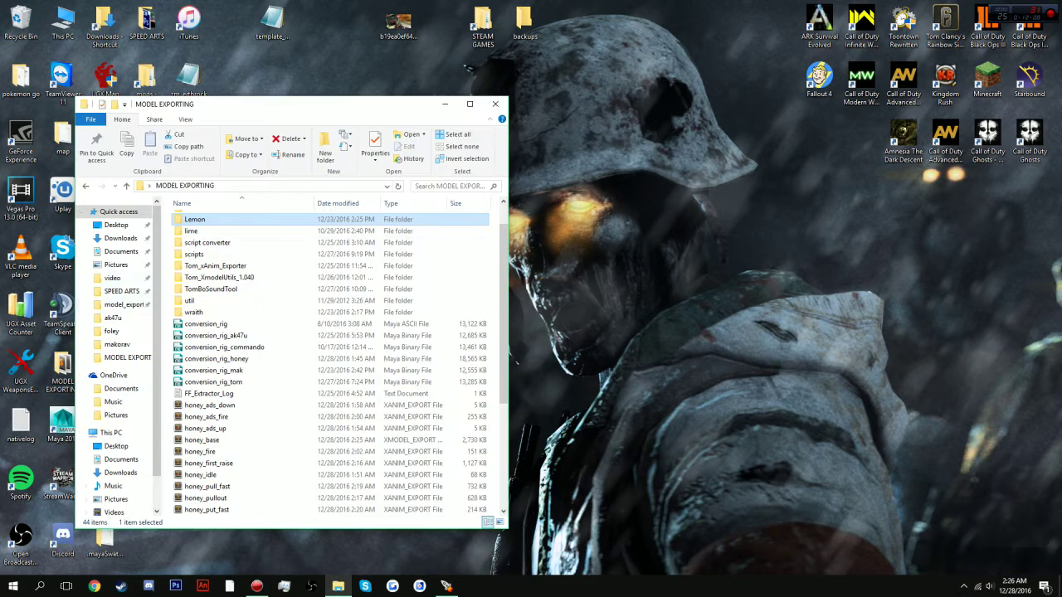
left_click_drag(290, 103, 338, 28)
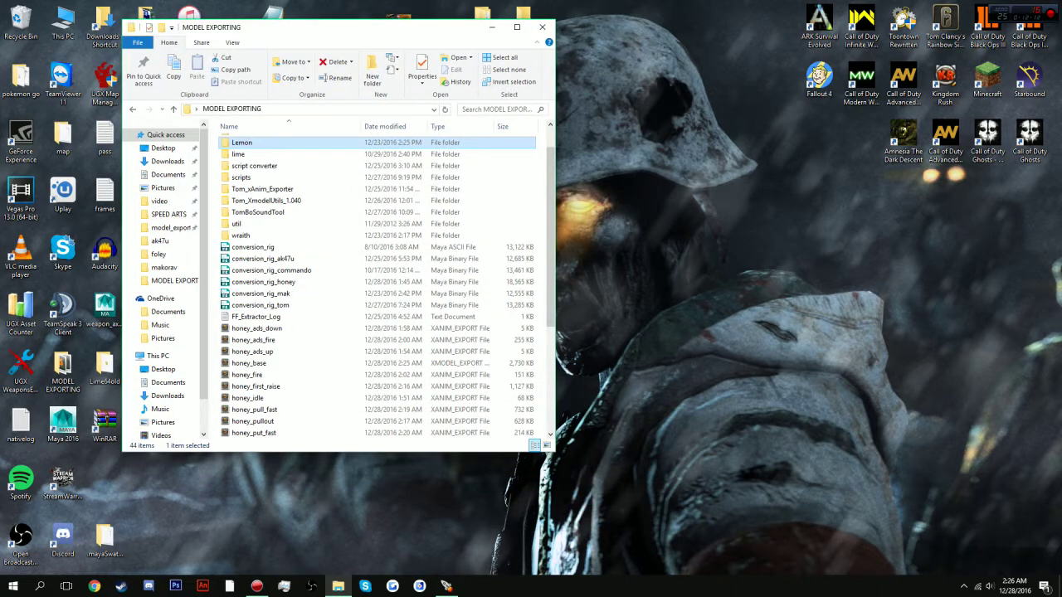
left_click_drag(554, 451, 917, 571)
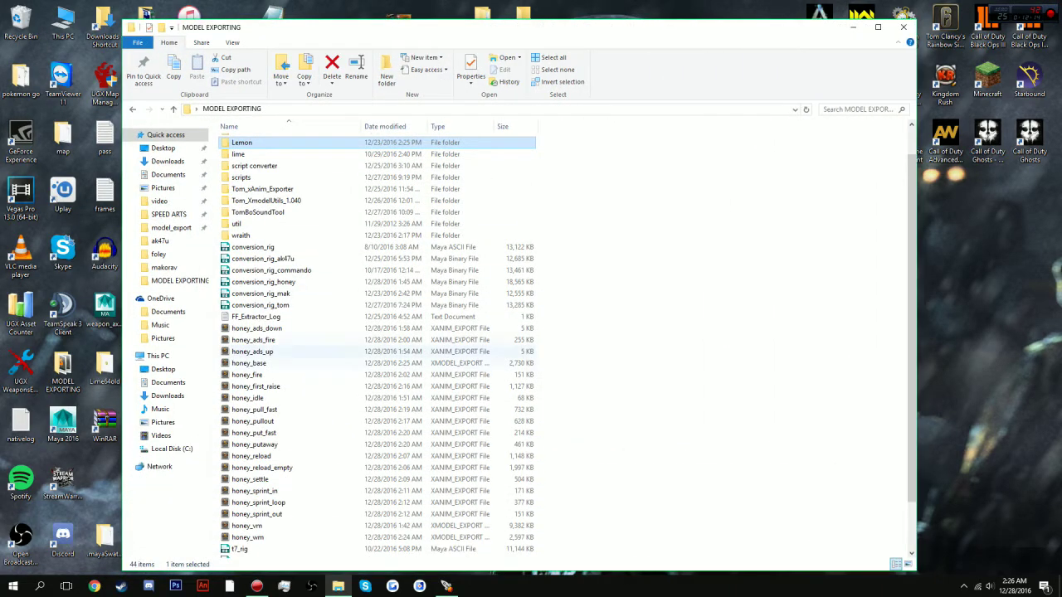
scroll(274, 351, "down", 1)
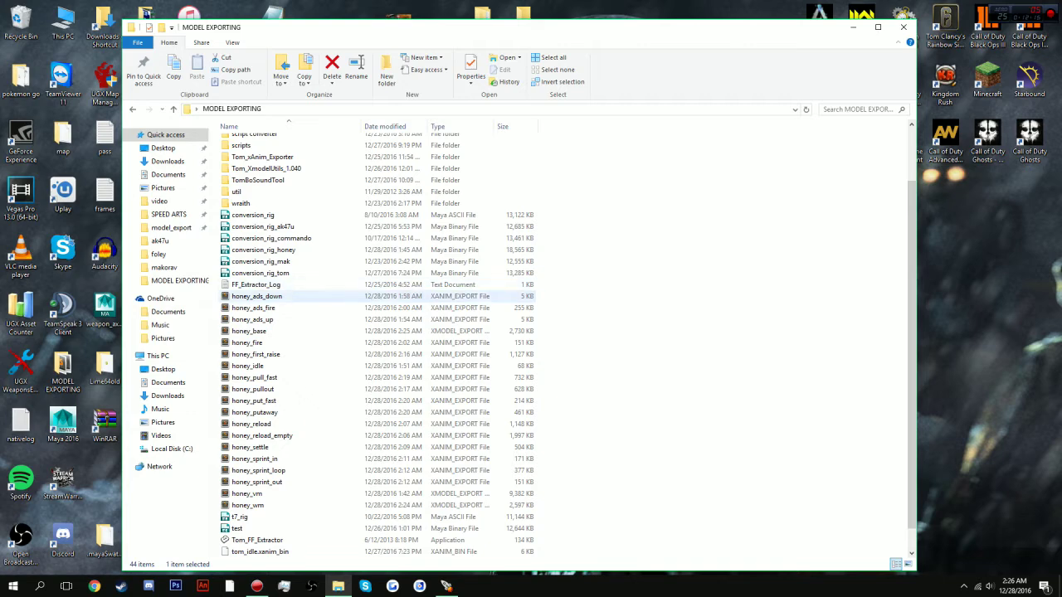
left_click(286, 296)
scroll(299, 348, "down", 1)
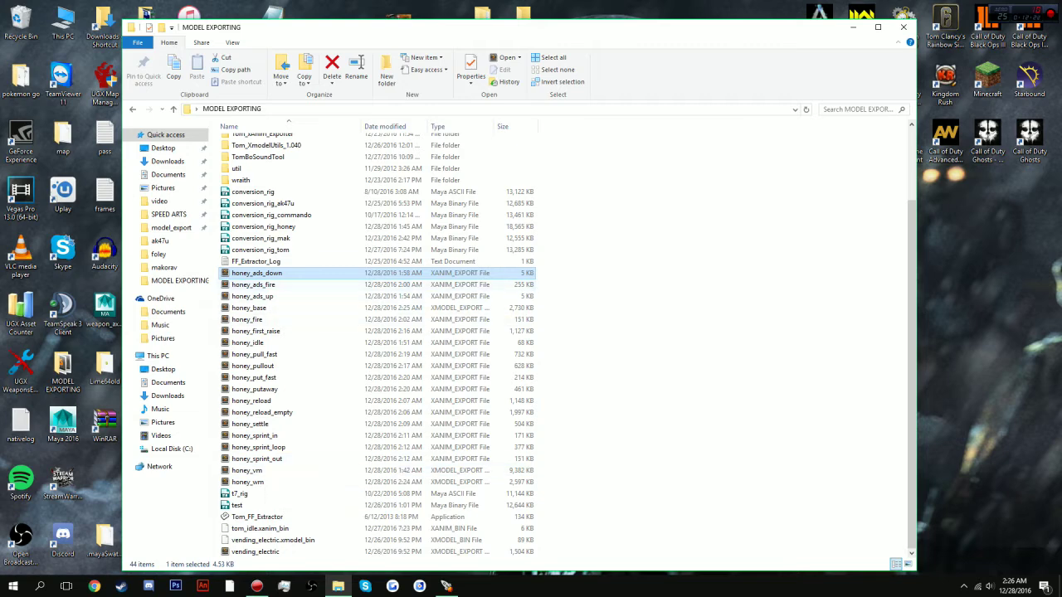
left_click_drag(554, 269, 394, 349)
left_click_drag(407, 340, 466, 287)
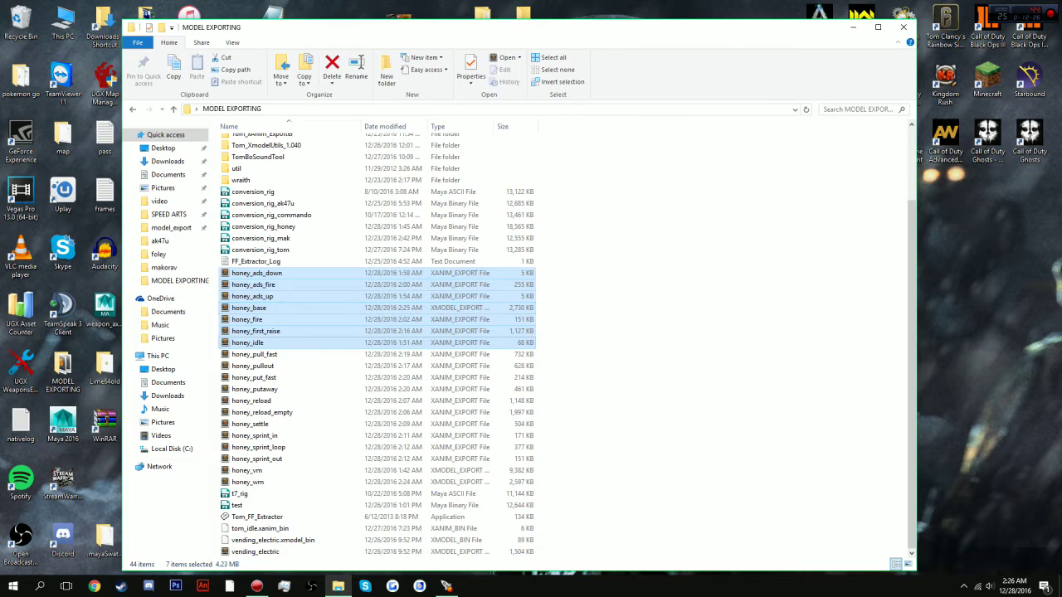
left_click_drag(549, 268, 419, 486)
right_click(289, 339)
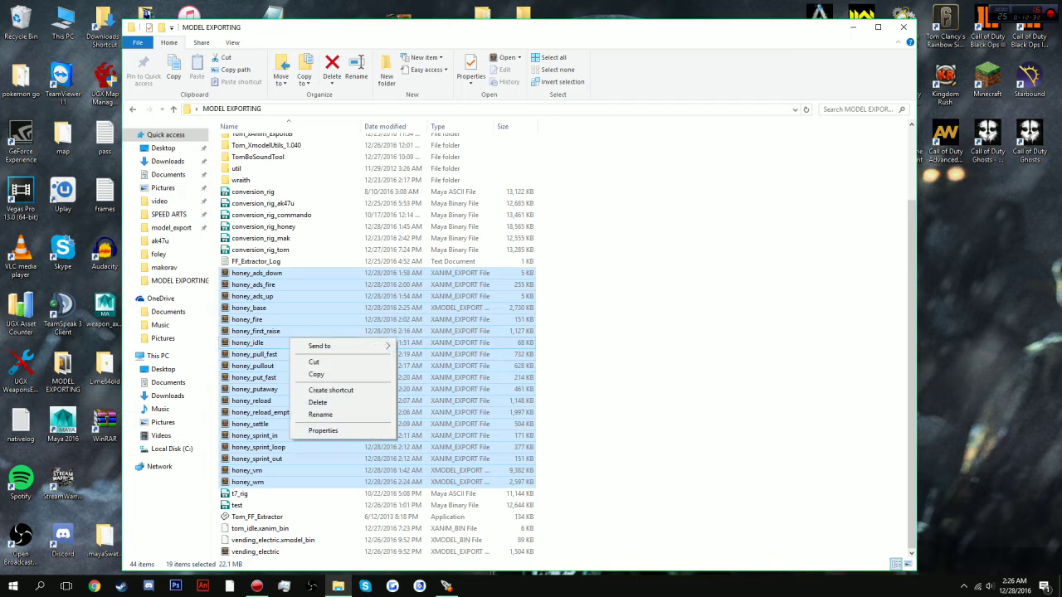
right_click(267, 341)
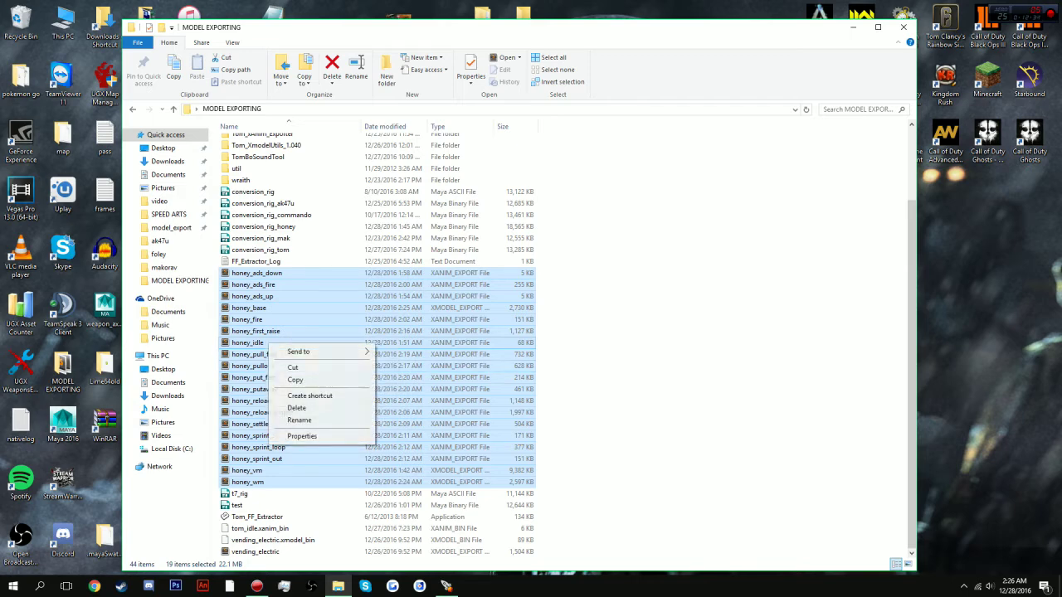
left_click(564, 312)
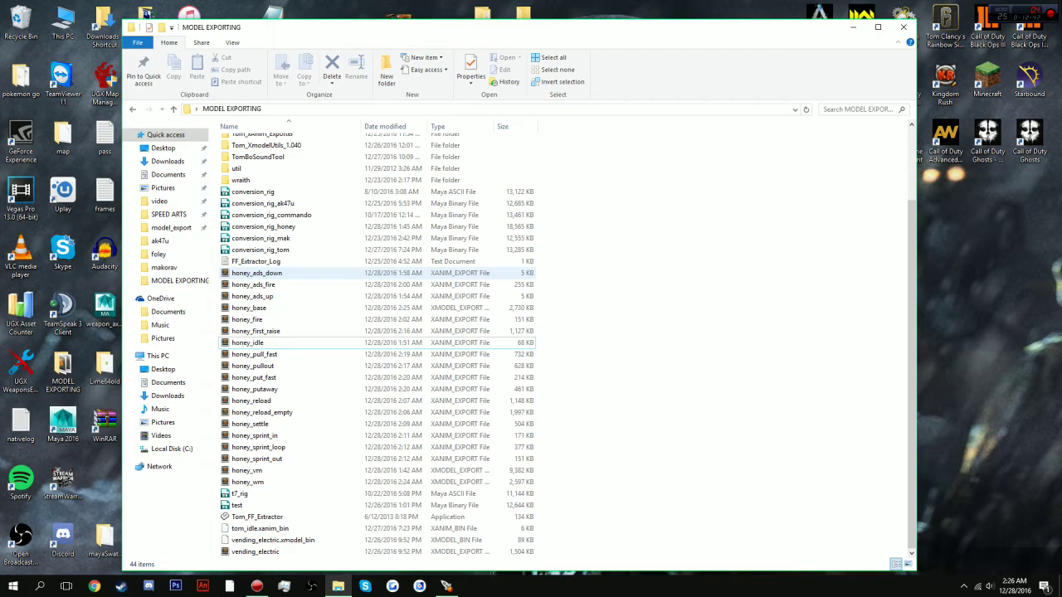
- View honey_ads_down in Sublime Text, shrink the editor from full screen, and close the file and editor
double_click(257, 272)
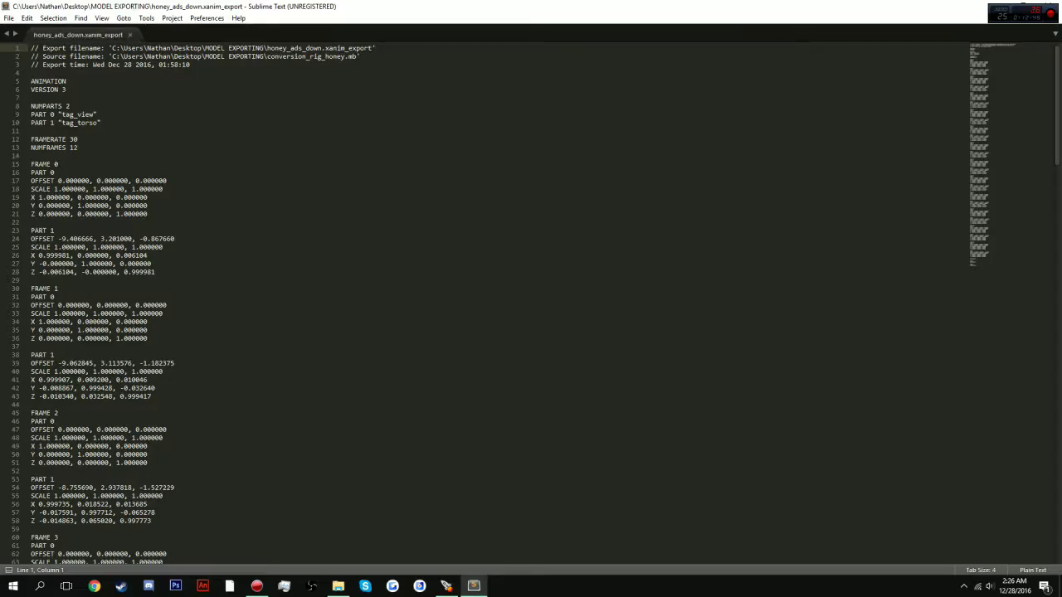
double_click(151, 7)
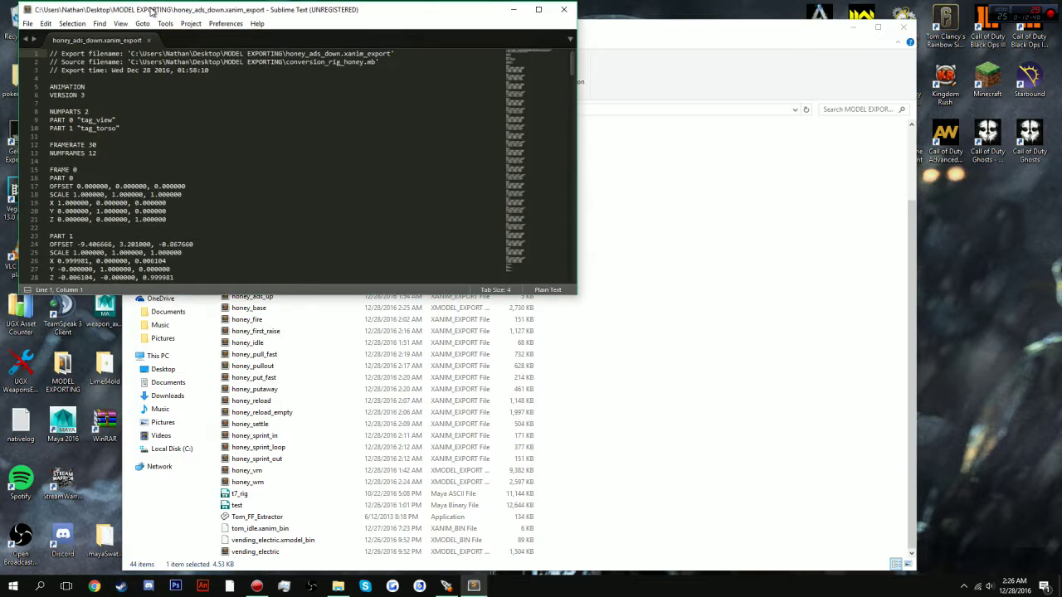
left_click_drag(151, 10, 156, 14)
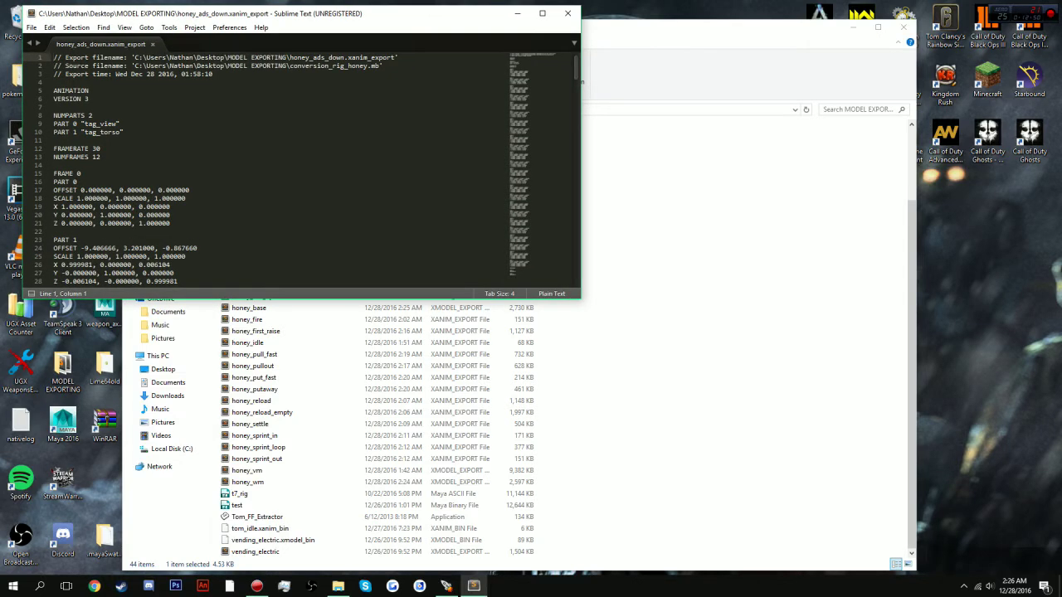
left_click(153, 44)
left_click(567, 13)
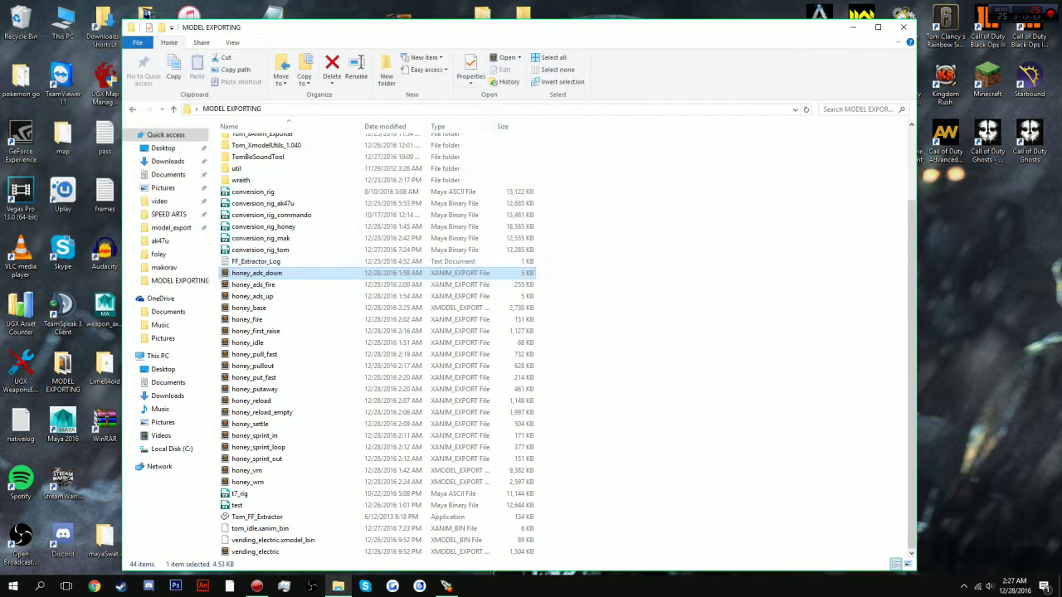
- Open the honey_ads_fire, honey_base, honey_fire, honey_first_raise, honey_idle, honey_pull_fast and honey_pullout exports in Sublime Text, with the editor clear of the file names
double_click(249, 285)
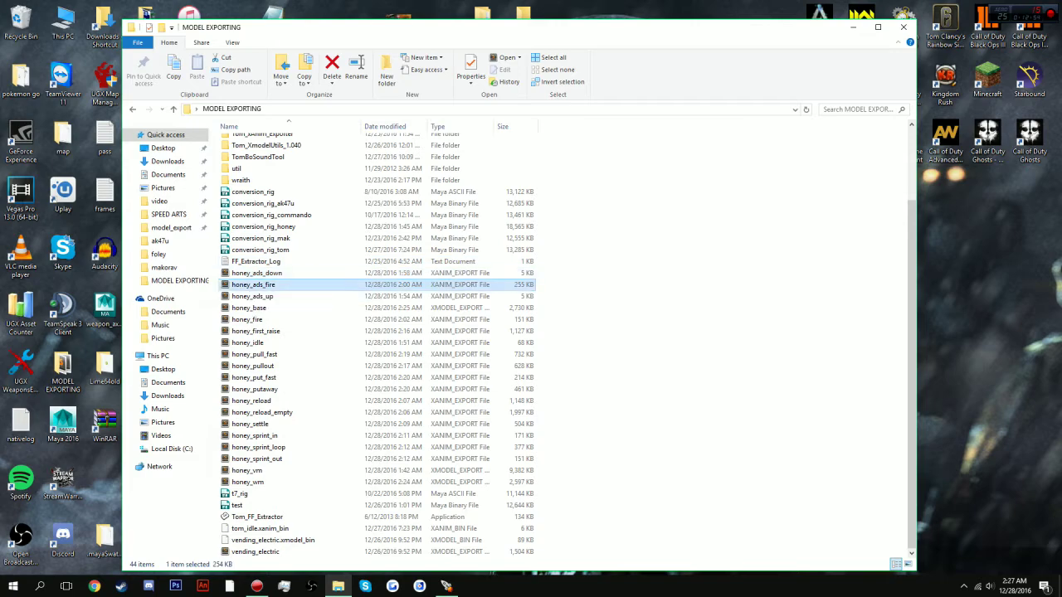
left_click_drag(199, 18, 618, 36)
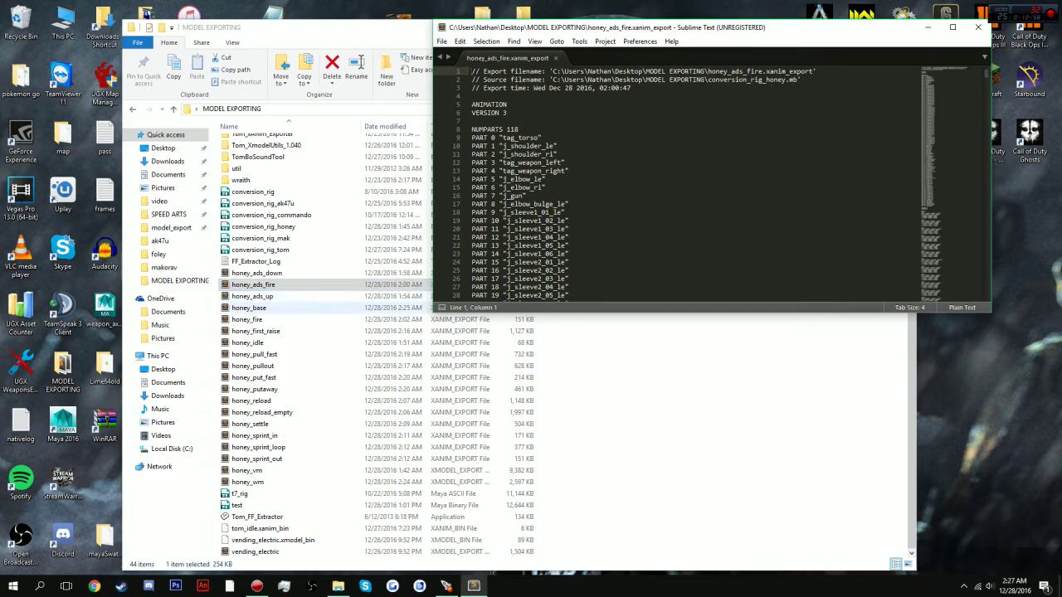
double_click(249, 308)
double_click(246, 320)
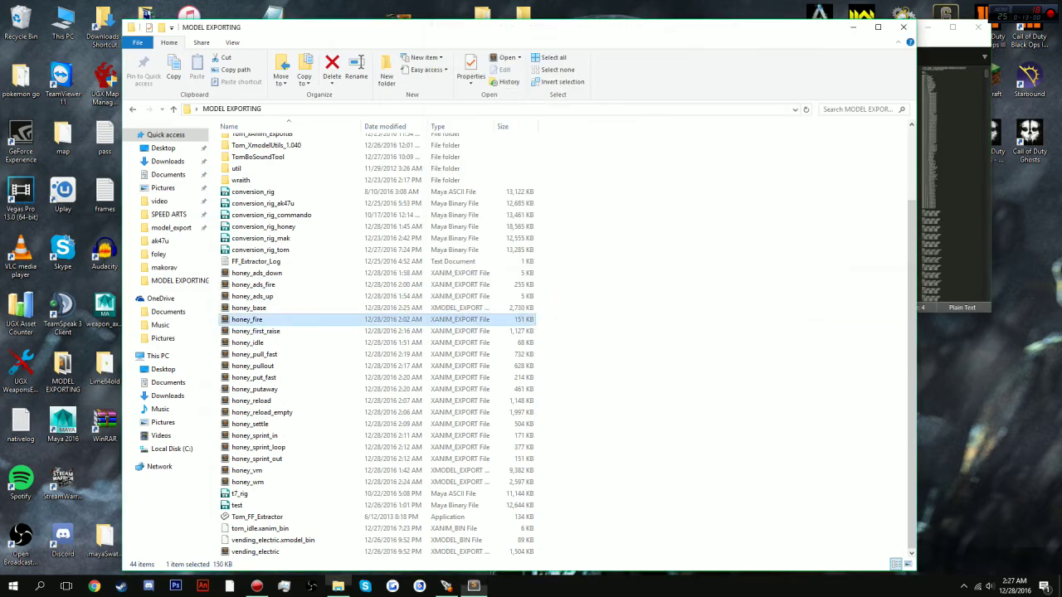
double_click(253, 331)
double_click(247, 342)
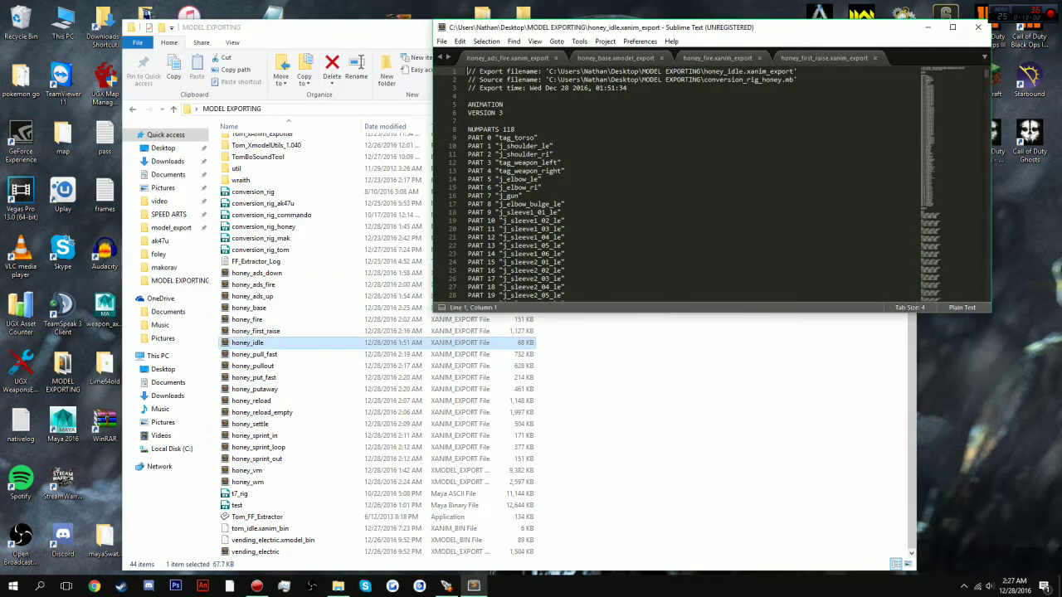
double_click(254, 354)
double_click(253, 366)
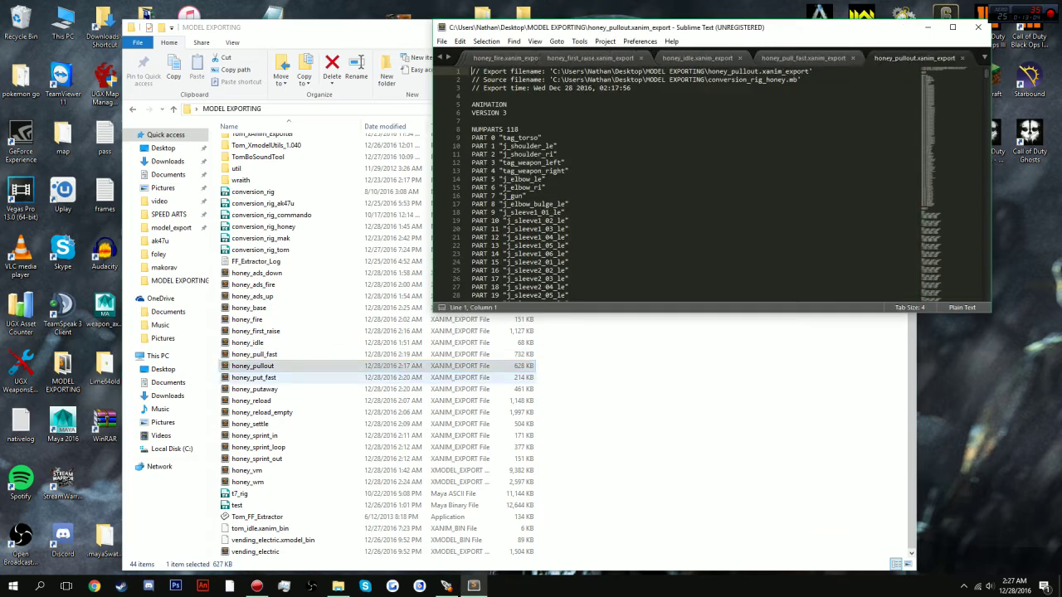
- Also open the honey_put_fast, honey_putaway, honey_reload, honey_reload_empty, honey_settle, honey_sprint_in, honey_sprint_loop, honey_sprint_out and honey_vm exports in the text editor
double_click(253, 377)
double_click(254, 389)
double_click(250, 401)
double_click(261, 412)
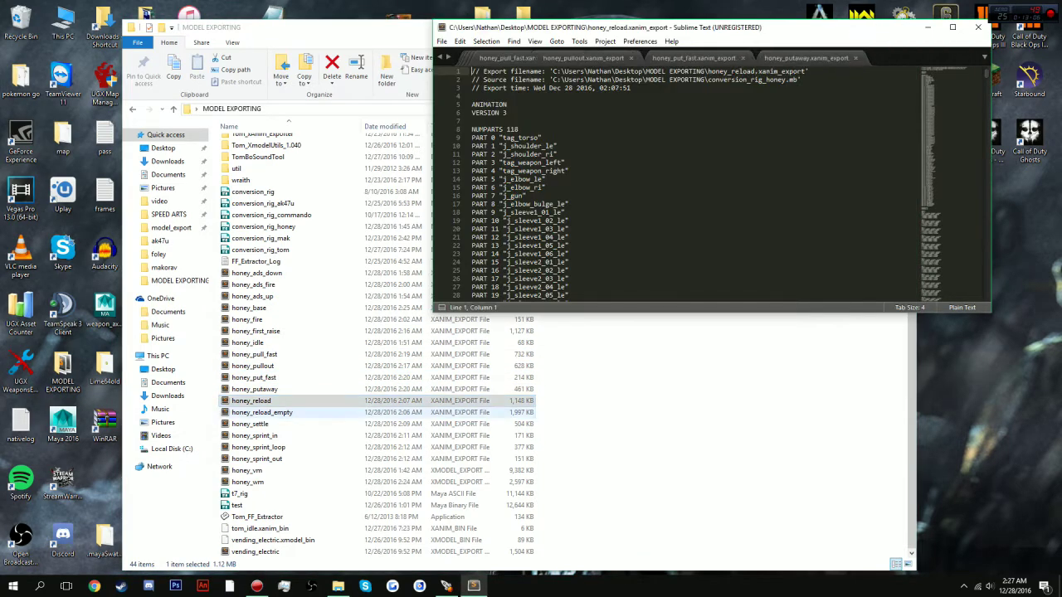
double_click(249, 424)
double_click(254, 435)
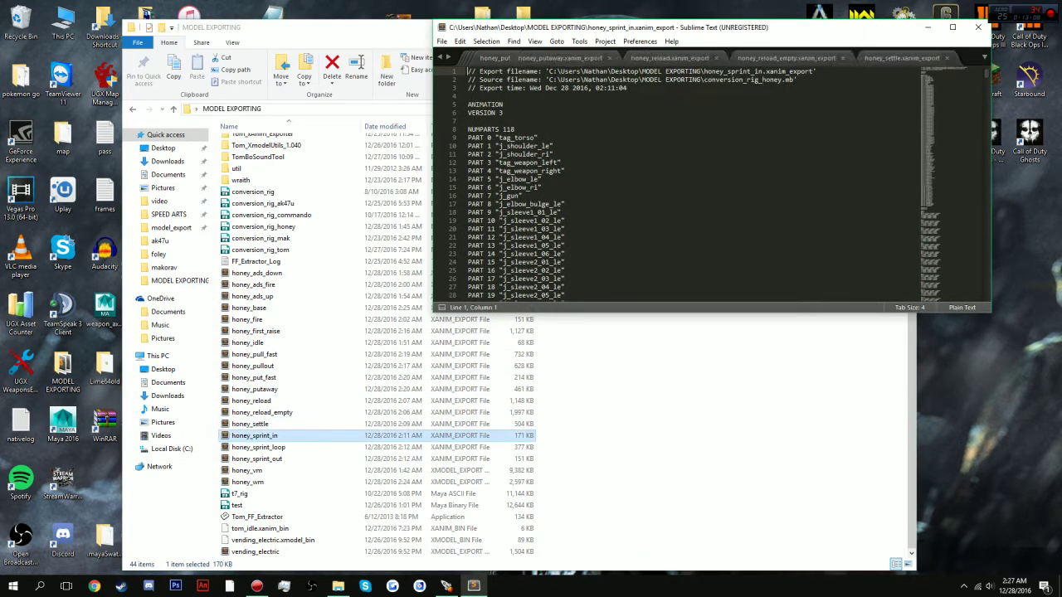
double_click(258, 447)
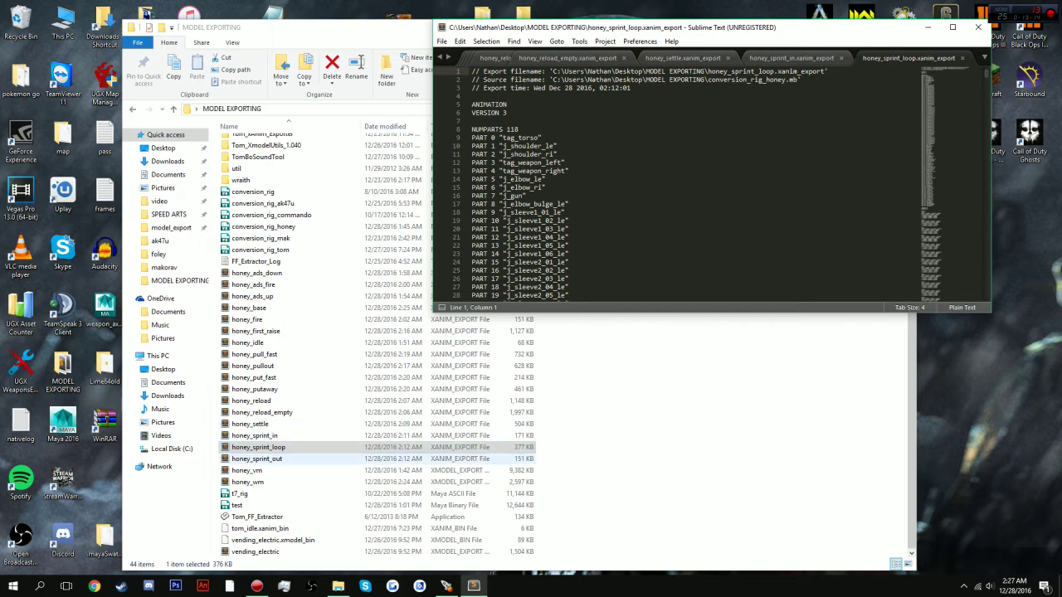
double_click(257, 459)
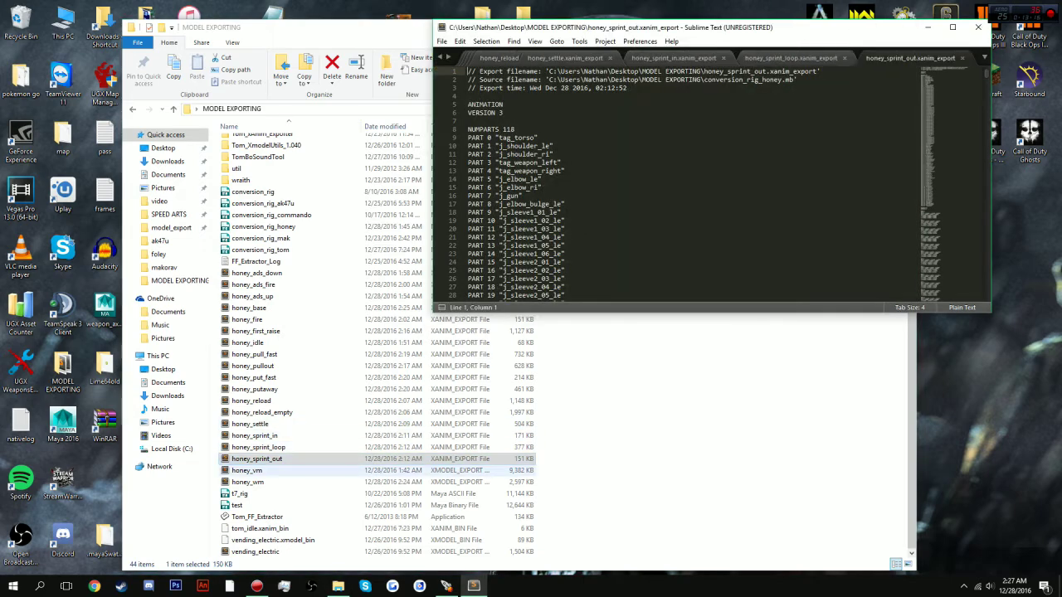
double_click(247, 470)
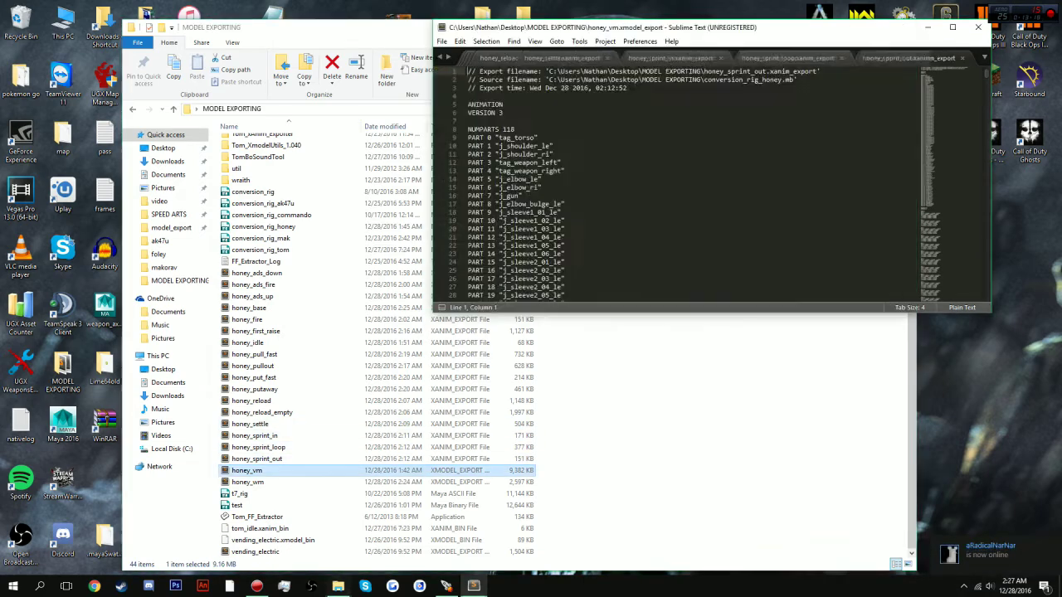
- Open the honey_wm export in Sublime Text, enlarge the editor to full screen, and copy the bone name tag_weapon from BONE 0
double_click(247, 482)
double_click(247, 482)
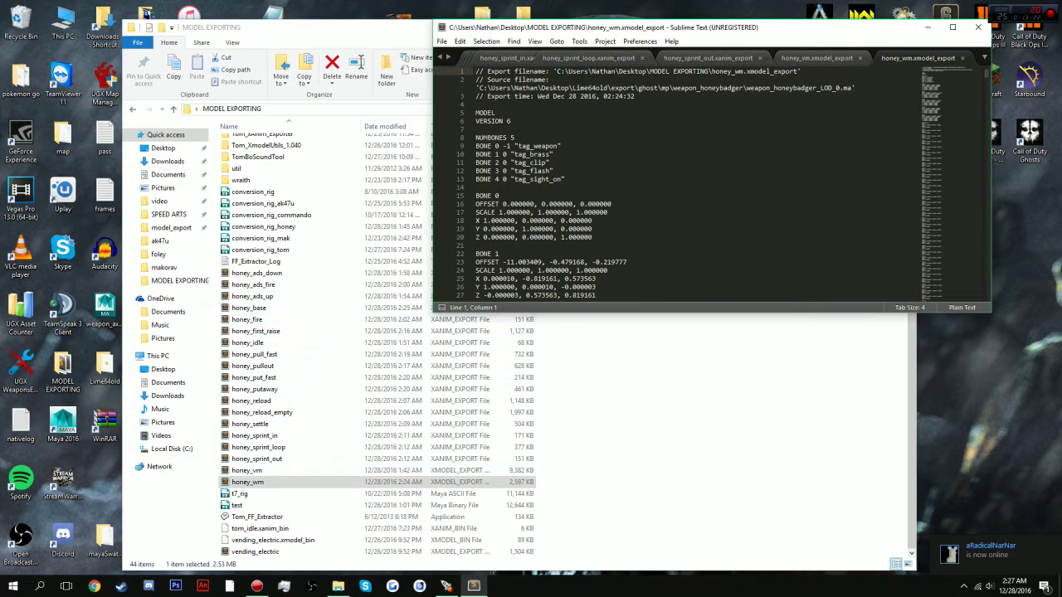
left_click(952, 27)
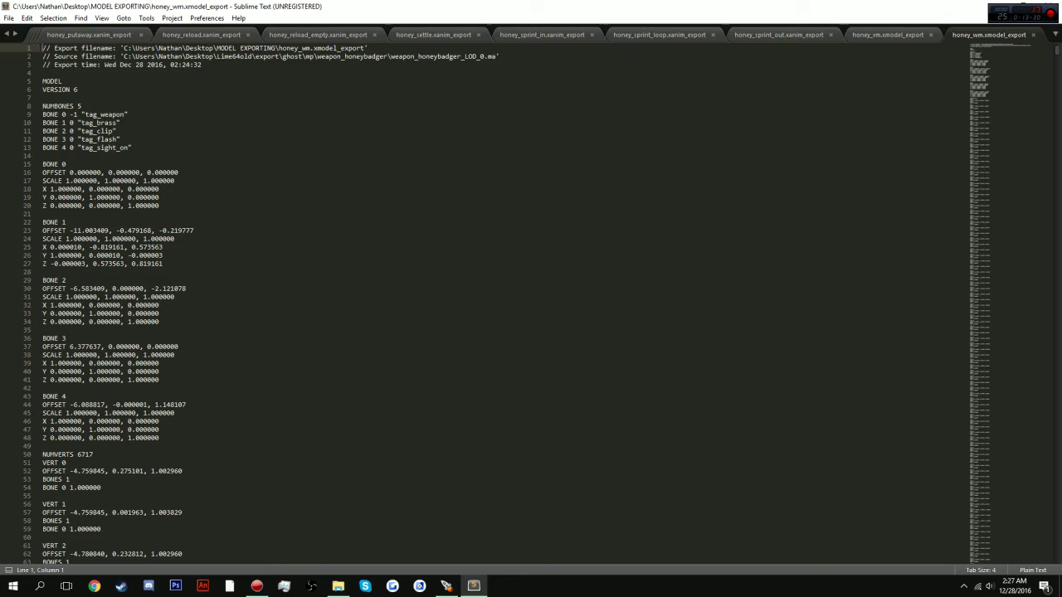
double_click(105, 114)
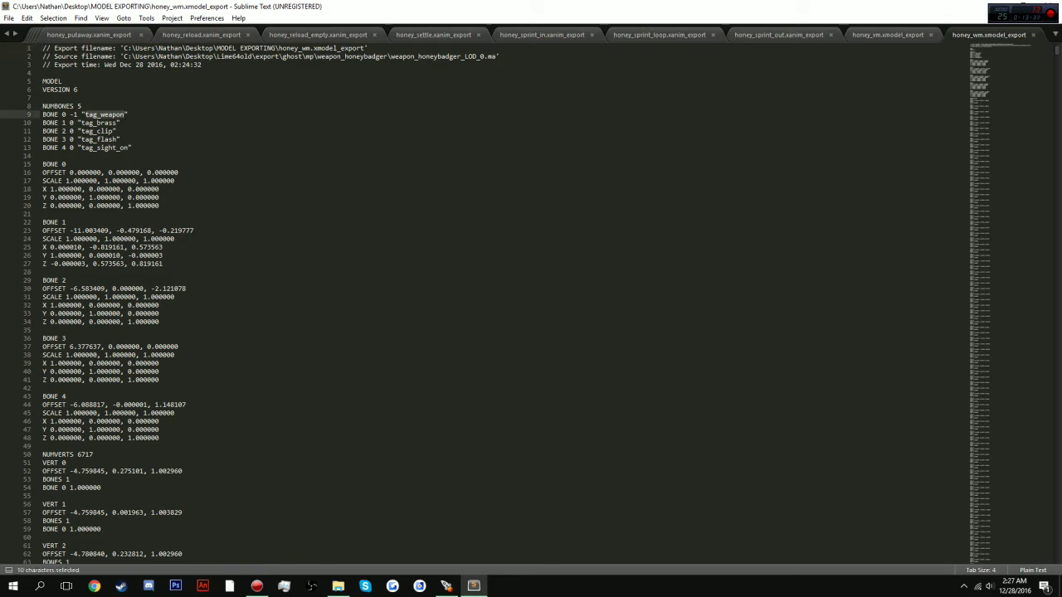
key("ctrl+c")
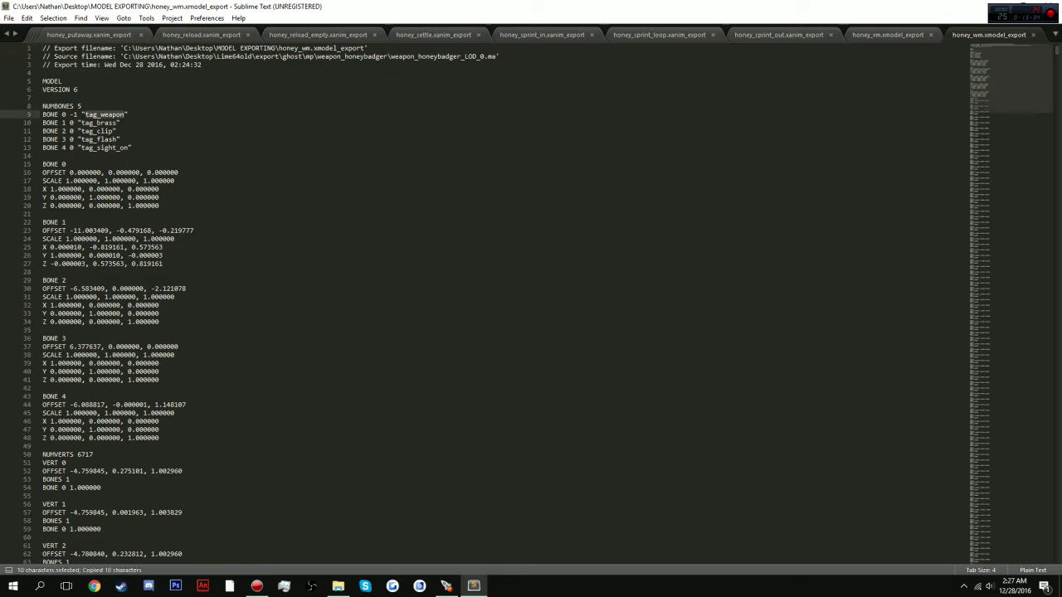
- Close honey_wm, rename BONE 0 from j_gun to tag_weapon in honey_vm.xmodel_export, and save and close that file
key("ctrl+Page_Up")
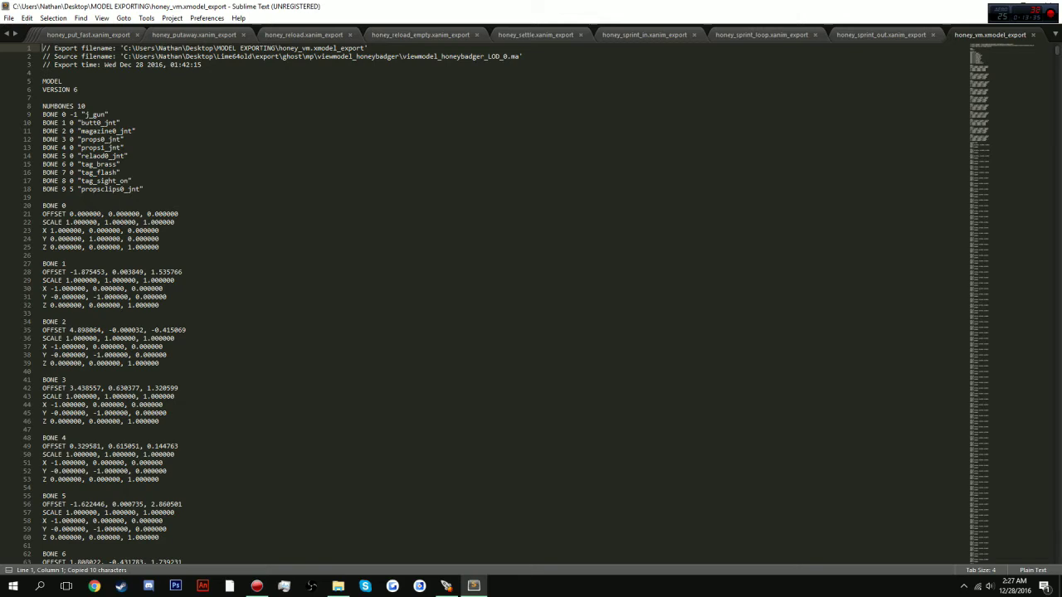
double_click(93, 115)
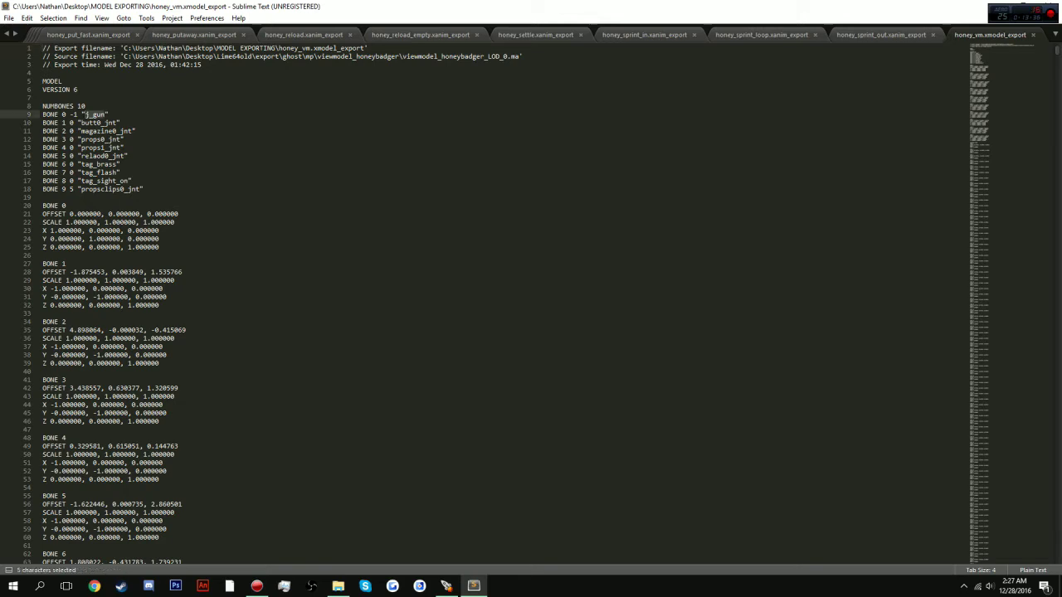
key("ctrl+v")
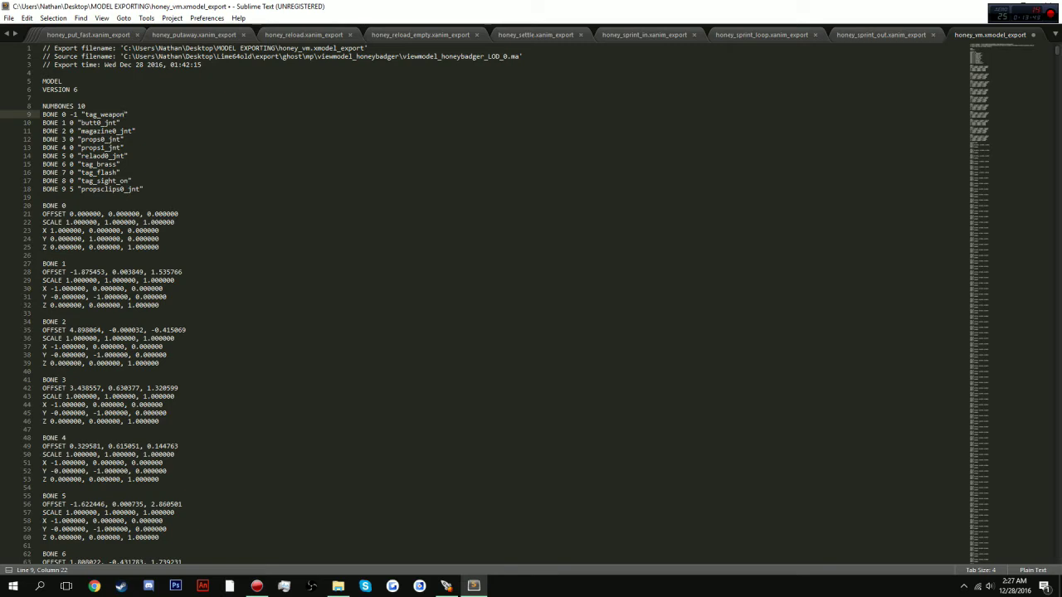
key("ctrl+s")
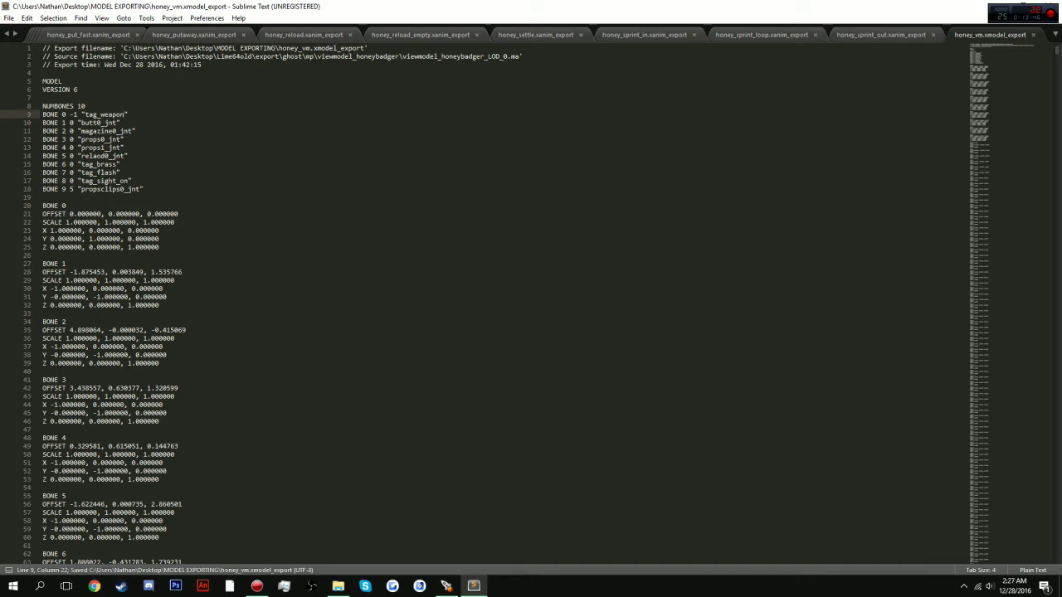
key("ctrl+w")
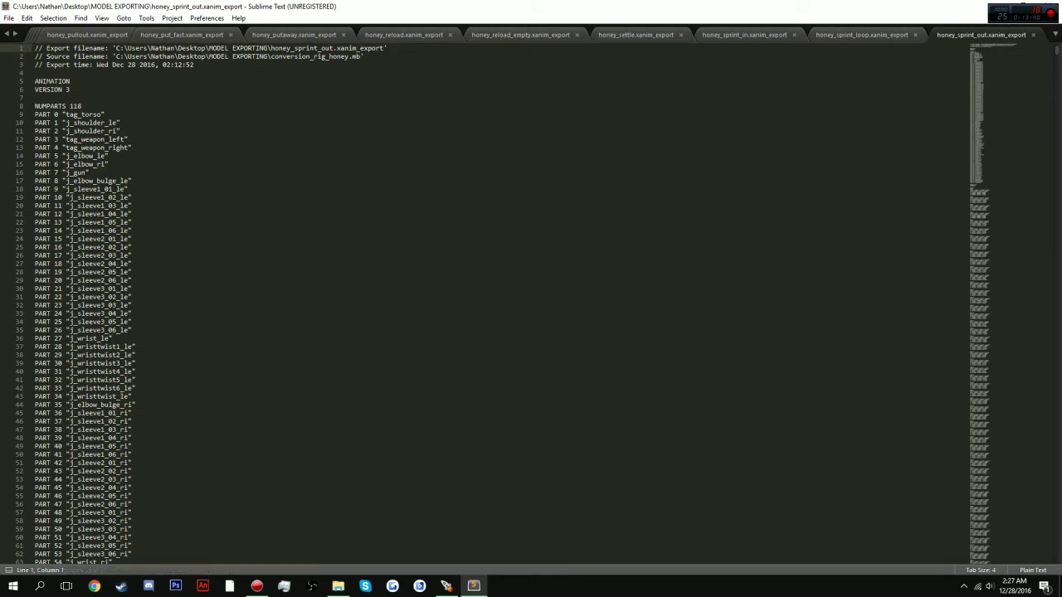
- Replace the PART 7 name j_gun with tag_weapon in honey_sprint_out and honey_sprint_loop, saving and closing each file
double_click(76, 172)
type("tag_weapon")
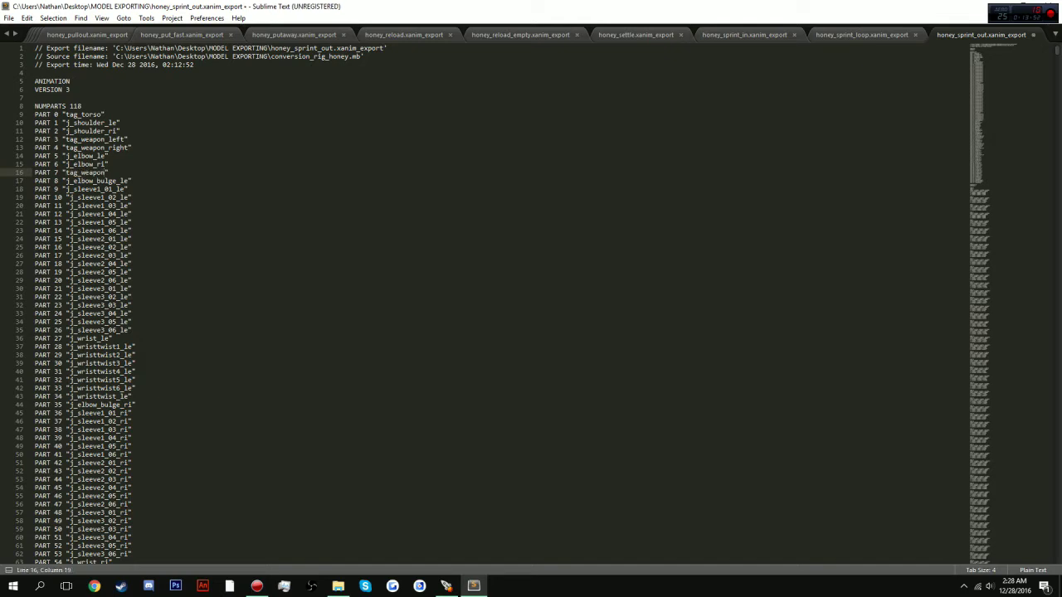
key("ctrl+s")
key("ctrl+w")
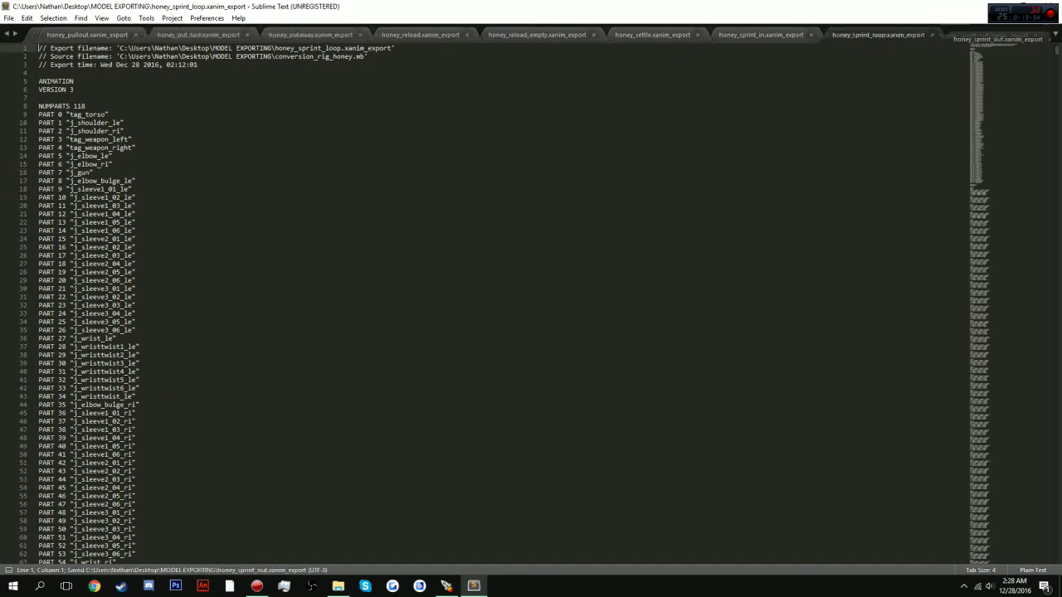
double_click(78, 172)
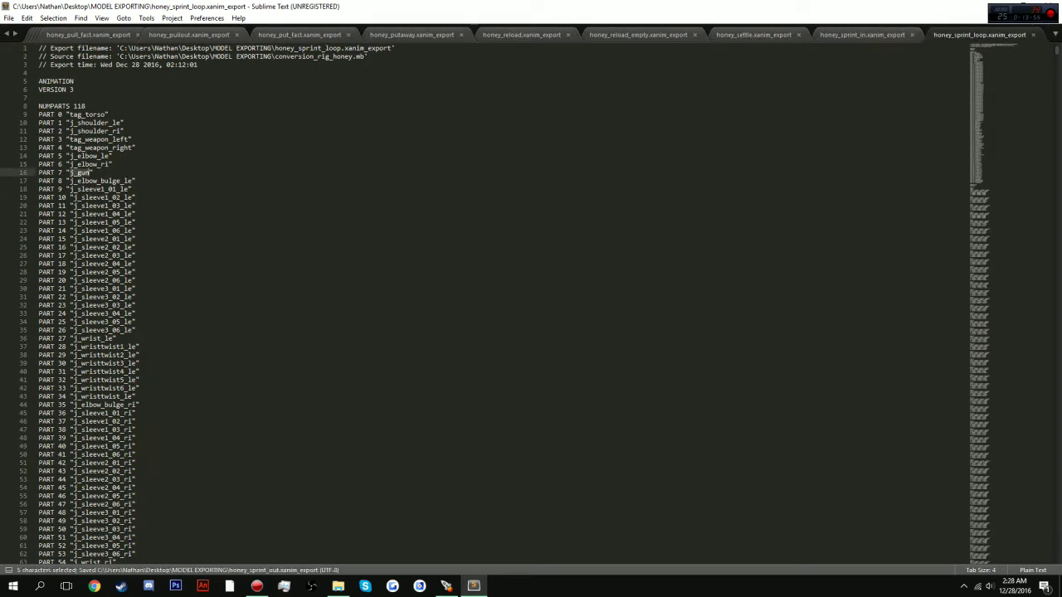
key("ctrl+v")
key("ctrl+s")
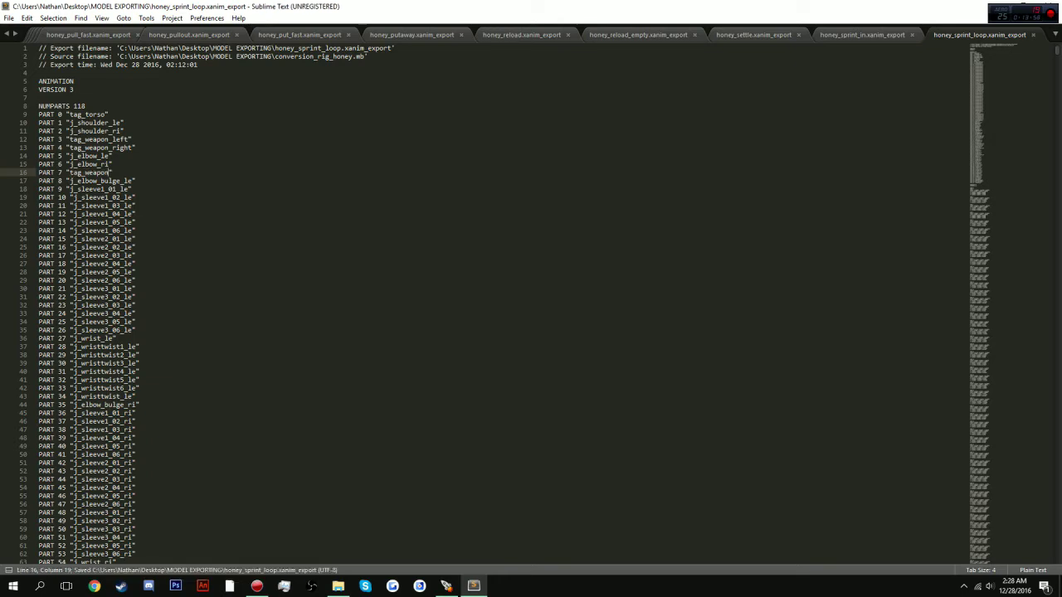
key("ctrl+w")
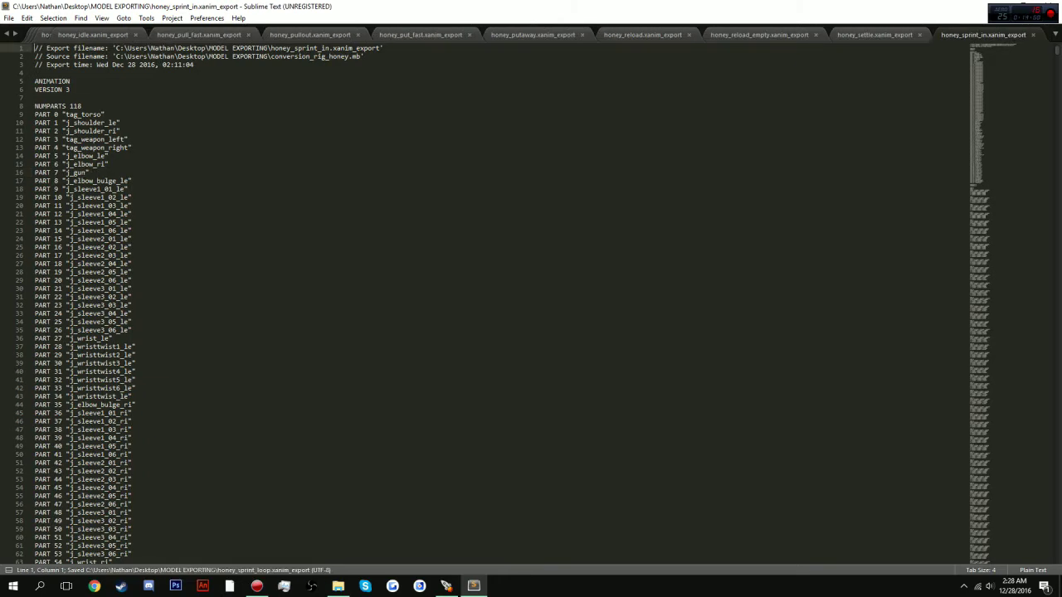
- Change PART 7 from j_gun to tag_weapon in the honey_sprint_in and honey_settle animations, saving and closing each one
double_click(79, 172)
key("ctrl+v")
key("ctrl+s")
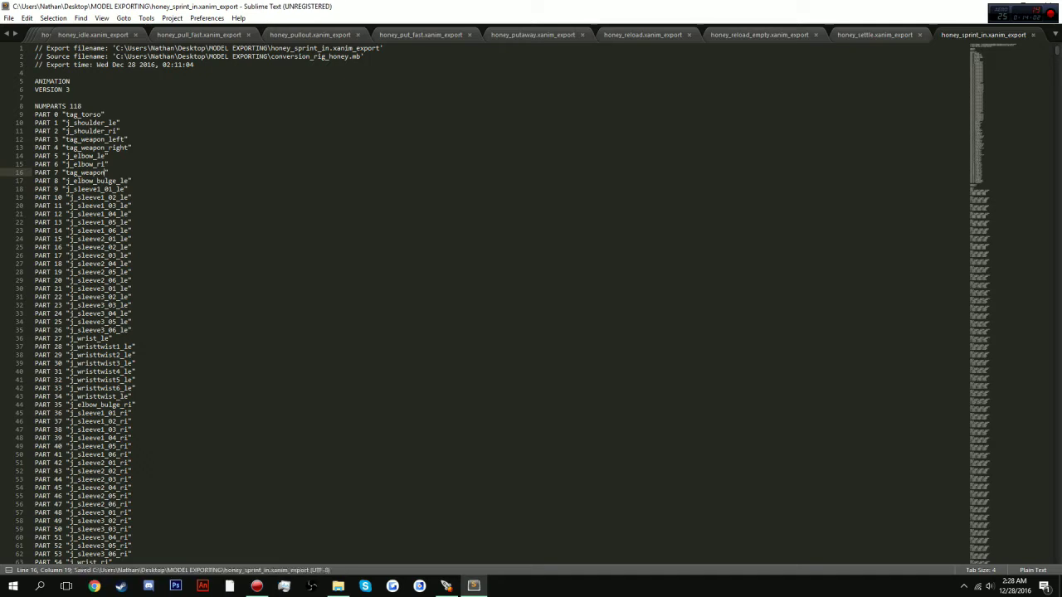
key("ctrl+w")
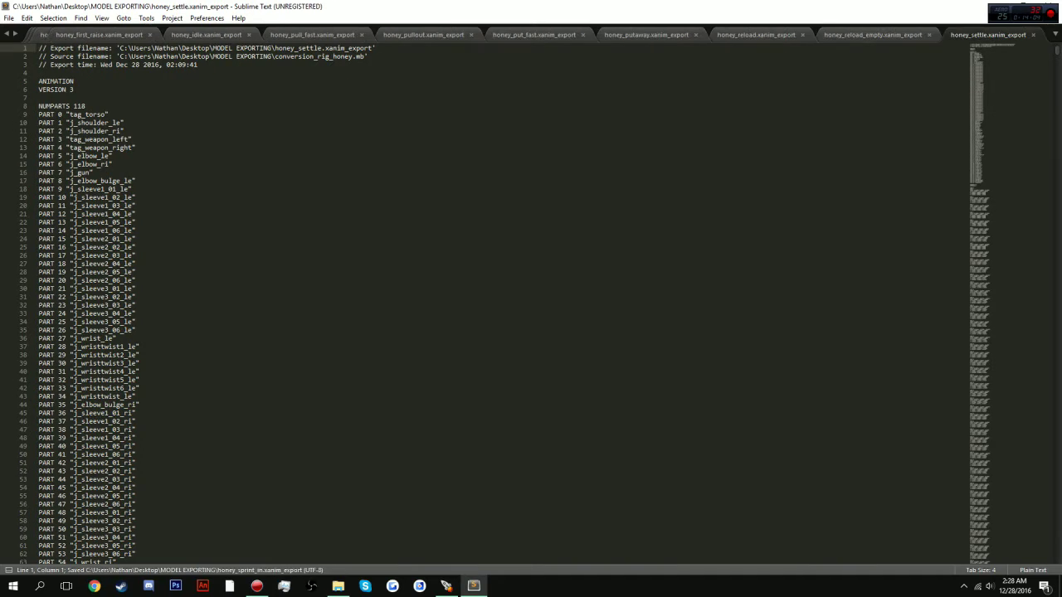
double_click(83, 173)
key("ctrl+v")
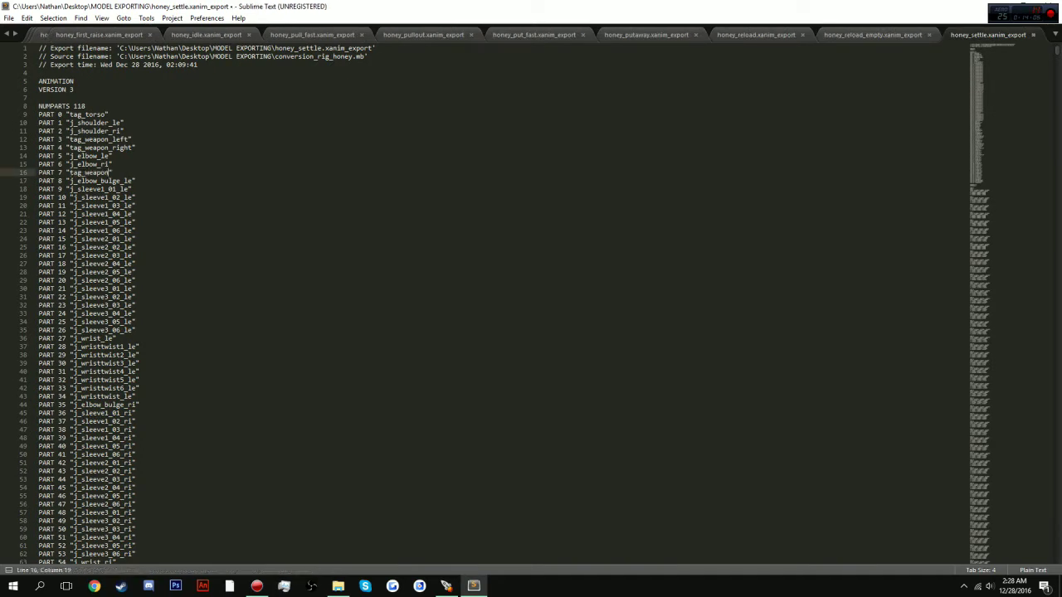
key("ctrl+s")
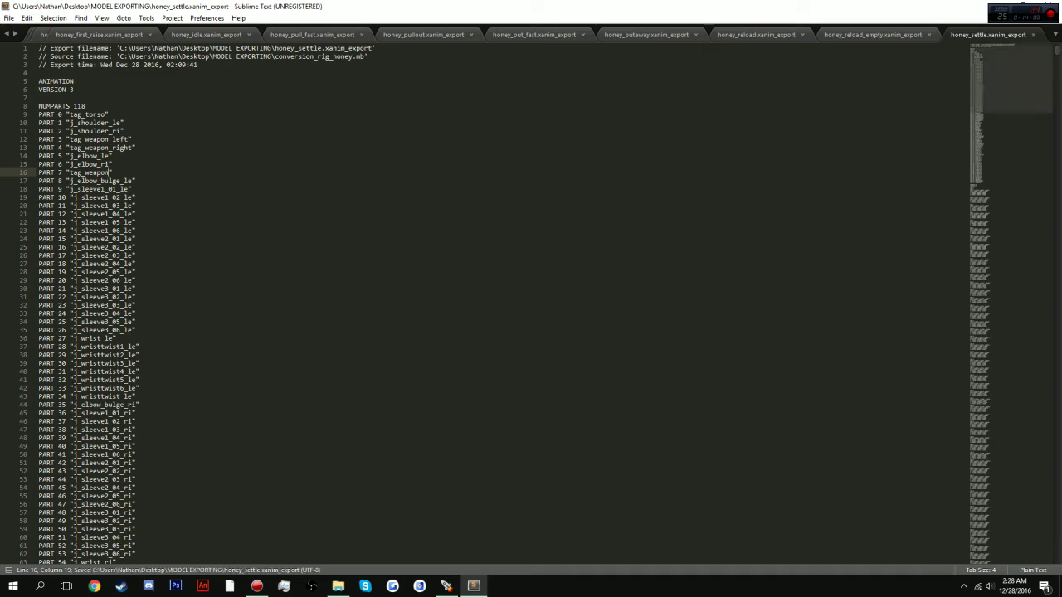
key("ctrl+w")
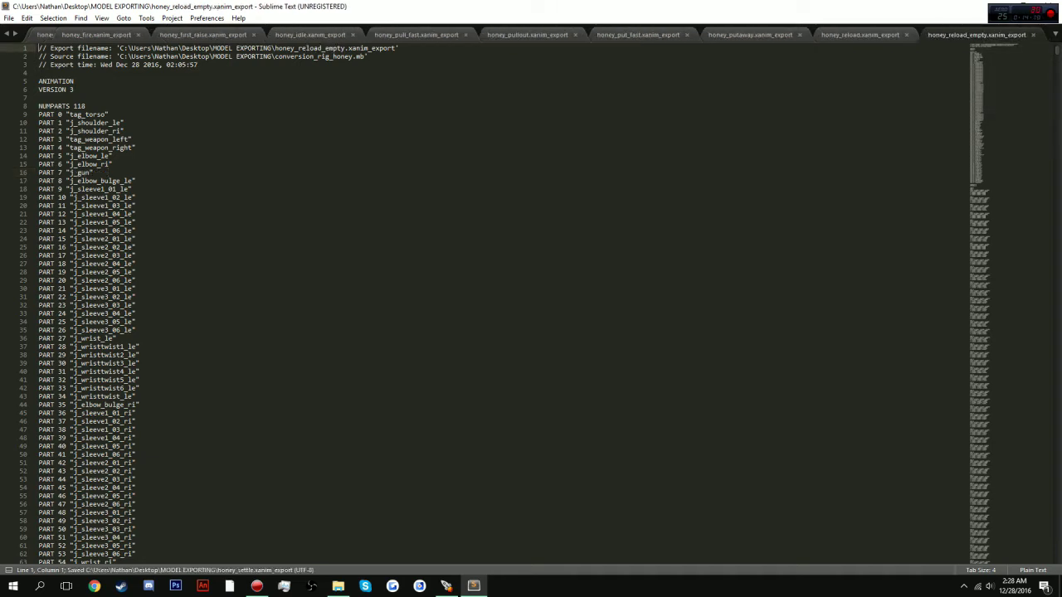
- Rename PART 7 from j_gun to tag_weapon in honey_reload_empty and honey_reload, saving and closing each file
double_click(81, 173)
type("tag_weapon")
key("ctrl+s")
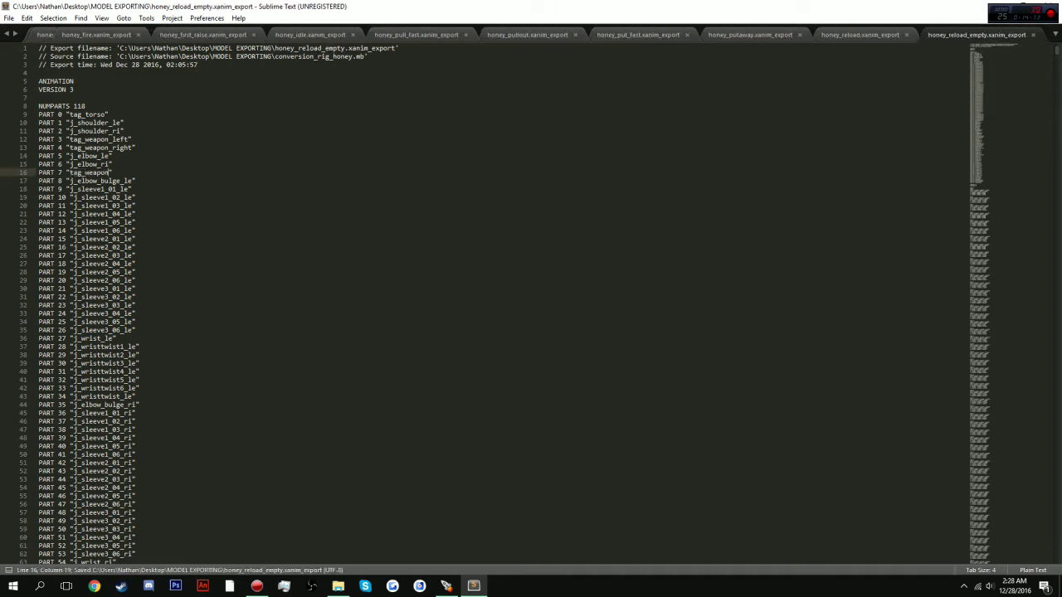
key("ctrl+w")
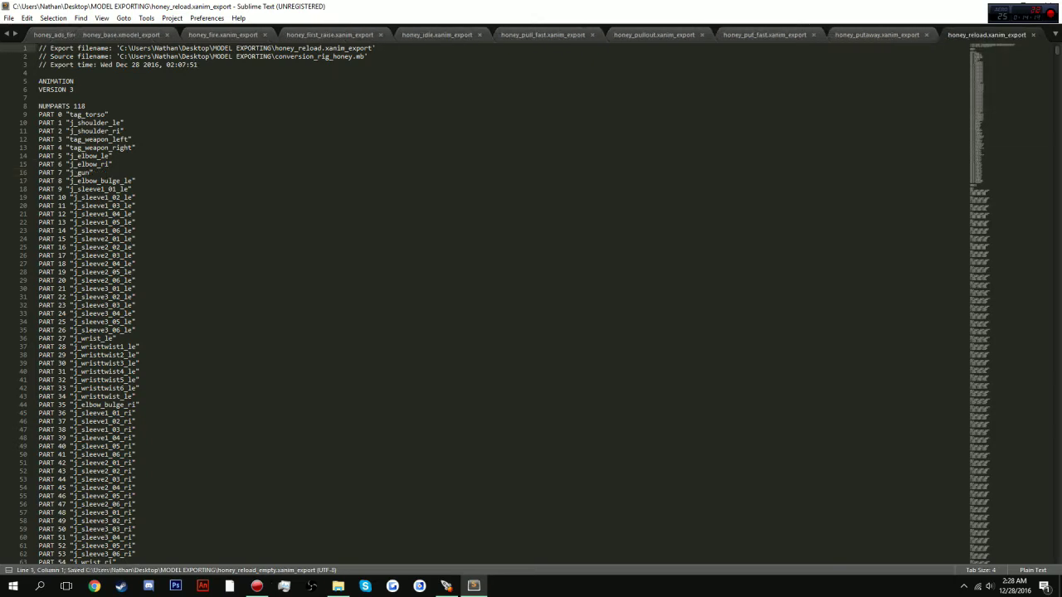
double_click(81, 173)
type("tag_weapon")
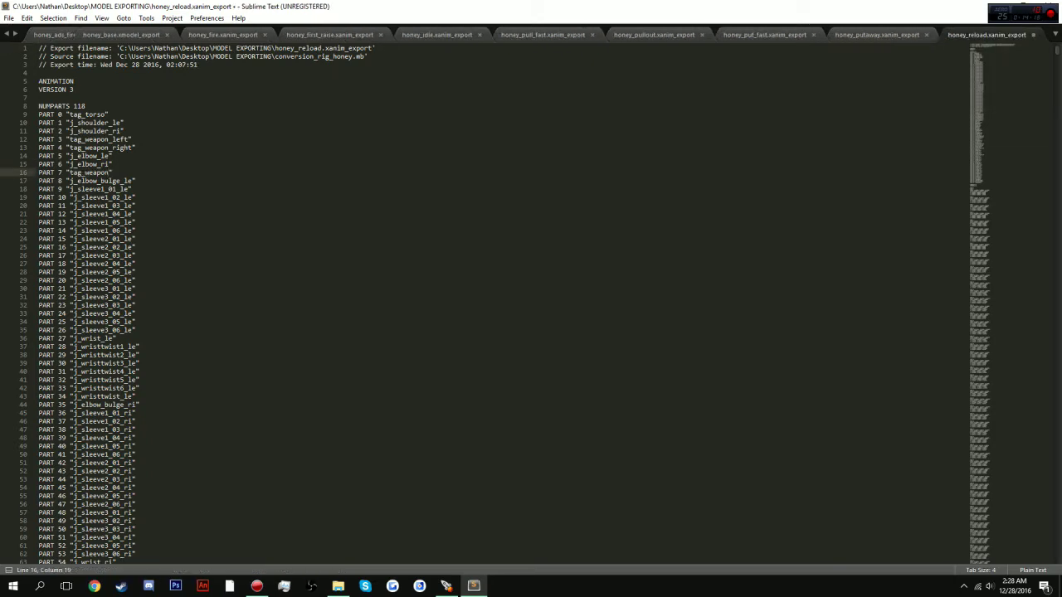
key("ctrl+s")
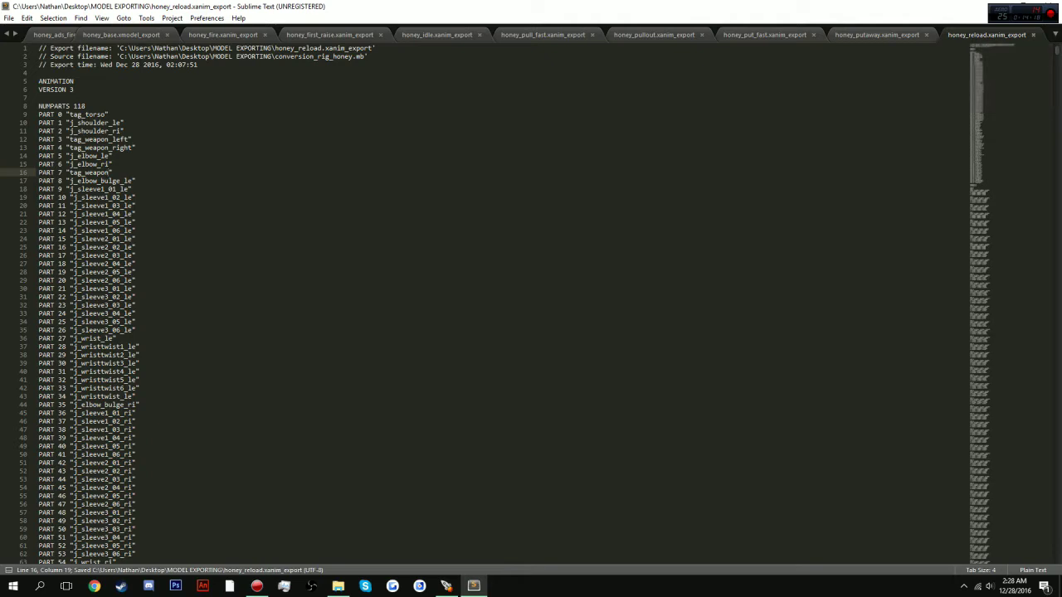
key("ctrl+w")
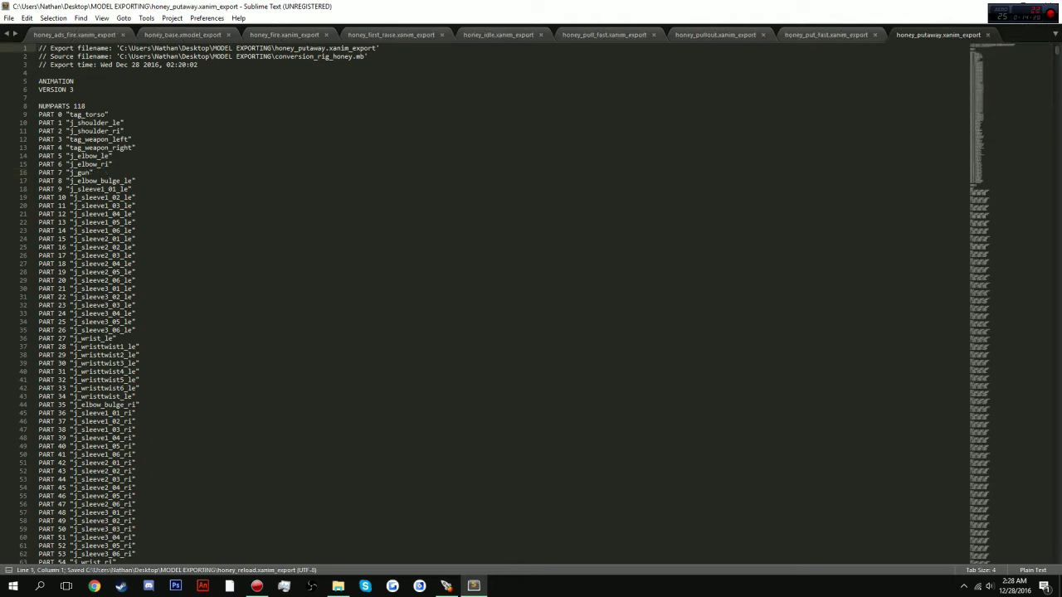
- Replace j_gun with tag_weapon as the PART 7 name in honey_putaway and honey_put_fast, saving and closing both files
double_click(80, 172)
type("tag_weapon")
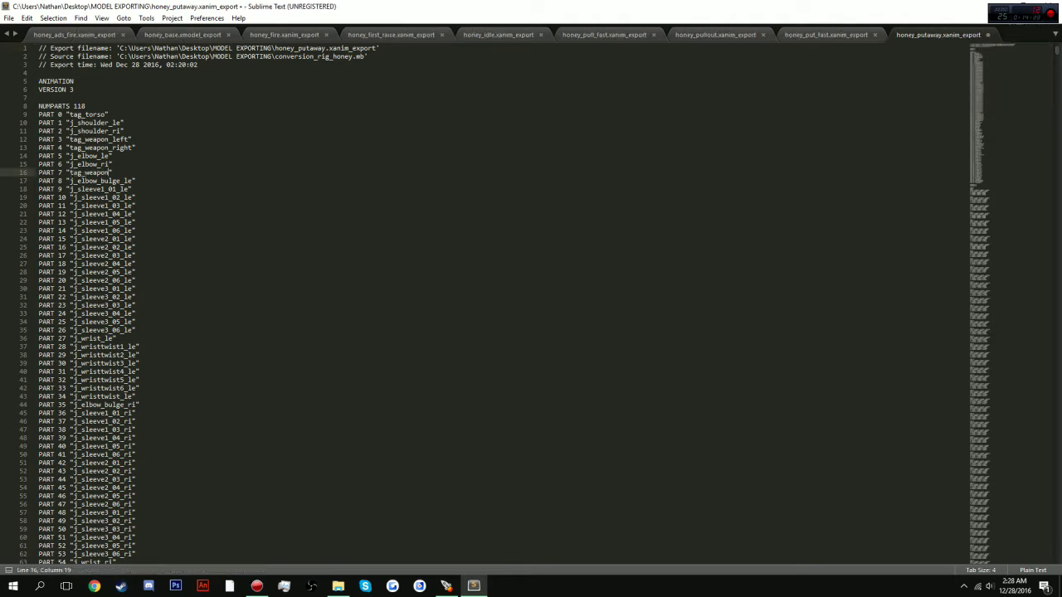
key("ctrl+s")
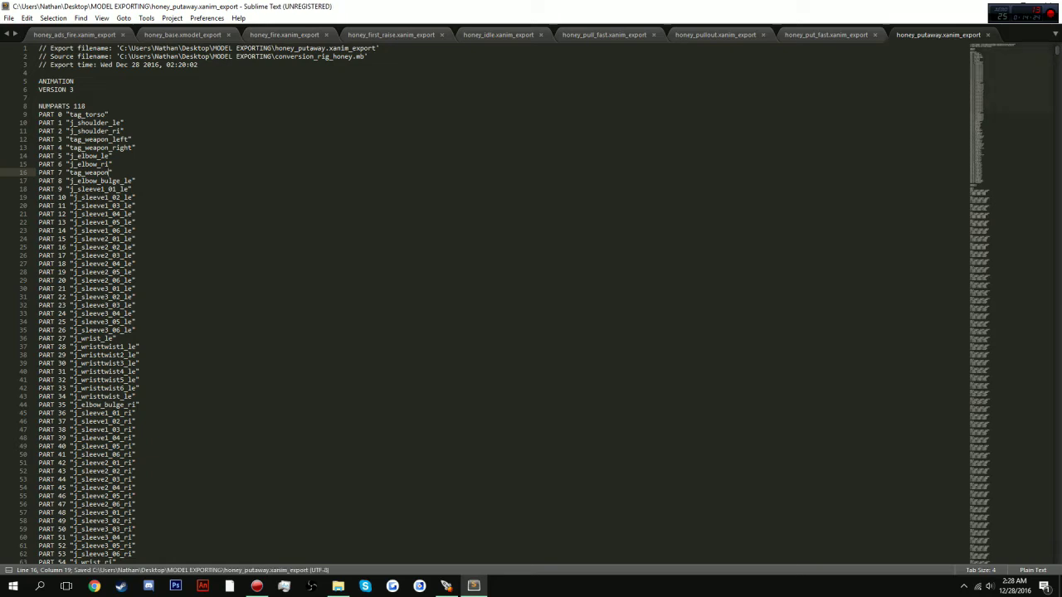
key("ctrl+w")
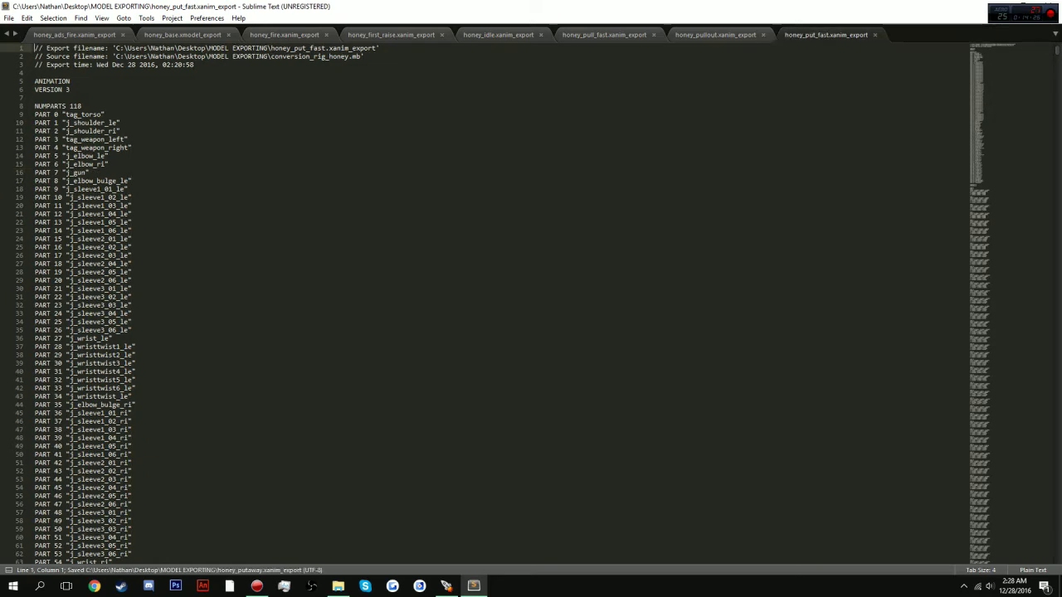
double_click(81, 172)
type("tag_weapon")
key("ctrl+s")
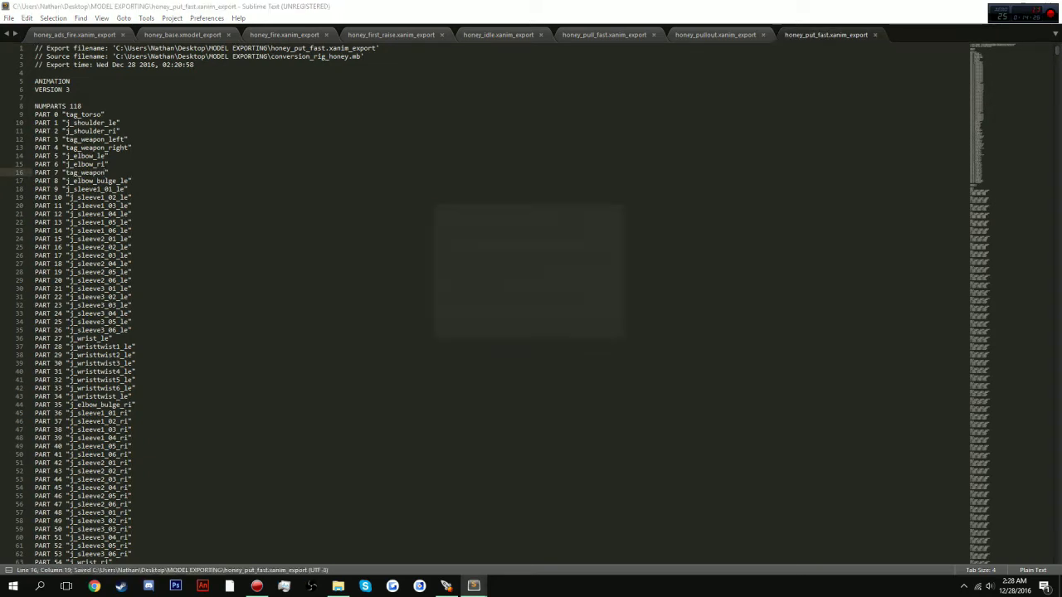
key("Escape")
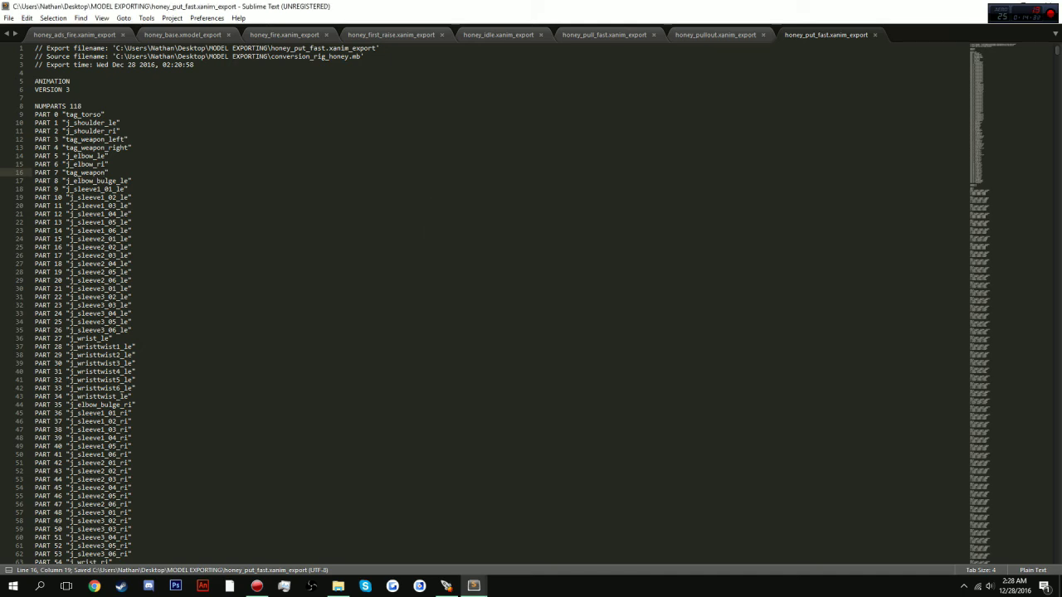
key("ctrl+w")
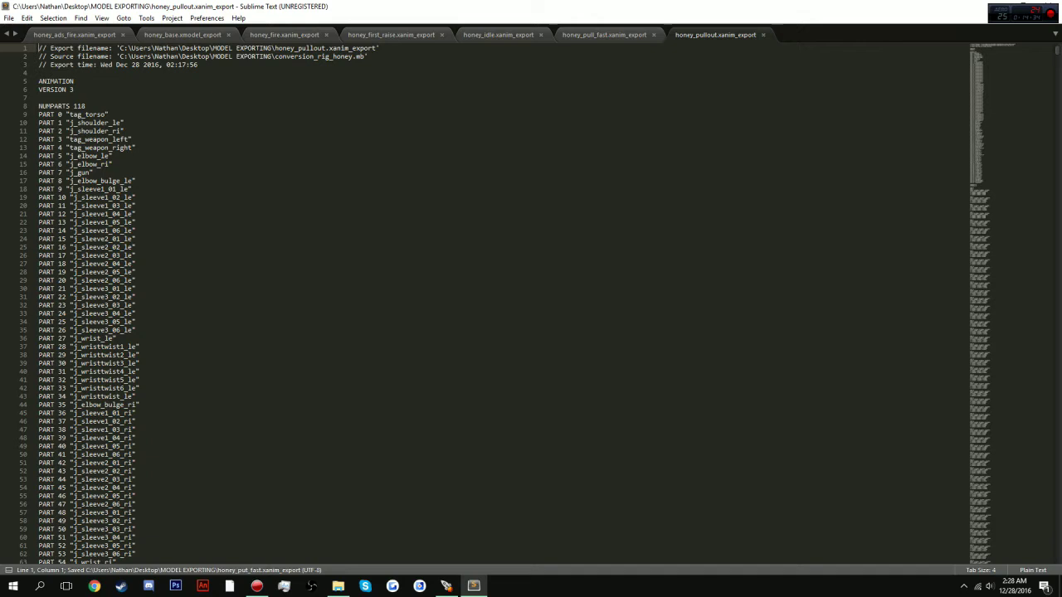
- Set the PART 7 name to tag_weapon instead of j_gun in honey_pullout and honey_pull_fast, saving and closing each file
double_click(81, 173)
type("tag_weapon")
key("ctrl+s")
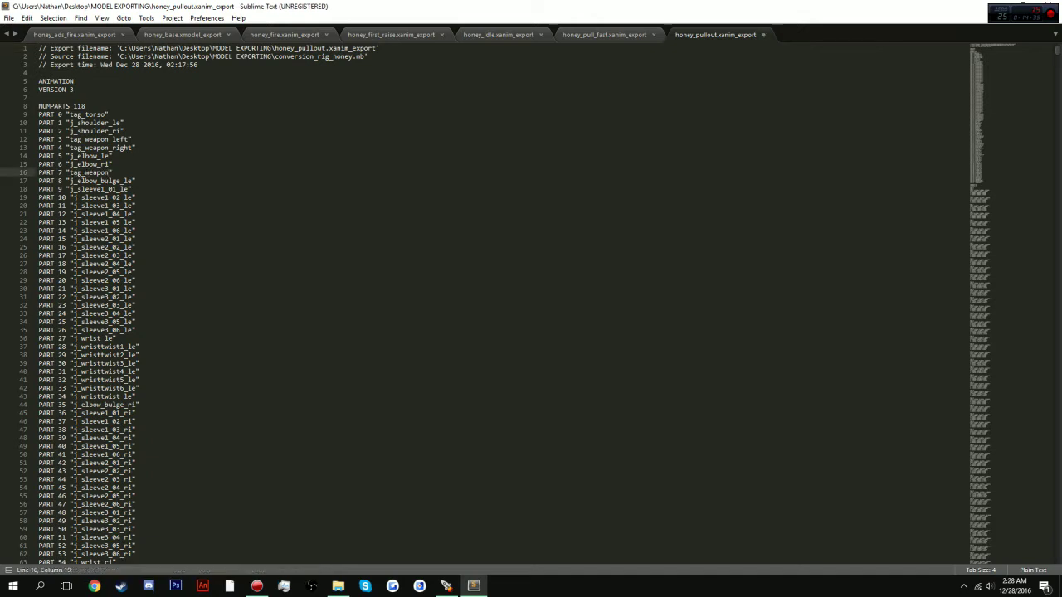
key("ctrl+w")
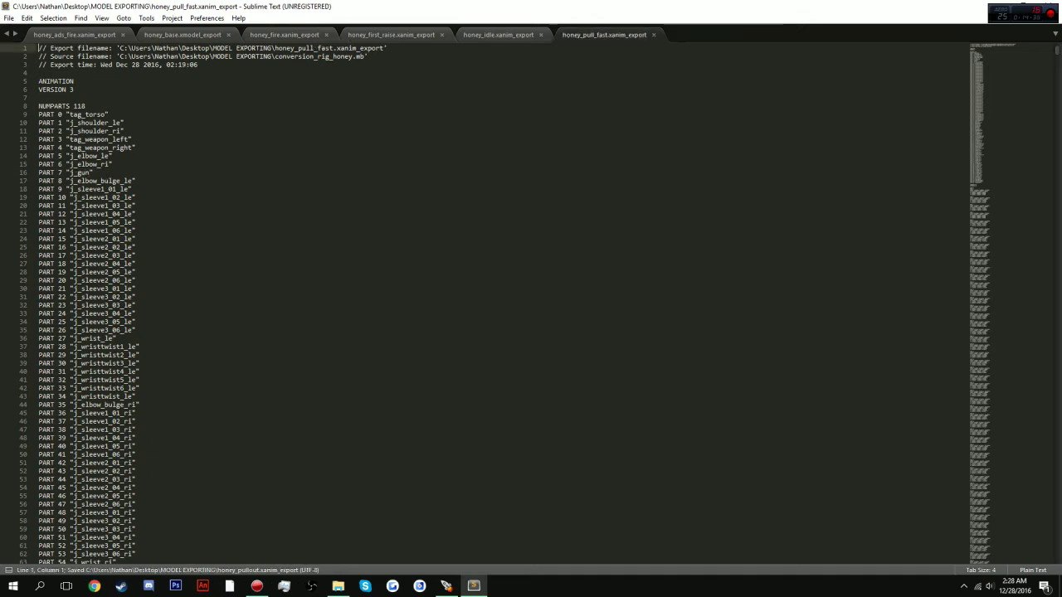
double_click(74, 173)
type("tag_weapon")
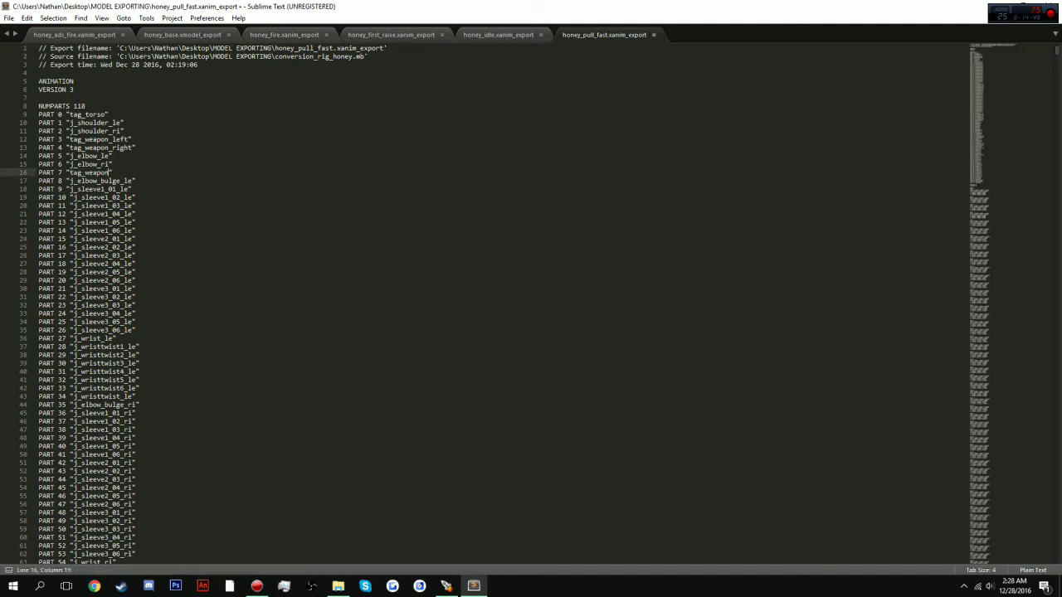
key("ctrl+s")
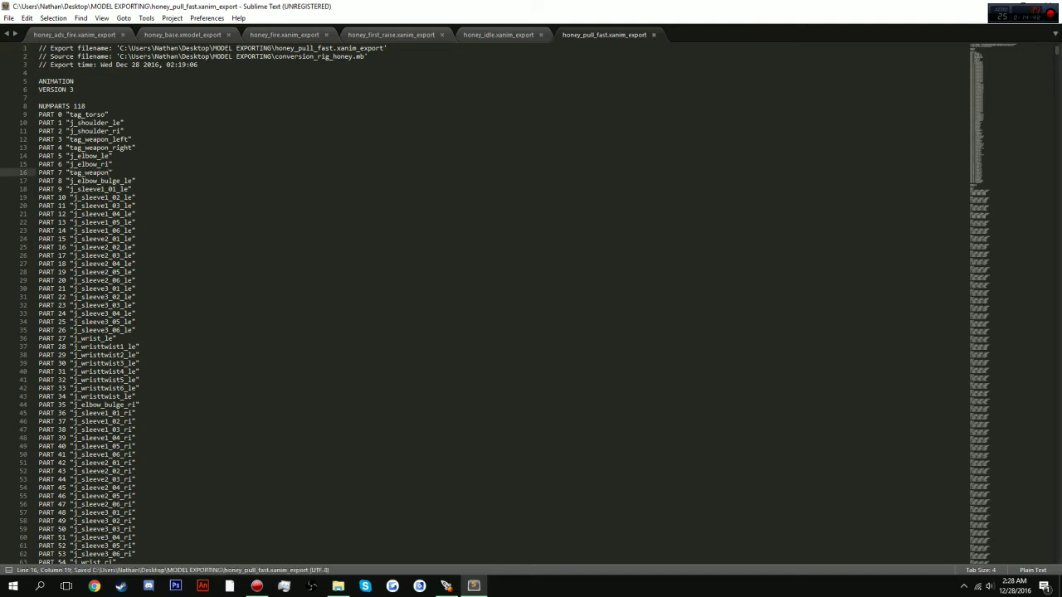
key("ctrl+w")
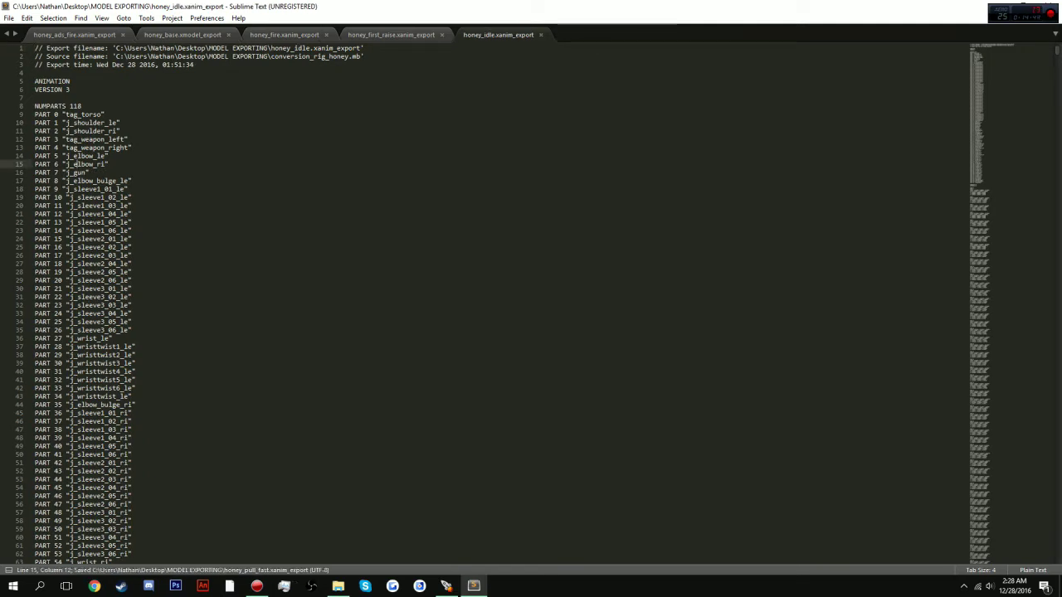
- Rename PART 7 from j_gun to tag_weapon in honey_idle and honey_first_raise, saving and closing each file
double_click(83, 172)
type("tag_weapon")
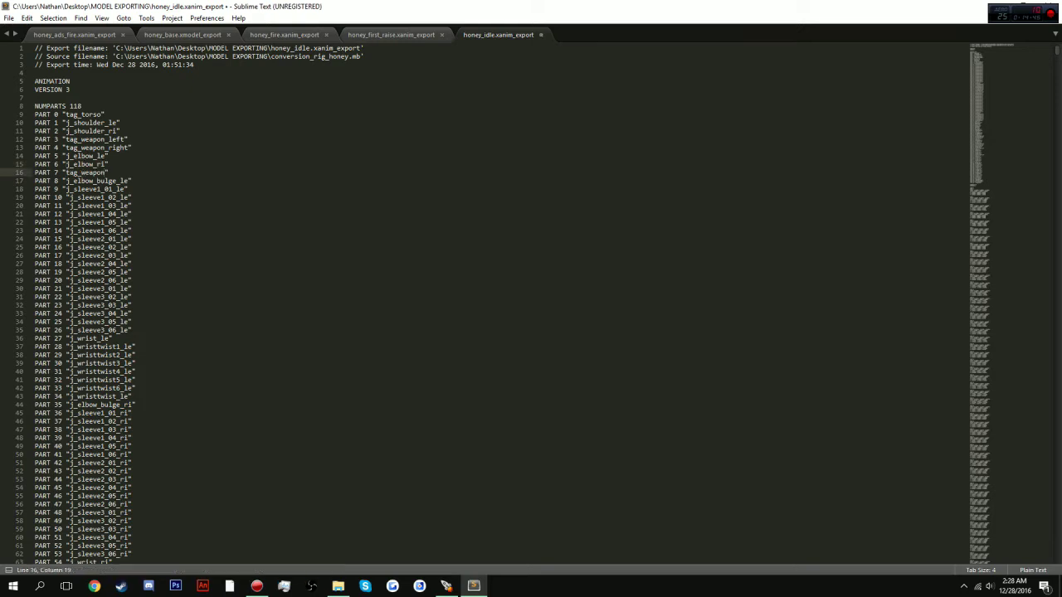
key("ctrl+s")
key("ctrl+w")
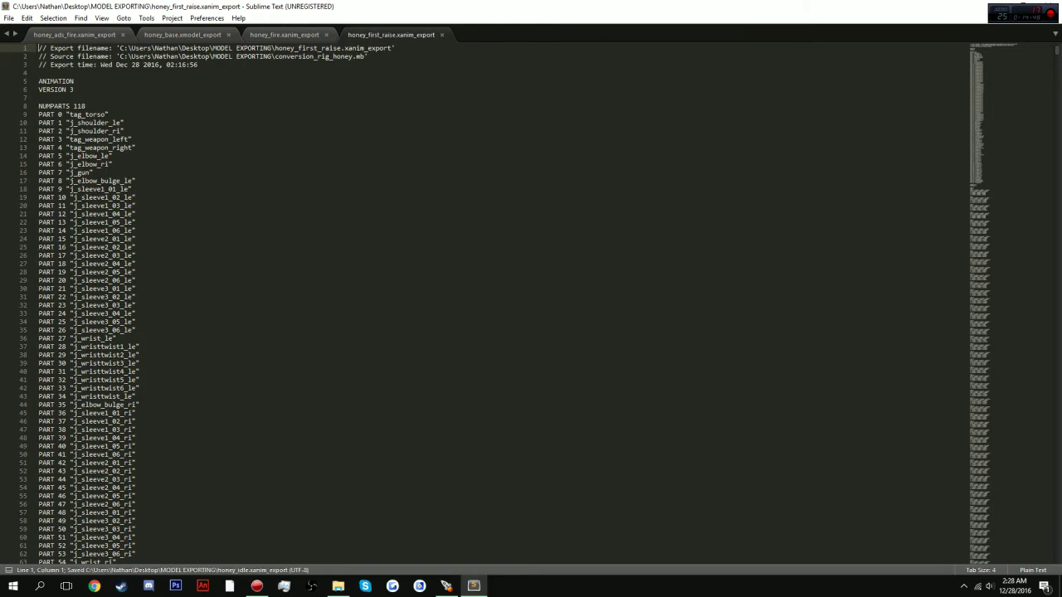
double_click(80, 173)
type("tag_weapon")
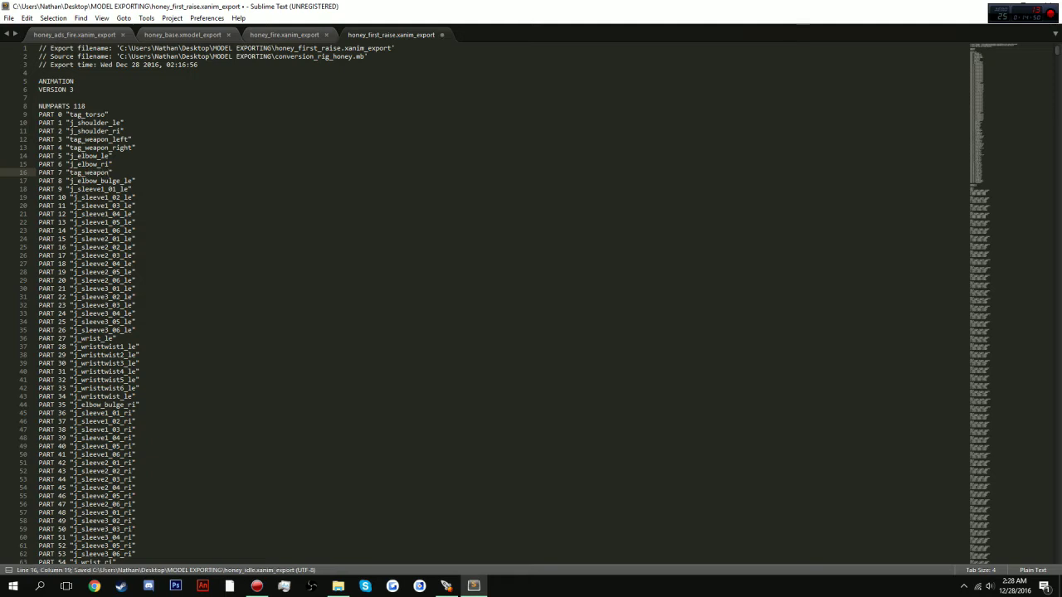
key("ctrl+s")
key("ctrl+w")
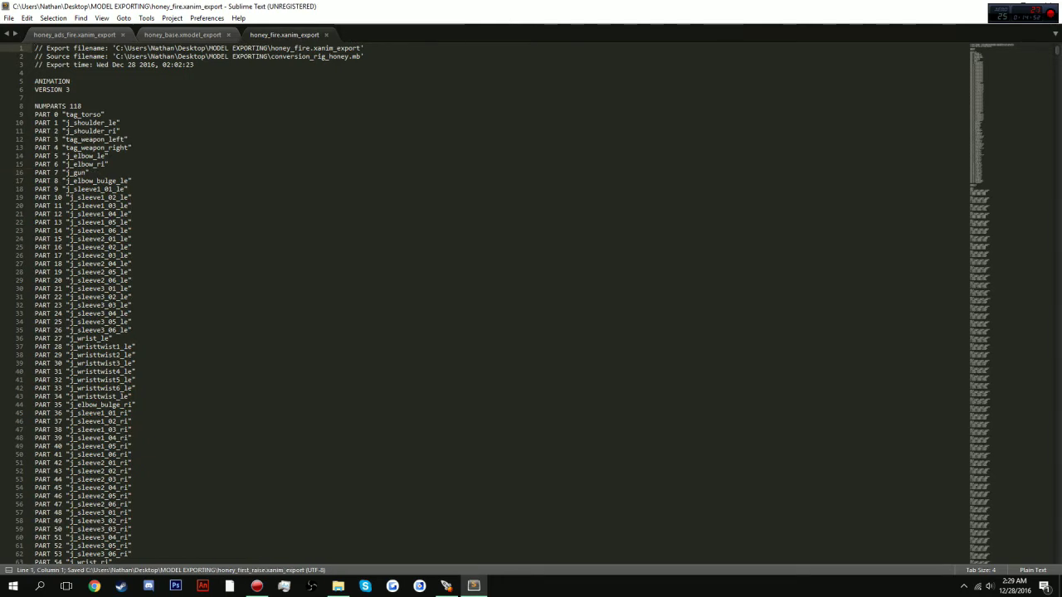
- Replace j_gun with tag_weapon for PART 7 in honey_fire and BONE 14 in the honey_base model, saving and closing both files
double_click(81, 172)
type("tag_weapon")
key("ctrl+s")
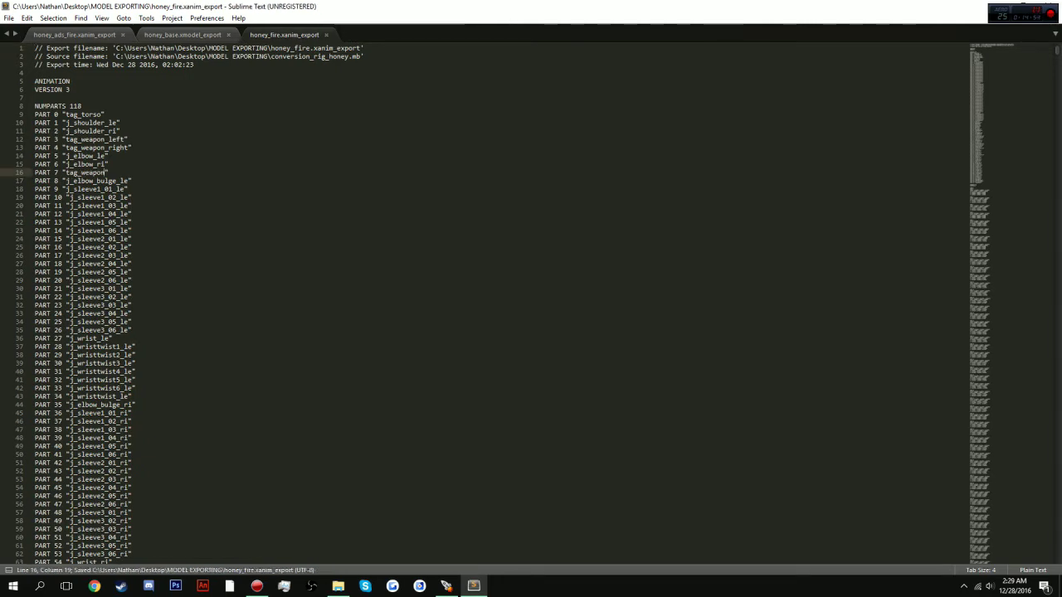
key("ctrl+w")
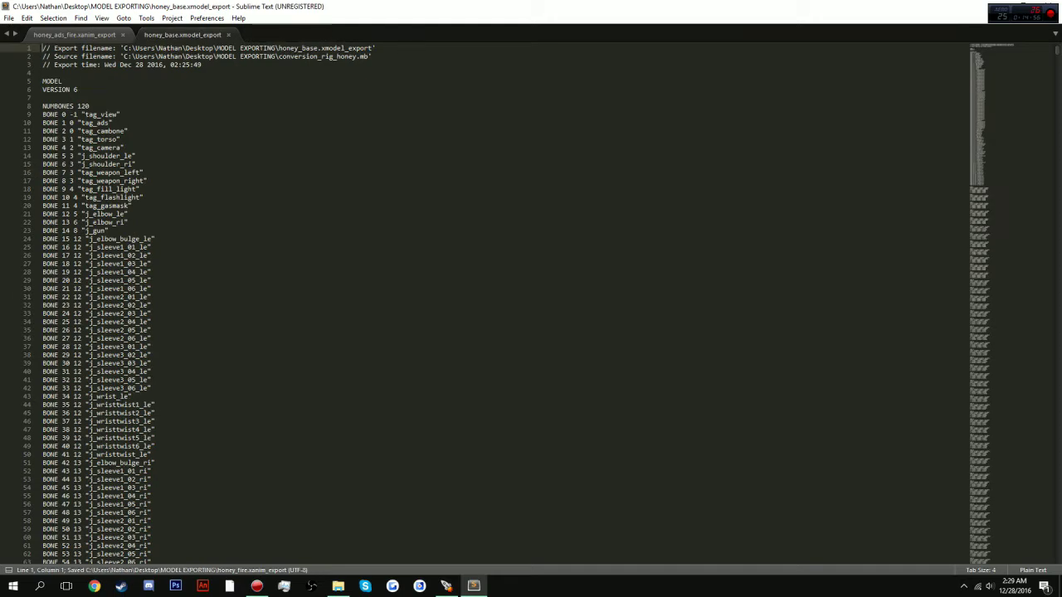
double_click(95, 230)
type("tag_weapon")
key("ctrl+s")
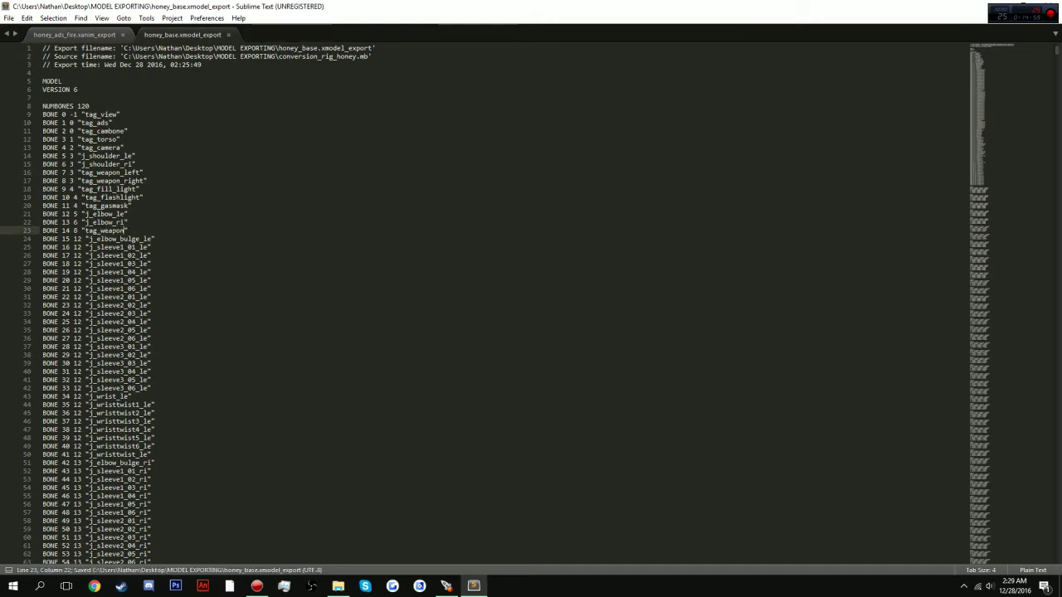
key("ctrl+w")
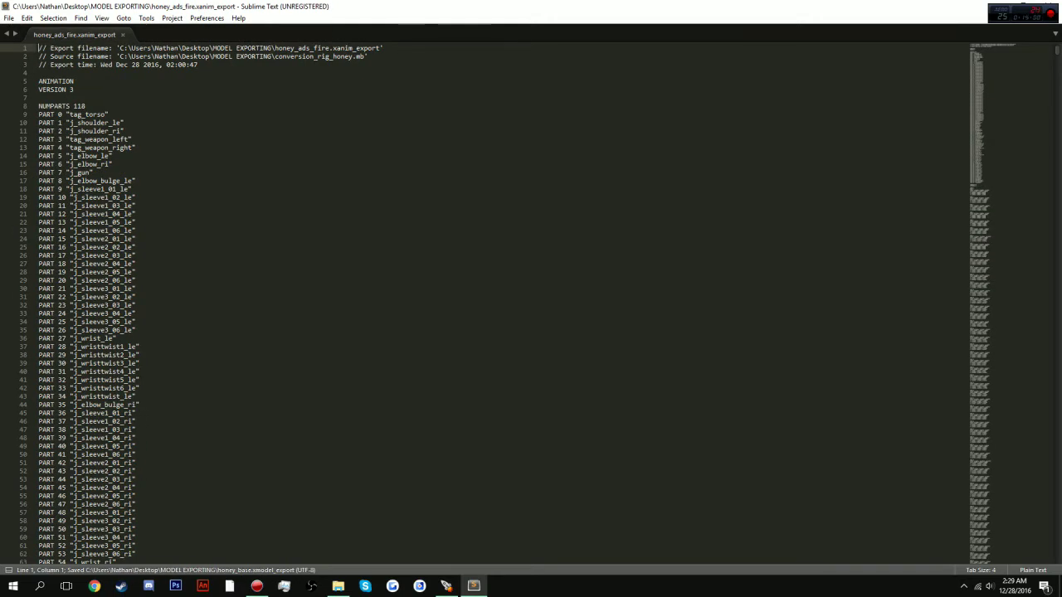
- Change PART 7 from j_gun to tag_weapon in the honey_ads_fire animation, then save and close the file
double_click(76, 172)
type("tag_weapon")
key("ctrl+s")
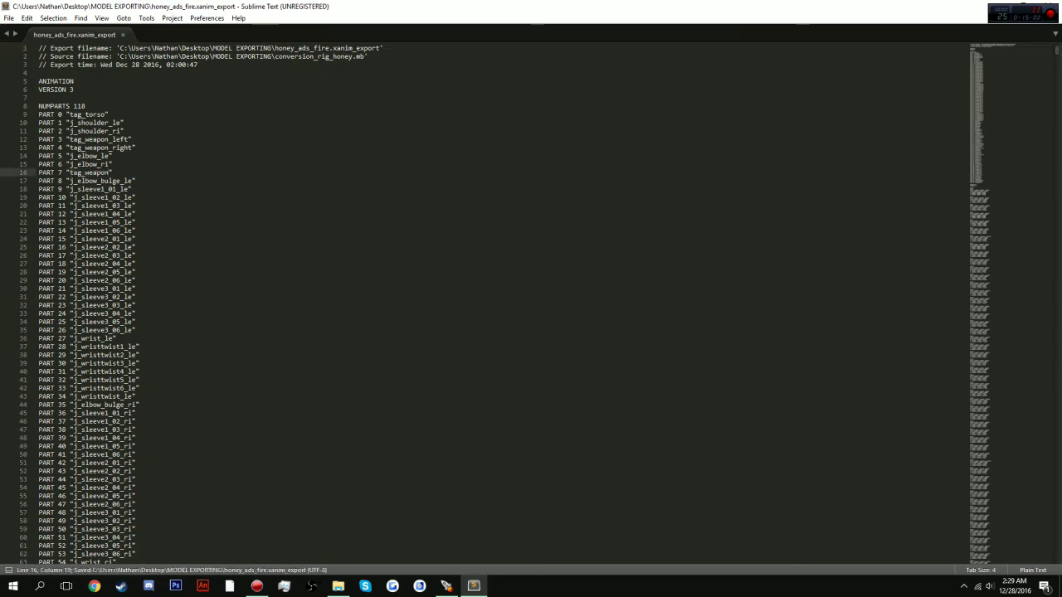
key("ctrl+w")
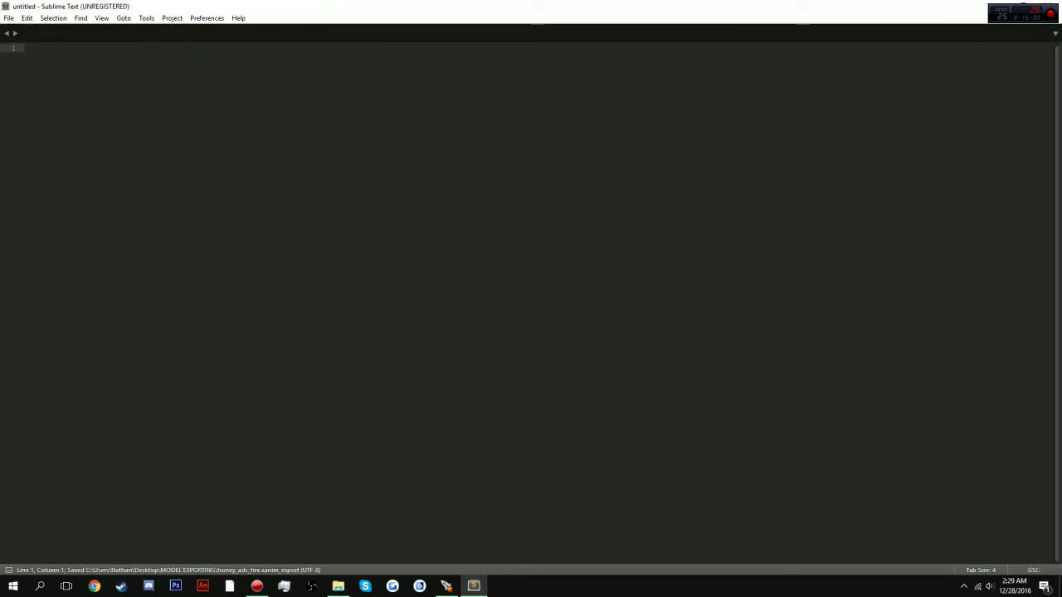
- Switch to the MODEL EXPORTING folder, run kronos from its Kronos subfolder and open the model and animation converter
left_click_drag(912, 7, 859, 56)
left_click(921, 56)
left_click_drag(736, 30, 661, 26)
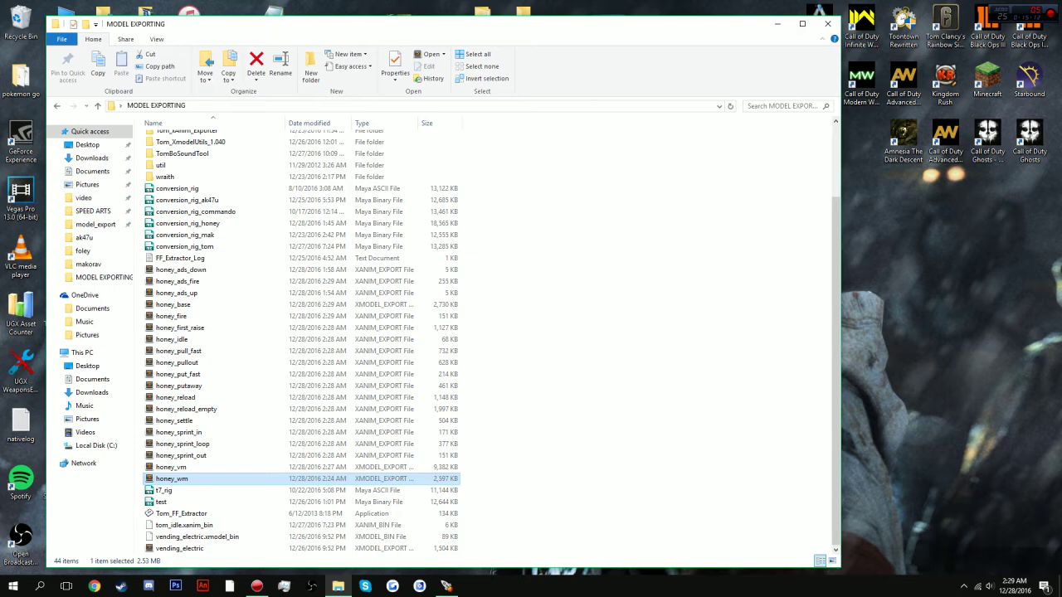
scroll(273, 248, "up", 3)
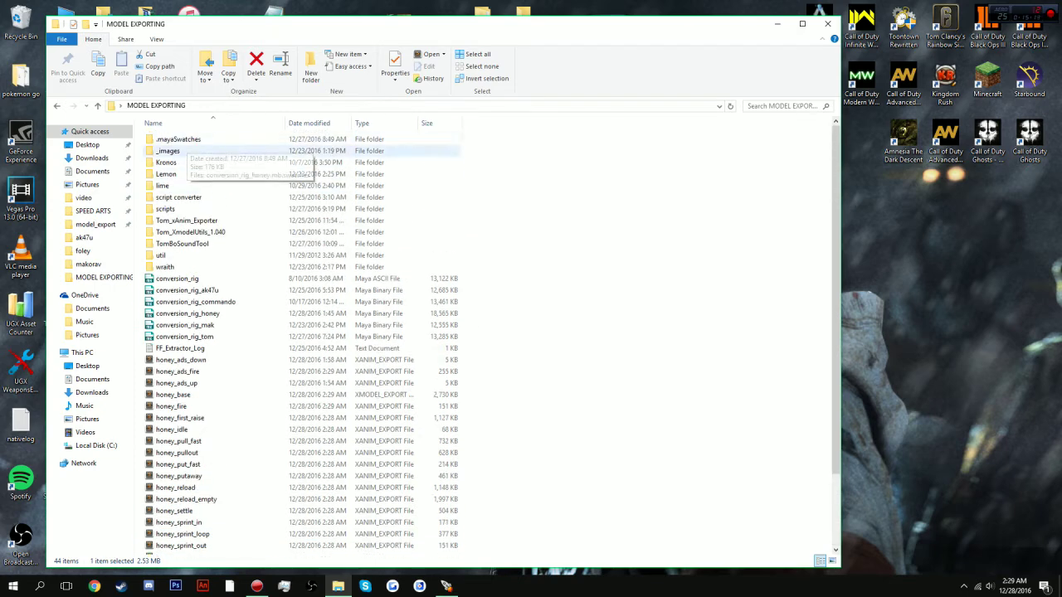
double_click(166, 161)
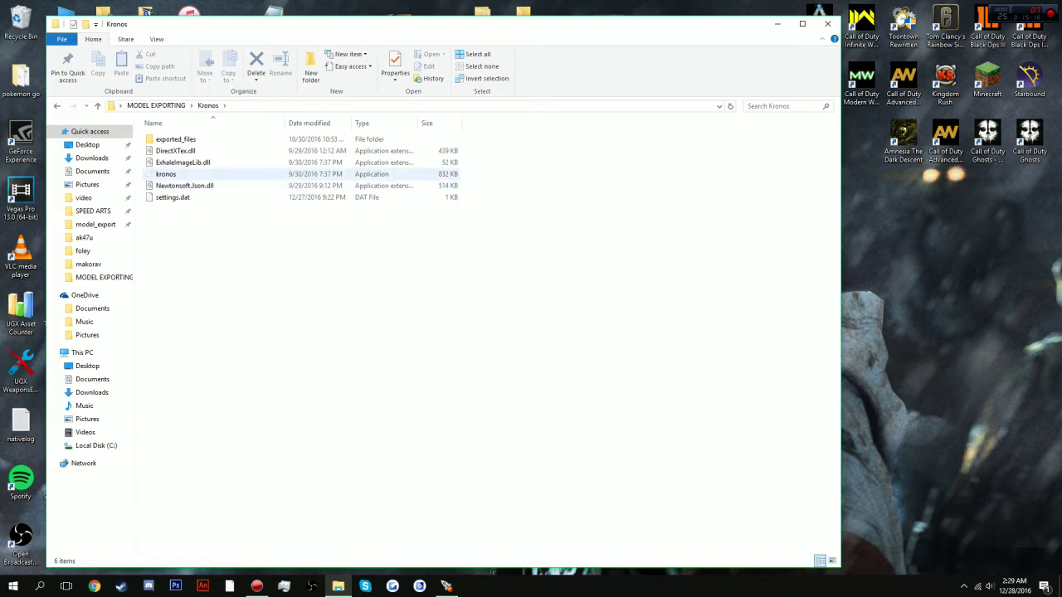
double_click(166, 175)
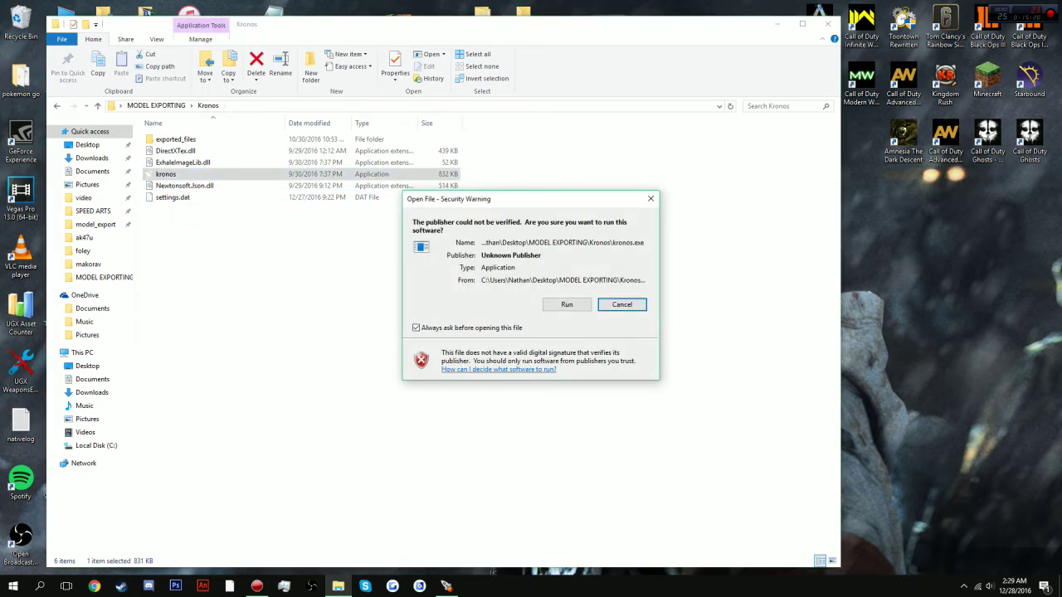
left_click(566, 305)
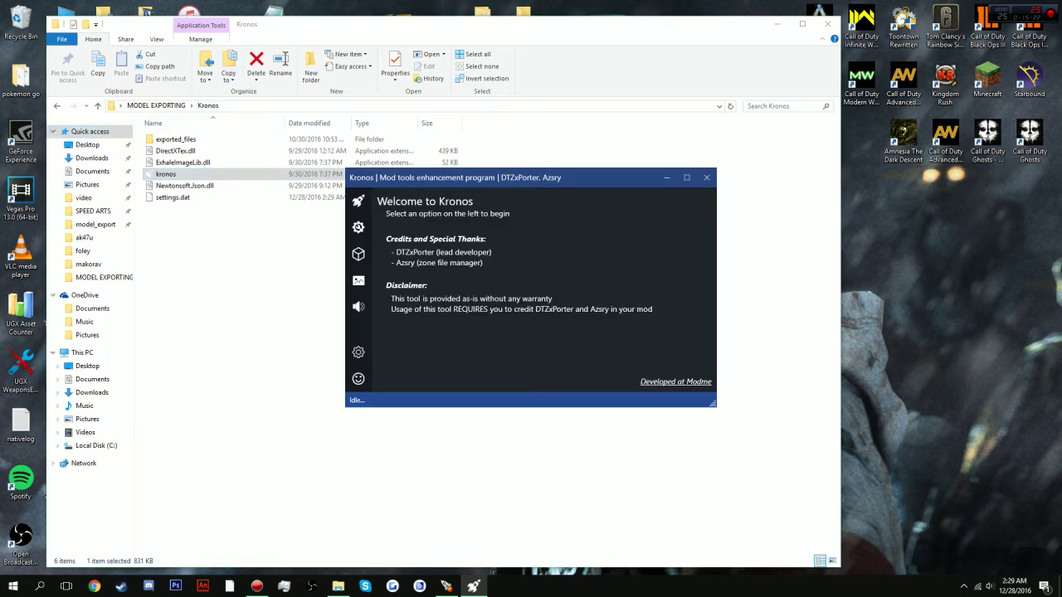
left_click(358, 254)
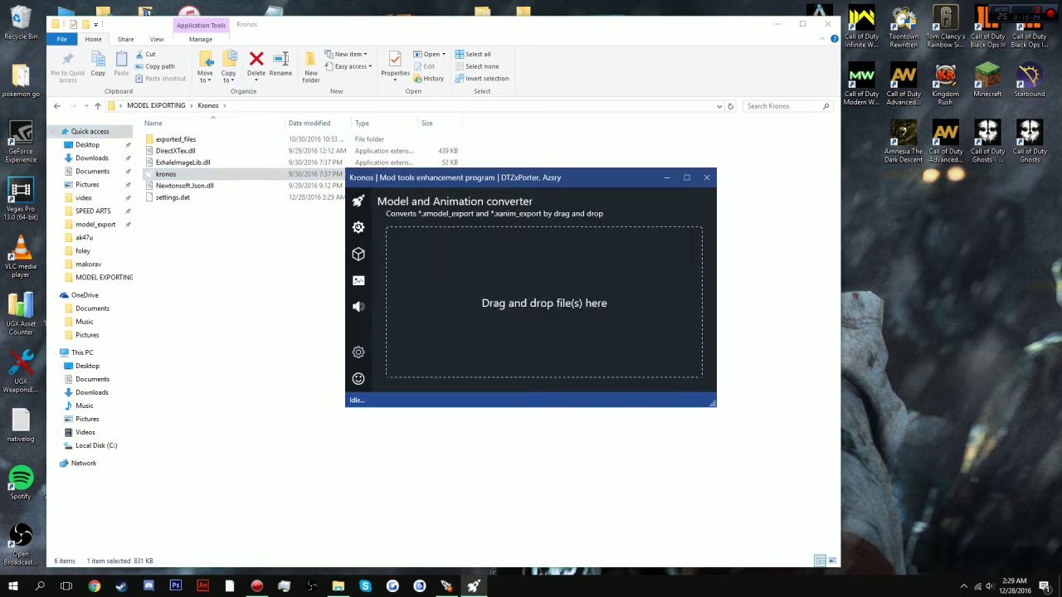
- Convert all the honey xmodel_export and xanim_export files in MODEL EXPORTING to bin files with Kronos, then minimize that folder's window
left_click_drag(431, 178, 829, 117)
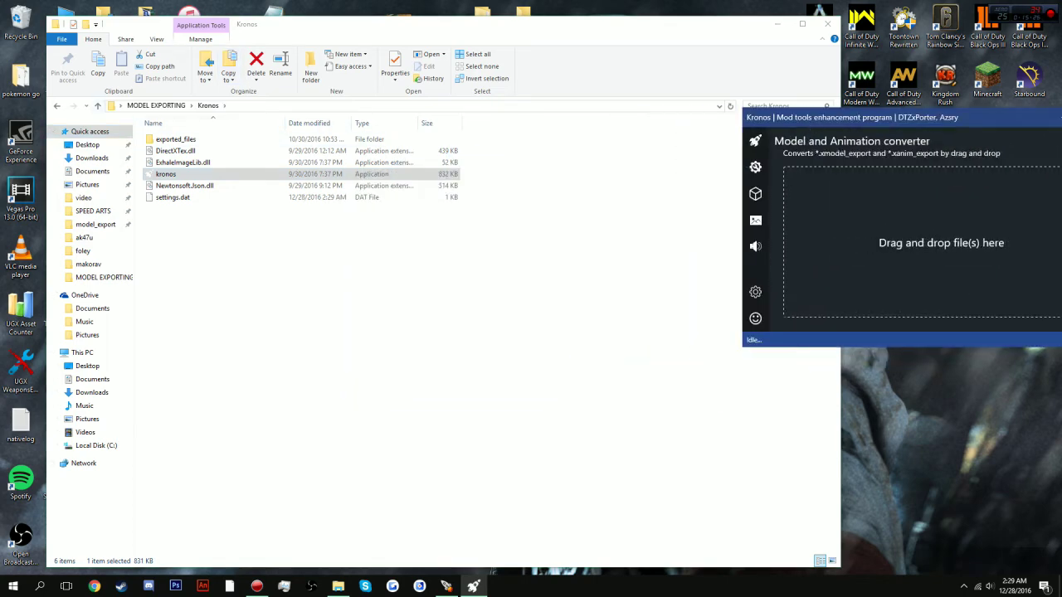
left_click(58, 106)
scroll(365, 327, "down", 2)
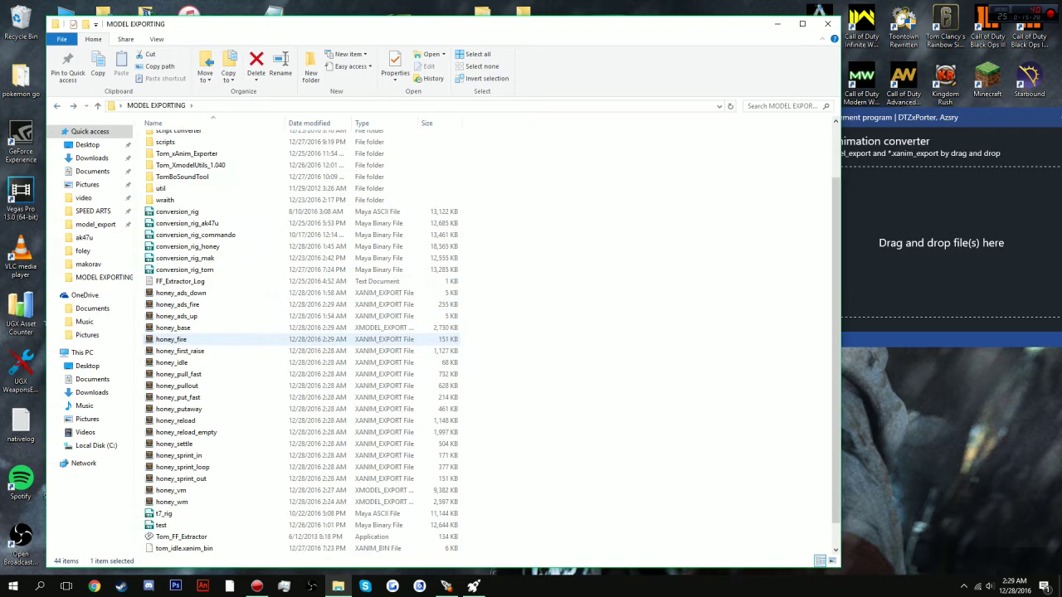
left_click_drag(471, 293, 143, 502)
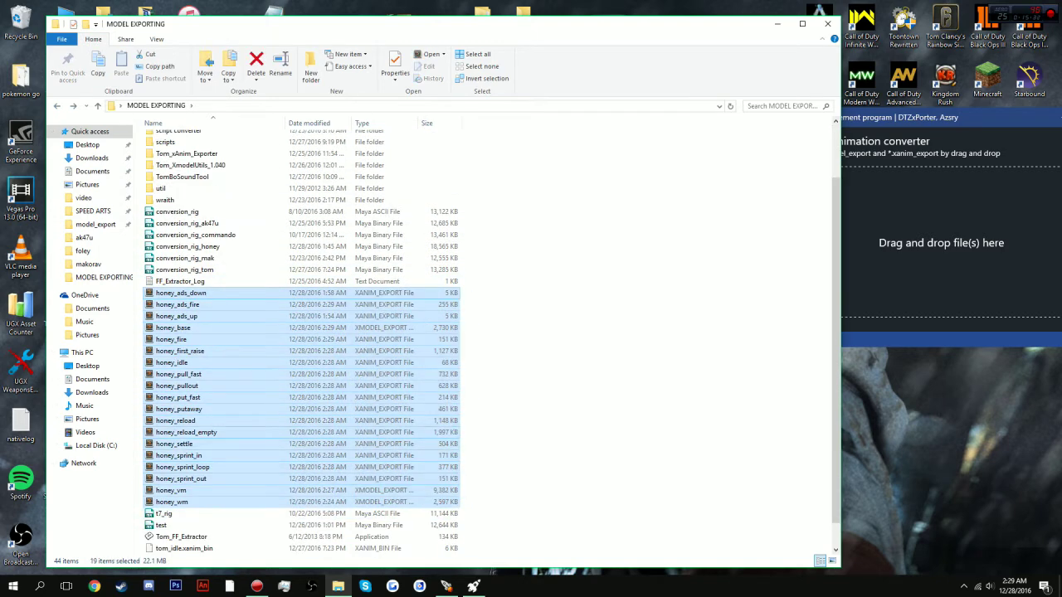
left_click_drag(187, 432, 940, 243)
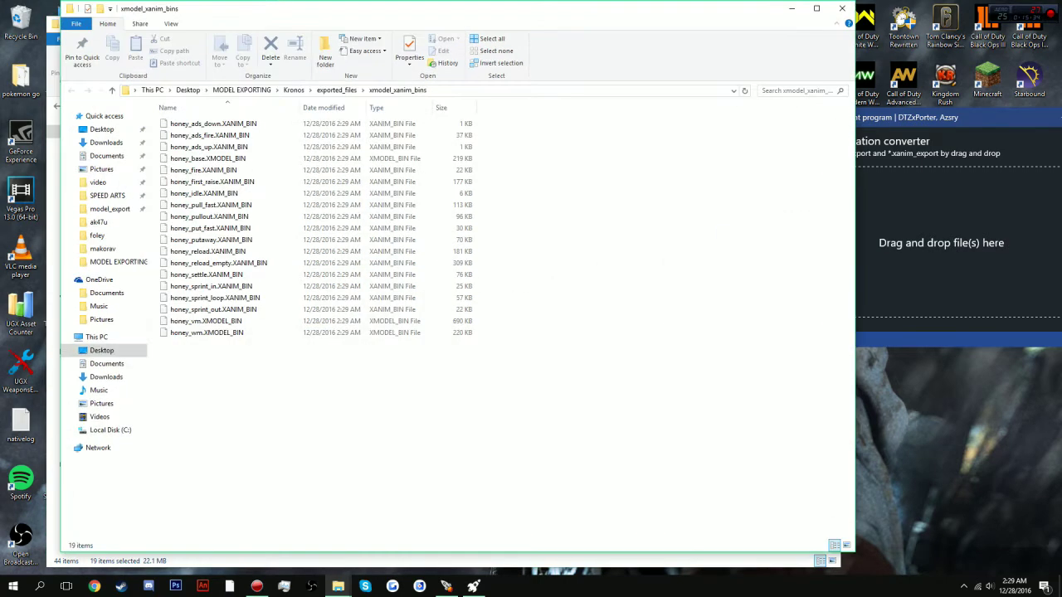
left_click_drag(482, 12, 579, 66)
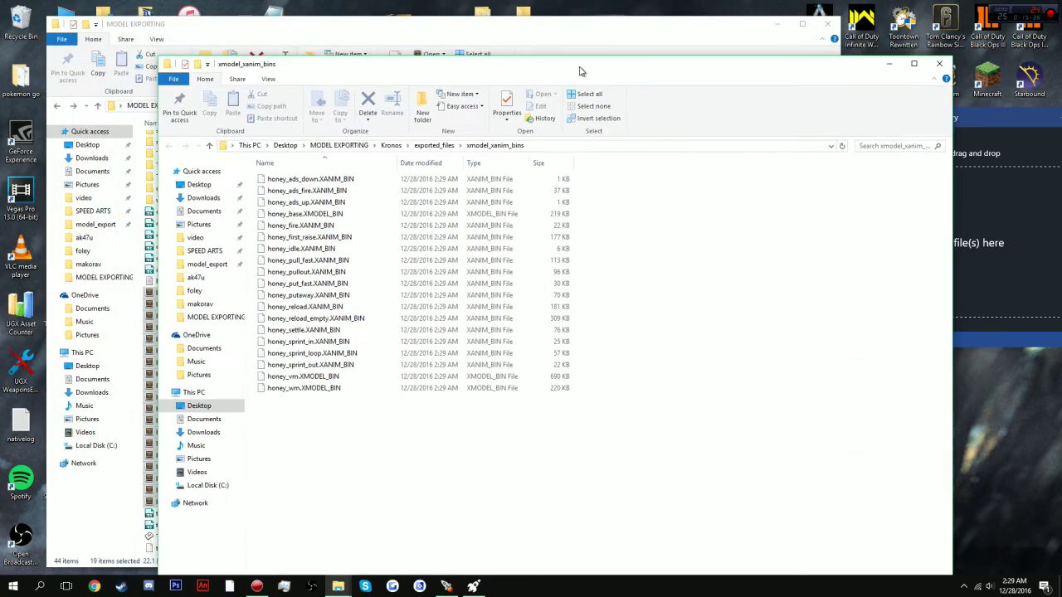
left_click(497, 25)
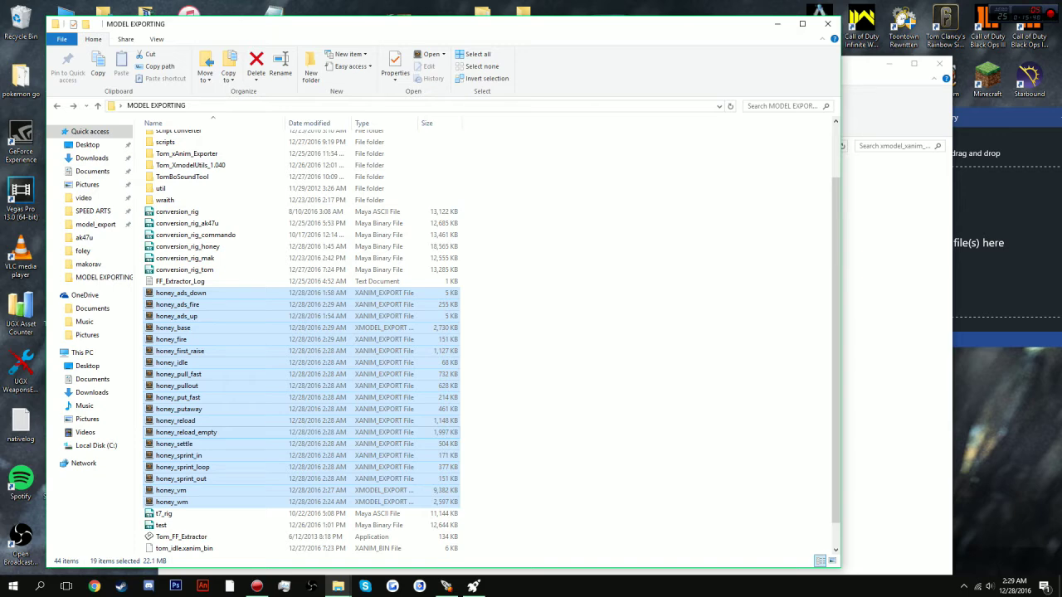
left_click(630, 332)
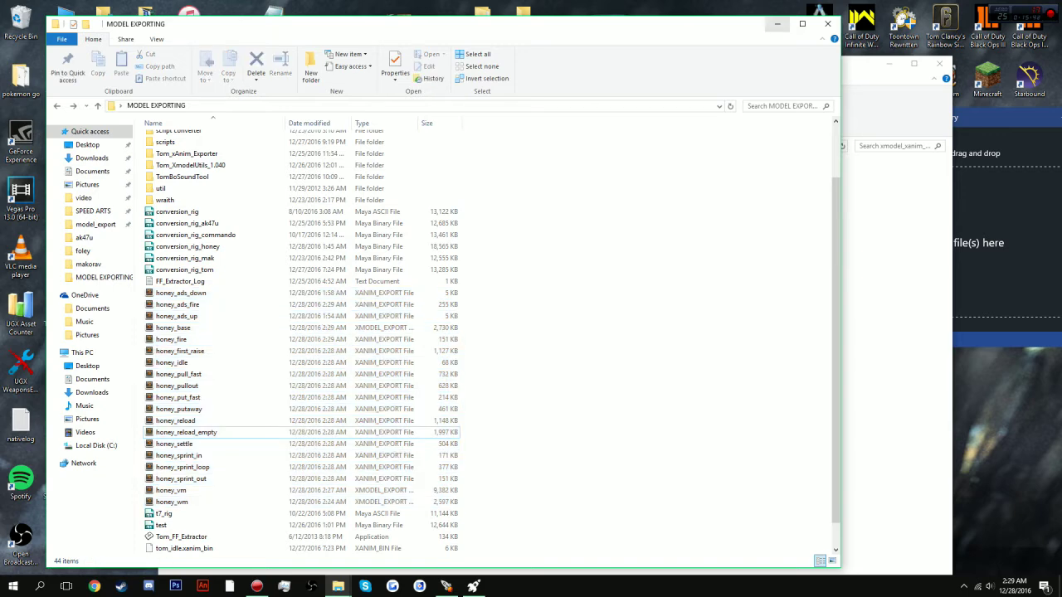
left_click(776, 23)
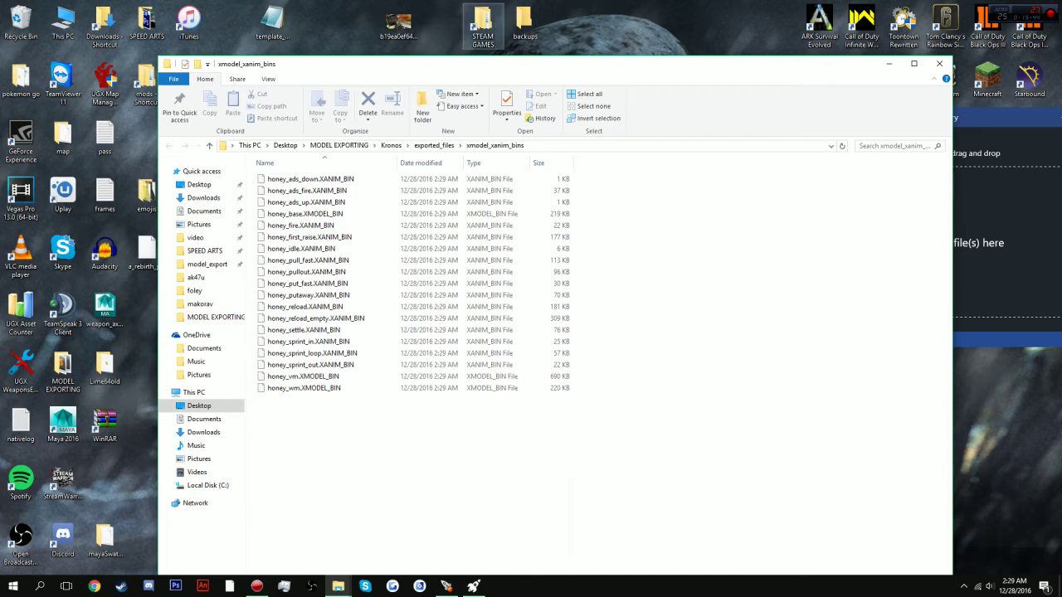
- Create a folder named honey inside the Call of Duty Black Ops III model_export folder and open it
double_click(482, 24)
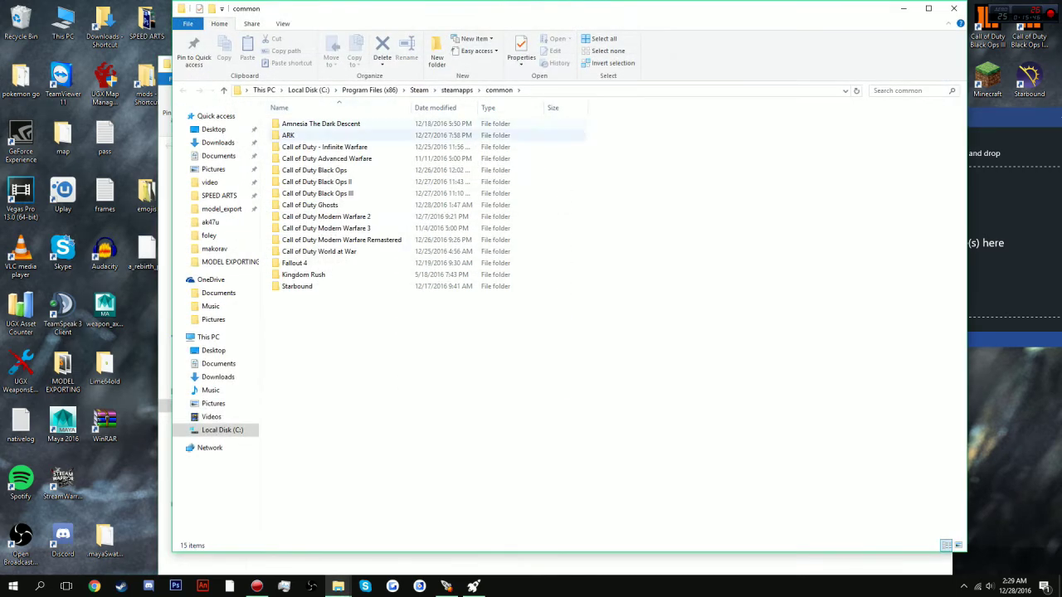
double_click(317, 193)
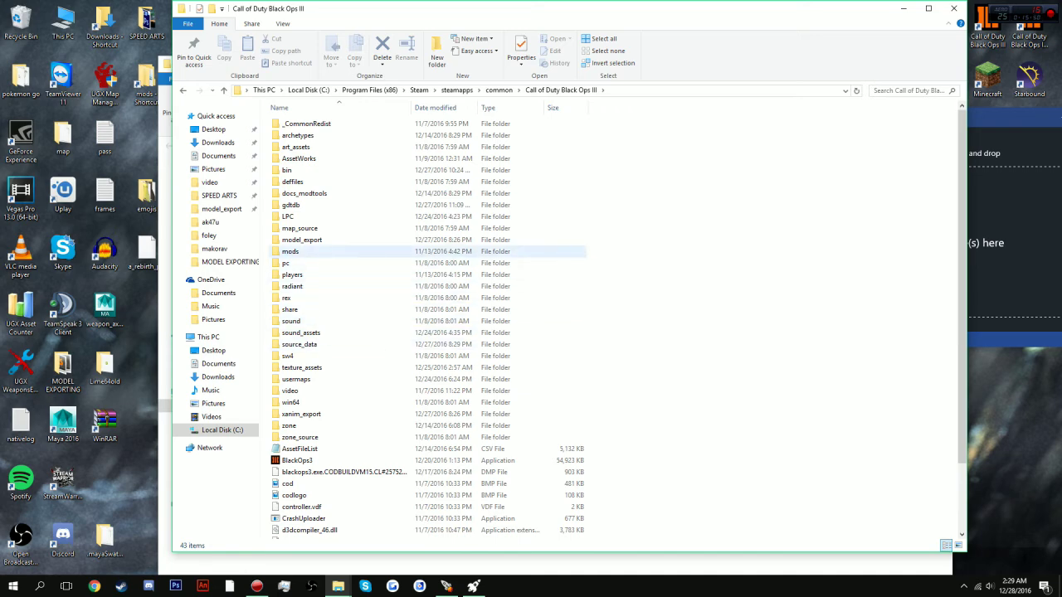
double_click(301, 240)
right_click(678, 219)
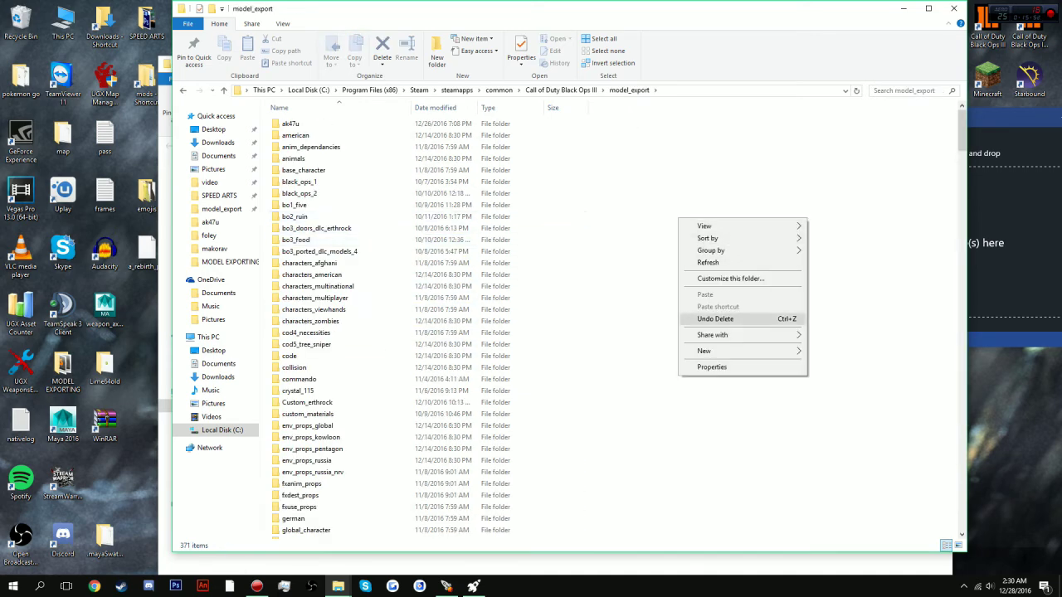
mouse_move(746, 351)
left_click(833, 351)
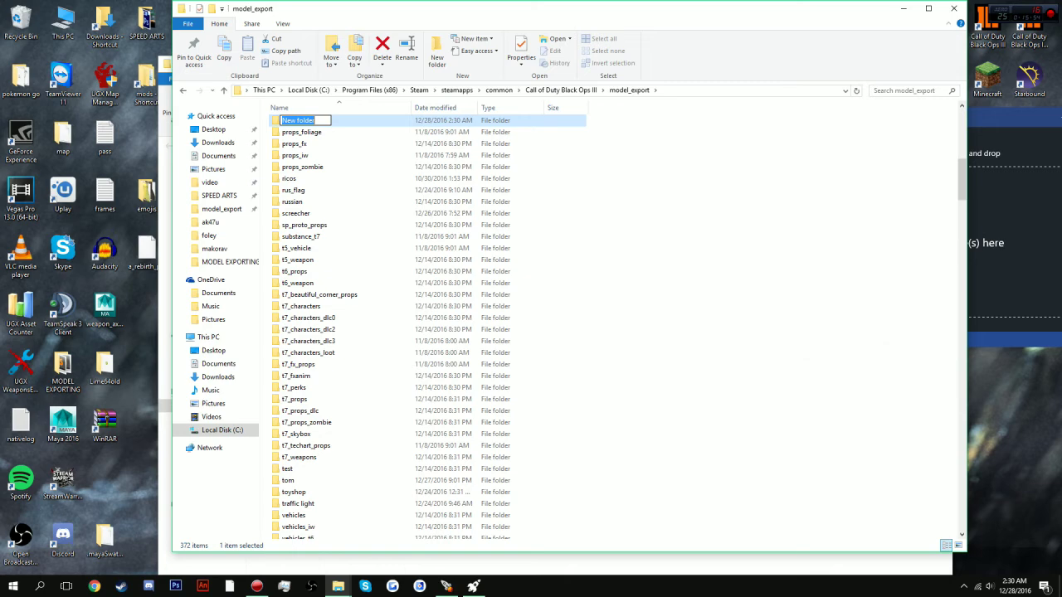
type("honey")
key("Return")
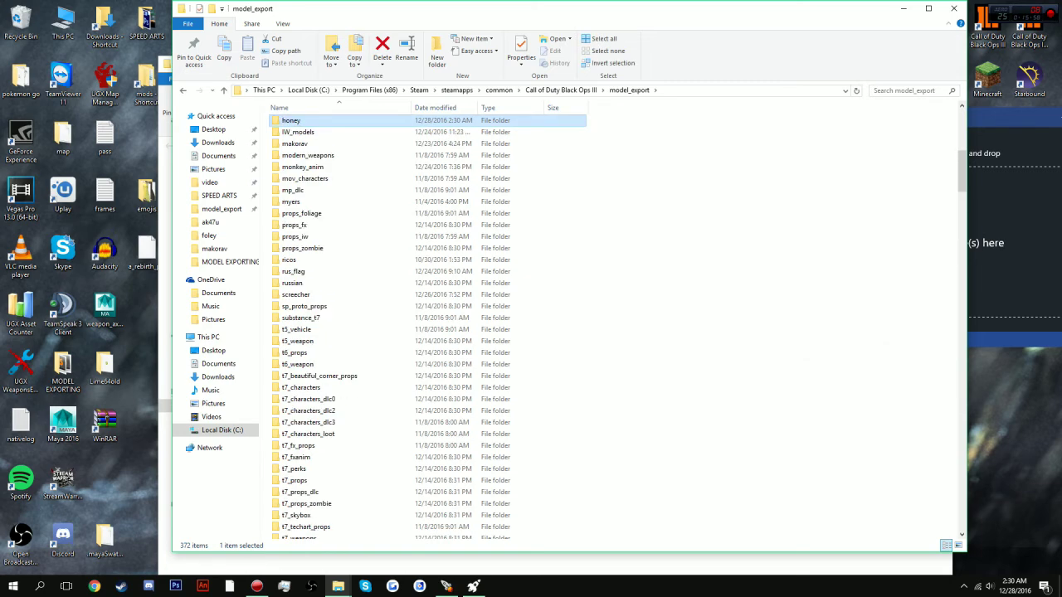
key("Return")
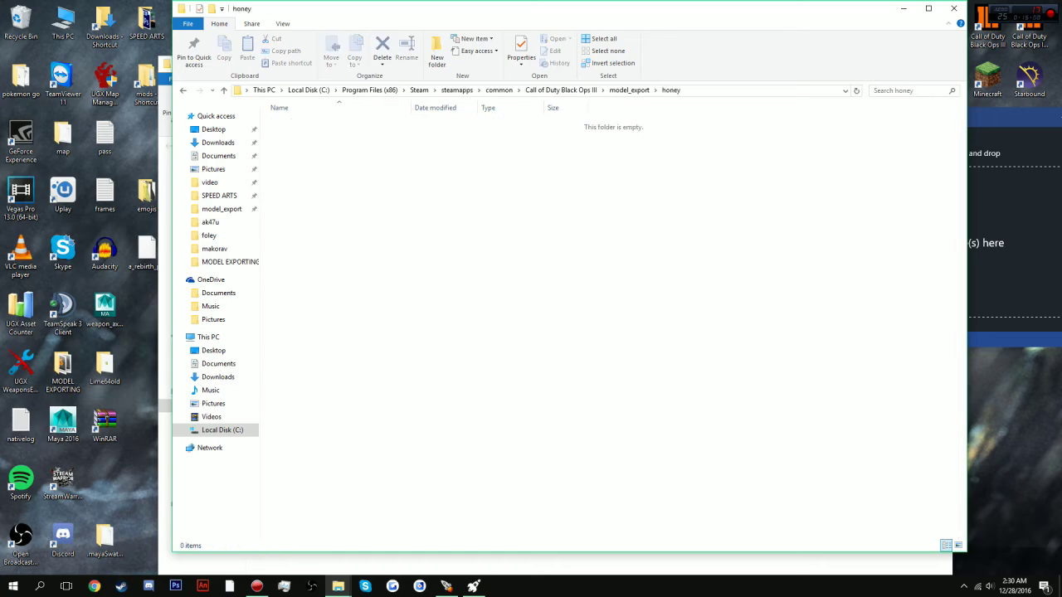
- Move the honey_base, honey_vm and honey_wm XMODEL_BIN files from xmodel_xanim_bins into the new model_export honey folder
left_click_drag(319, 11, 617, 40)
left_click(423, 66)
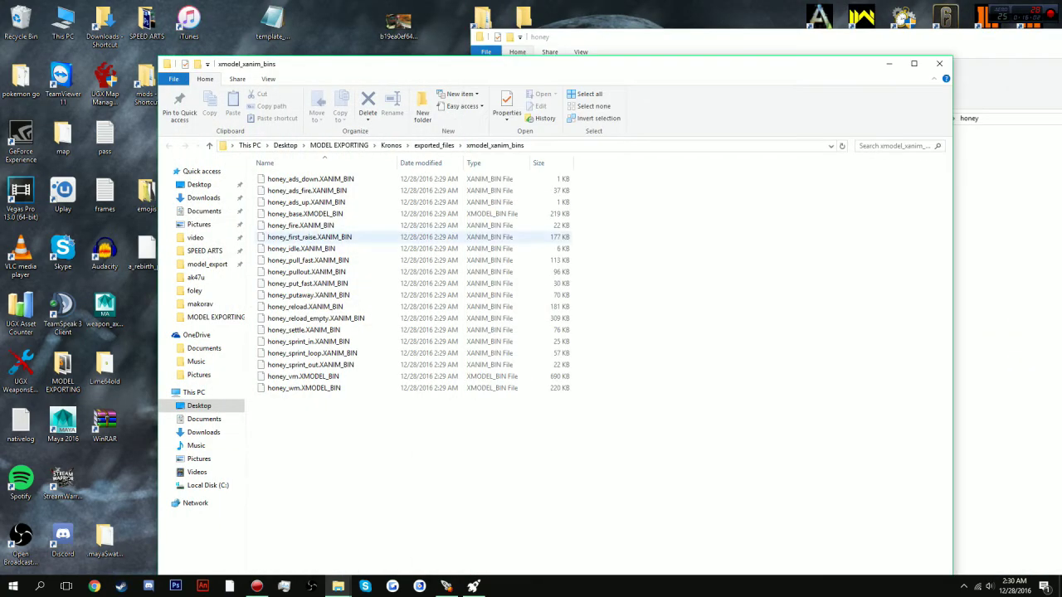
left_click_drag(313, 68, 167, 52)
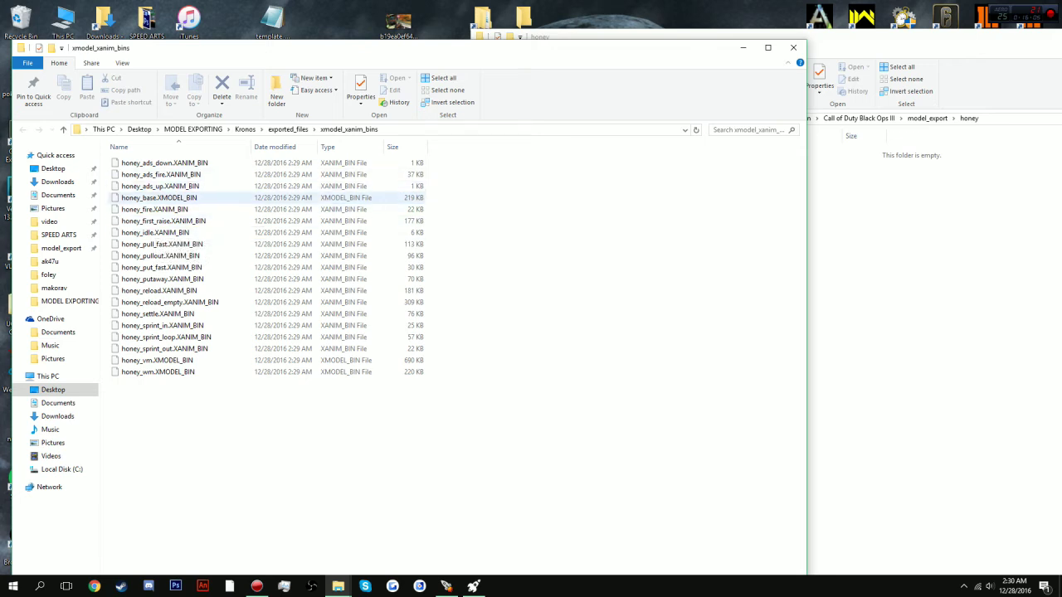
left_click_drag(157, 197, 912, 240)
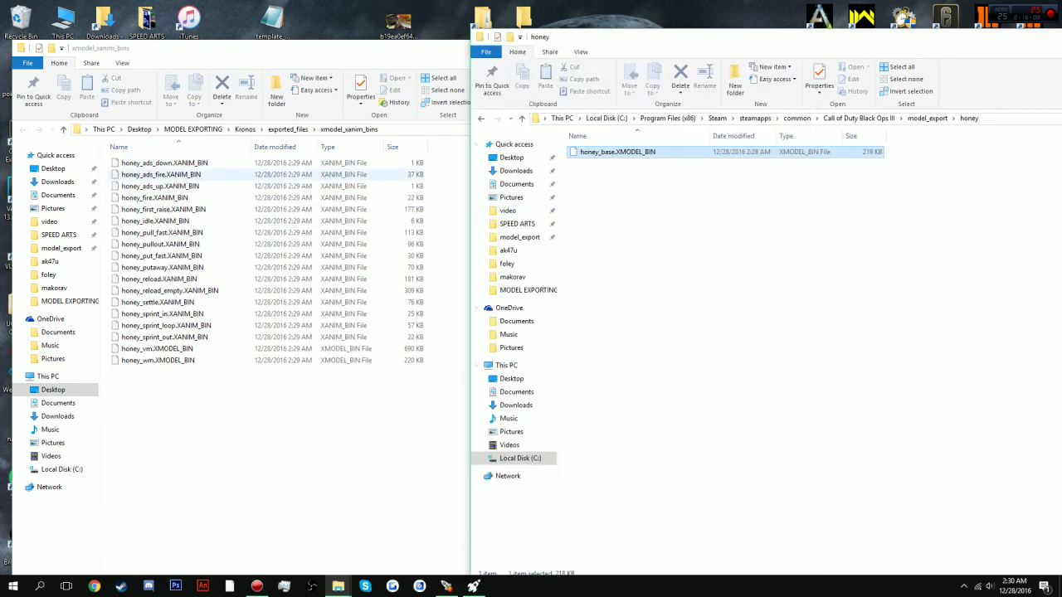
left_click_drag(134, 370, 891, 340)
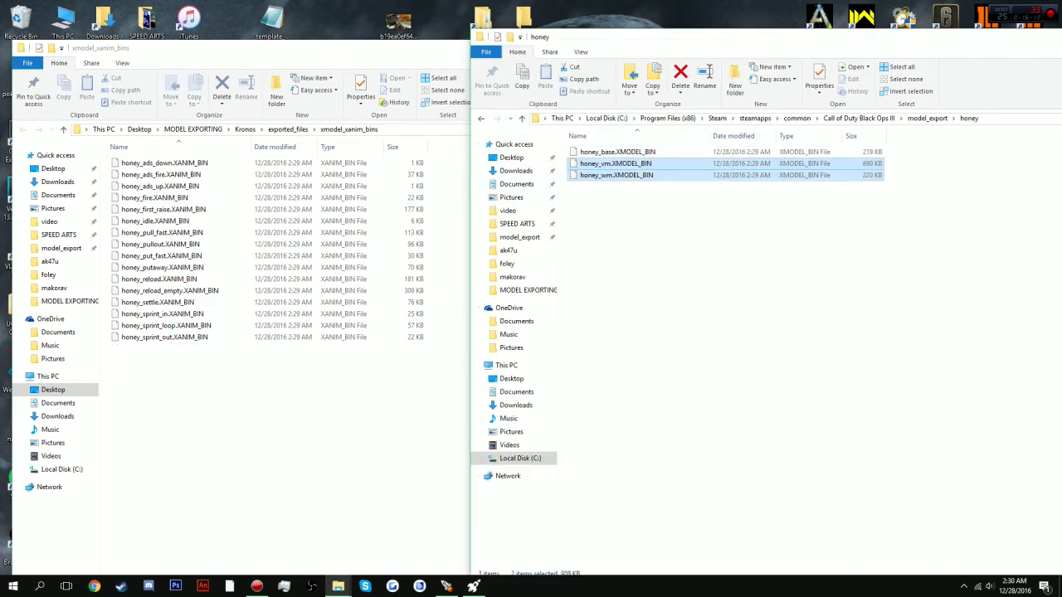
left_click_drag(620, 218, 596, 143)
left_click(653, 175)
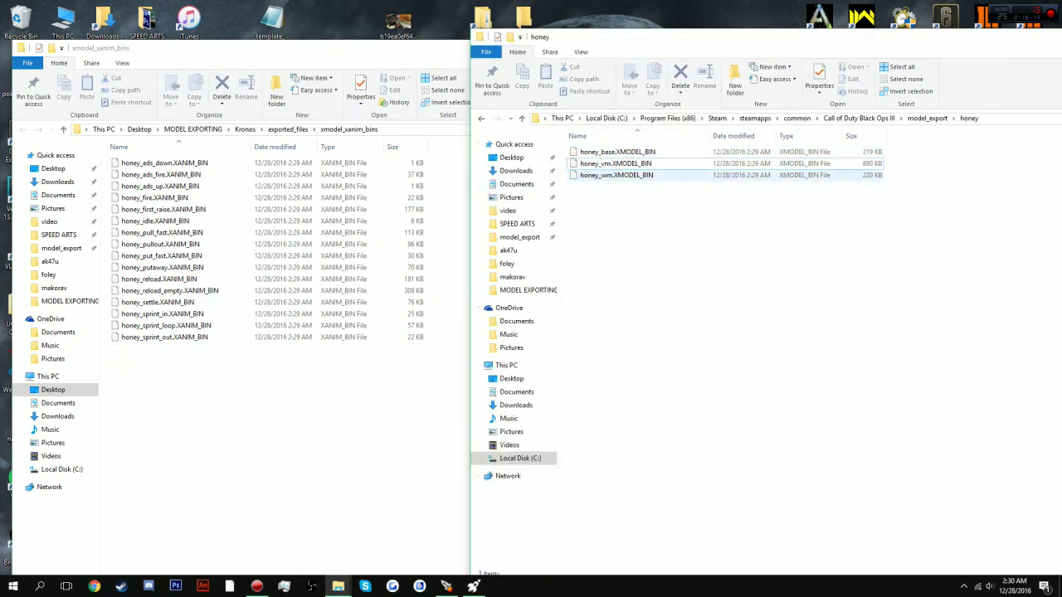
- Create a folder named honey inside the Call of Duty Black Ops III xanim_export folder and open it
left_click_drag(653, 262, 633, 148)
left_click(685, 224)
left_click(859, 119)
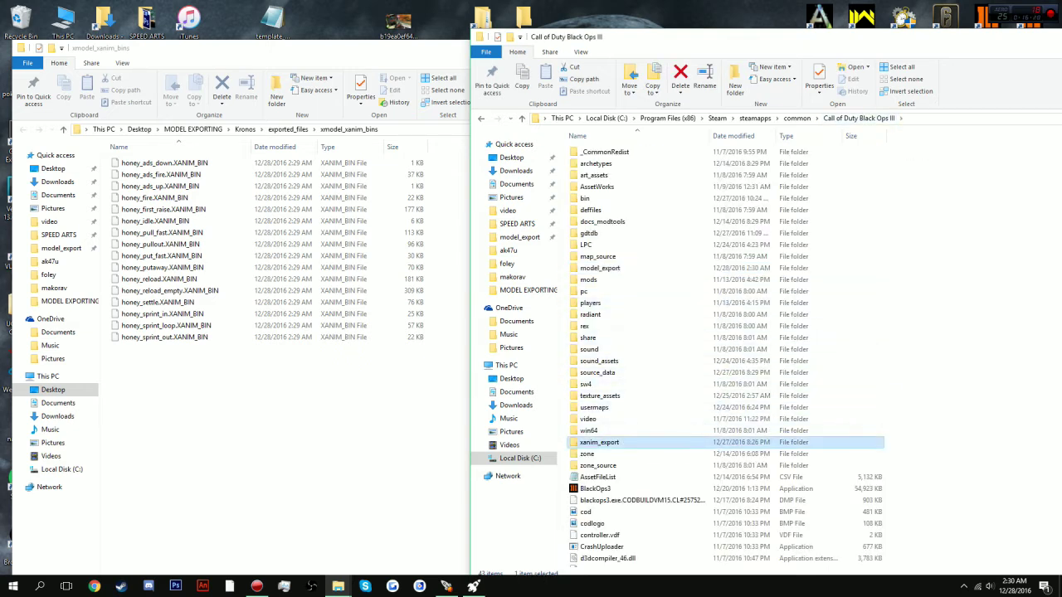
double_click(597, 443)
right_click(933, 267)
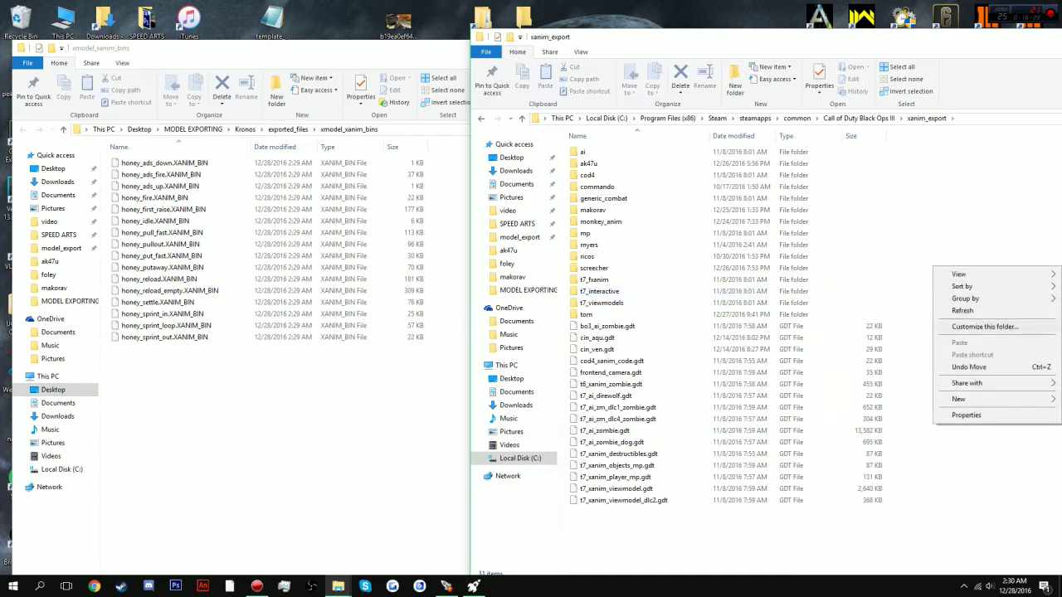
mouse_move(962, 399)
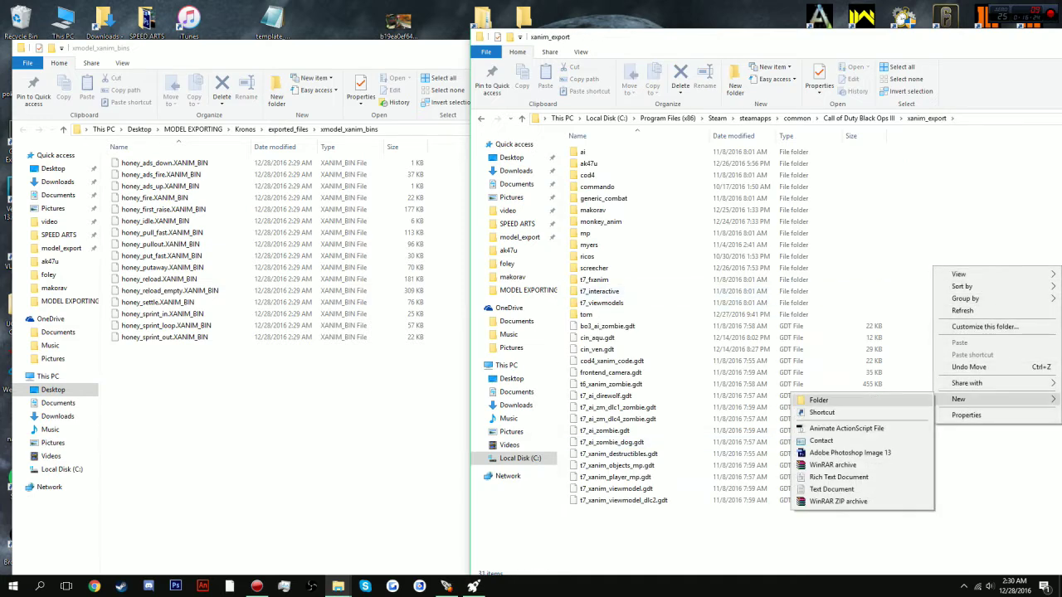
left_click(846, 400)
type("h")
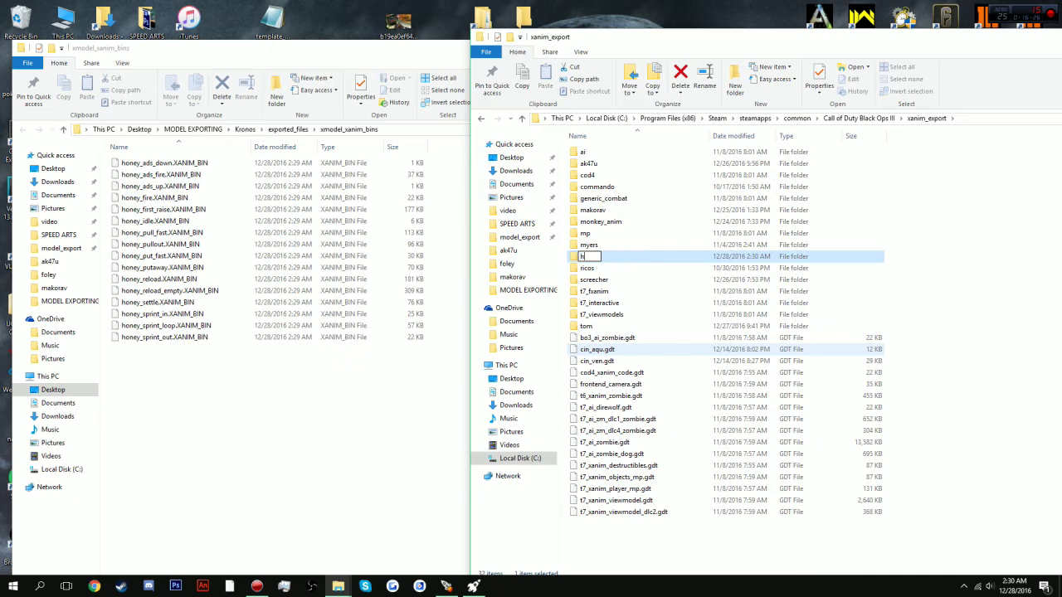
type("oney")
key("Return")
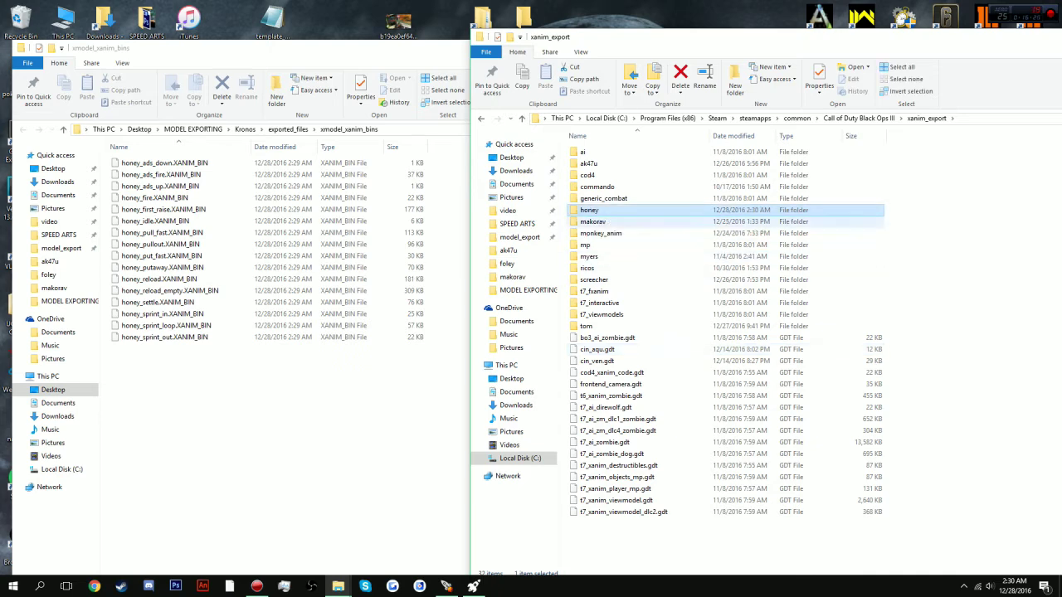
double_click(588, 210)
- Move all the honey XANIM_BIN files from xmodel_xanim_bins into the xanim_export honey folder and close the emptied folder's window
left_click_drag(289, 438, 962, 290)
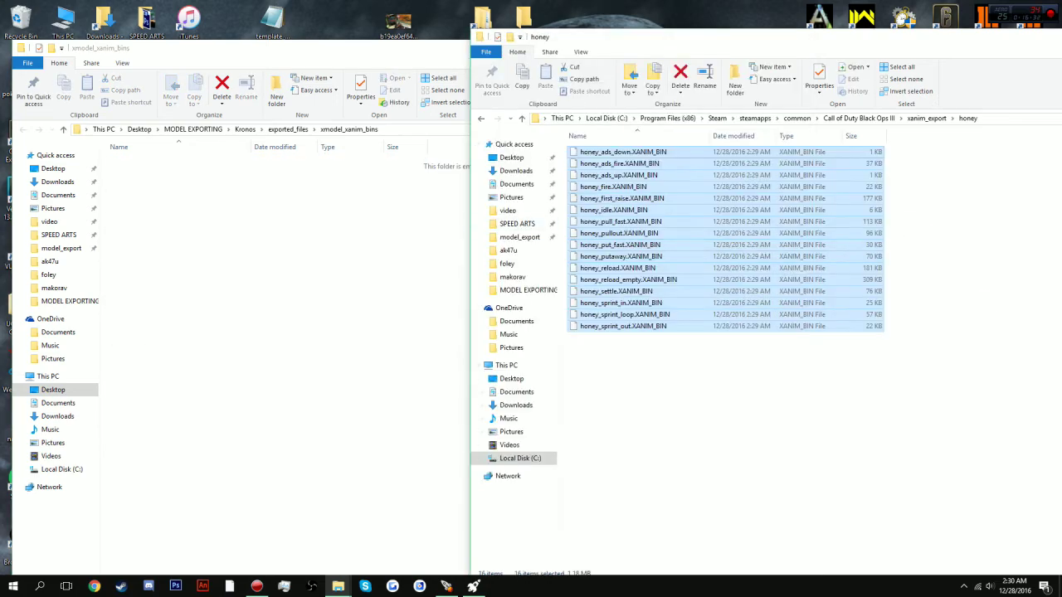
left_click(792, 47)
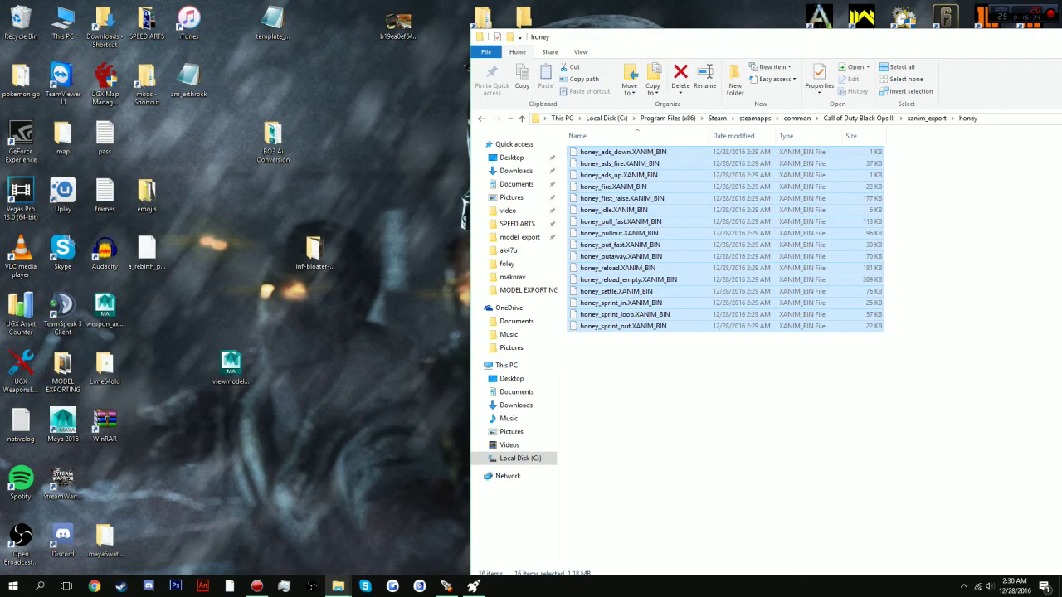
mouse_move(576, 45)
left_mouse_down()
mouse_move(521, 59)
mouse_move(451, 101)
left_mouse_up()
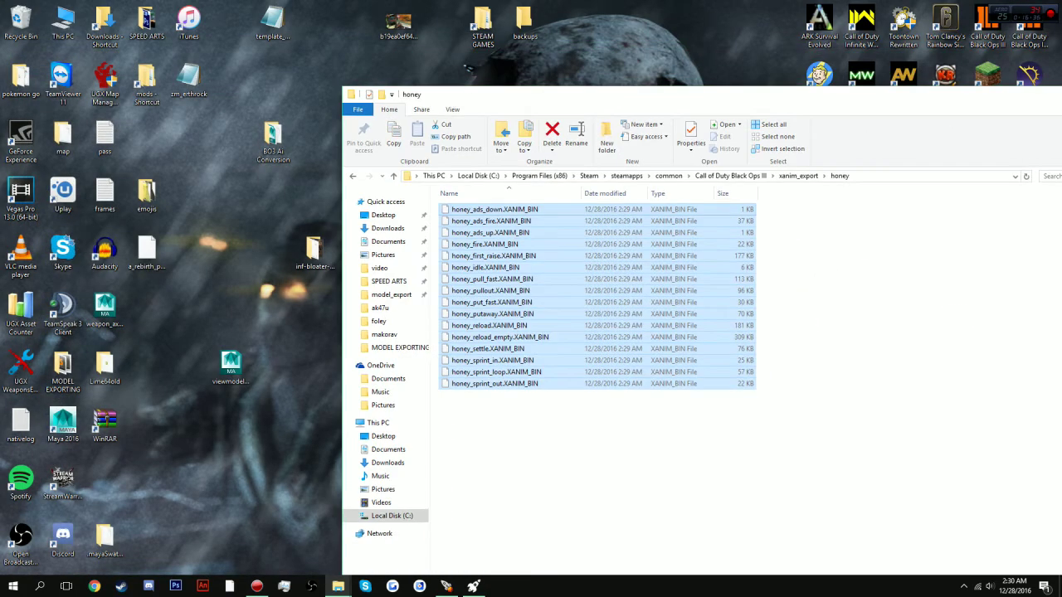
- Open the mat_info text file in the viewmodel_honeybadger folder under Lime64old, export, ghost, mp
double_click(104, 365)
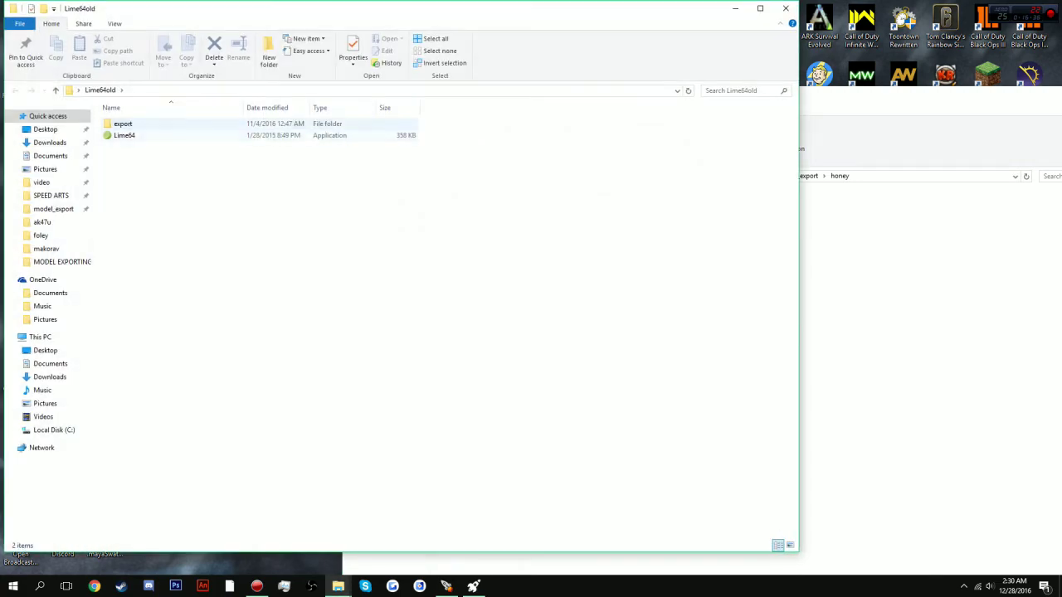
double_click(124, 123)
double_click(123, 123)
double_click(122, 124)
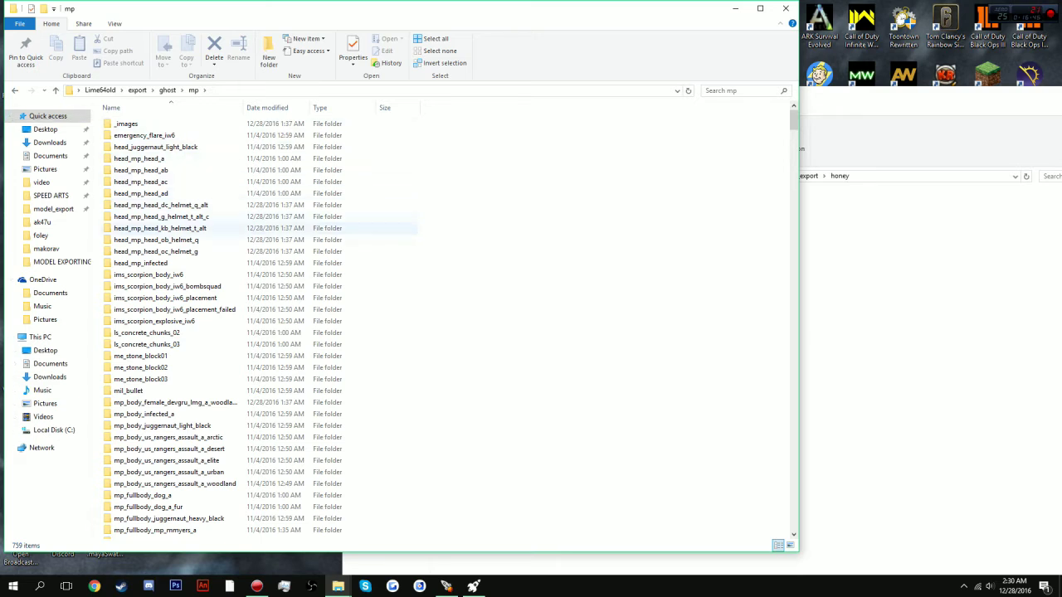
scroll(349, 265, "down", 1)
scroll(447, 323, "down", 20)
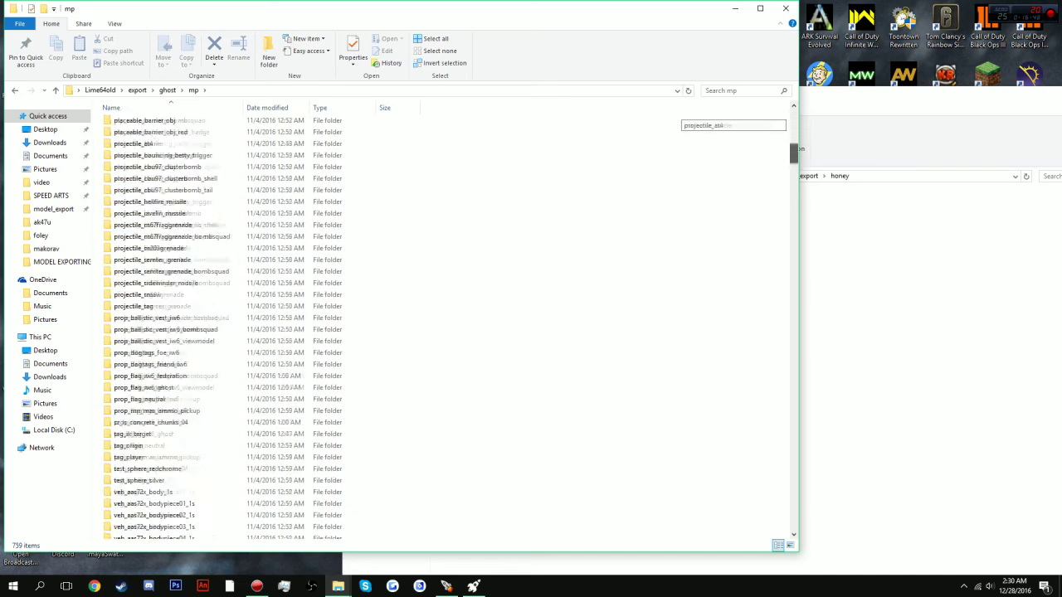
scroll(448, 328, "up", 5)
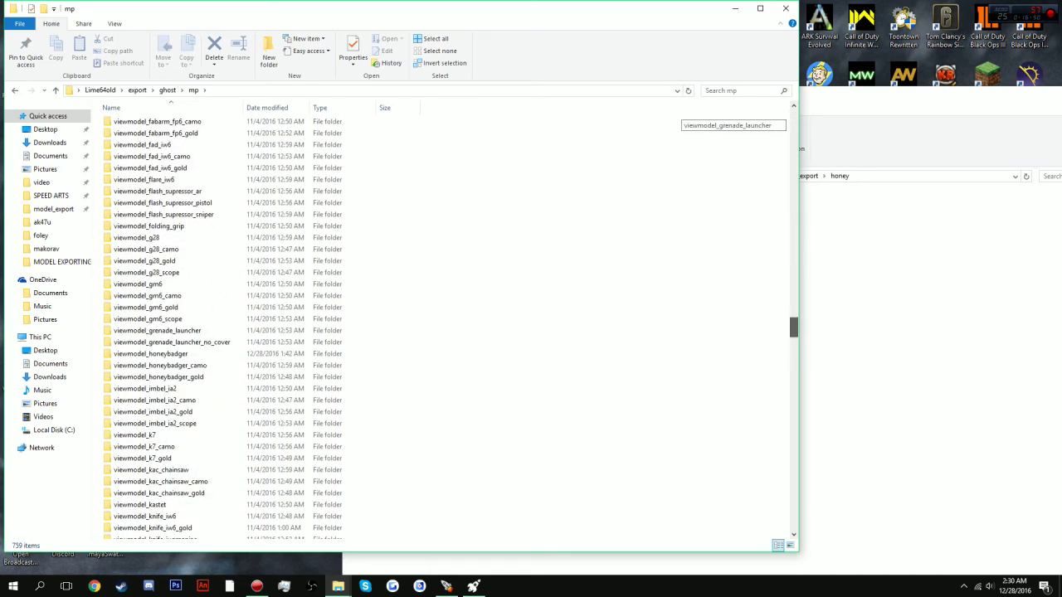
scroll(448, 329, "down", 12)
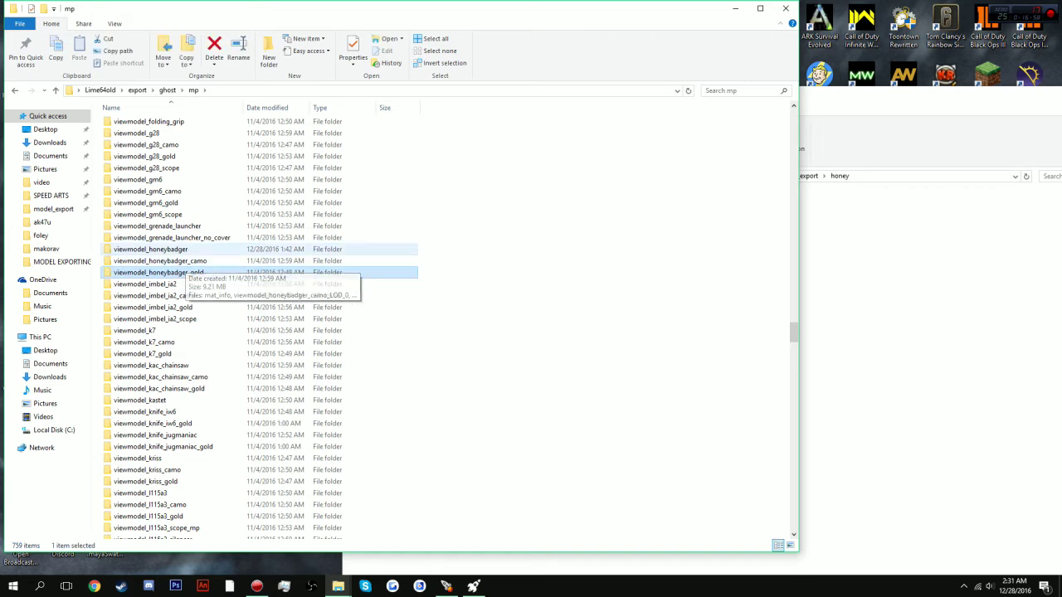
double_click(151, 249)
double_click(127, 135)
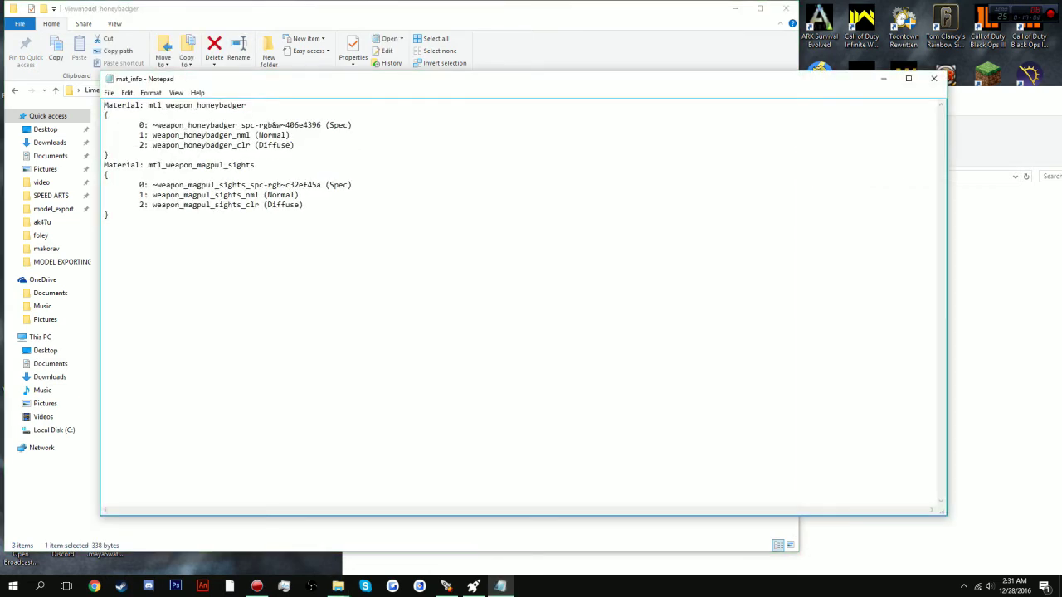
- Review the material and texture names in mat_info, copy the name weapon_magpul_sights_clr and close the file
left_click_drag(148, 106, 247, 105)
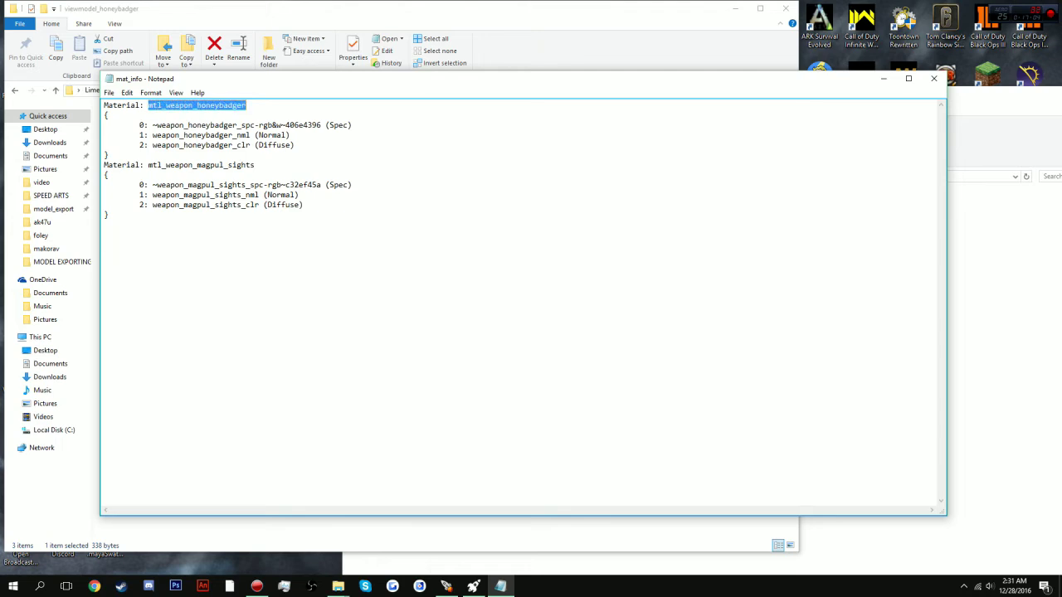
left_click_drag(158, 125, 282, 125)
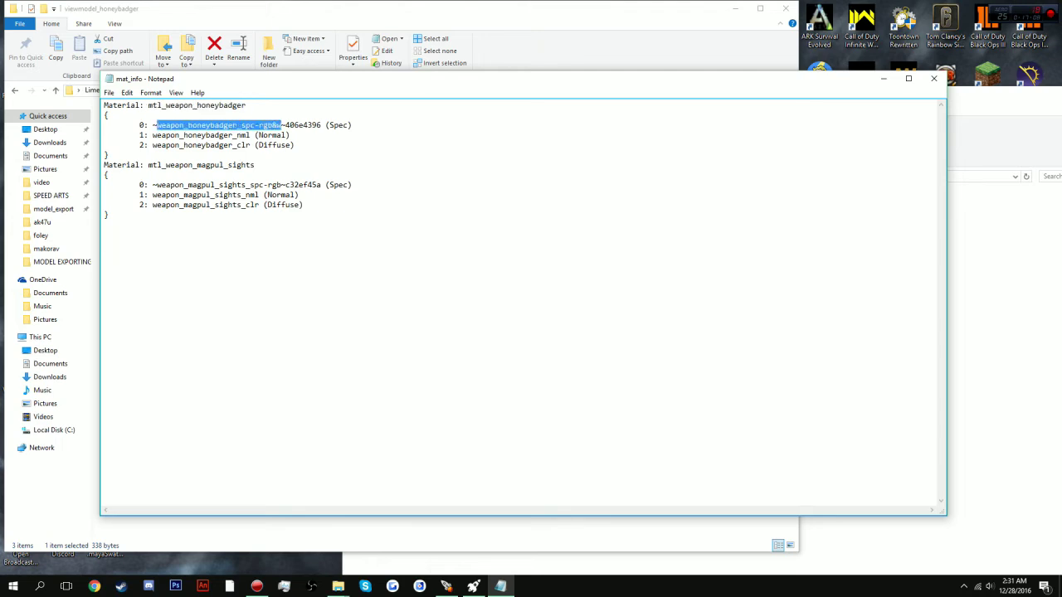
left_click_drag(153, 145, 239, 145)
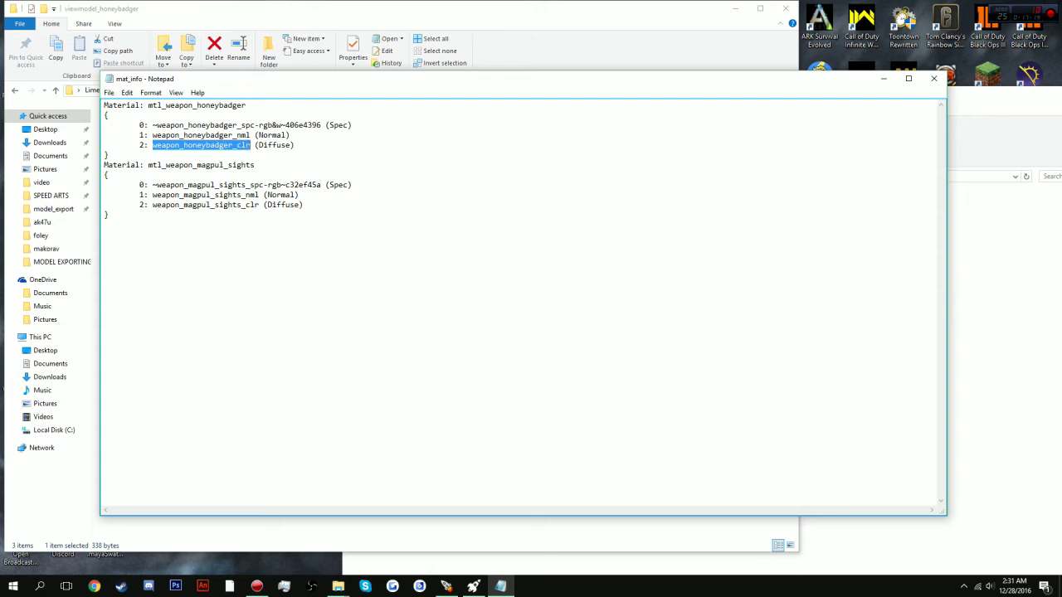
left_click_drag(153, 205, 258, 205)
key("ctrl+c")
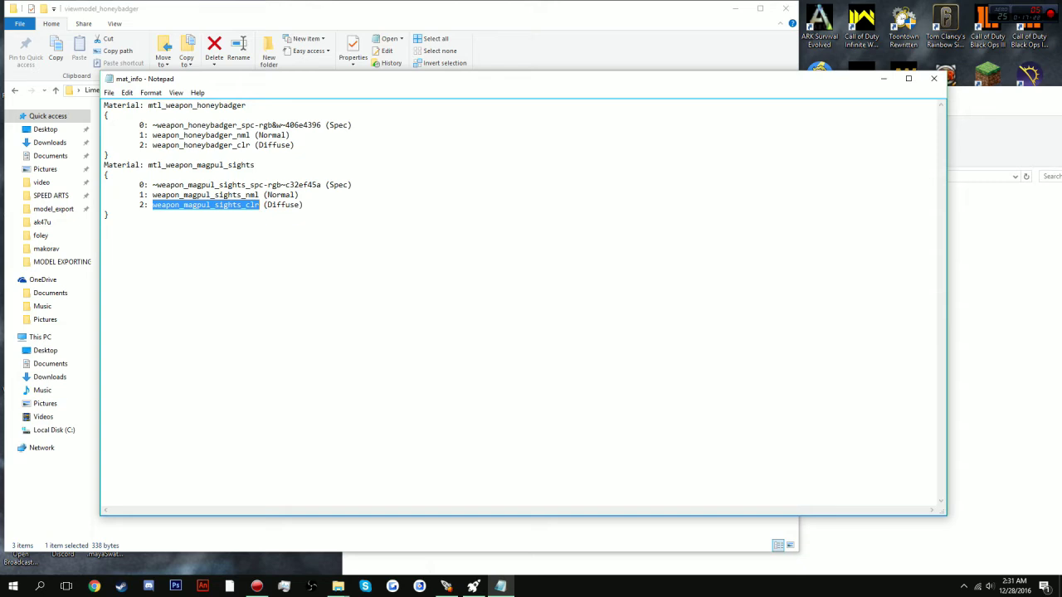
left_click_drag(152, 145, 249, 145)
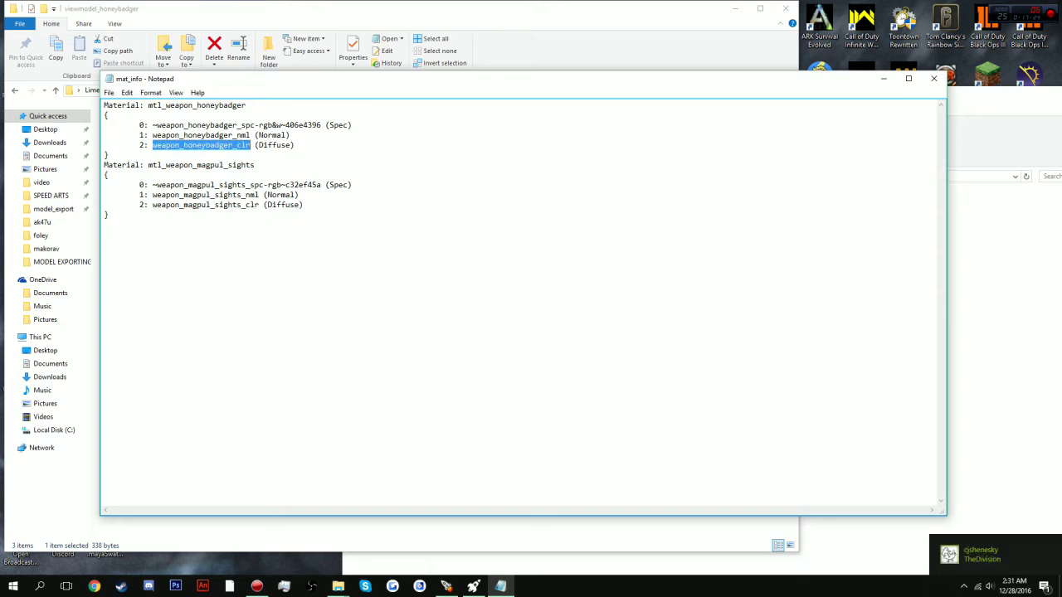
left_click(934, 78)
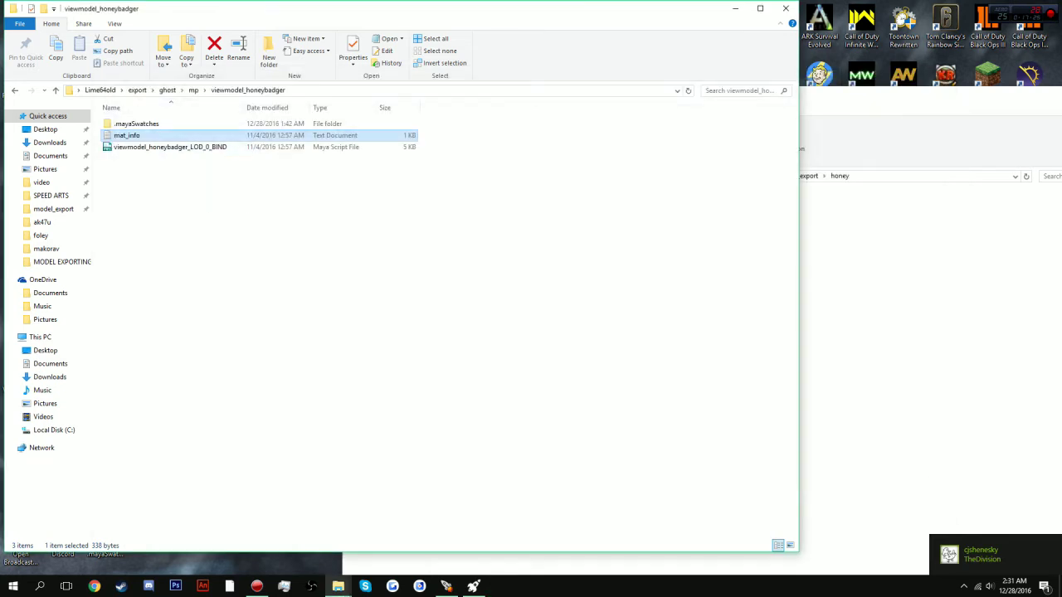
- Go to the _images folder inside the ghost mp folder and search it for weapon_magpul_sights_clr
key("BackSpace")
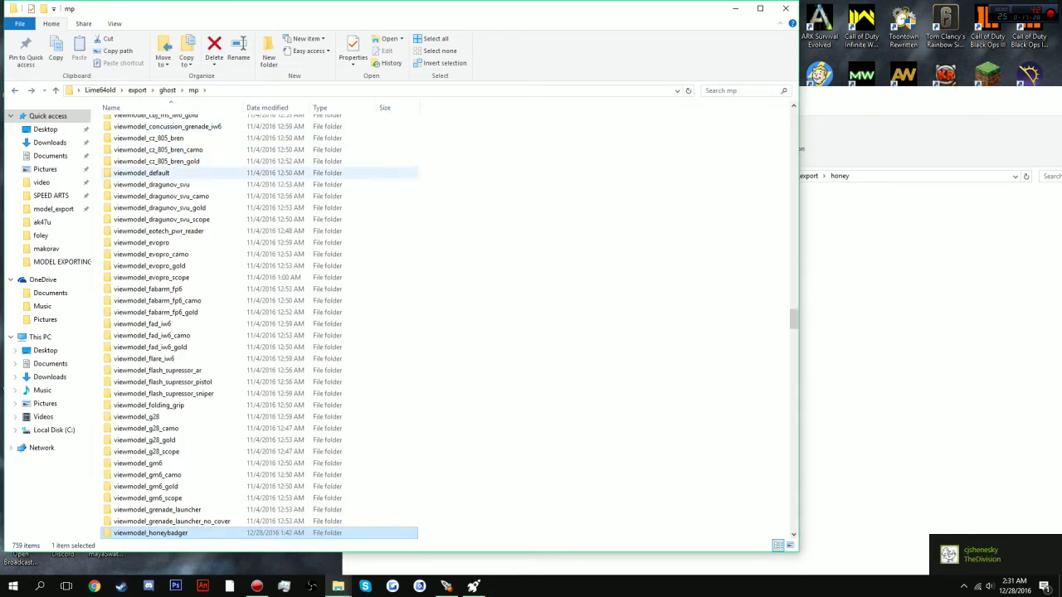
left_click_drag(794, 320, 793, 121)
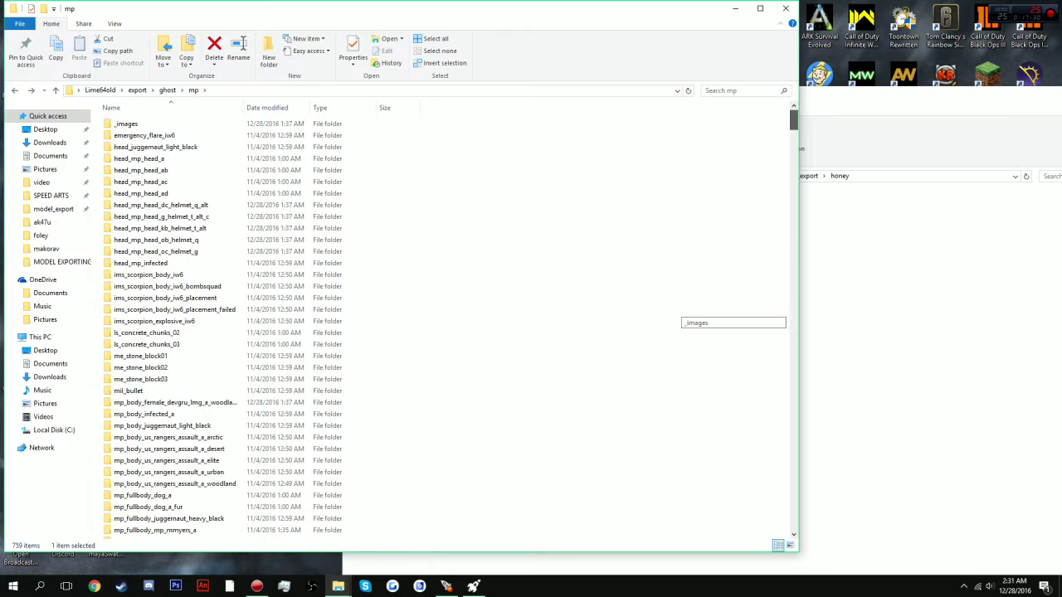
double_click(141, 124)
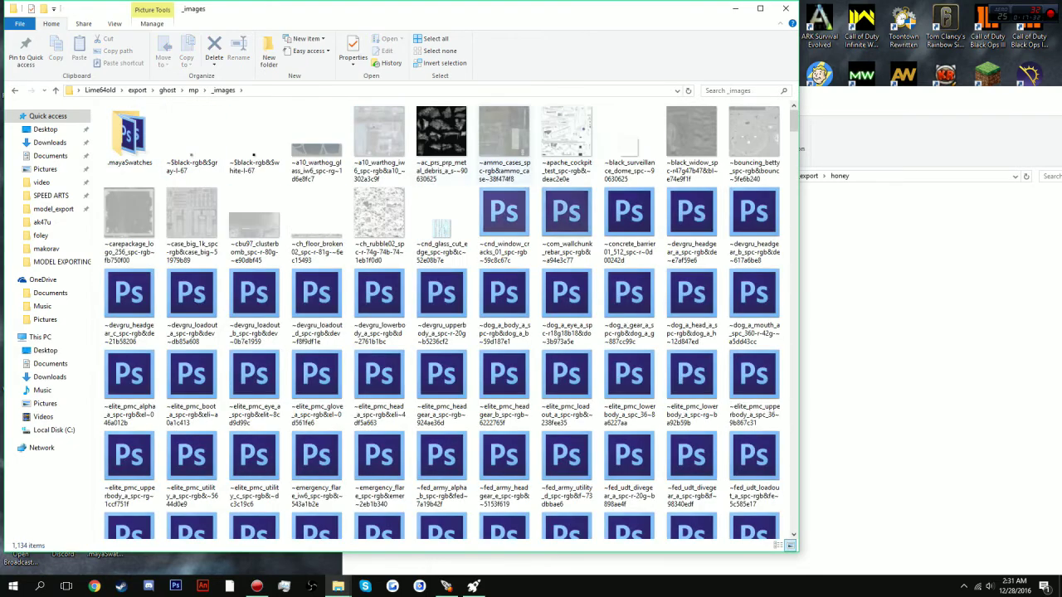
left_click(740, 90)
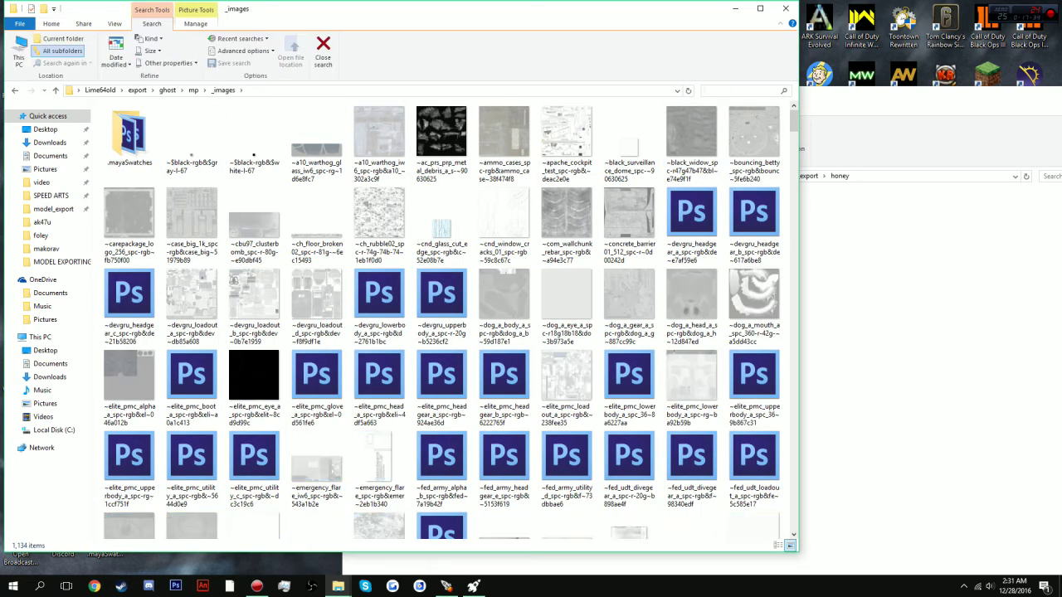
key("ctrl+v")
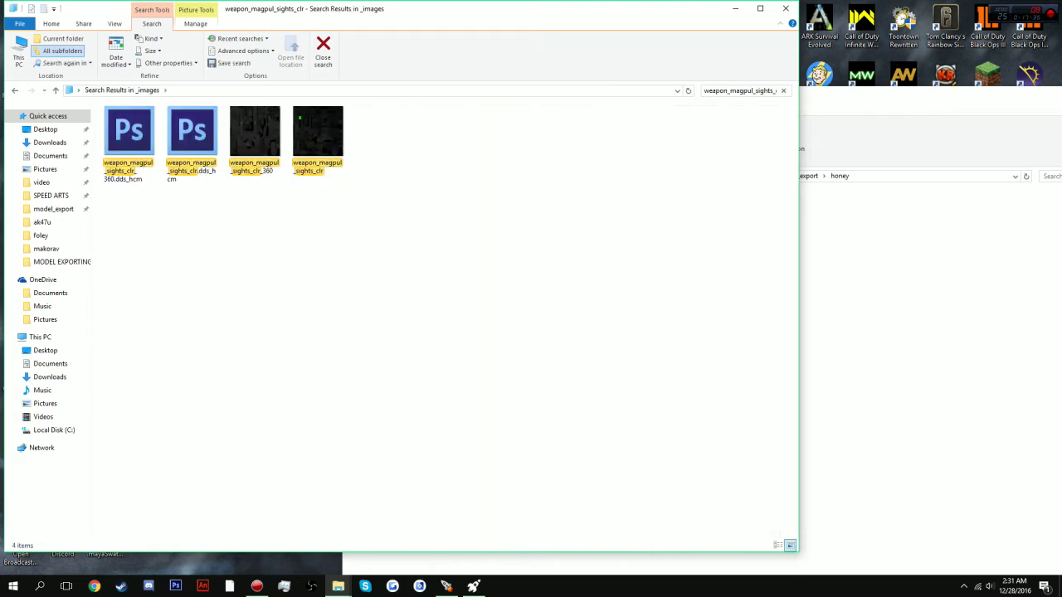
- Select the weapon_magpul_sights_clr_360 and weapon_magpul_sights_clr images and arrange the search results window beside the honey folder window
left_click(261, 166)
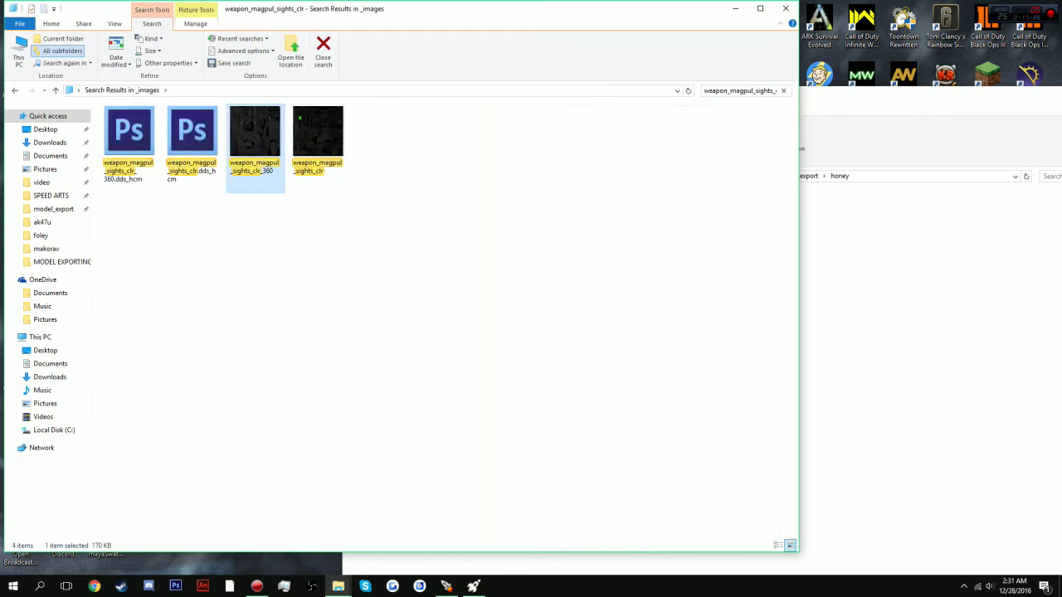
left_click_drag(374, 208, 239, 173)
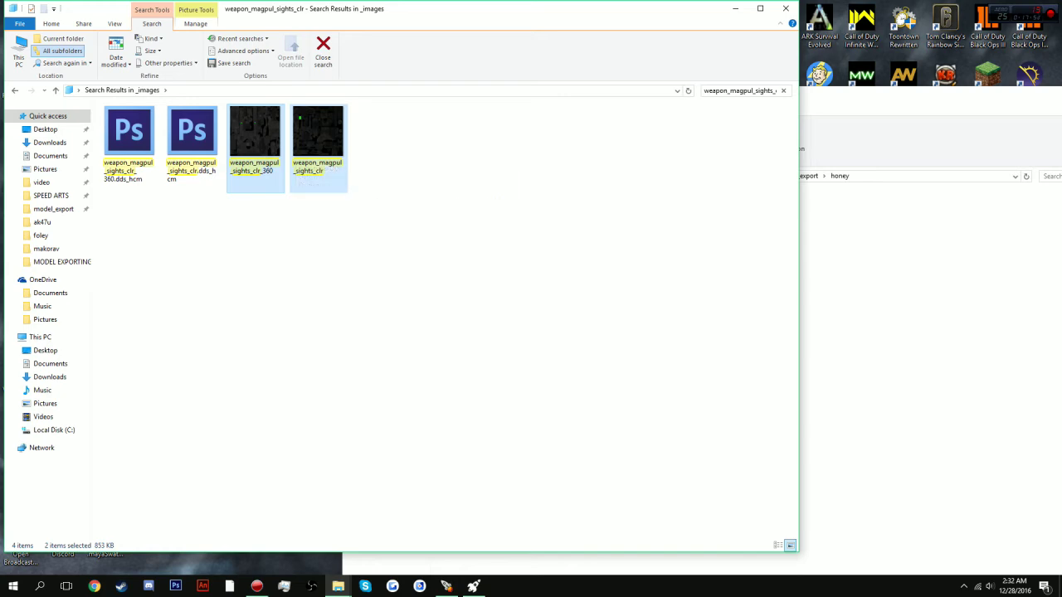
left_click(398, 248)
left_click_drag(362, 209, 274, 154)
left_click_drag(334, 12, 470, 189)
left_click_drag(502, 97, 585, 93)
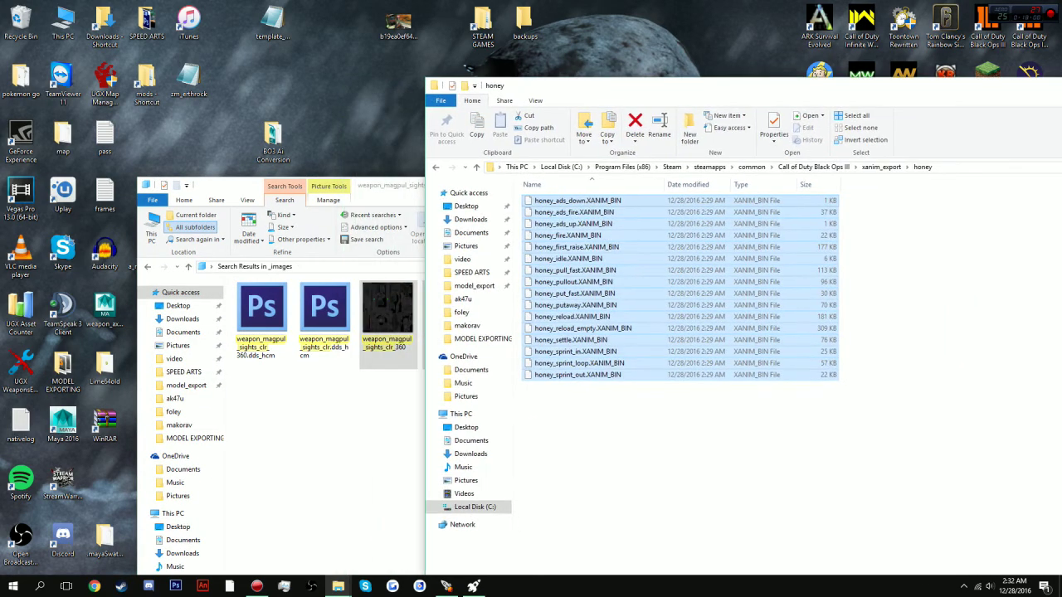
- Create a folder named images inside the honey folder of the Call of Duty Black Ops III model_export folder
left_click(813, 167)
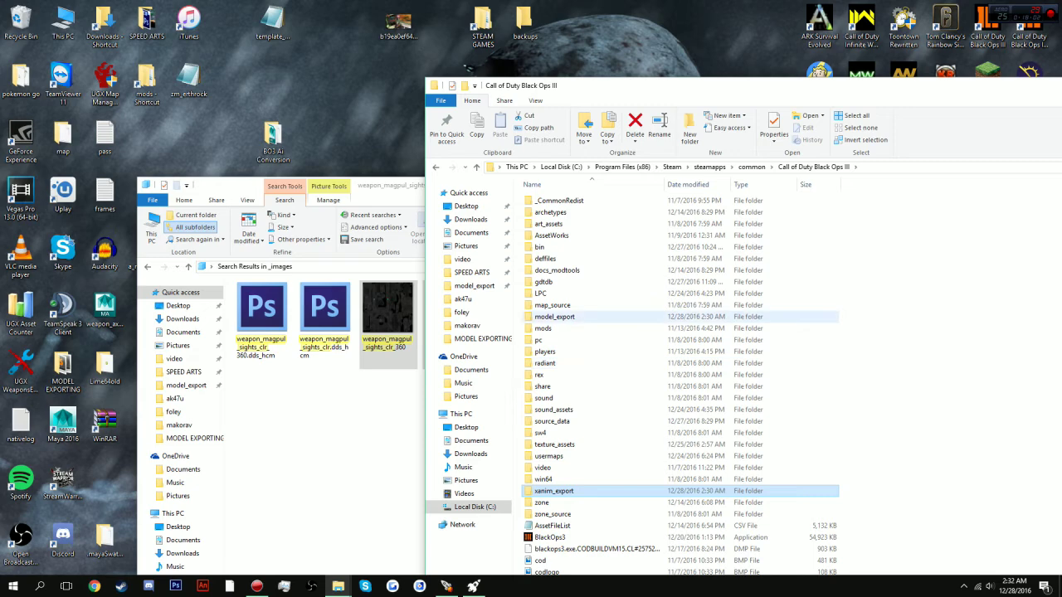
double_click(554, 316)
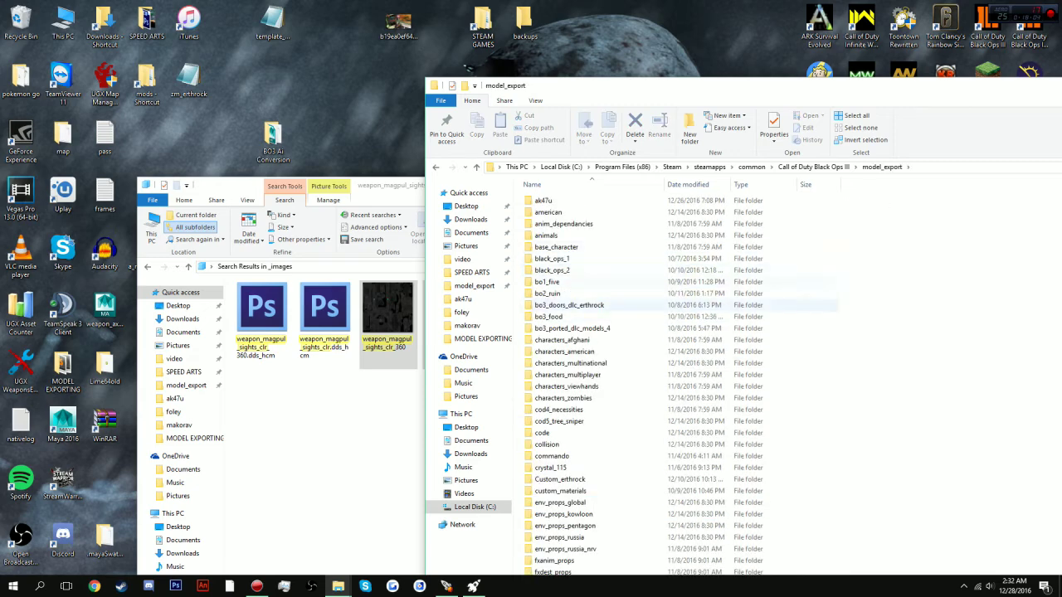
scroll(597, 373, "down", 1)
scroll(598, 377, "down", 4)
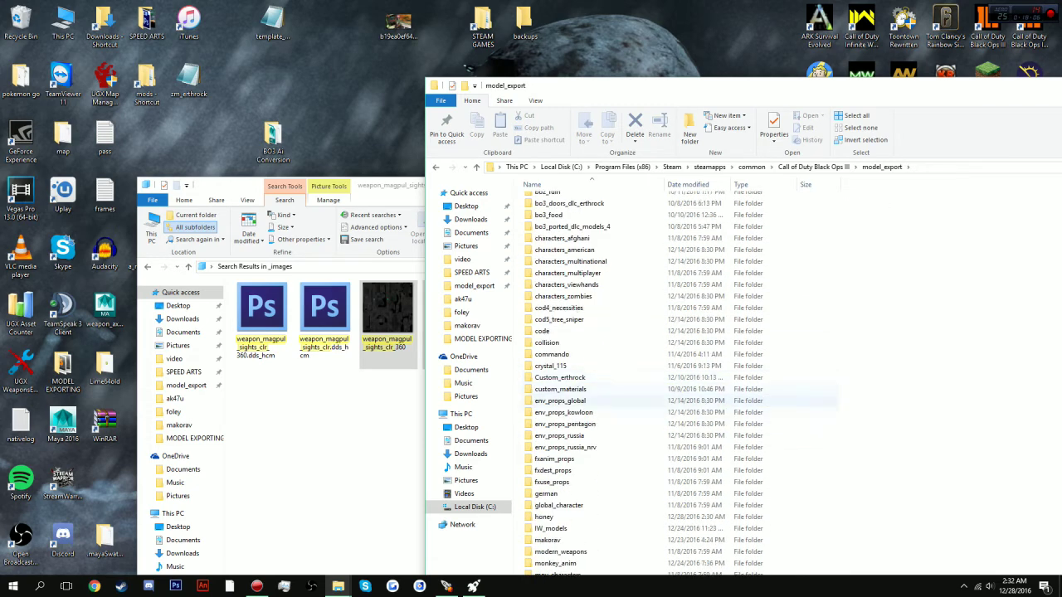
double_click(551, 453)
right_click(559, 391)
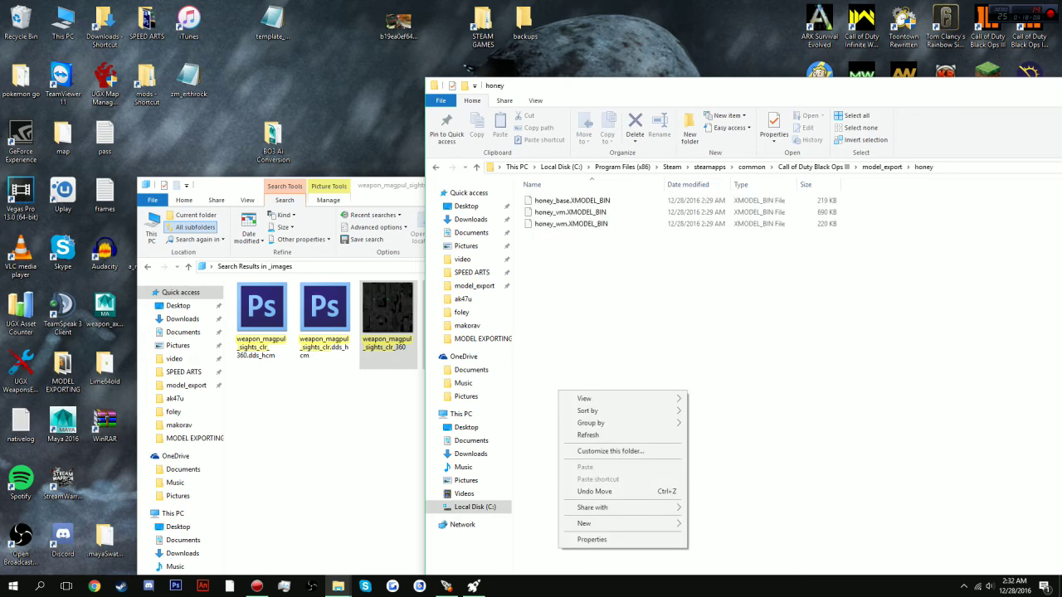
mouse_move(604, 523)
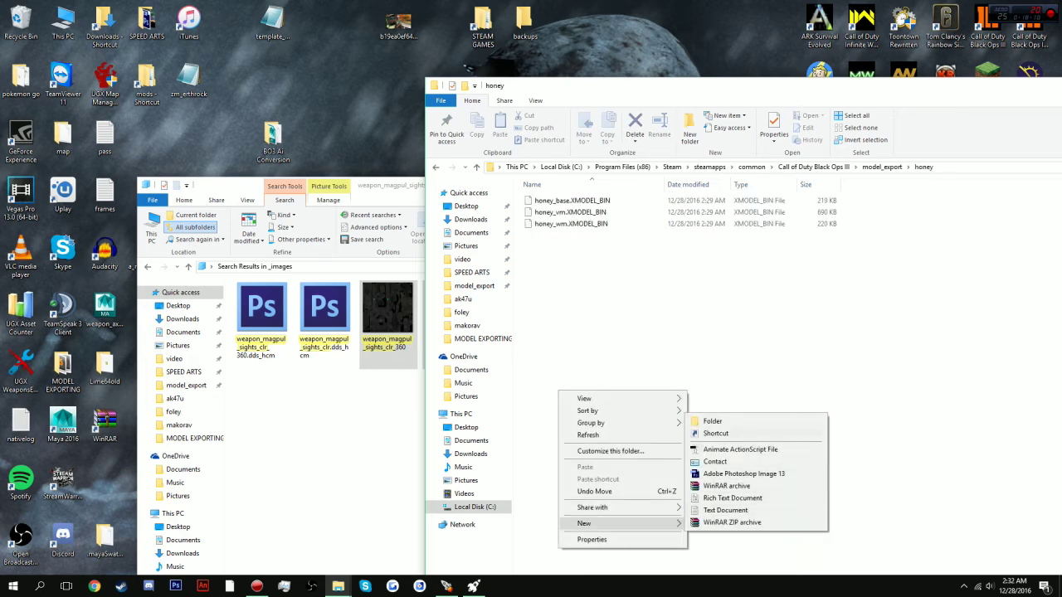
left_click(711, 421)
type("images")
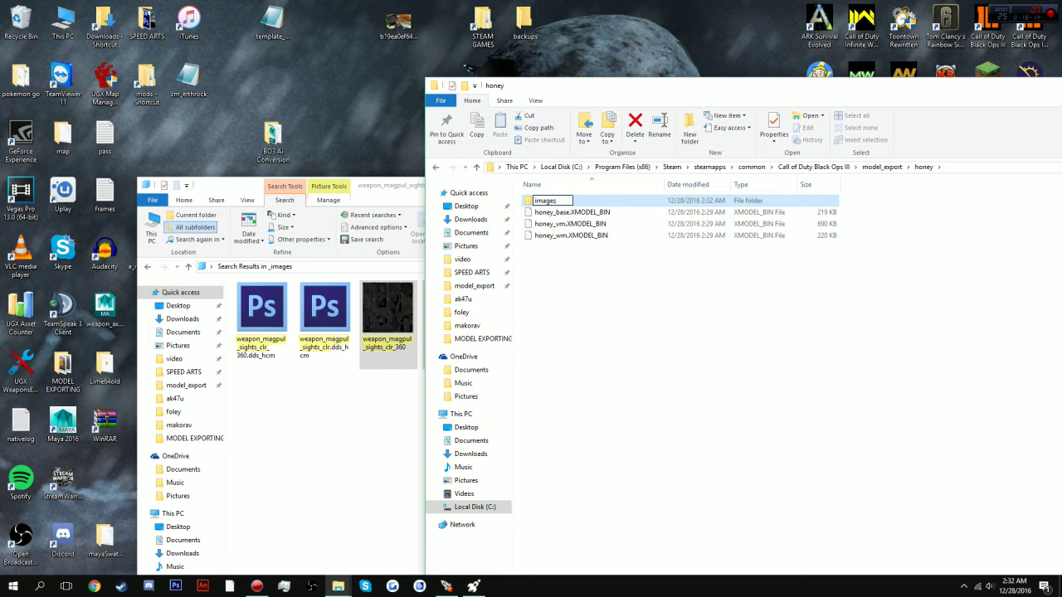
key("Return")
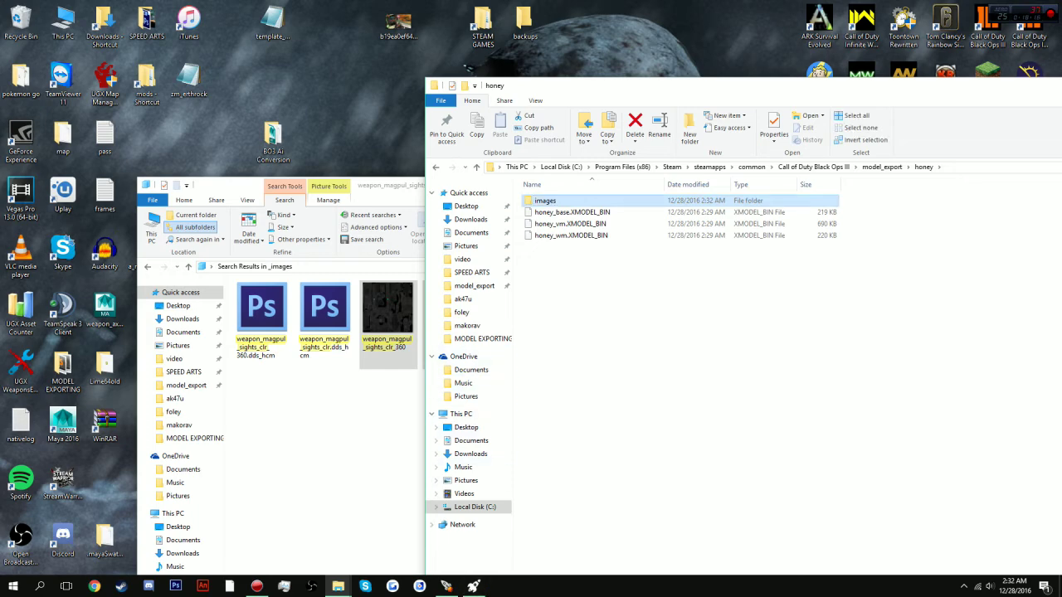
- Move the weapon_magpul_sights_clr and weapon_magpul_sights_clr_360 textures from the search results into the images folder inside honey
left_click_drag(391, 185, 332, 180)
left_click_drag(390, 308, 327, 317)
left_click_drag(627, 83, 627, 41)
double_click(544, 159)
left_click_drag(328, 307, 672, 265)
- Search the _images folder for weapon_magpul_sights and move weapon_magpul_sights_nml_360 into the honey images folder
left_click(356, 180)
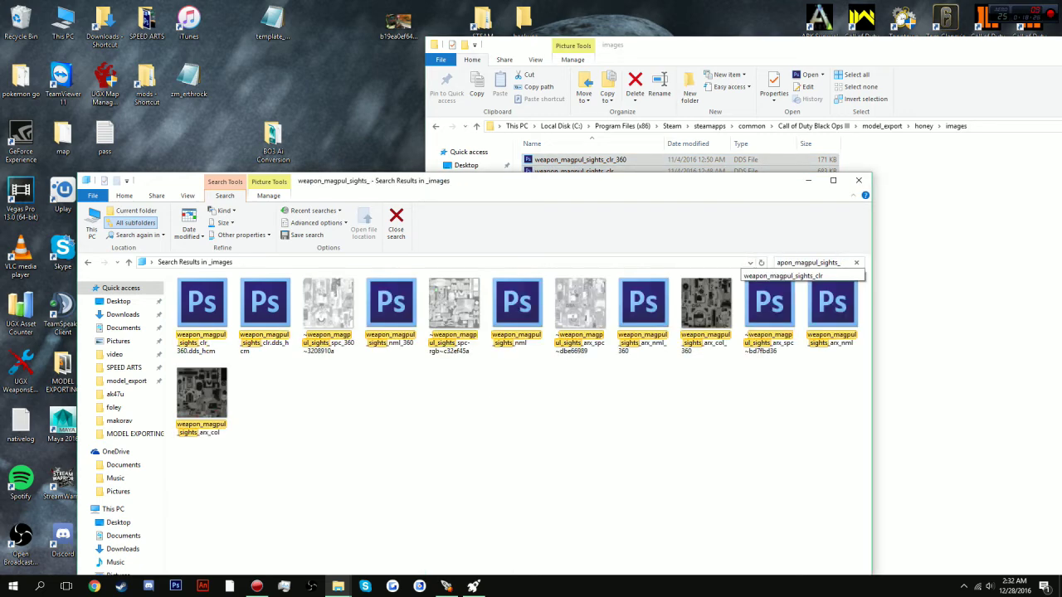
key("BackSpace")
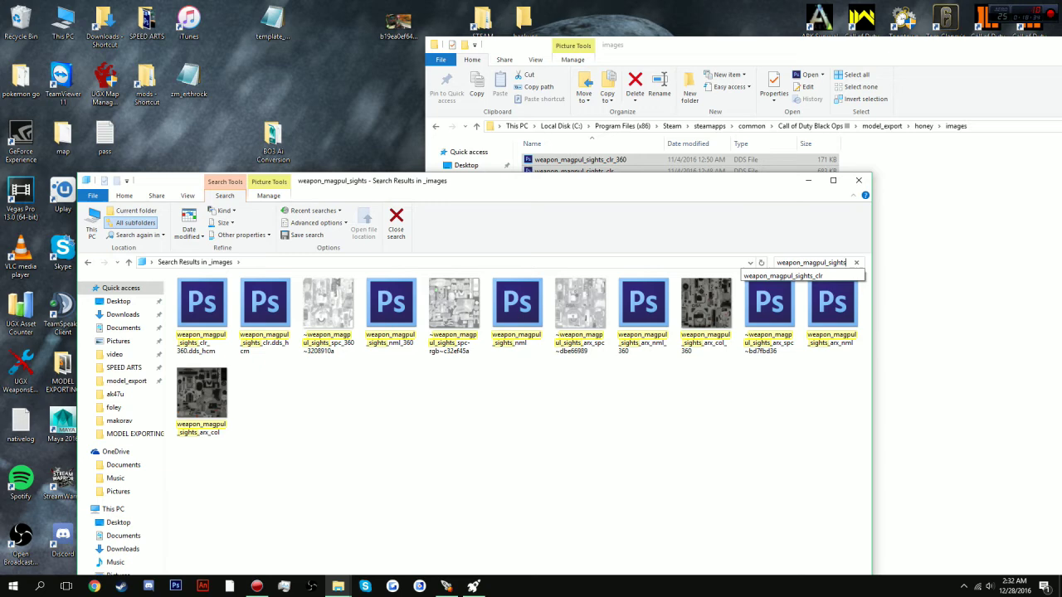
key("Return")
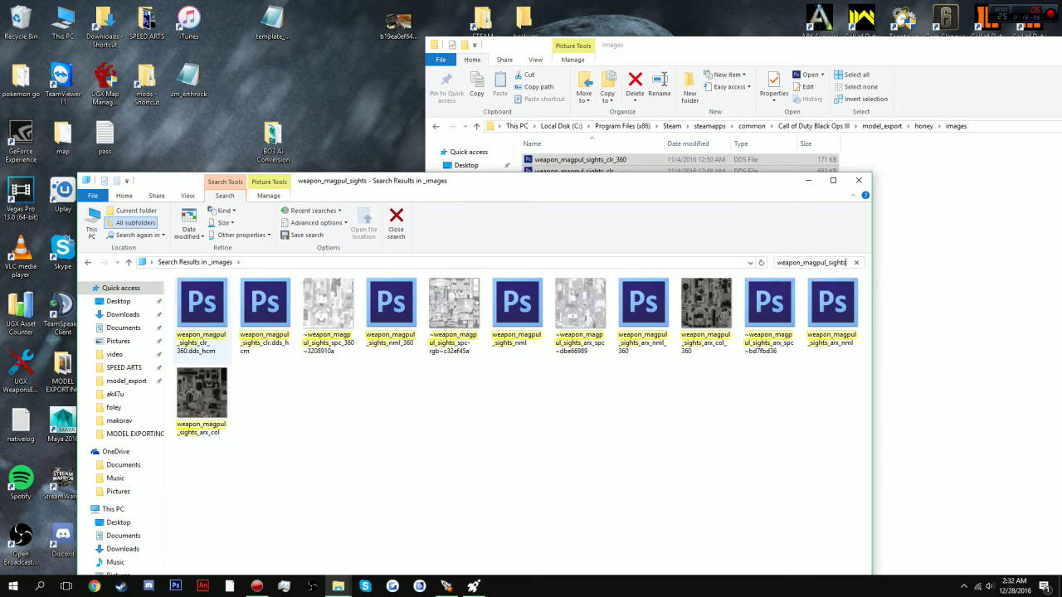
left_click_drag(391, 311, 966, 392)
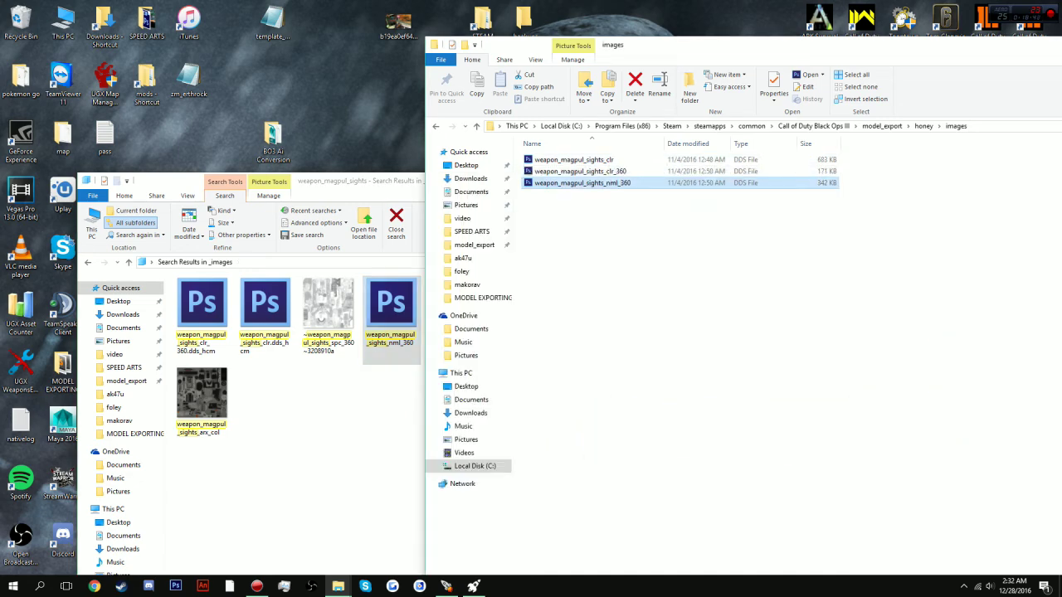
- Move the weapon_magpul_sights_nml texture from the search results into the honey images folder
left_click(357, 413)
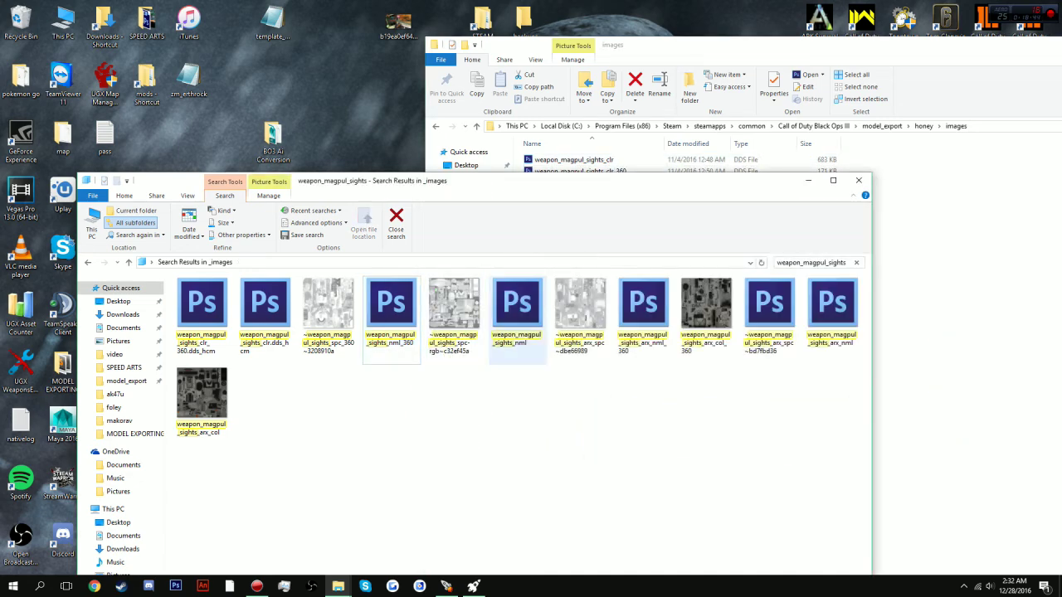
left_click_drag(454, 313, 958, 372)
left_click(357, 413)
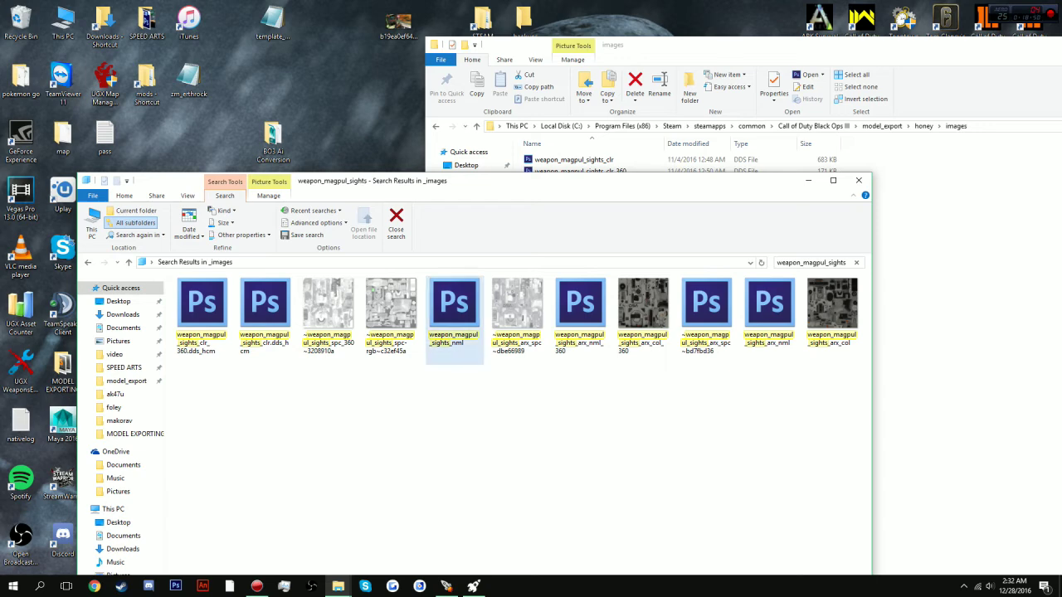
left_click(329, 319)
left_click(453, 319)
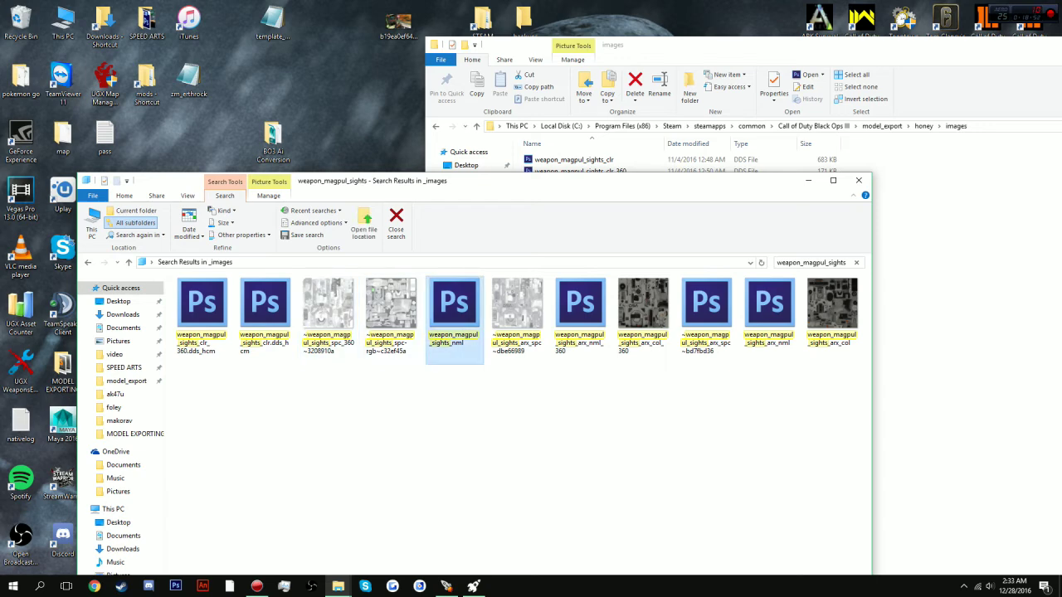
left_click_drag(448, 180, 472, 217)
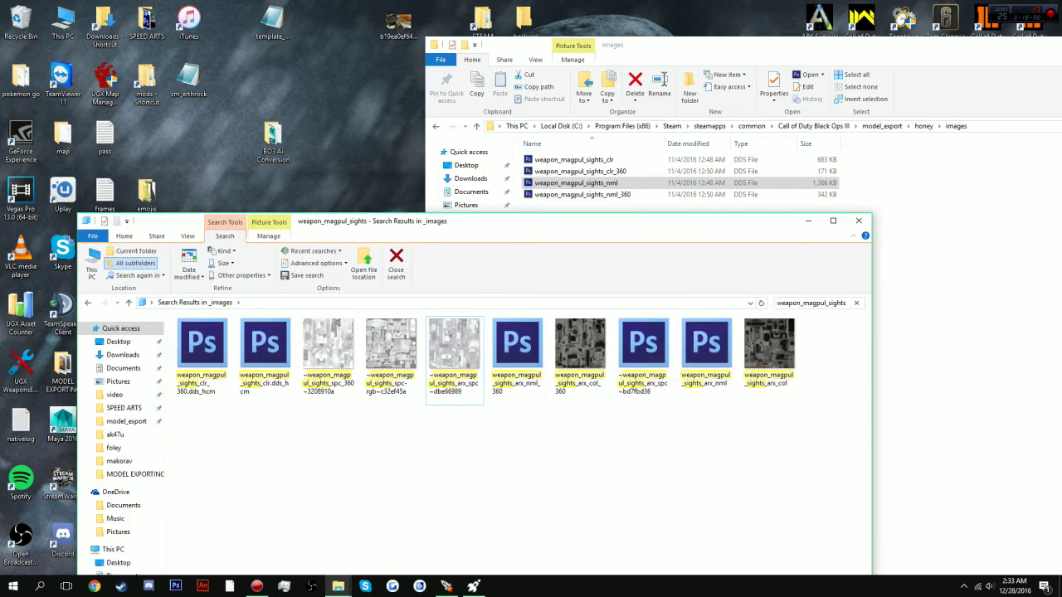
left_click(453, 357)
left_click(473, 464)
- Search the _images folder for honeyb and move weapon_honeybadger_nml_360 and weapon_honeybadger_clr_360 into the honey images folder
left_click(821, 303)
left_click(846, 302)
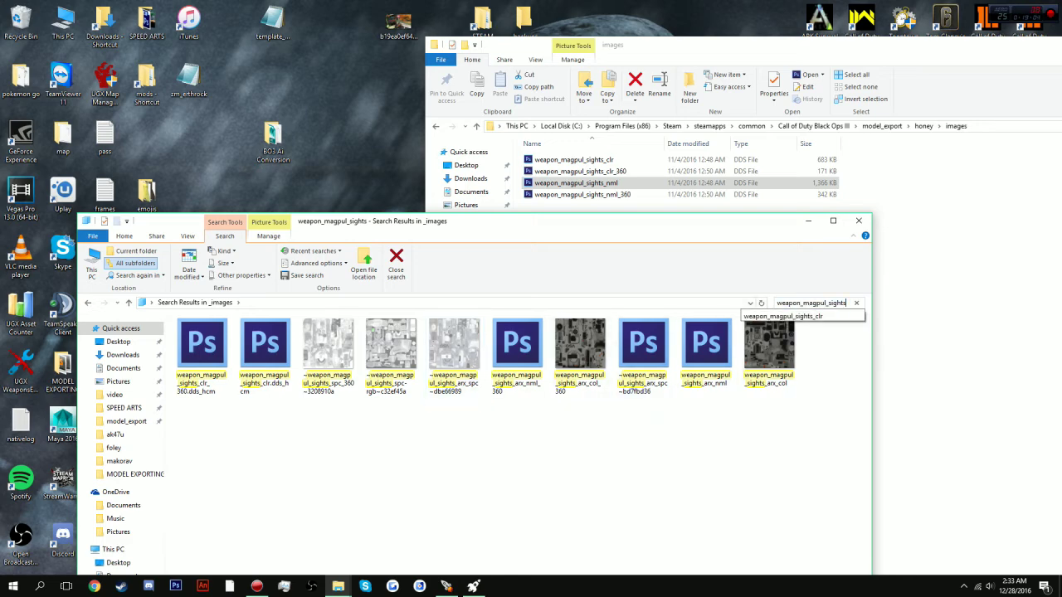
key("ctrl+a")
type("honey")
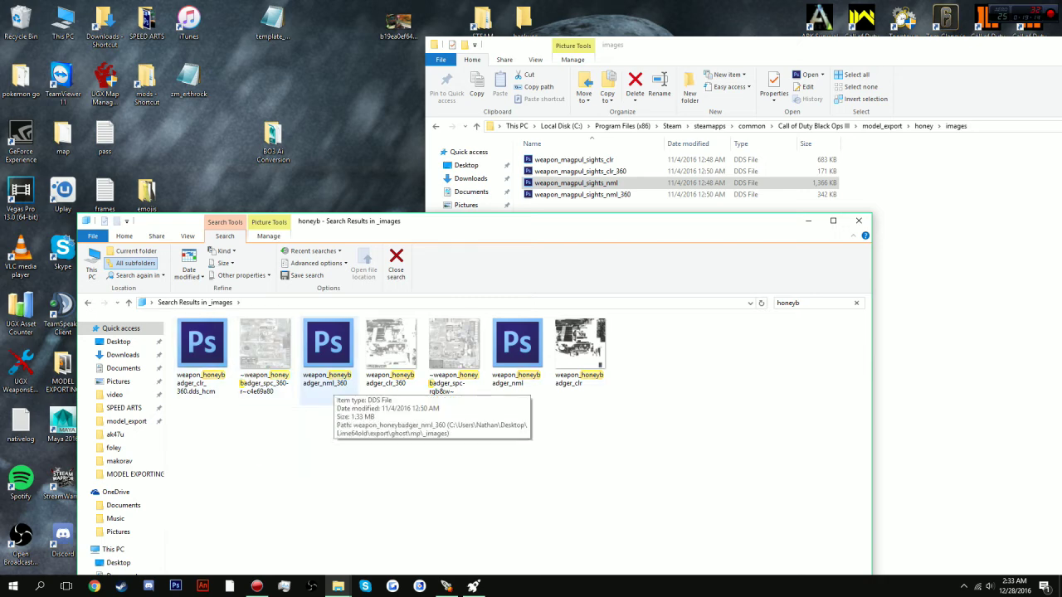
left_click_drag(330, 365, 945, 365)
left_click(392, 364)
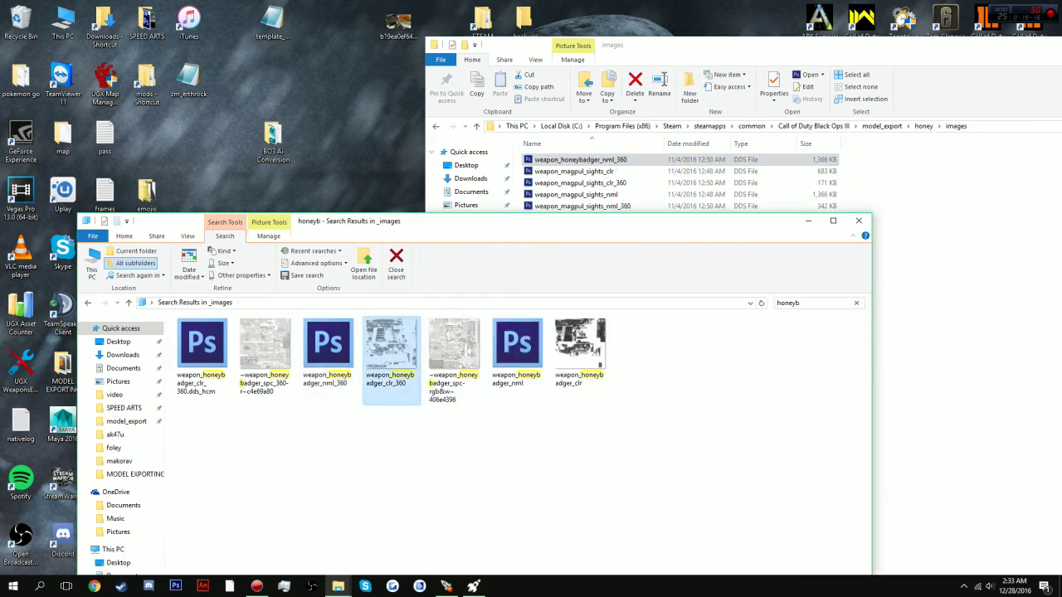
left_click_drag(390, 352, 955, 391)
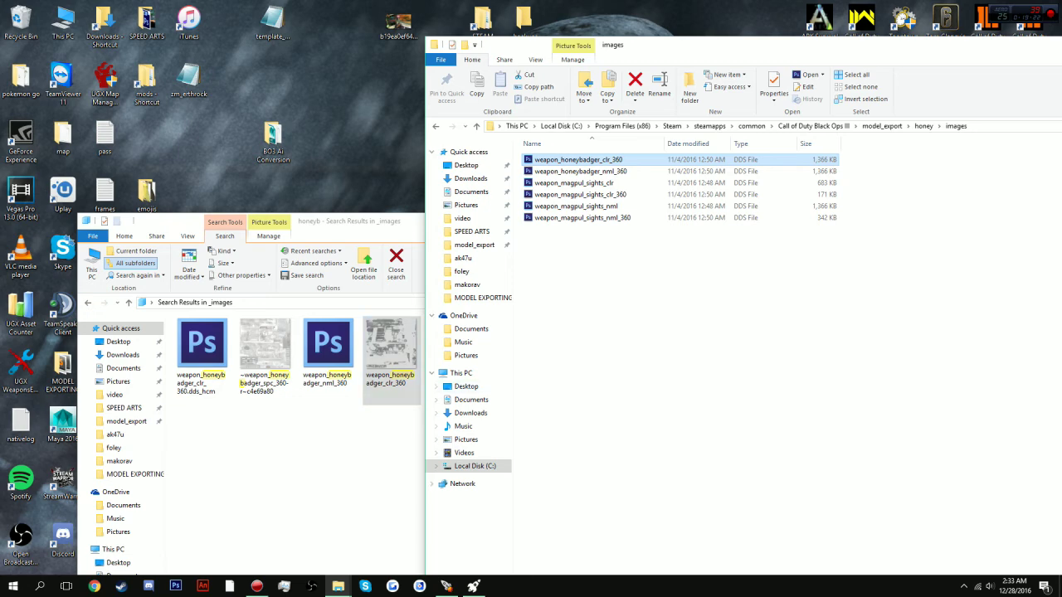
- Move weapon_honeybadger_nml and weapon_honeybadger_clr into the honey images folder and close the search results window
left_click(422, 394)
left_click_drag(651, 398, 497, 390)
left_click_drag(580, 348, 954, 398)
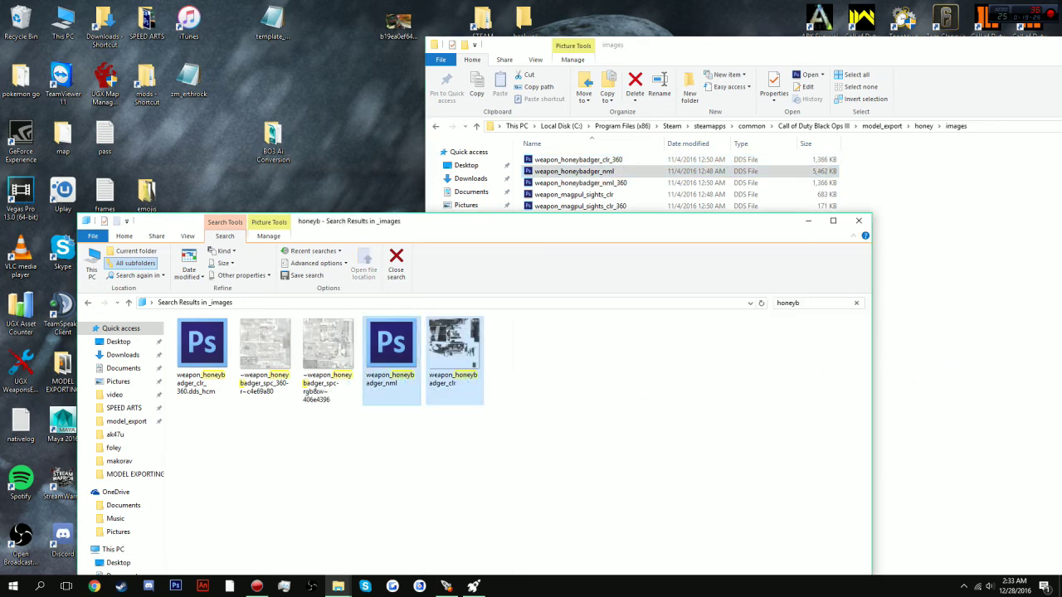
left_click(859, 221)
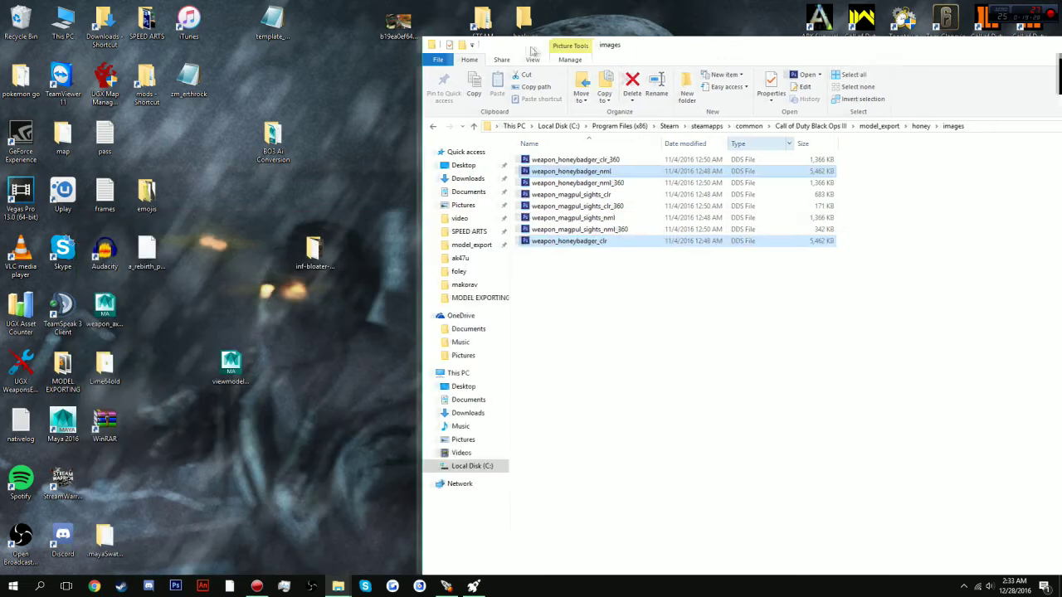
- Switch to Kronos and convert all the DDS textures in the honey images folder to TIFF with its Image converter
left_click_drag(538, 52, 153, 83)
left_click_drag(856, 122, 857, 125)
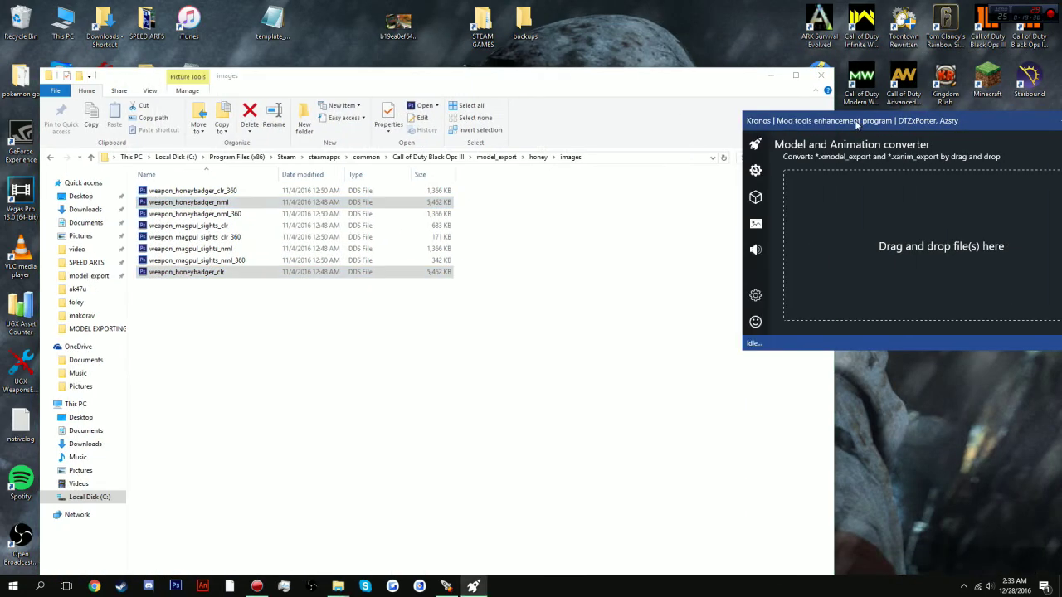
left_click(754, 223)
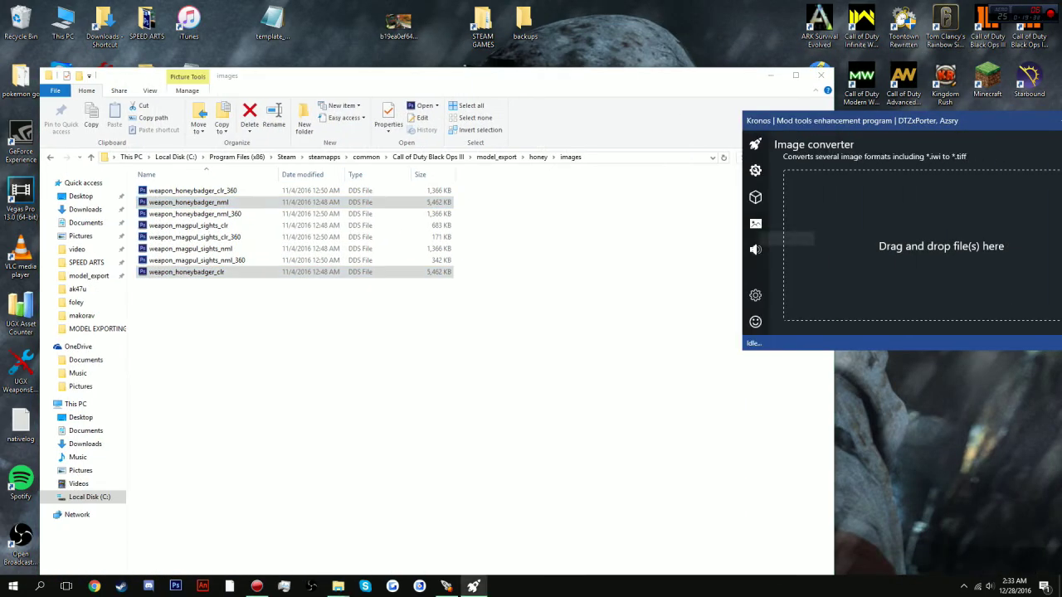
left_click_drag(305, 370, 863, 220)
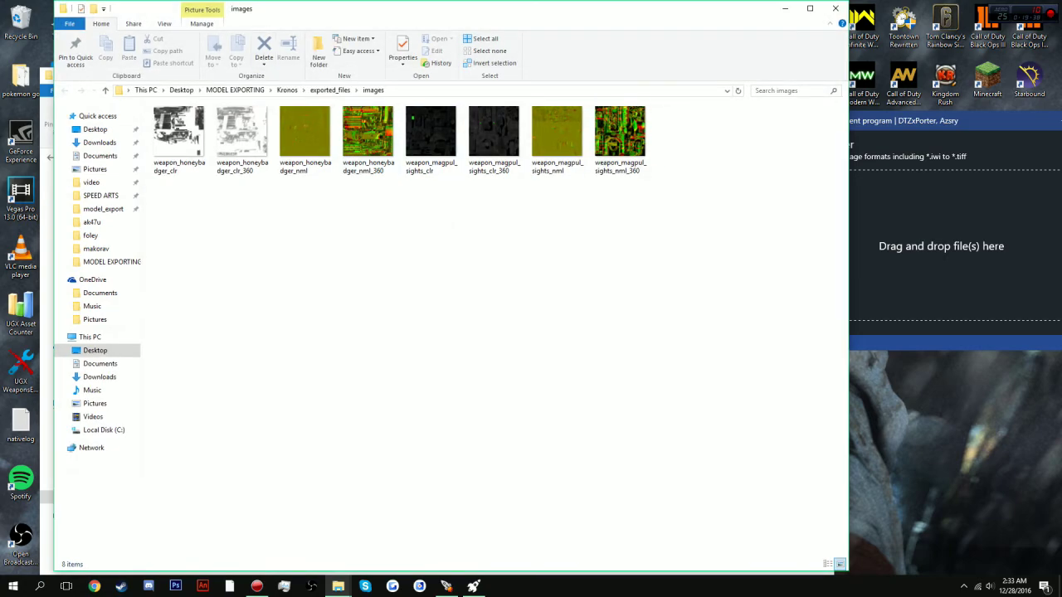
- Delete the DDS files from the honey images folder and move in the converted TIFF files from Kronos's exported_files images folder
left_click_drag(274, 14, 552, 38)
left_click(300, 192)
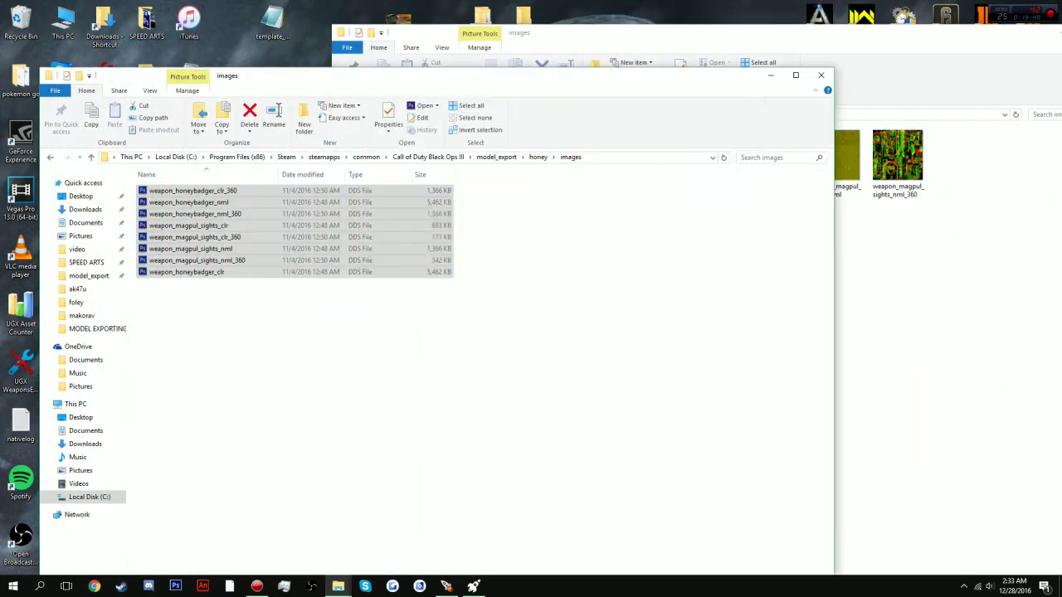
key("Delete")
left_click_drag(969, 219, 299, 218)
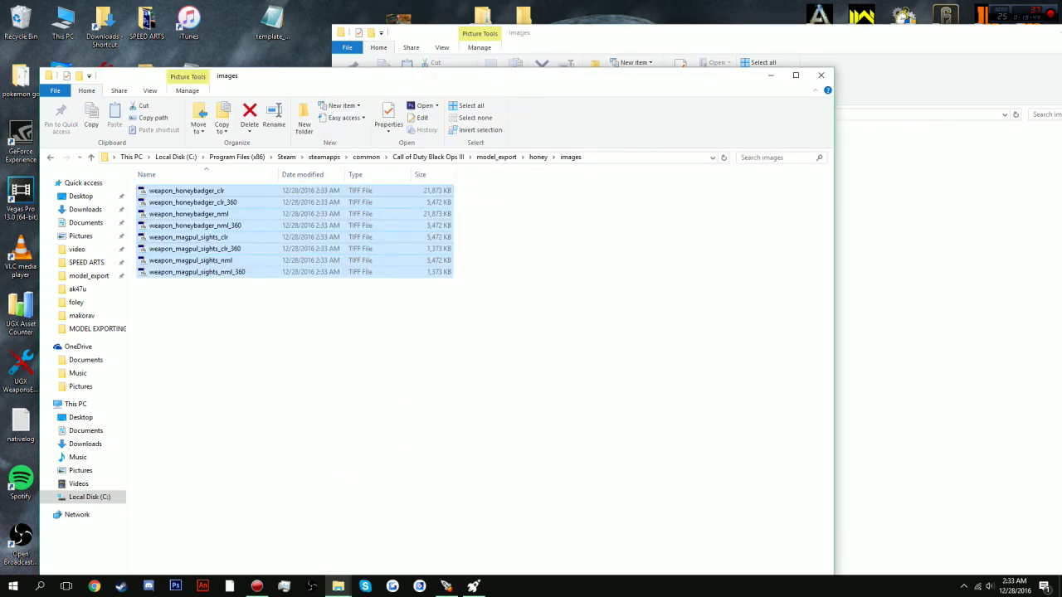
- Close the Kronos export folder and the Kronos converter, keeping only the honey images folder window open
left_click_drag(635, 36, 408, 68)
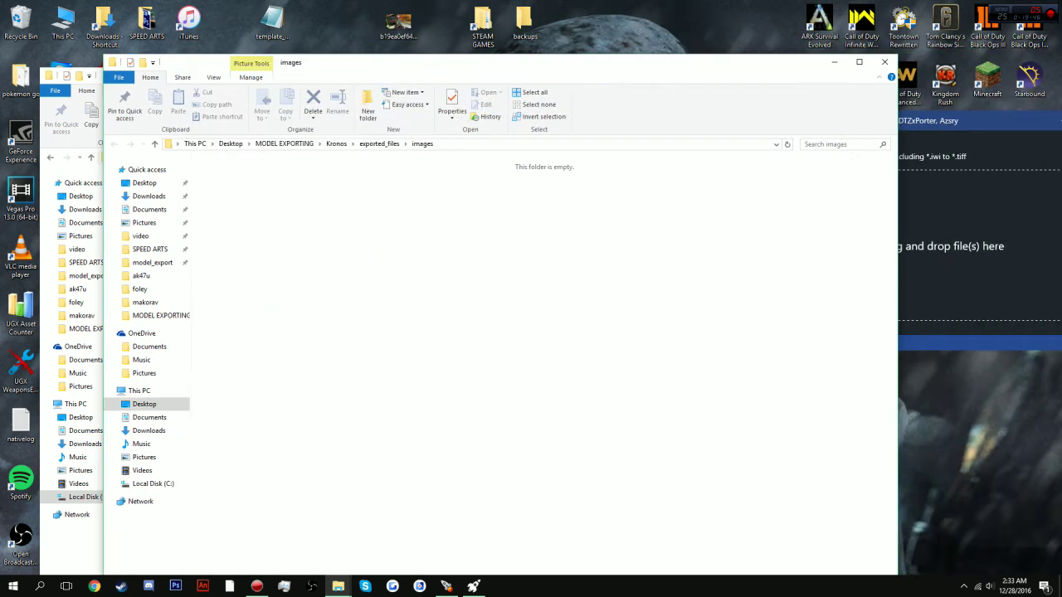
left_click(885, 63)
left_click_drag(948, 123, 665, 103)
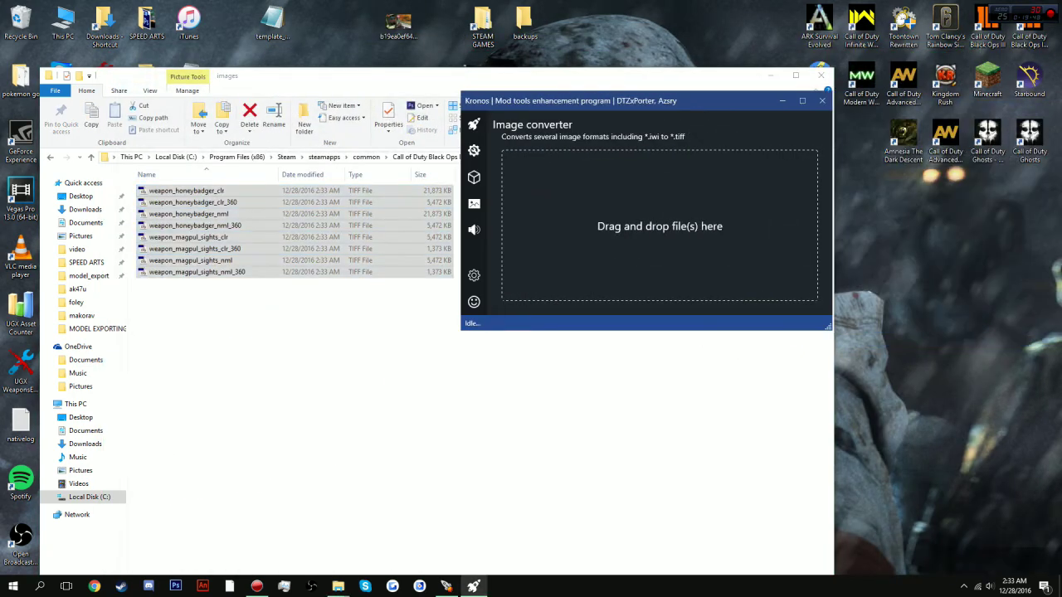
left_click(819, 100)
left_click_drag(597, 75, 674, 78)
left_click(663, 332)
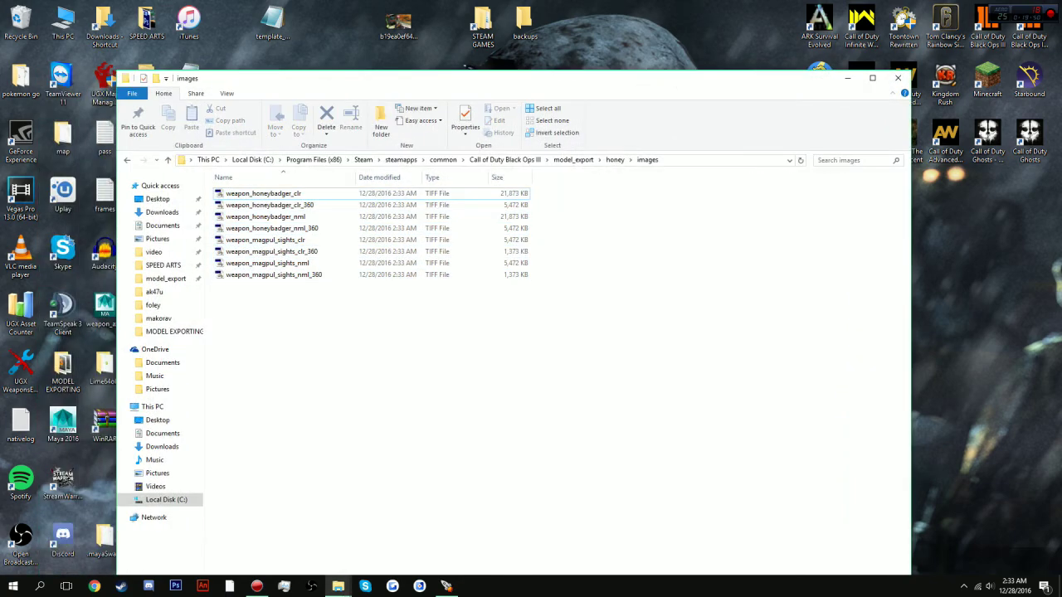
left_click_drag(374, 79, 471, 75)
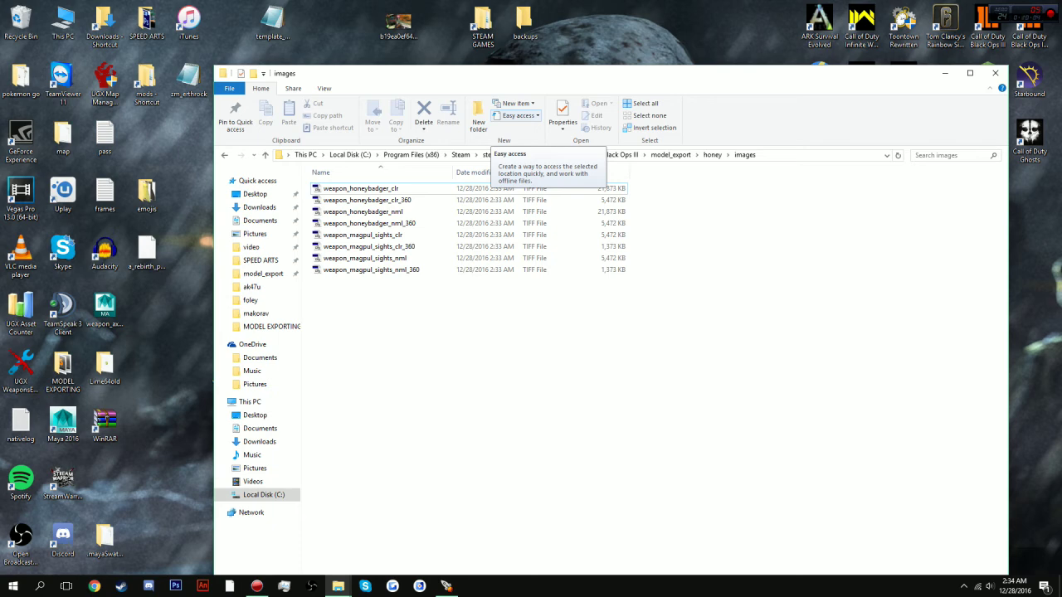
left_click_drag(320, 73, 350, 79)
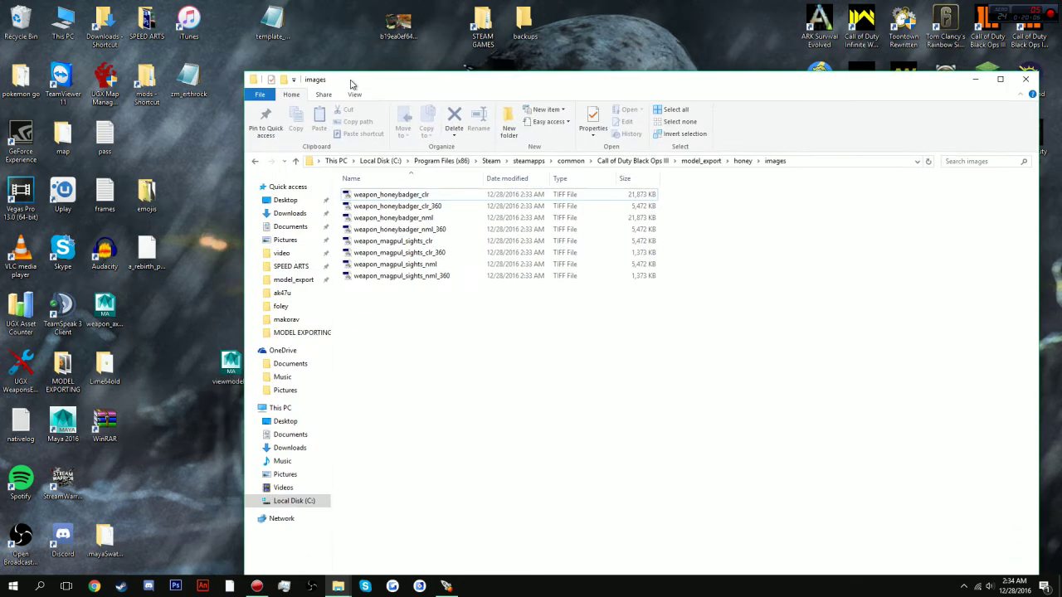
- Open weapon_honeybadger_nml in GIMP, importing its TIFF pages as layers
left_click(394, 218)
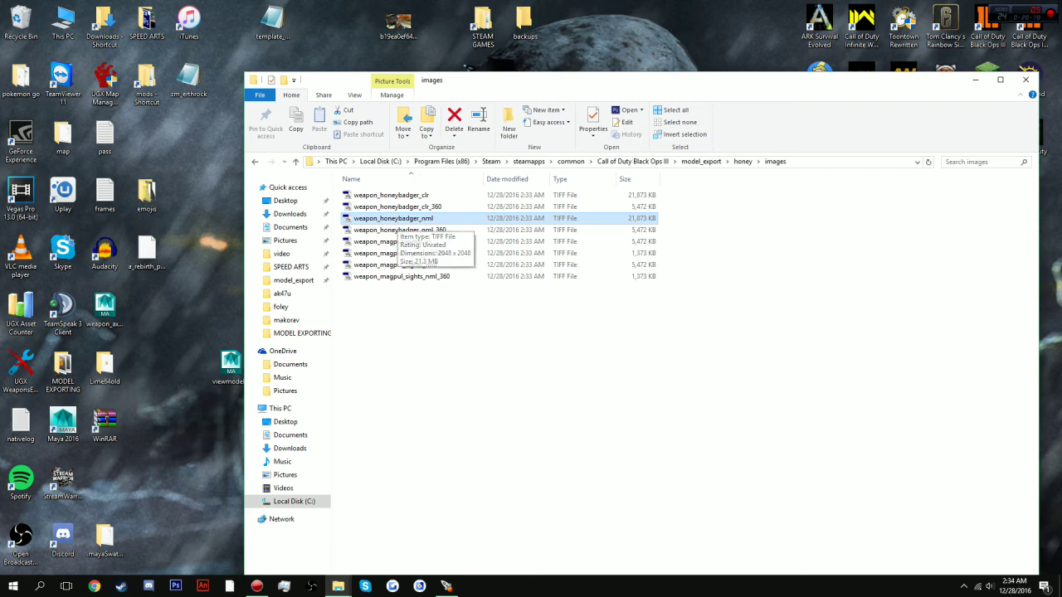
right_click(396, 221)
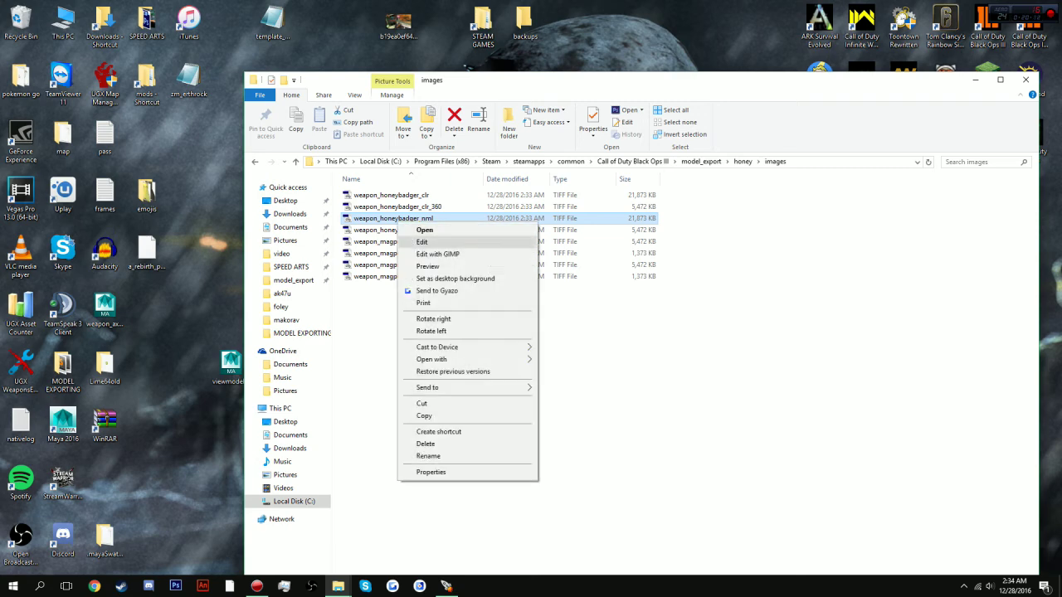
left_click(437, 254)
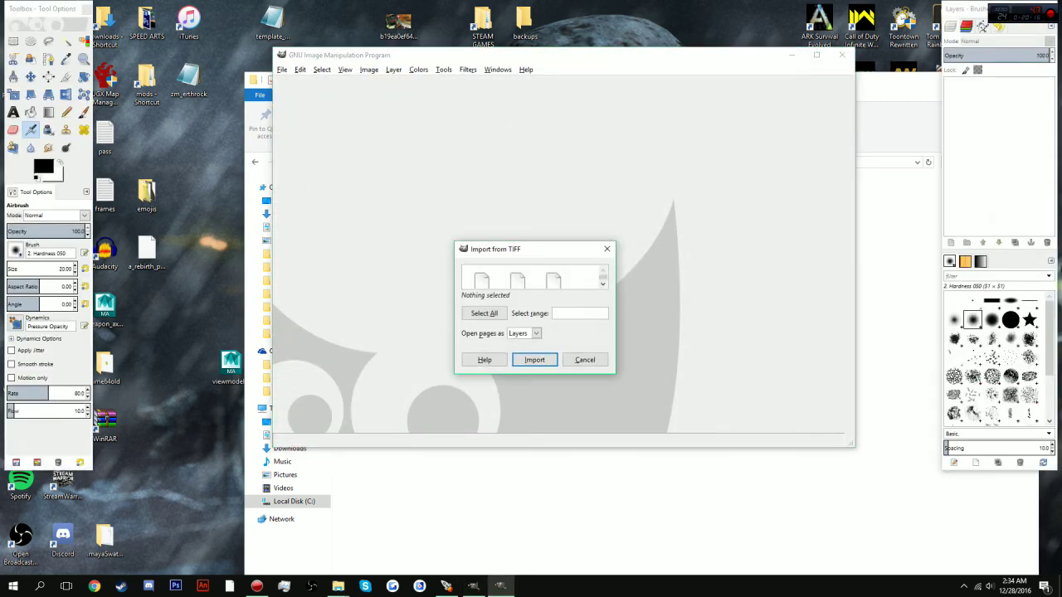
key("Return")
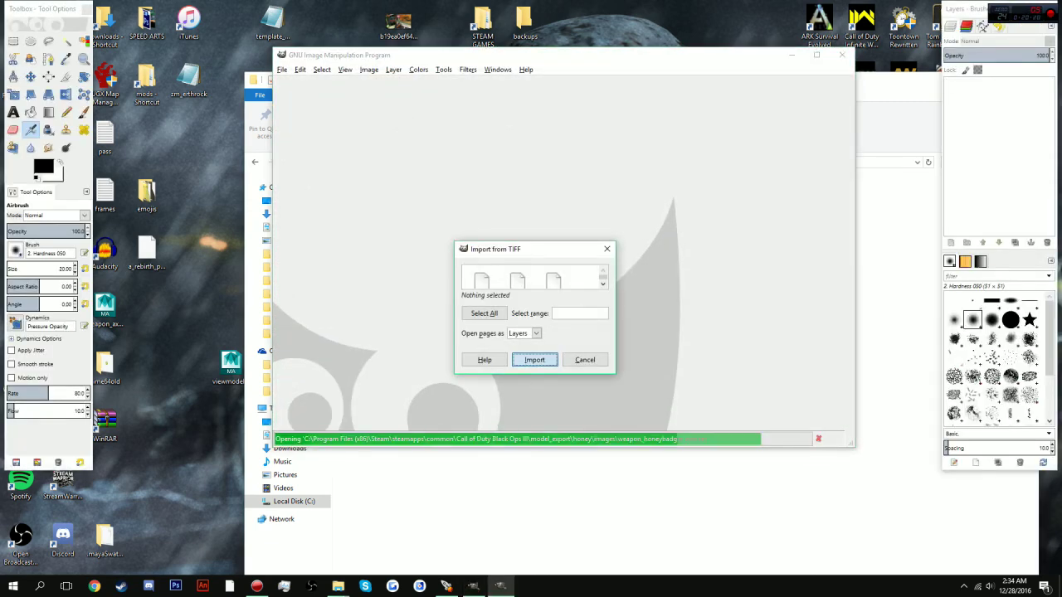
left_click_drag(430, 57, 287, 29)
- Send weapon_honeybadger_nml_360, weapon_magpul_sights_nml and weapon_magpul_sights_nml_360 from the honey images folder to GIMP for editing
left_click(750, 88)
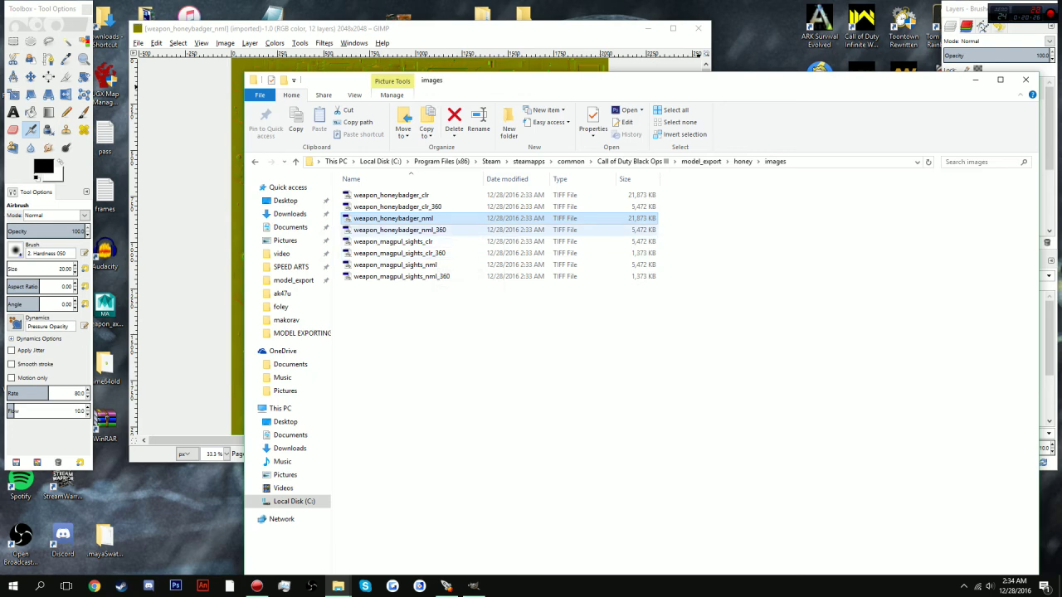
right_click(423, 231)
left_click(464, 262)
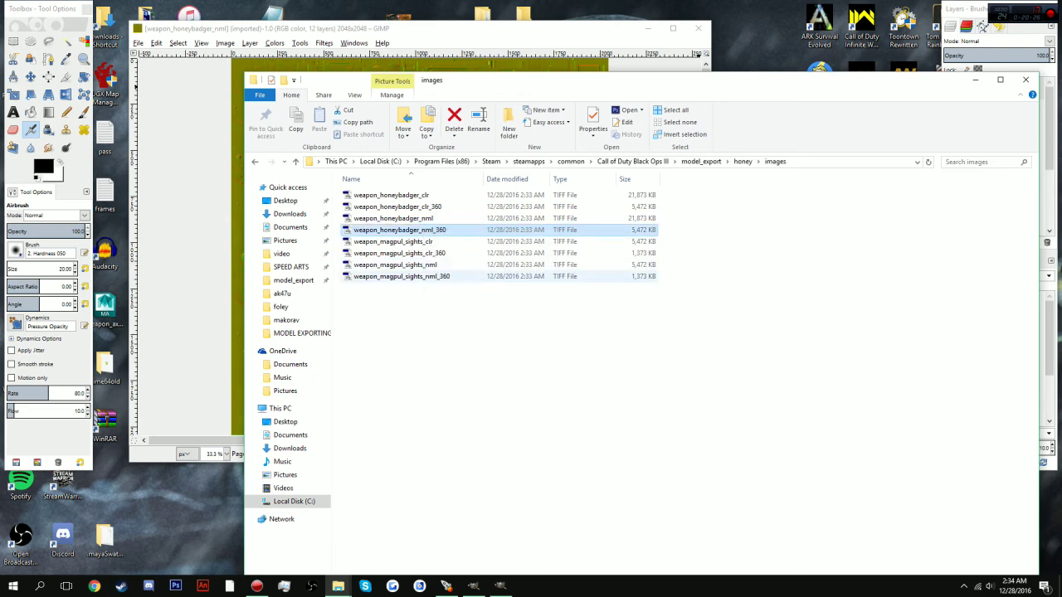
right_click(413, 265)
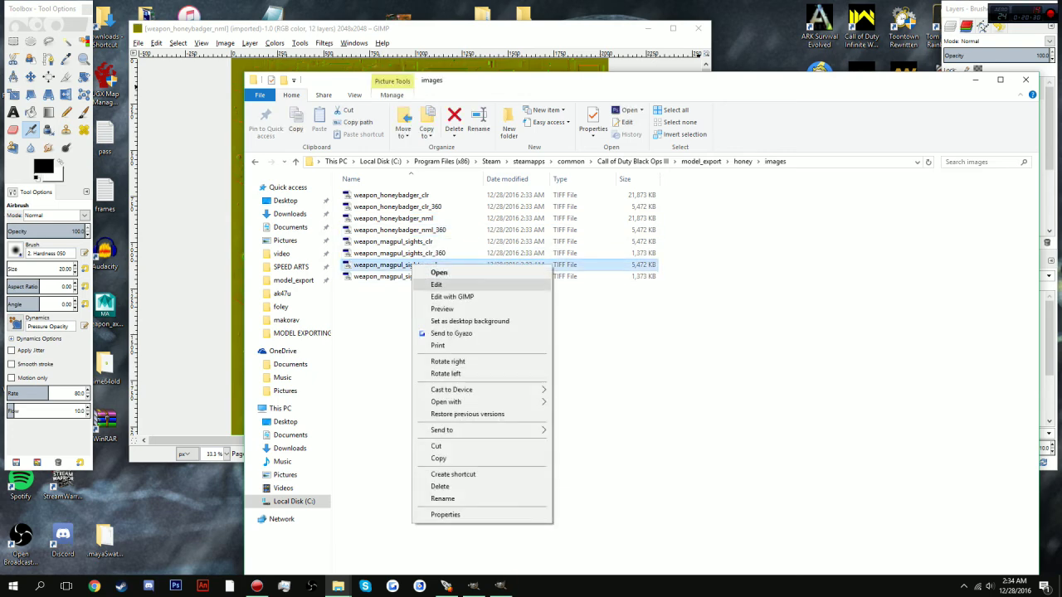
left_click(452, 297)
left_click(407, 276)
right_click(405, 276)
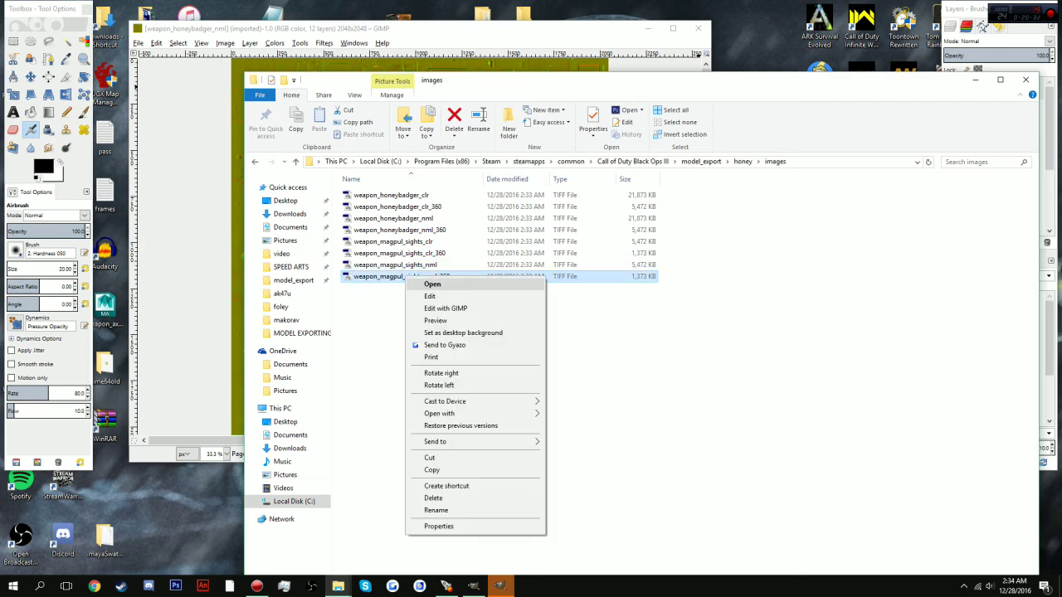
left_click(439, 309)
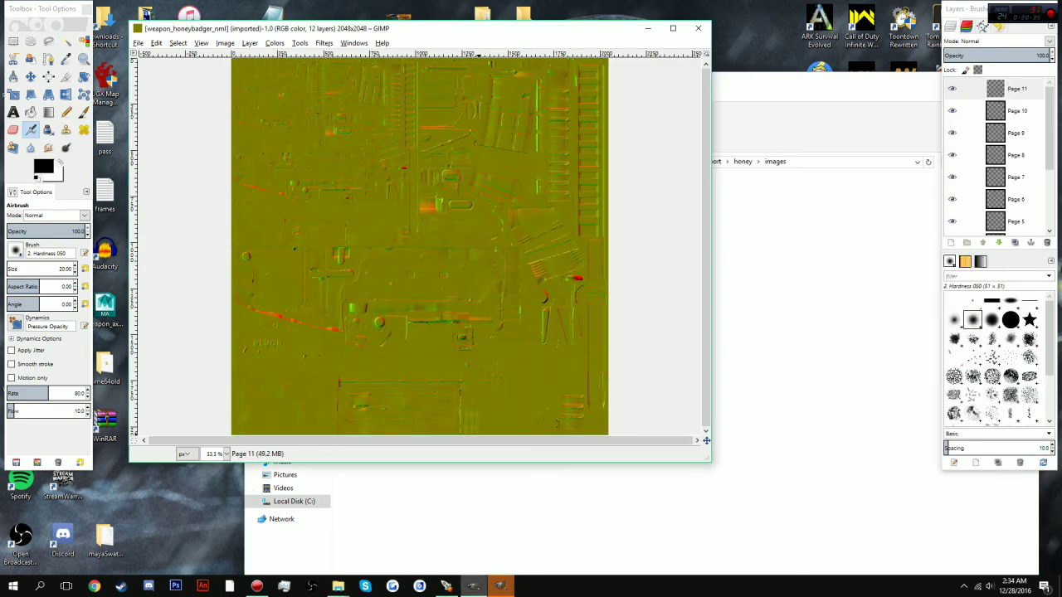
- Import the pages of the queued normal map TIFF files into GIMP as layers
left_click(500, 586)
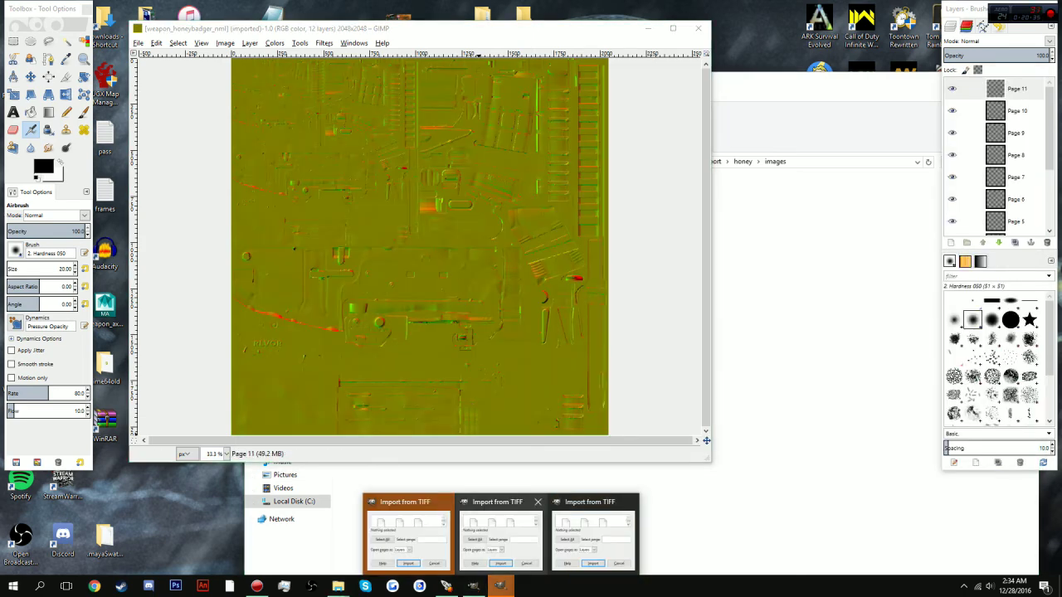
left_click(502, 548)
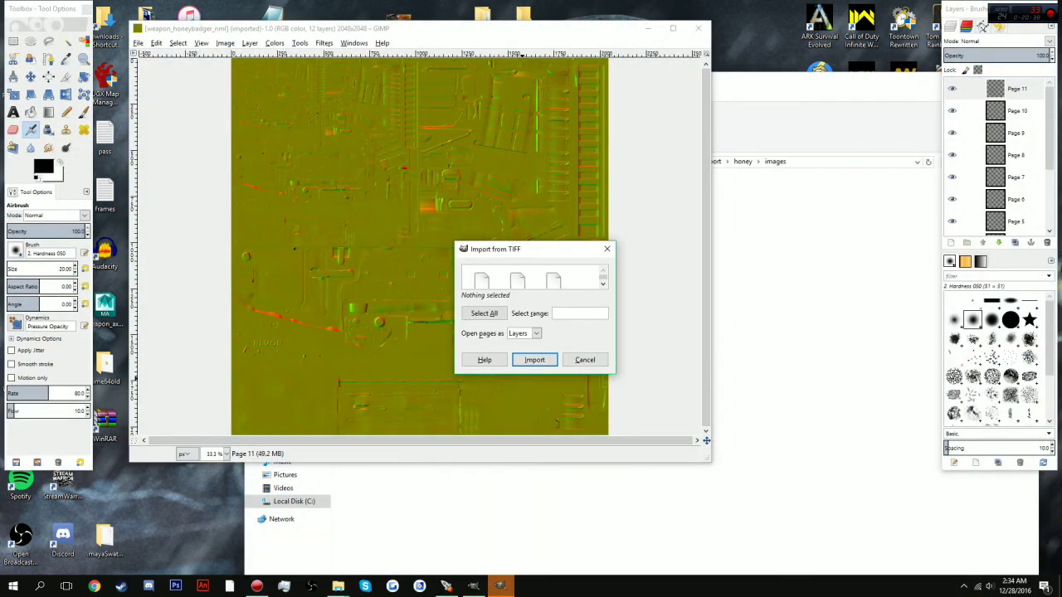
left_click(530, 359)
mouse_move(500, 585)
left_click(543, 535)
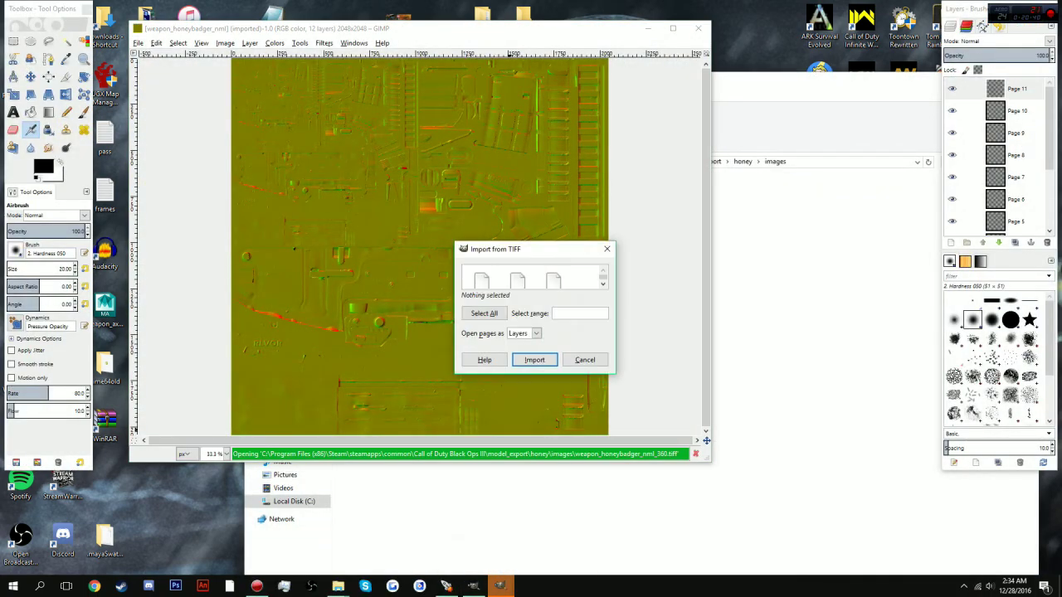
left_click(534, 359)
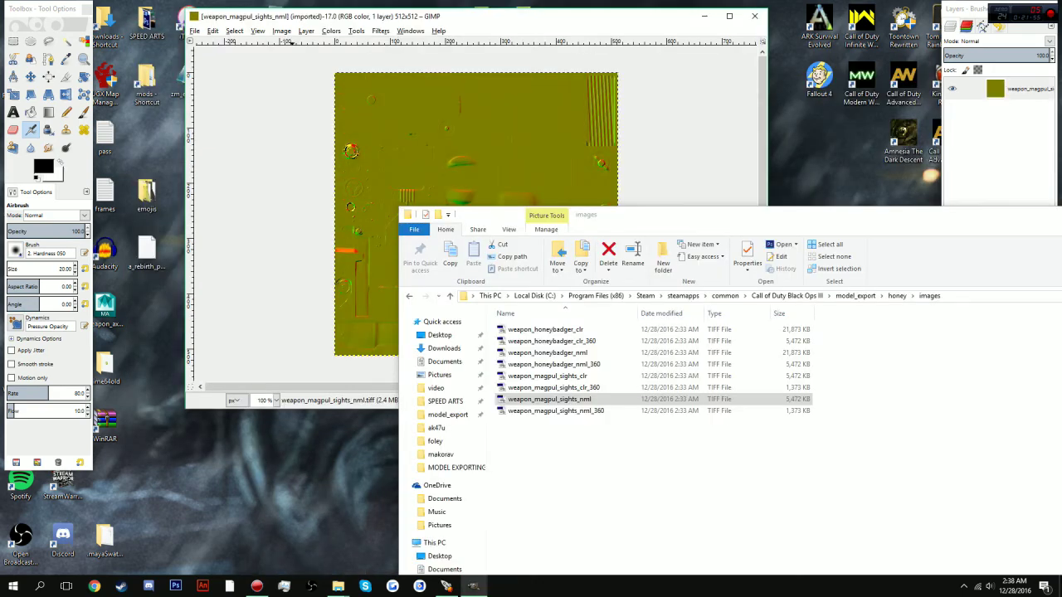
- Convert weapon_magpul_sights_nml with the Normalmap filter, using the 9x9 filter, scale 1 and DUDV to Normal conversion
left_click_drag(373, 16, 326, 35)
left_click_drag(613, 214, 748, 192)
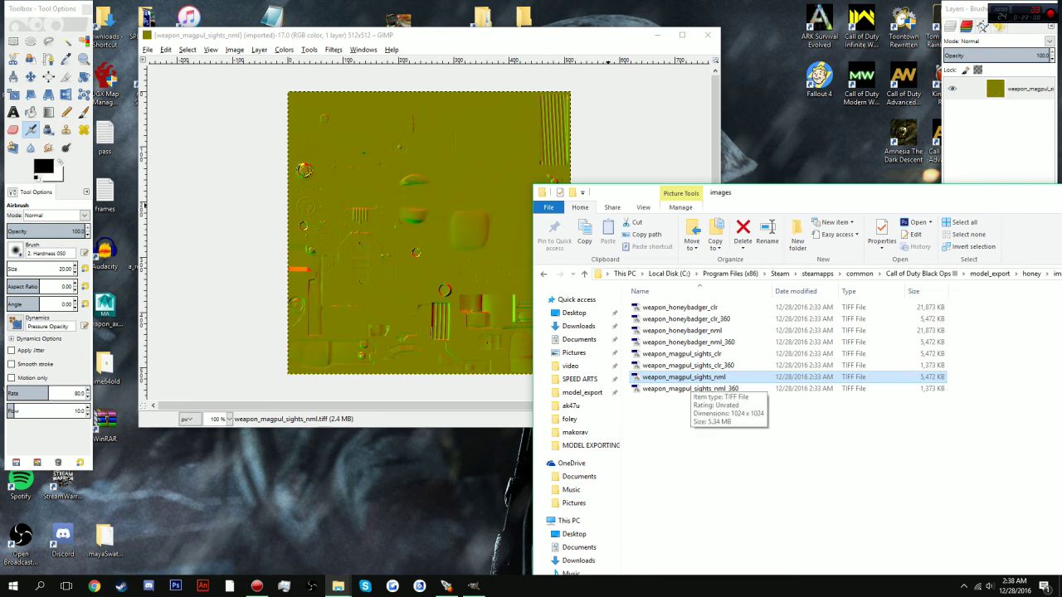
left_click_drag(438, 36, 467, 29)
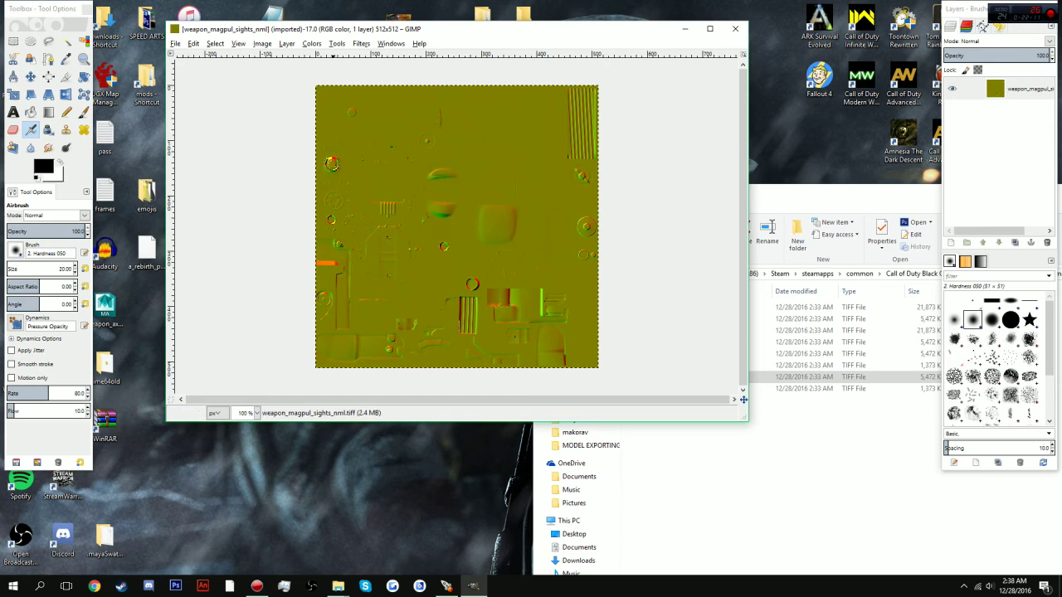
left_click(360, 43)
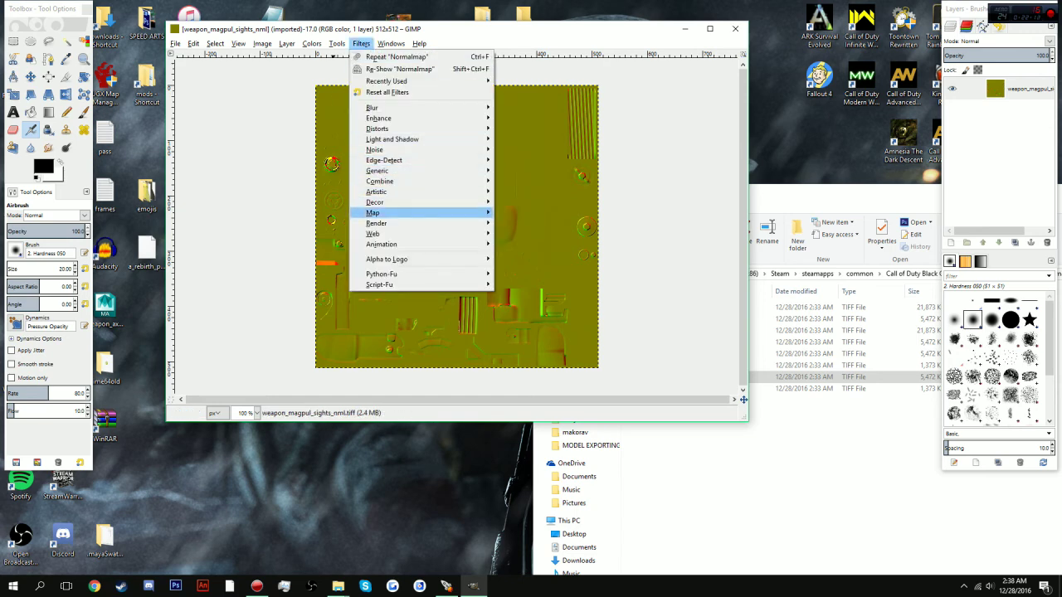
mouse_move(372, 212)
left_click(527, 276)
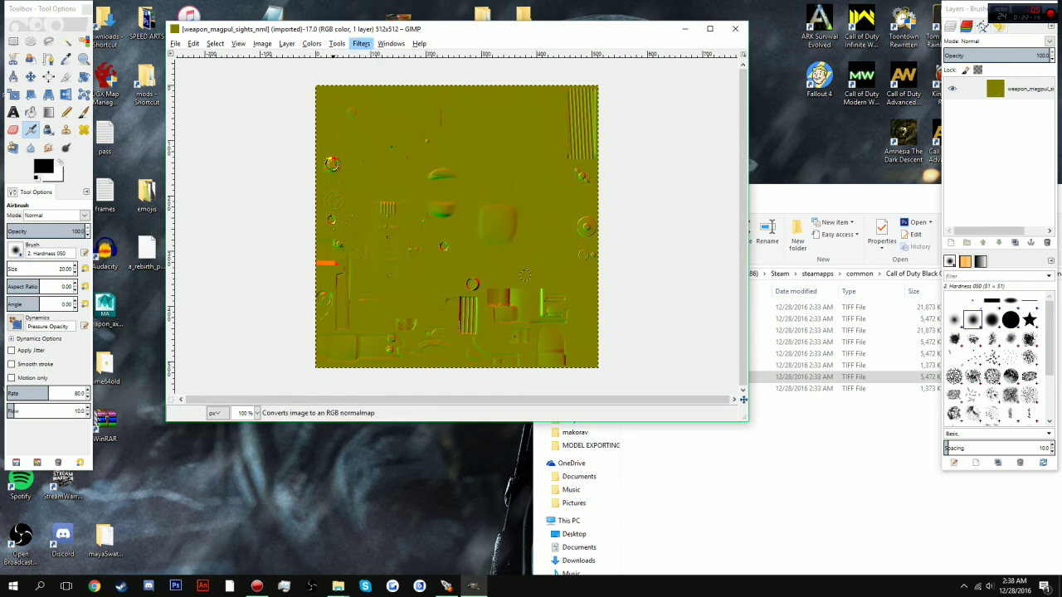
left_click_drag(207, 116, 347, 120)
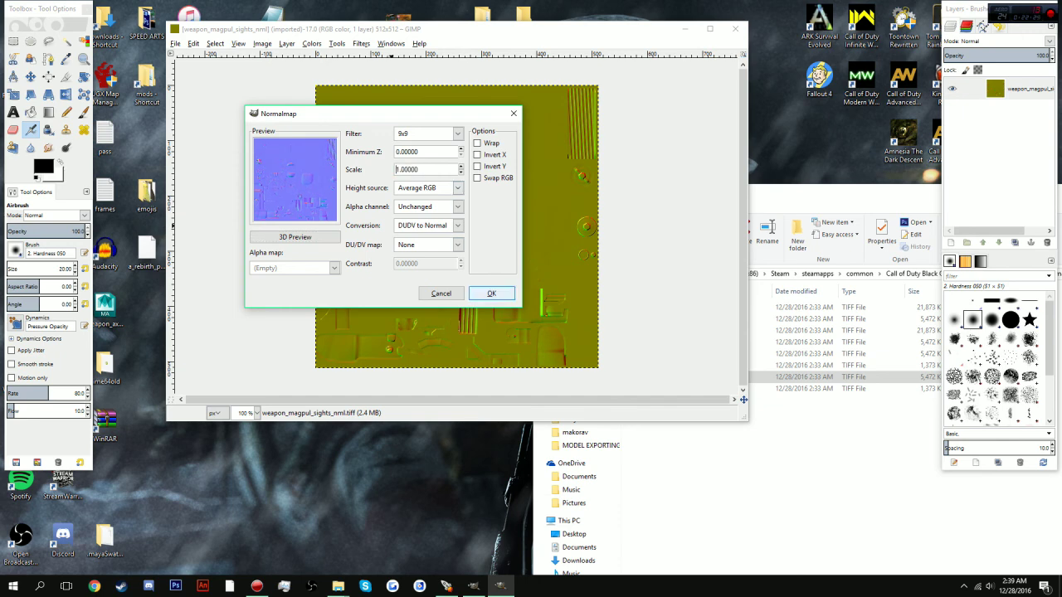
left_click(491, 293)
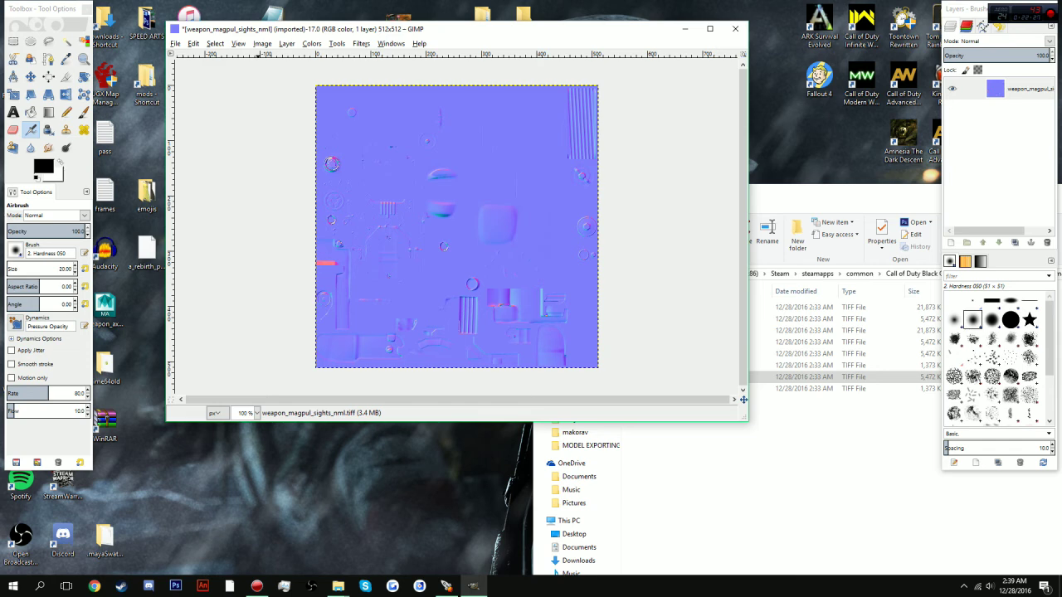
- Export the converted sights map over weapon_magpul_sights_nml.tiff in the honey images folder and close the image, discarding unsaved changes
left_click(175, 43)
left_click(199, 192)
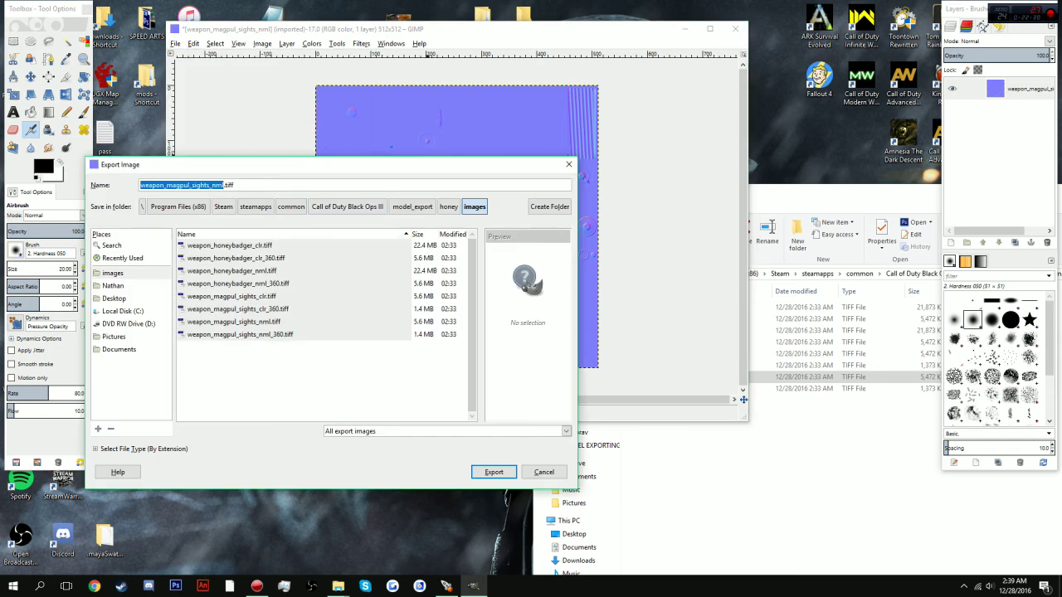
left_click(494, 472)
left_click(365, 380)
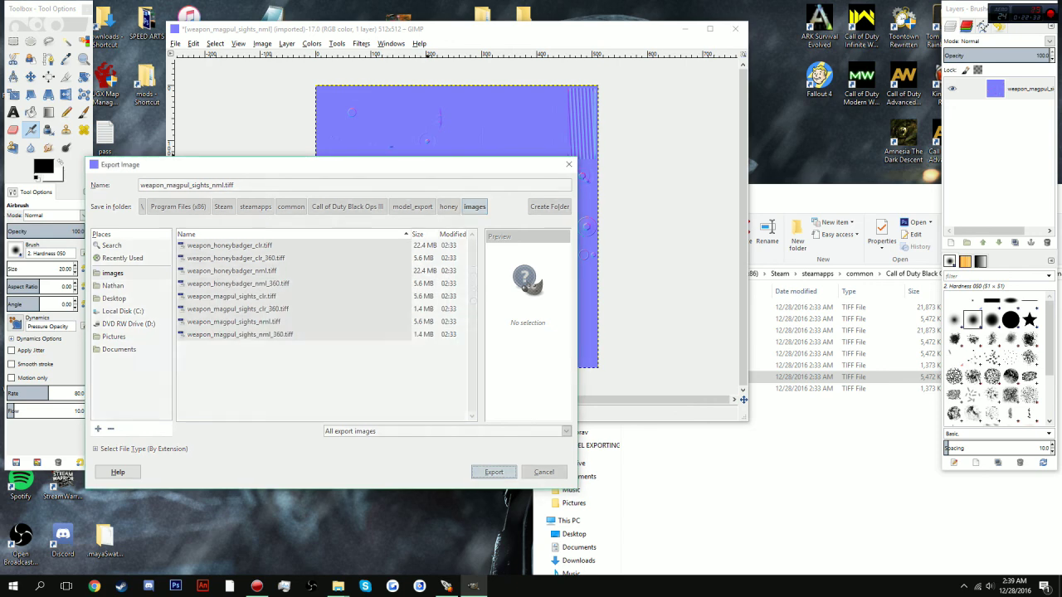
key("Return")
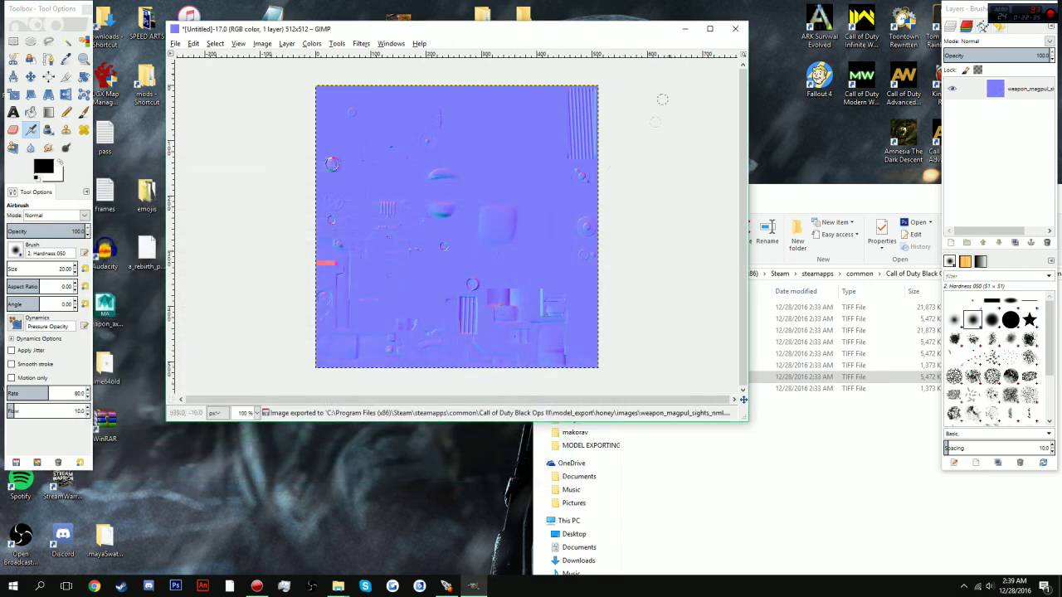
left_click(734, 28)
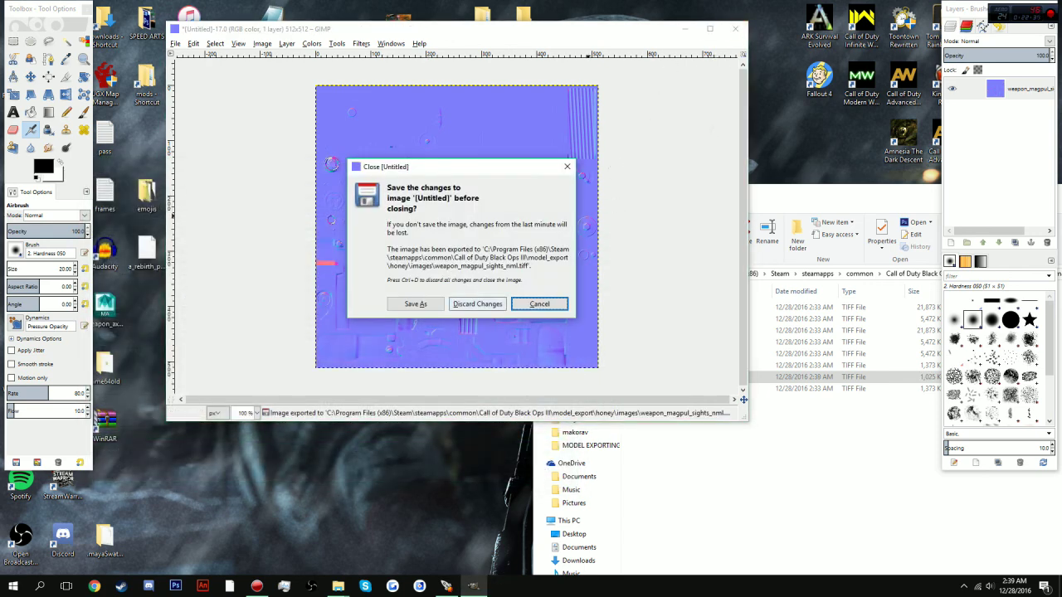
left_click(478, 304)
- Delete the four TIFF files ending in _360 from the honey images folder
left_click(829, 376)
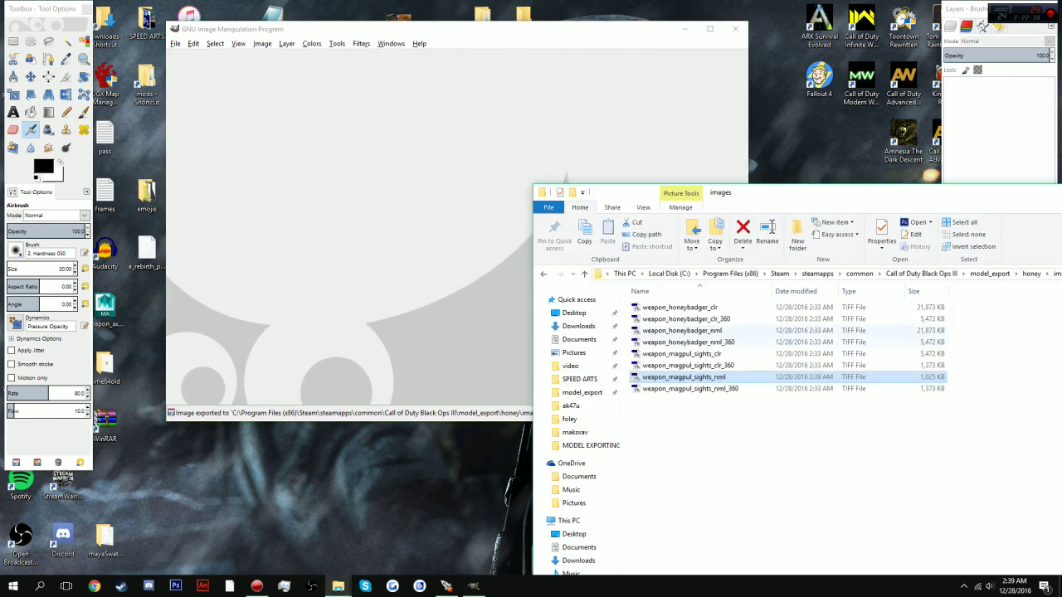
left_click(690, 389)
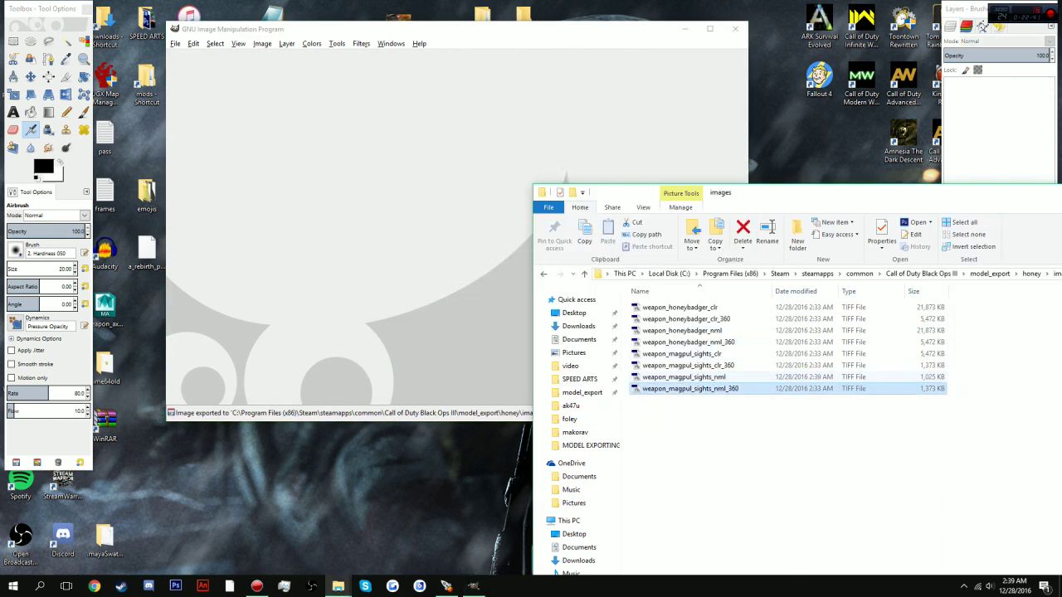
key("Delete")
left_click(688, 365)
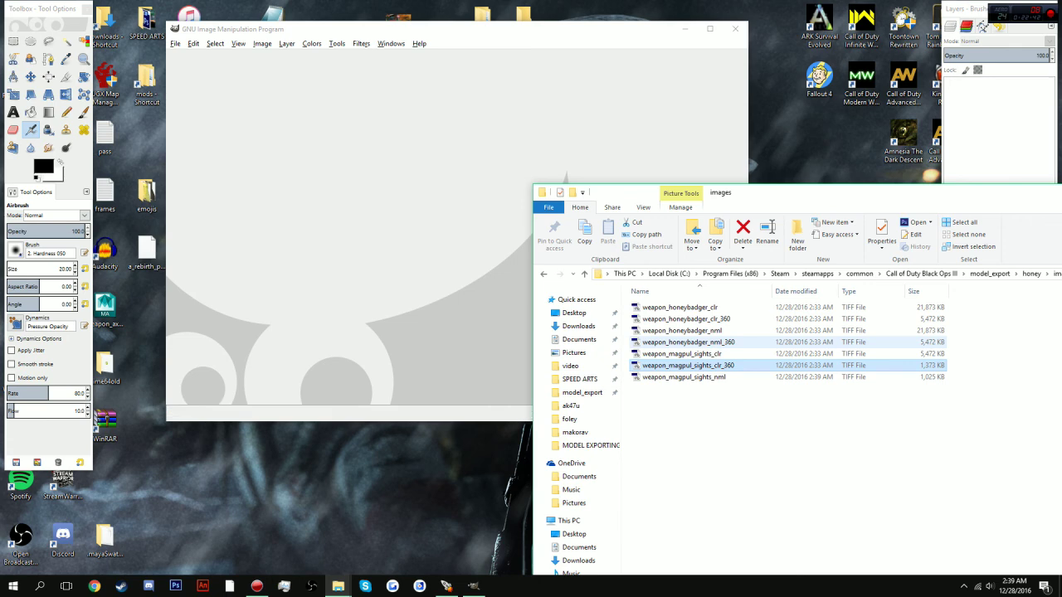
key("Delete")
left_click(726, 341)
key("Delete")
left_click(721, 318)
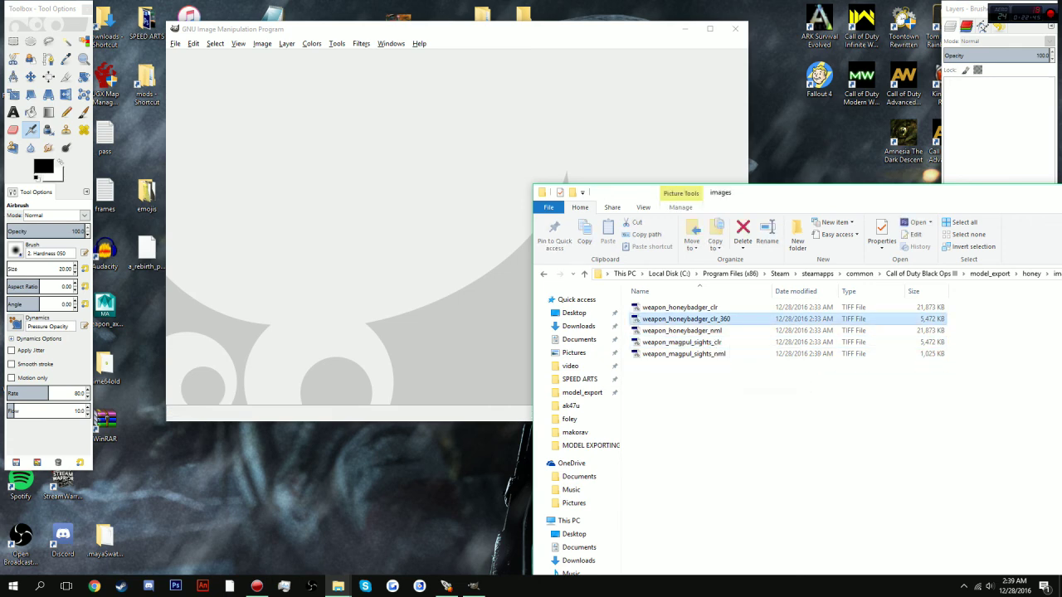
key("Delete")
- Open weapon_honeybadger_nml in GIMP, importing only page 2 of the TIFF as an image
left_click(709, 319)
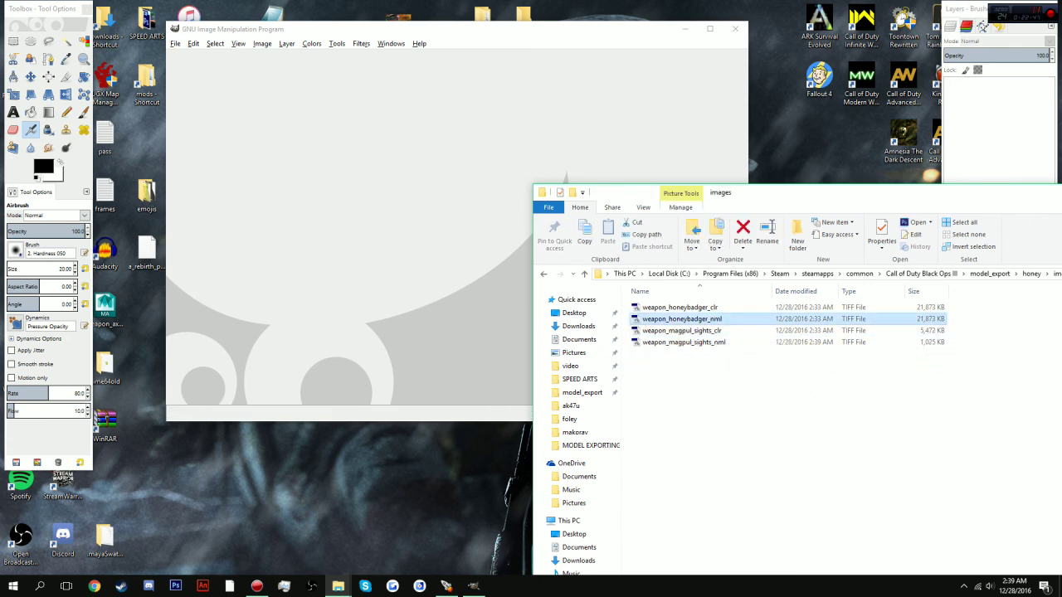
right_click(709, 319)
left_click(749, 93)
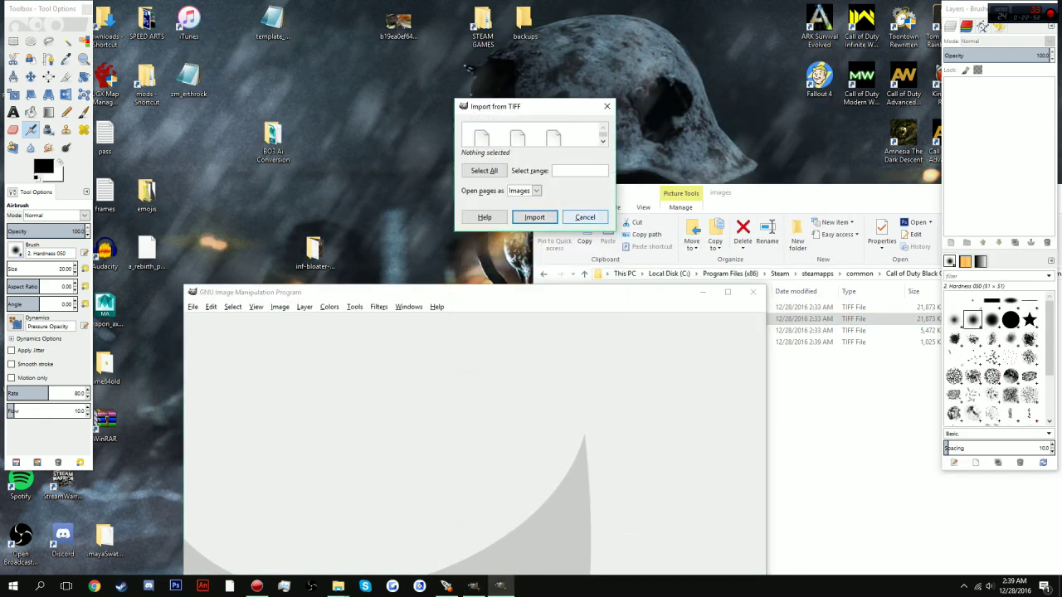
scroll(517, 135, "down", 1)
left_click(517, 135)
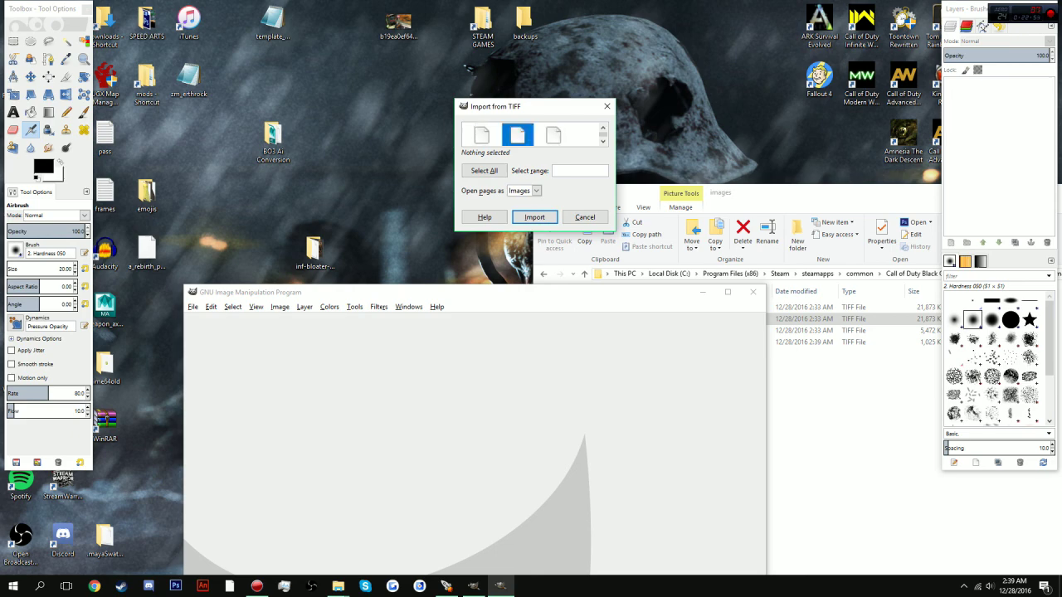
scroll(518, 135, "down", 1)
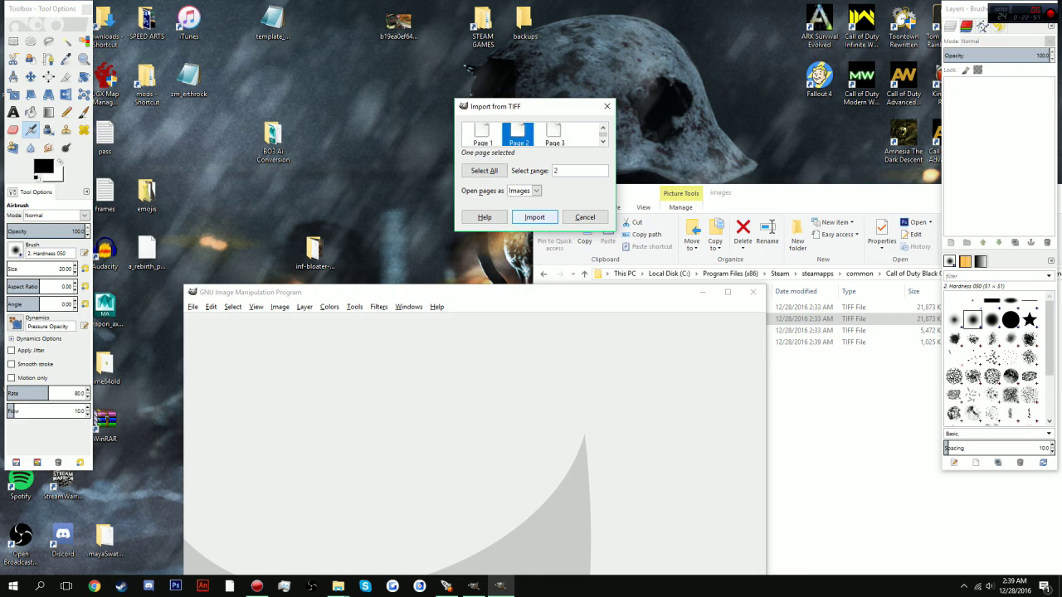
left_click(535, 217)
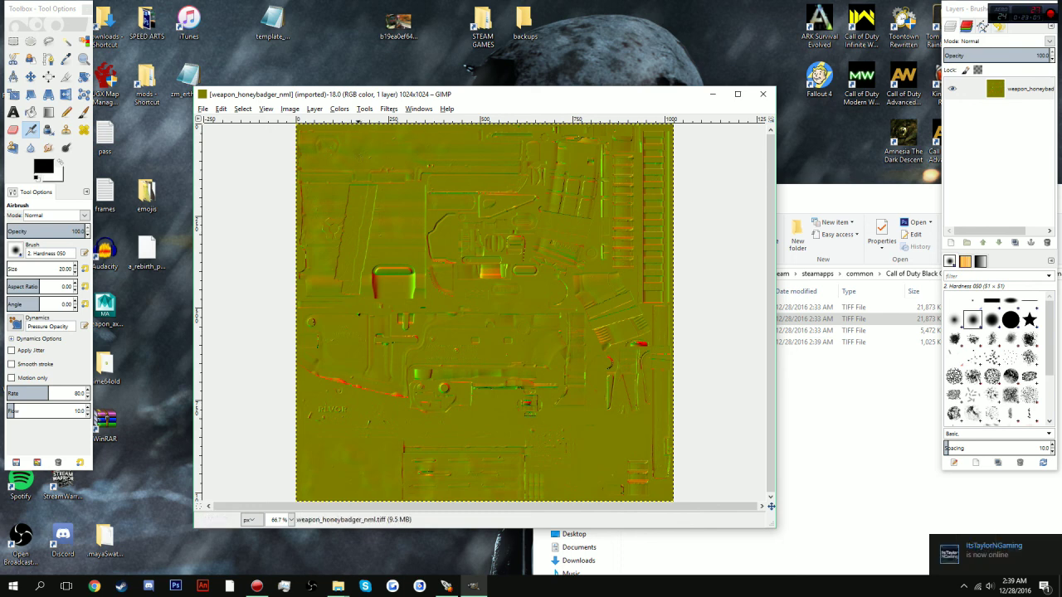
- Convert the weapon_honeybadger_nml image to an RGB normal map with the Normalmap filter
left_click(388, 109)
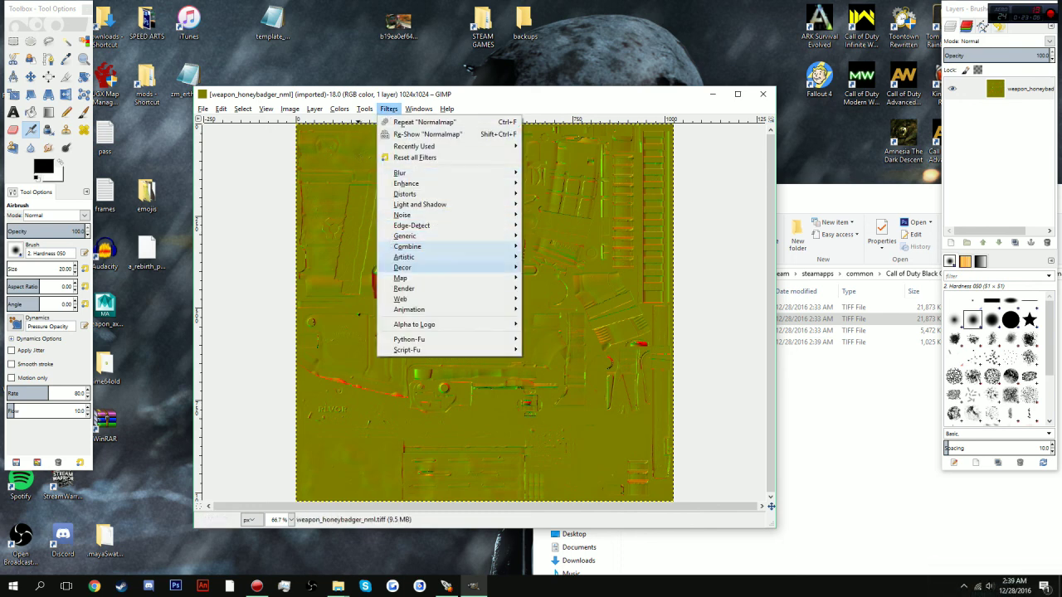
mouse_move(448, 277)
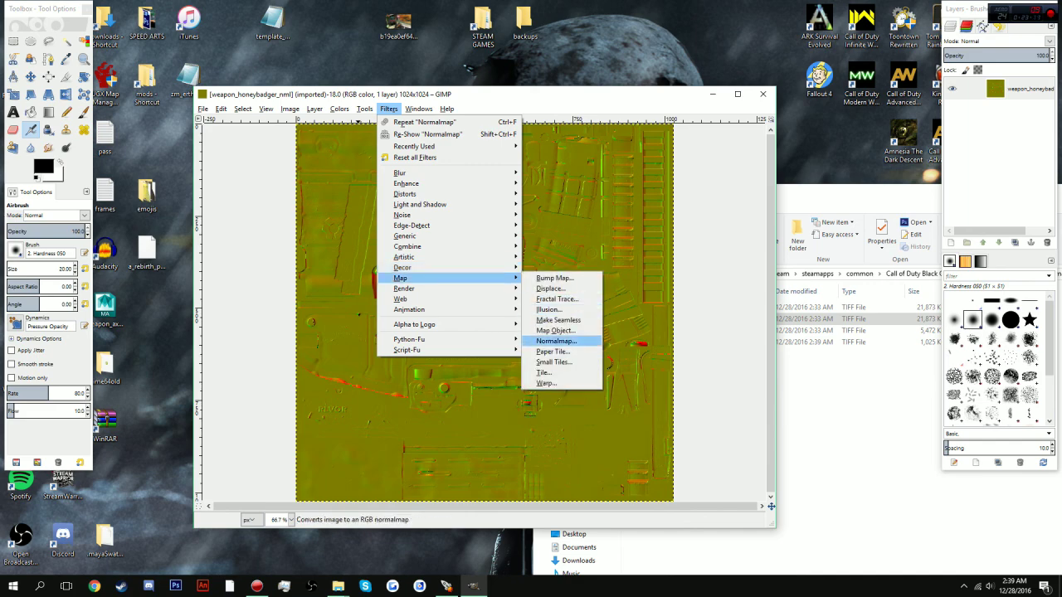
left_click(551, 341)
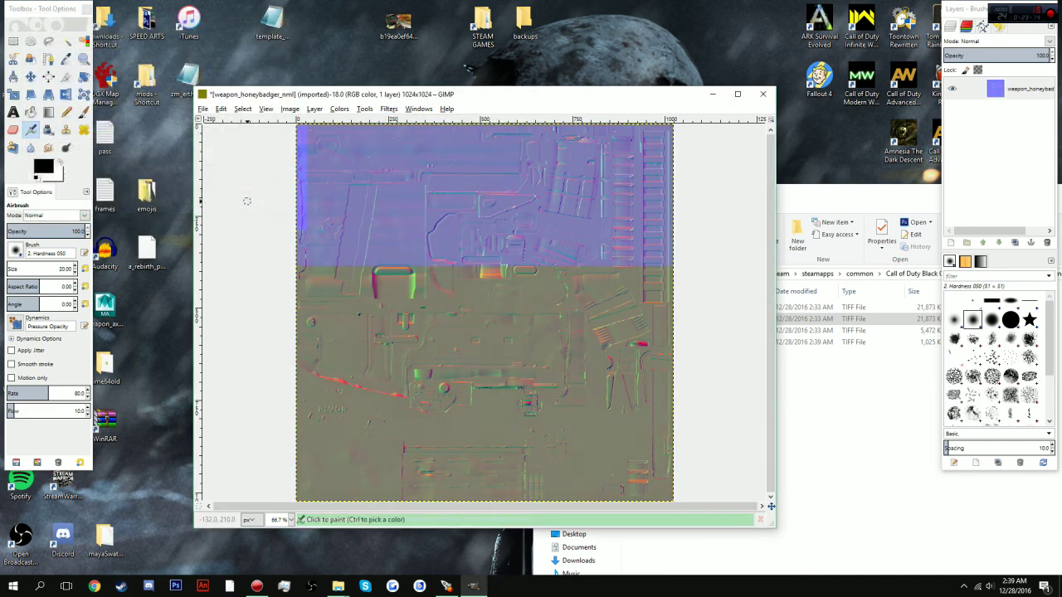
left_click(264, 202)
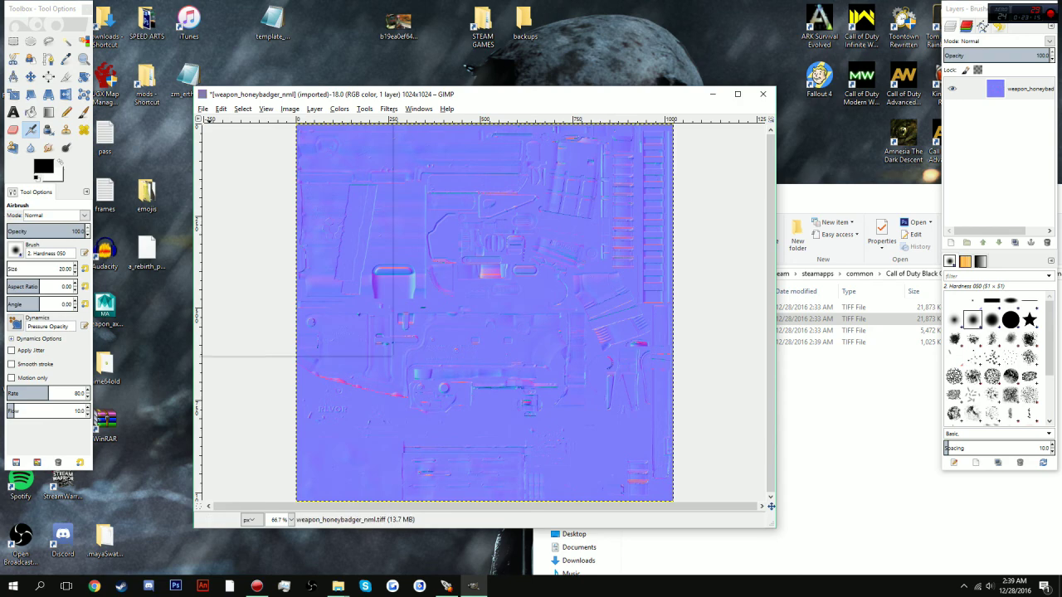
- Export the converted map over weapon_honeybadger_nml.tiff with no compression and close the image, discarding unsaved changes
left_click(202, 109)
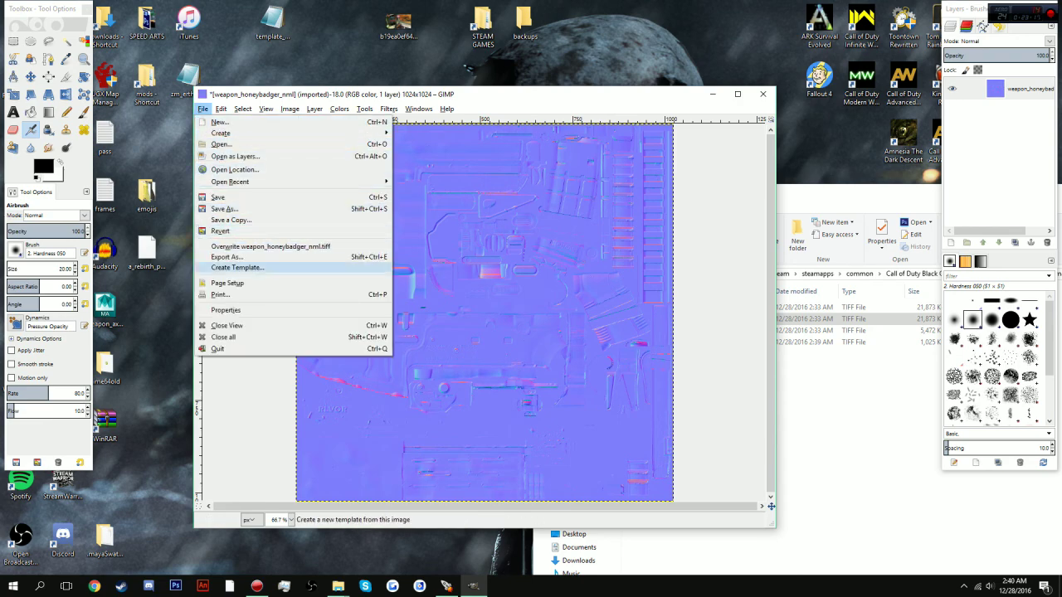
left_click(226, 257)
left_click(494, 472)
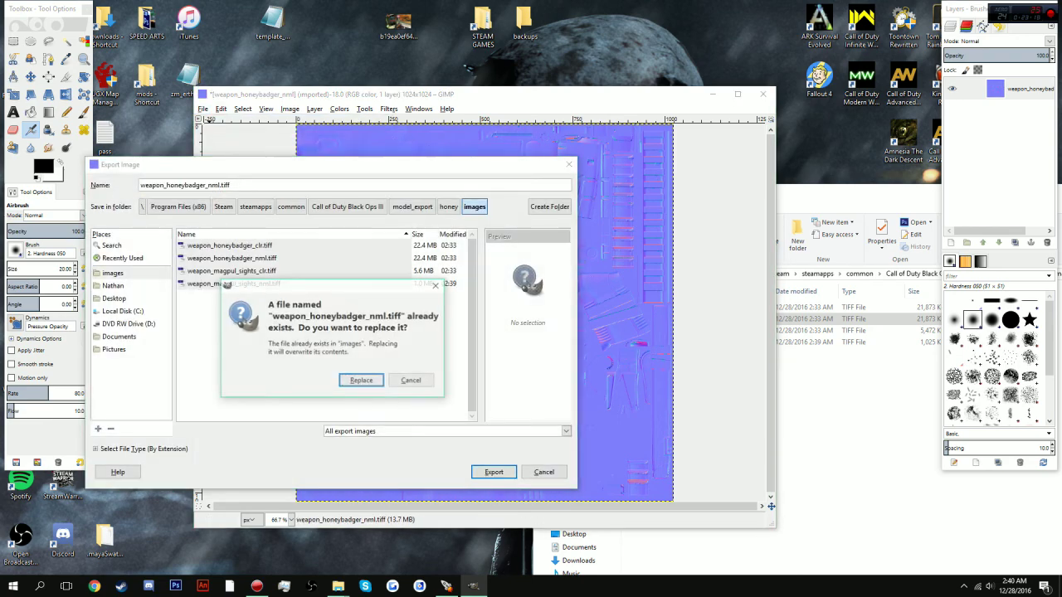
left_click(361, 381)
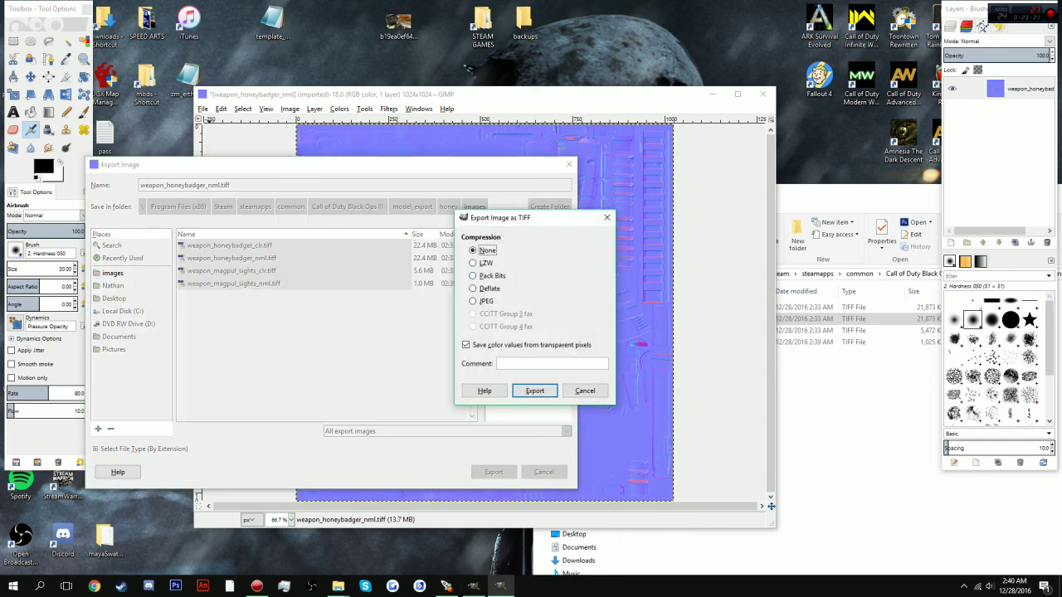
left_click(534, 390)
left_click(762, 93)
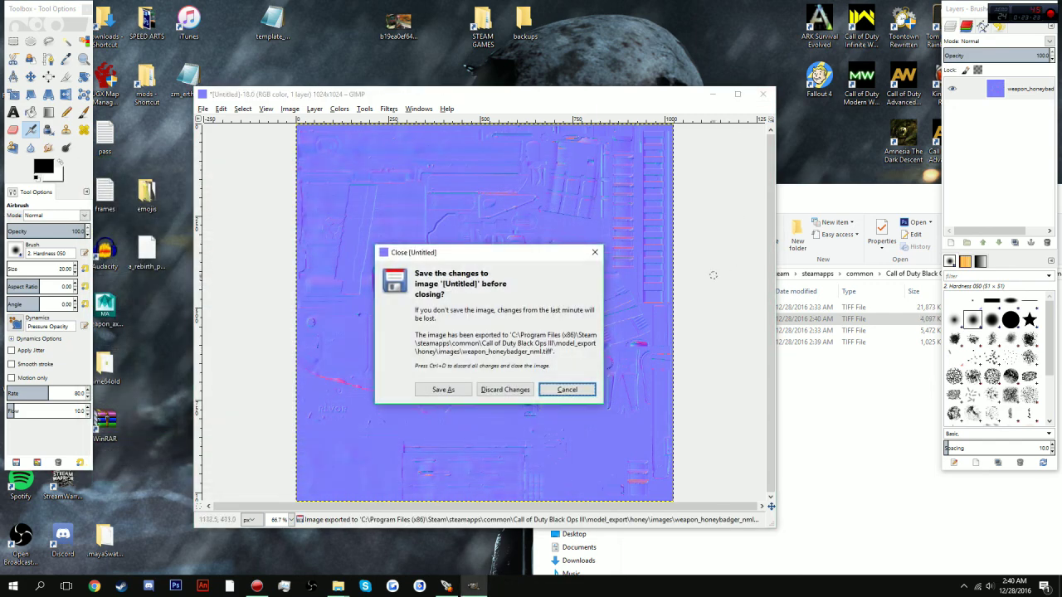
left_click(504, 389)
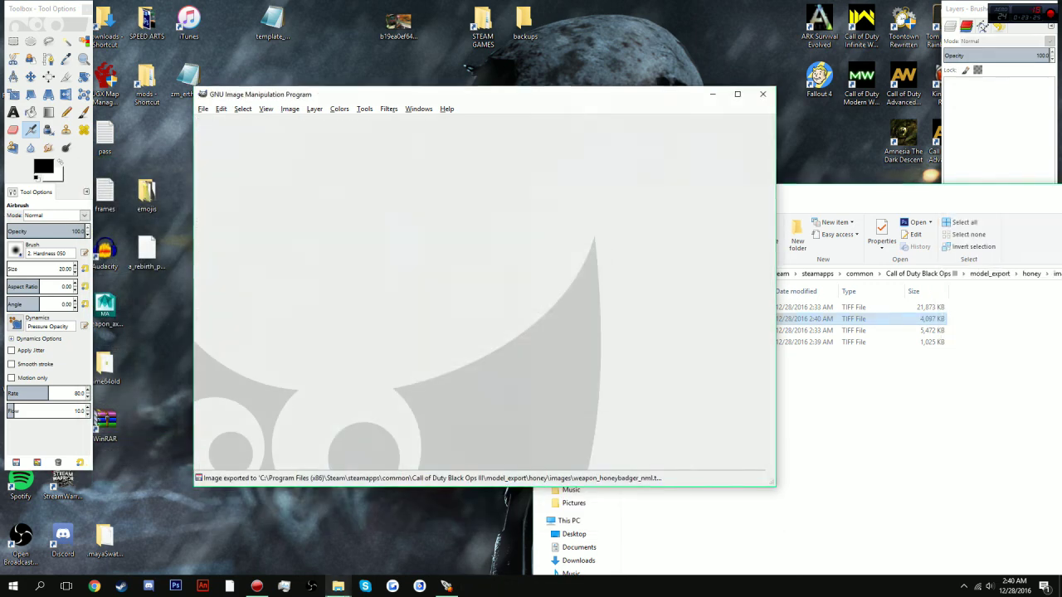
- Close GIMP and move the honey images folder window so that it is fully in view
left_click(762, 94)
left_click_drag(726, 200, 470, 122)
left_click_drag(536, 119, 450, 106)
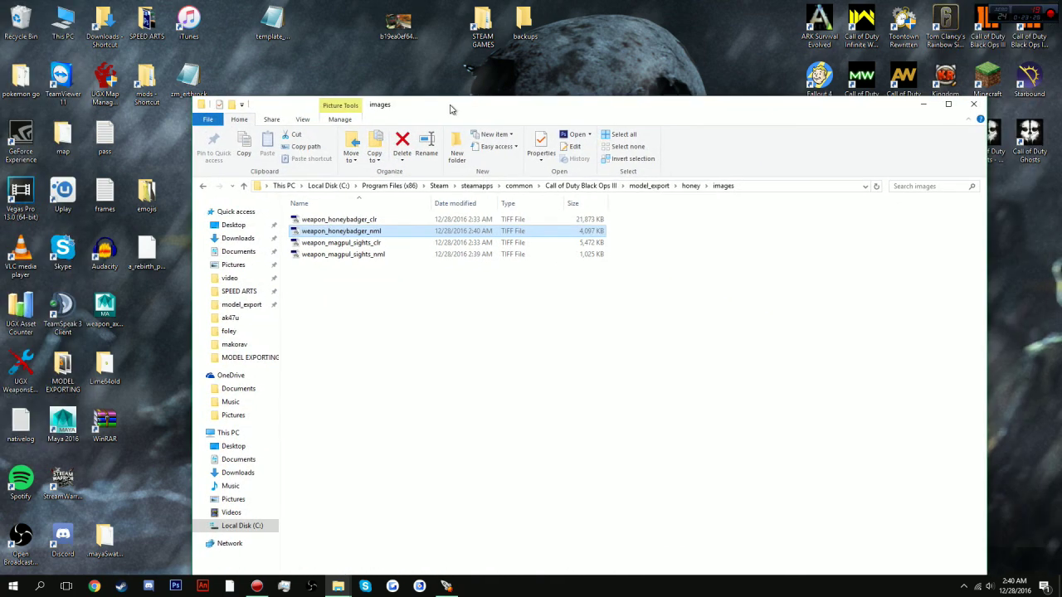